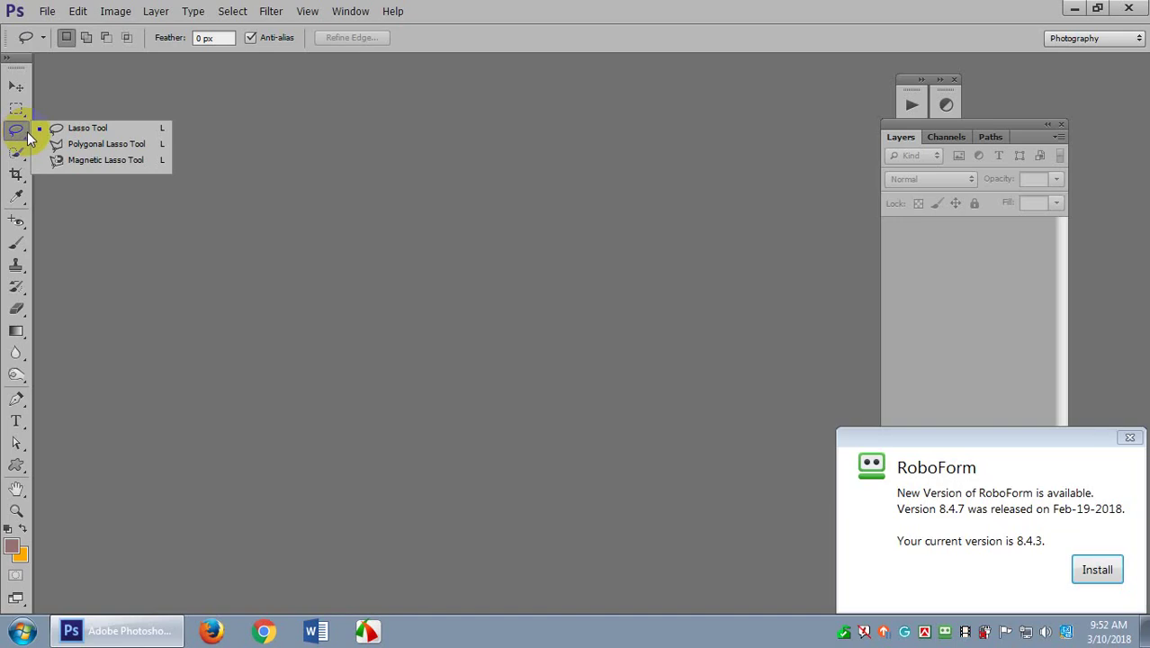
Dismiss the RoboForm update notification and view the available lasso tool variants.
left_click(16, 132)
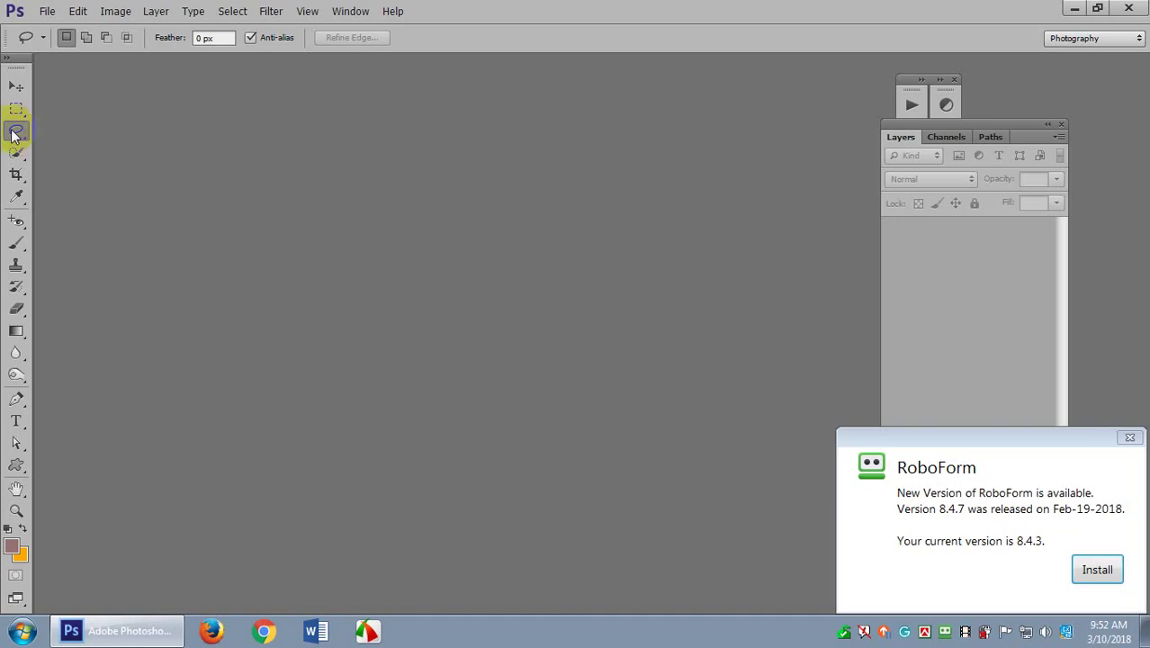
left_click(16, 133)
left_click(15, 132)
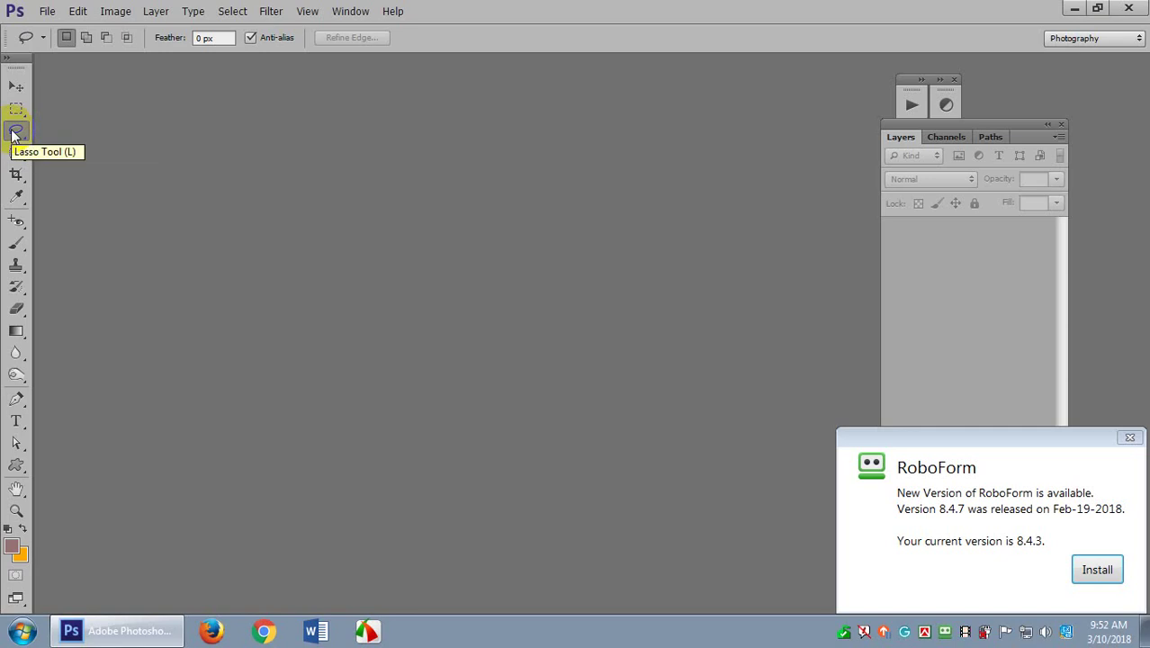
left_click(12, 135)
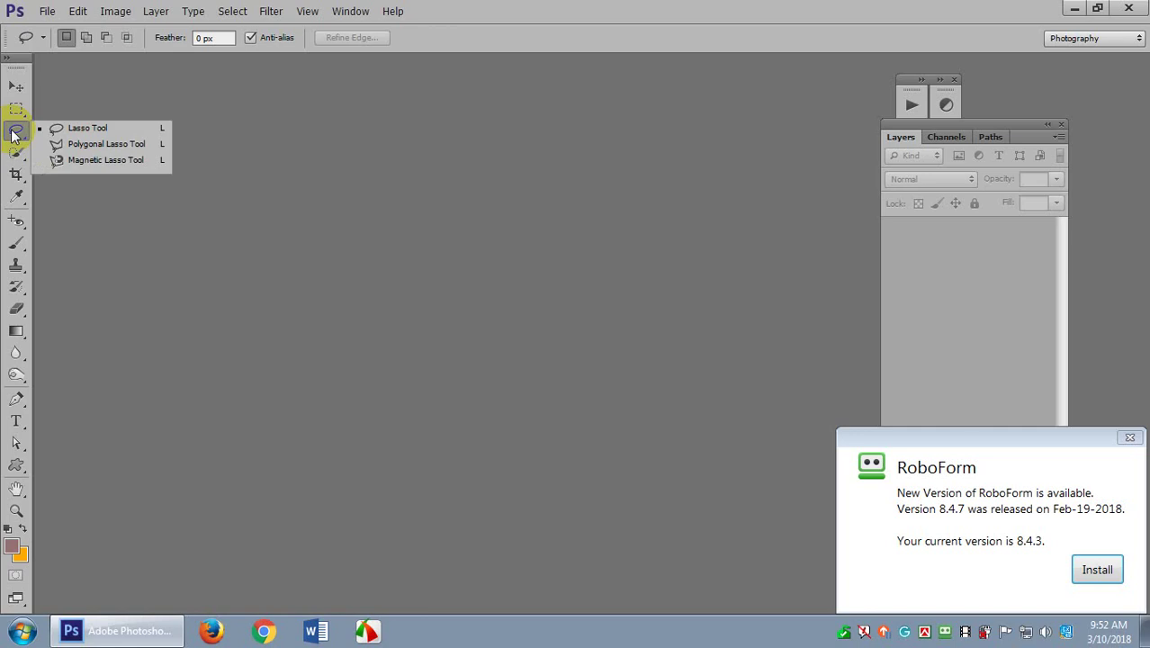
left_click(1127, 438)
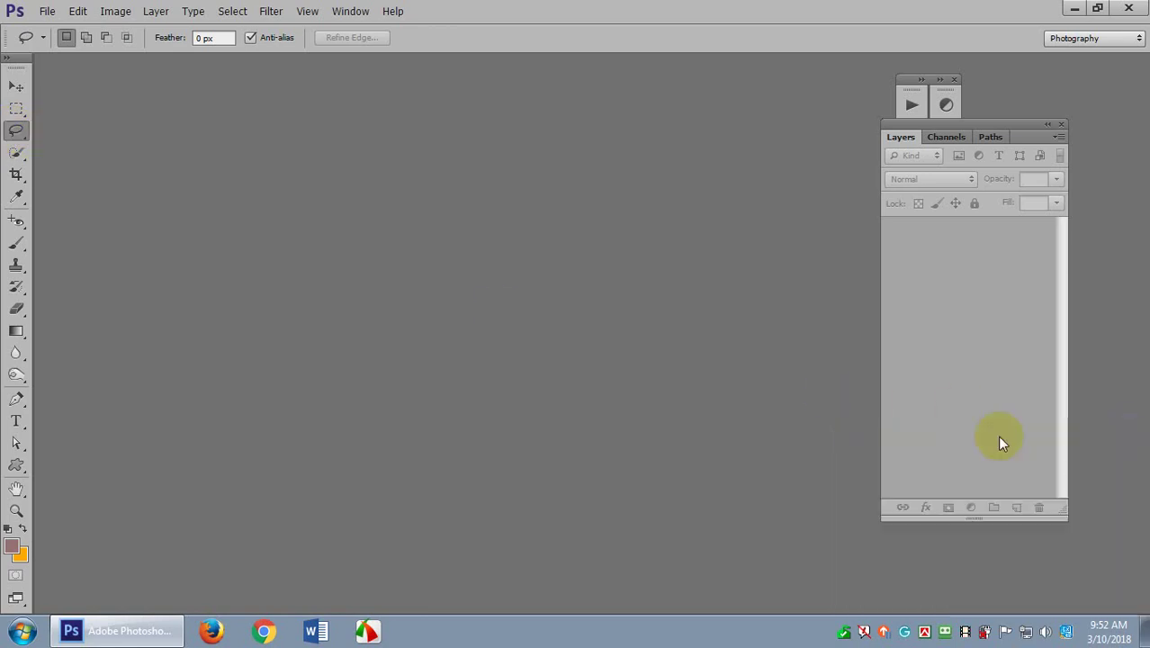
left_click(9, 135)
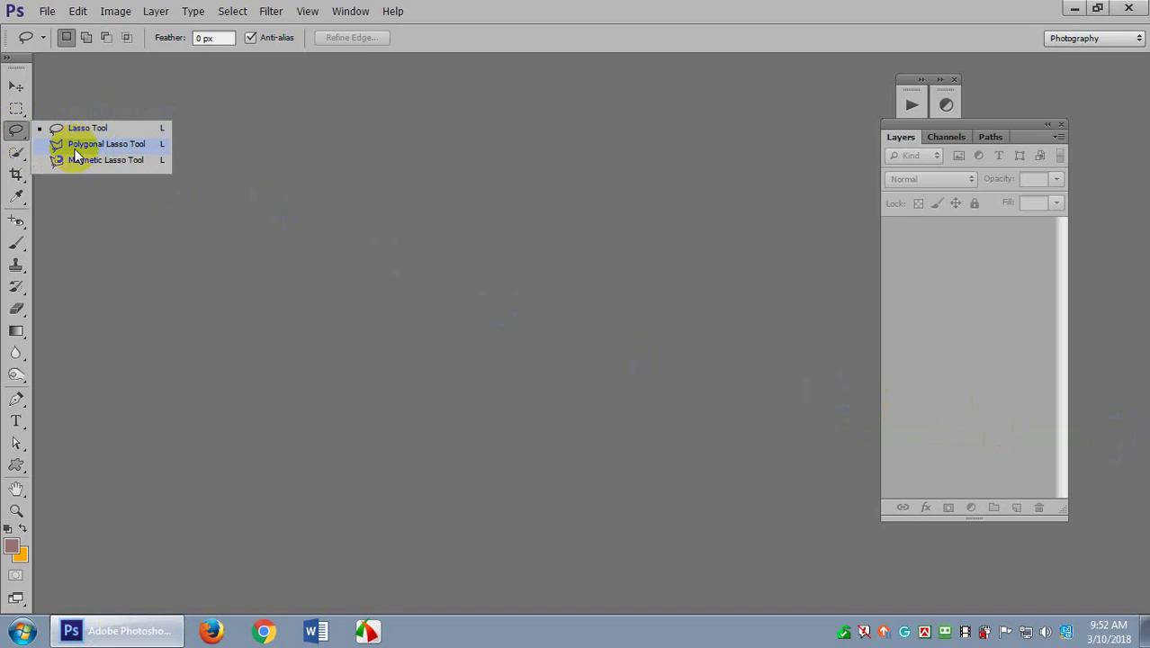
Open Untitled-2.jpg from the Desktop and dock its floating document window as a tab.
left_click(43, 10)
left_click(43, 10)
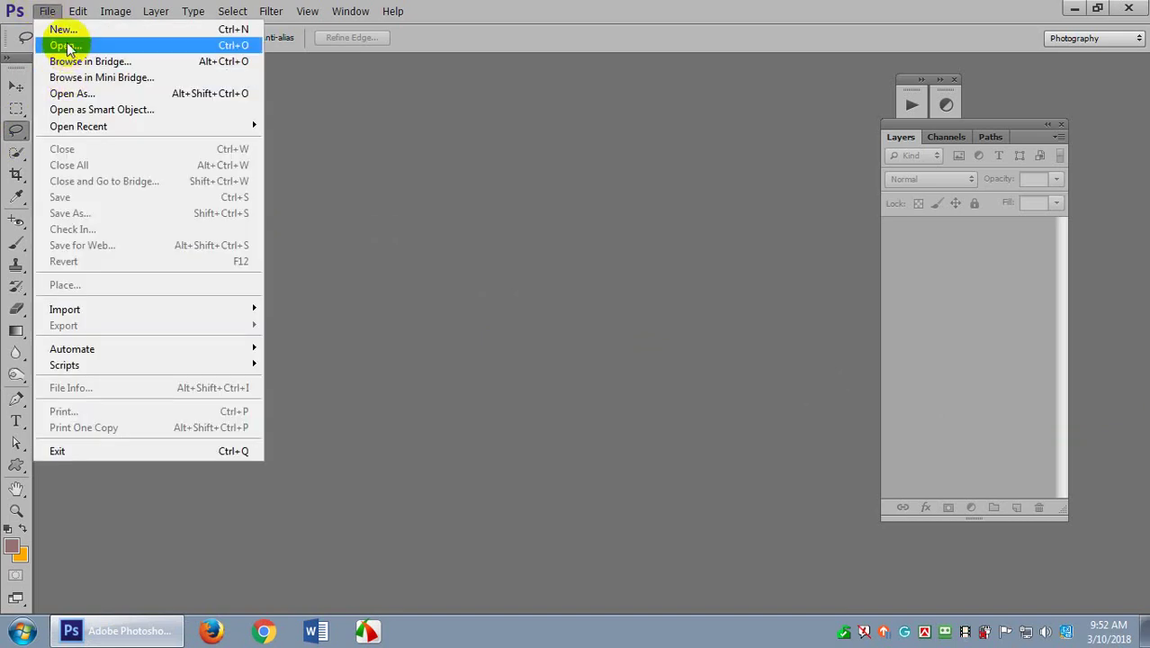
key("Escape")
key("ctrl+o")
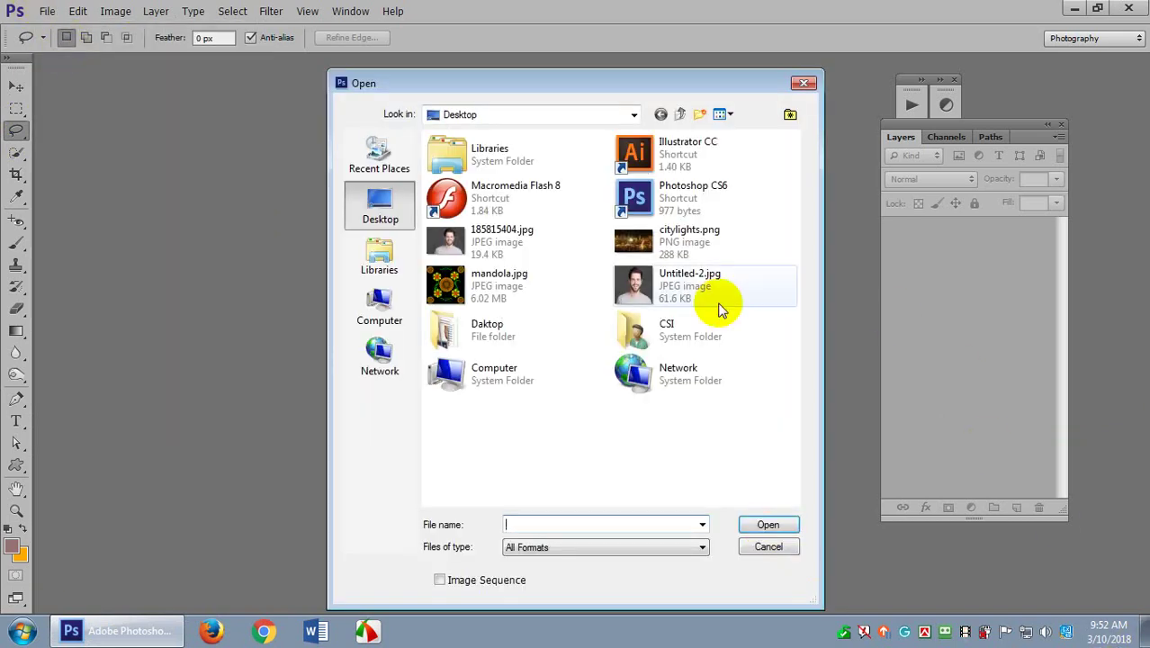
double_click(670, 286)
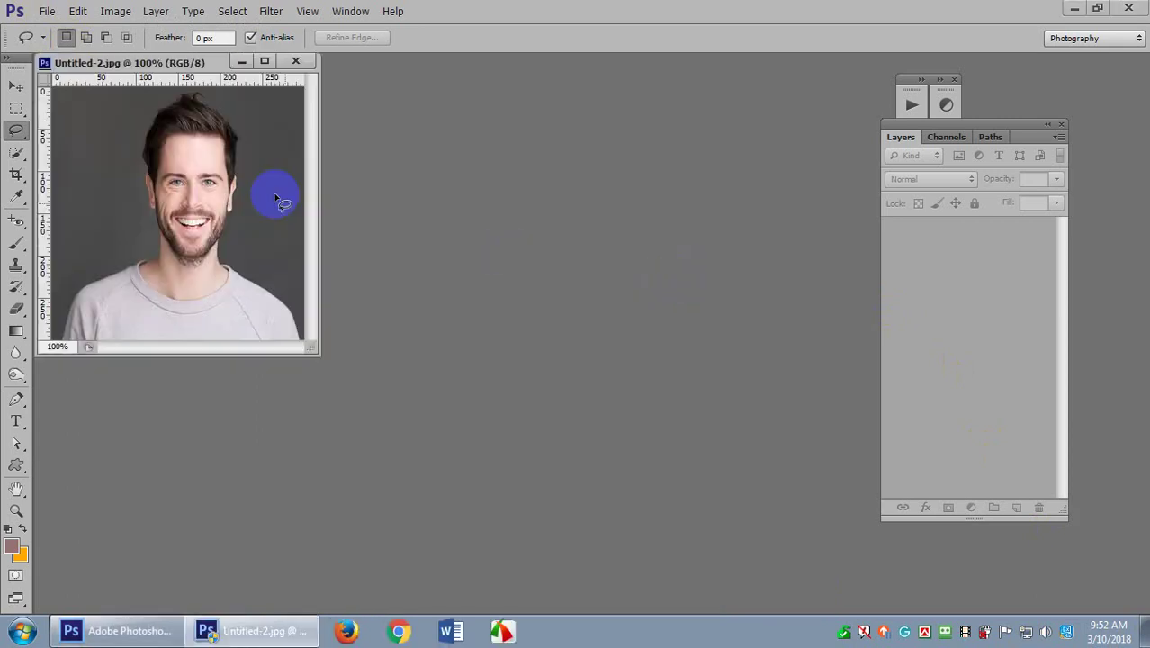
double_click(125, 63)
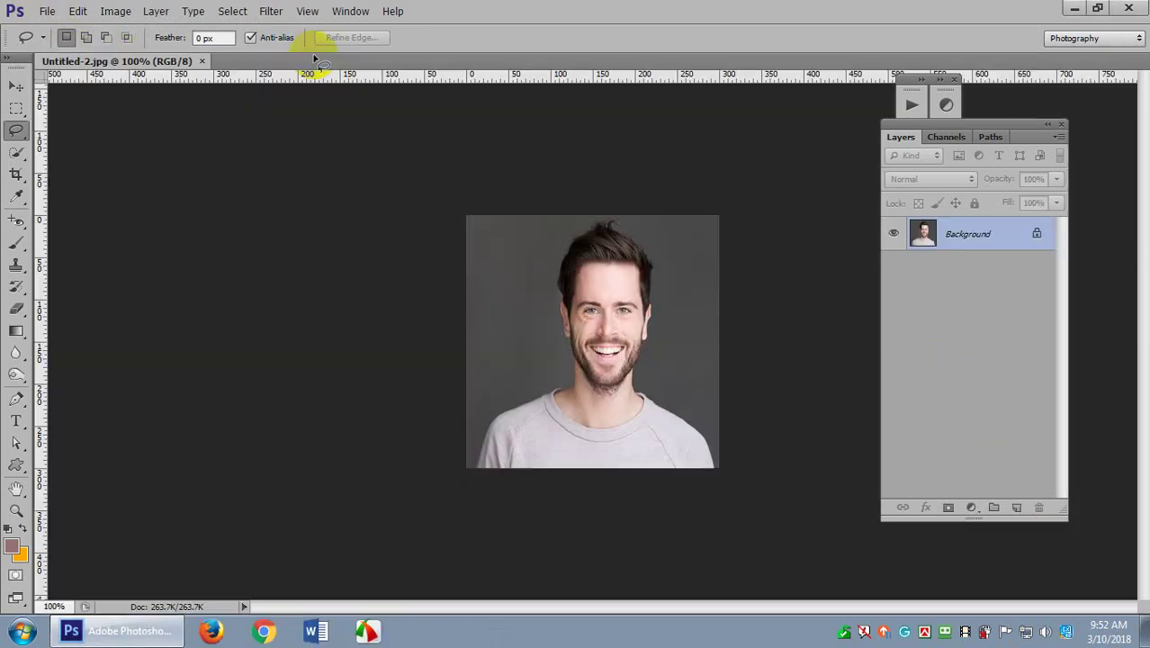
Draw a freehand Lasso selection around the man's eye nearest the fully visible ear in the close-up view.
left_click_drag(637, 369, 590, 265)
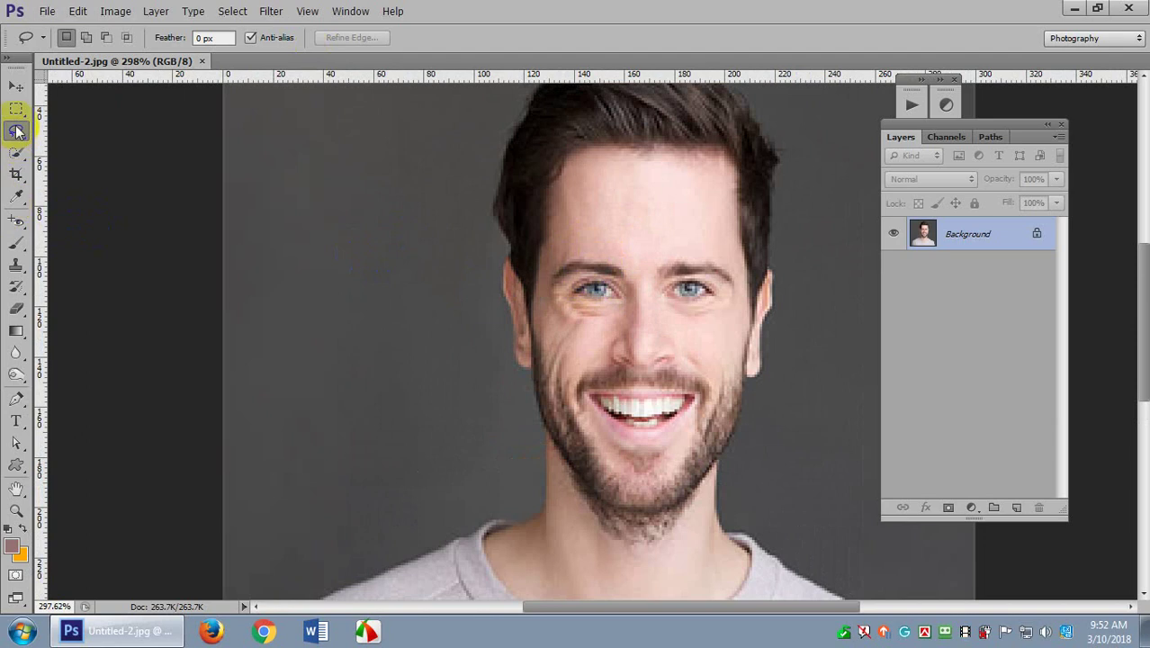
left_click_drag(16, 130, 88, 132)
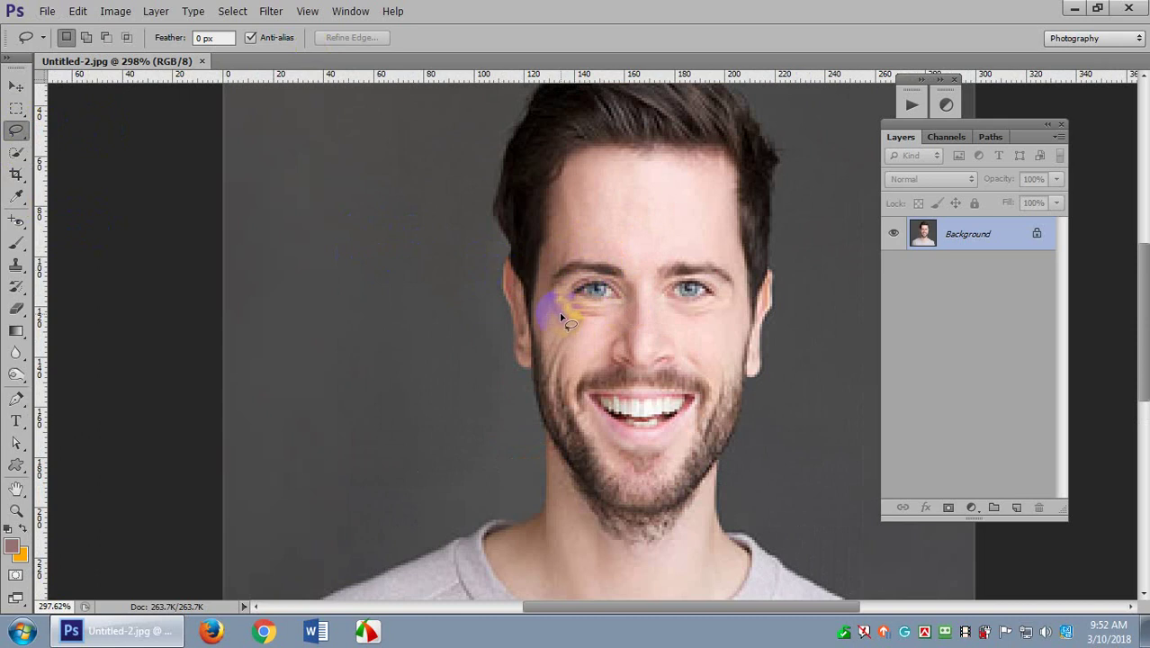
scroll(594, 297, "up", 3)
scroll(616, 279, "up", 1)
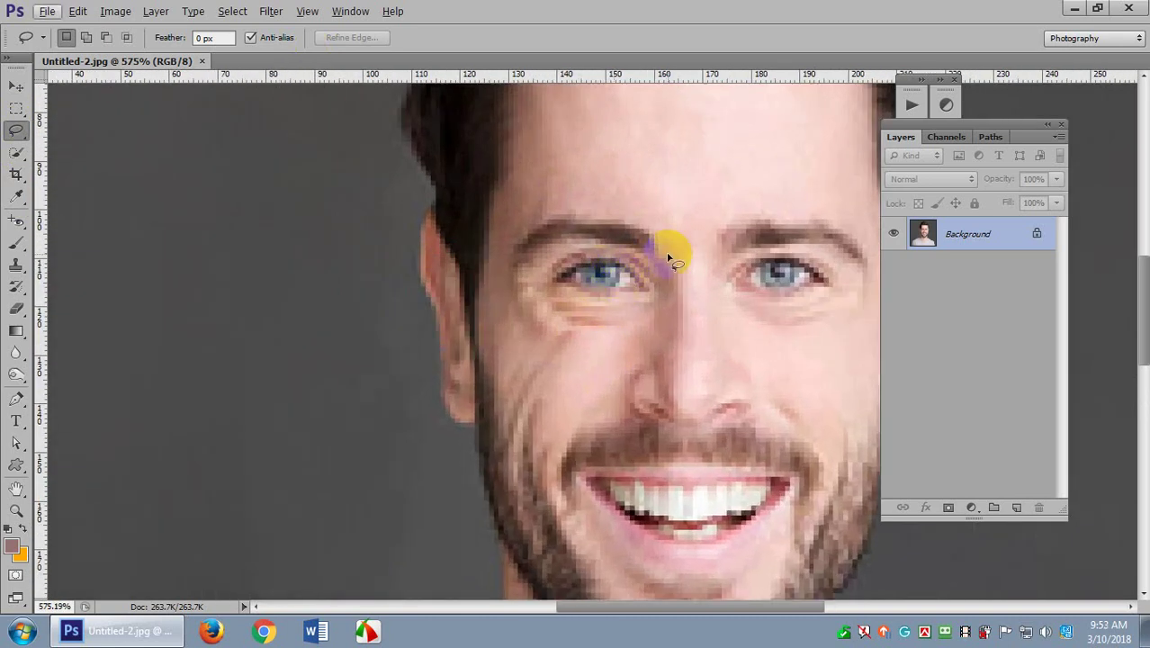
scroll(591, 270, "up", 1)
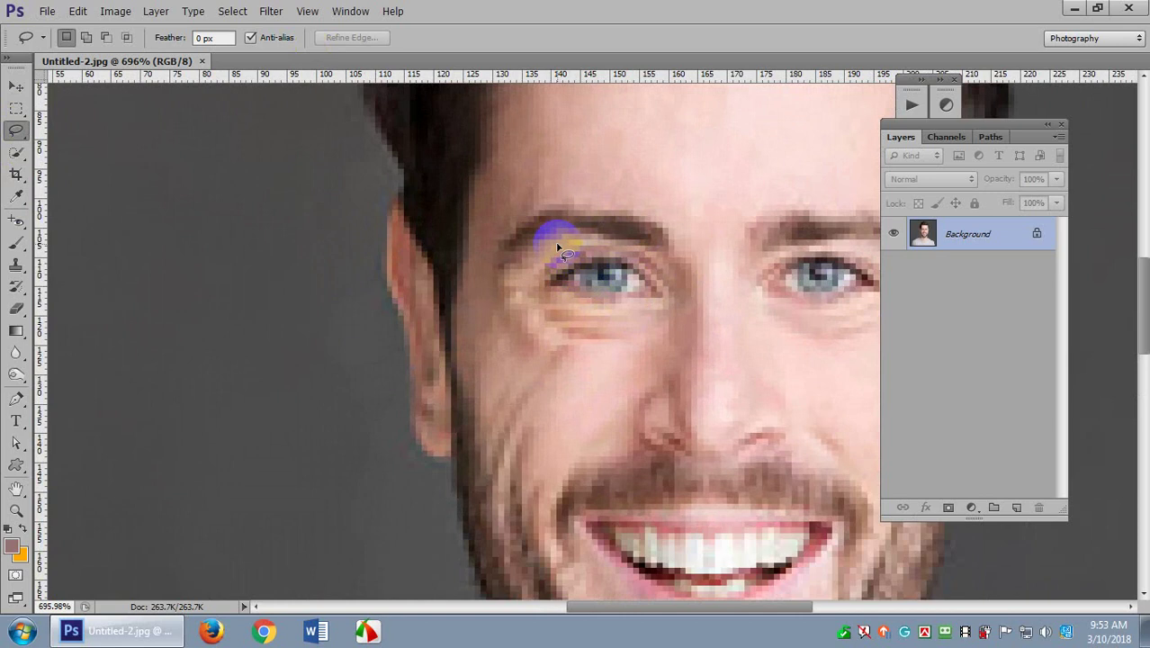
mouse_move(559, 246)
left_mouse_down()
mouse_move(512, 289)
mouse_move(532, 311)
mouse_move(685, 317)
mouse_move(671, 263)
mouse_move(639, 244)
mouse_move(552, 247)
left_mouse_up()
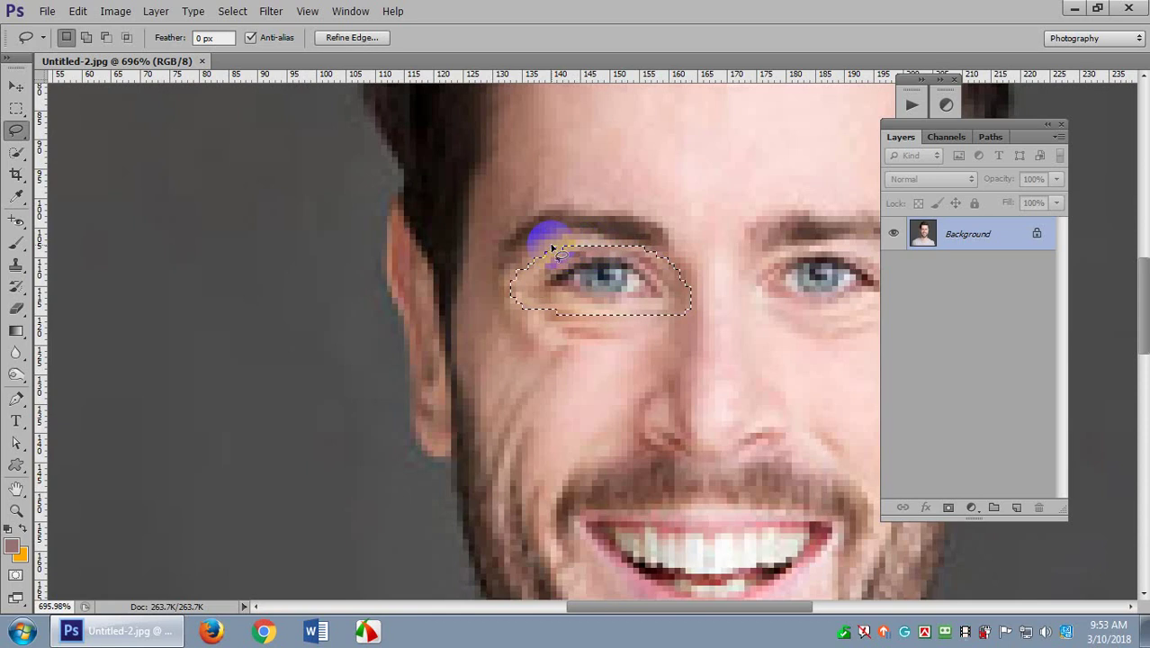
Try moving the selected eye onto the gray background beside the head with the Move tool, and undo the move.
left_click(17, 88)
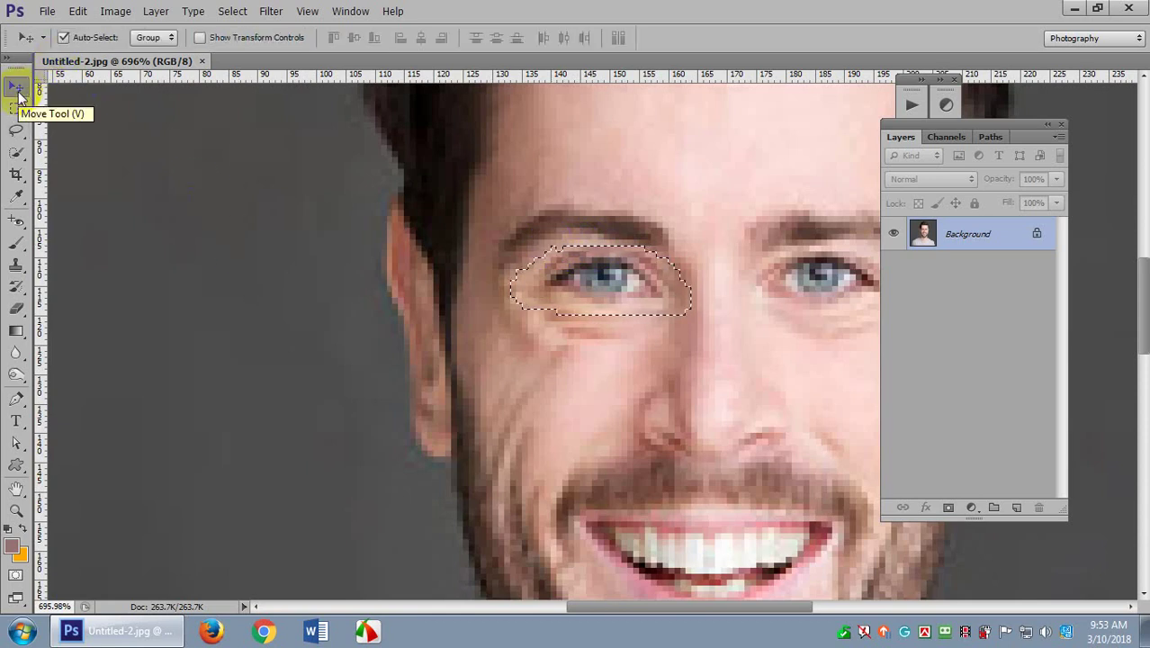
left_click(331, 245)
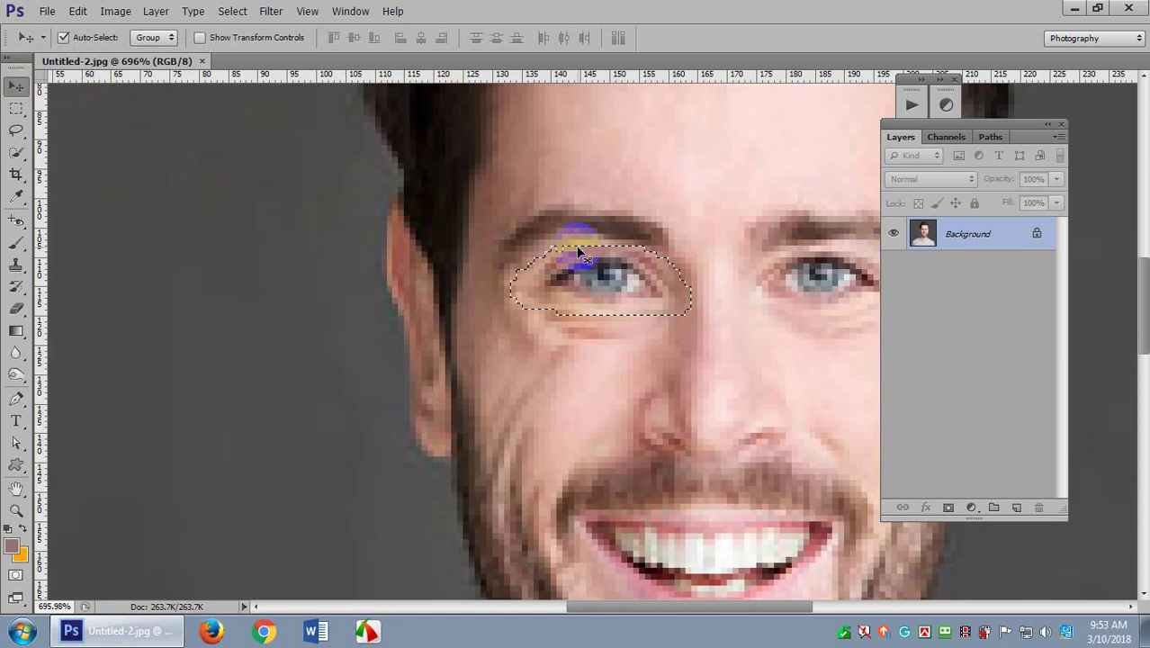
mouse_move(645, 276)
left_mouse_down()
mouse_move(288, 217)
mouse_move(232, 192)
left_mouse_up()
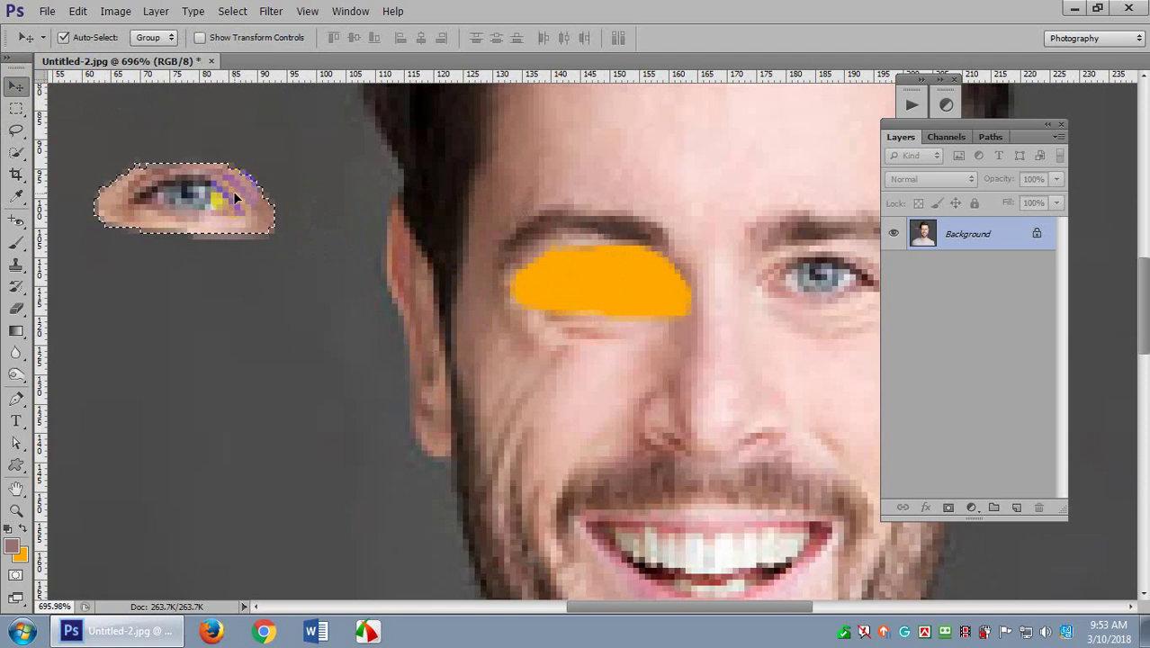
key("ctrl+z")
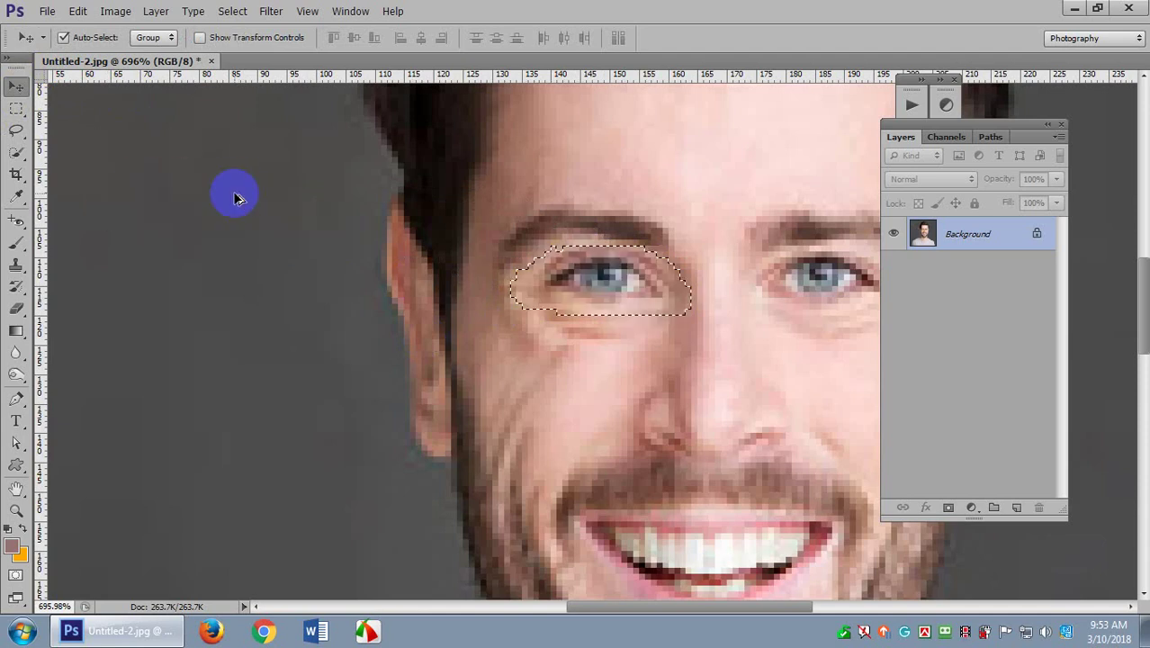
Duplicate the selected eye onto the gray background beside the head, shift the copy closer to the ear, and deselect it.
left_click(578, 244)
left_click(578, 248)
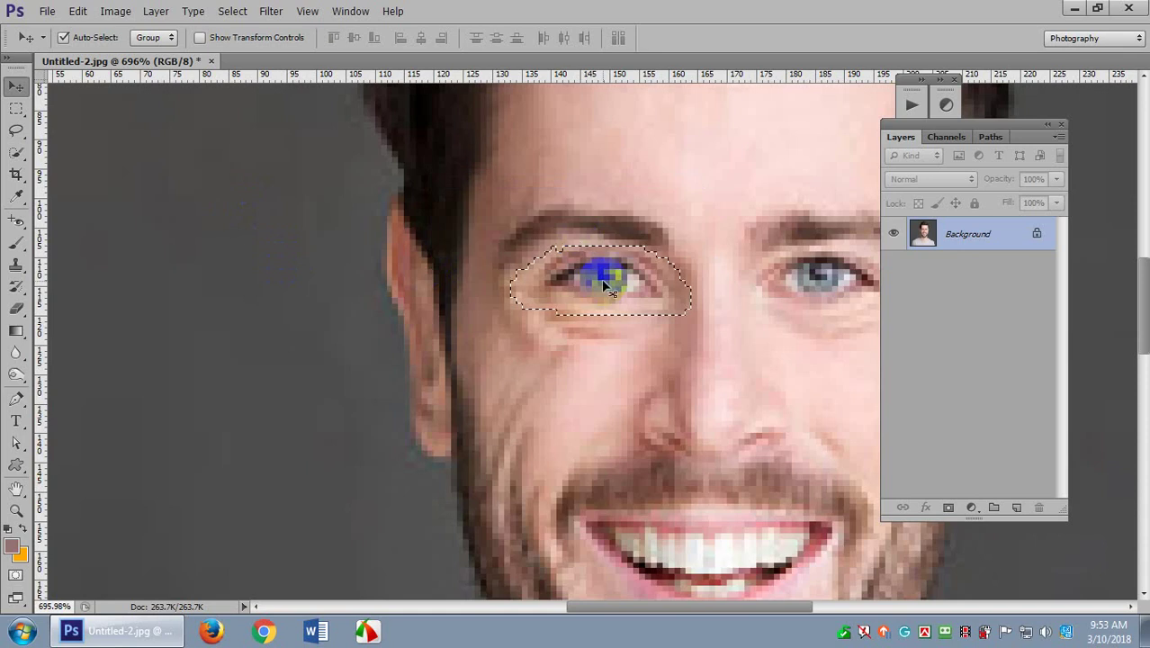
scroll(604, 279, "down", 3)
scroll(604, 283, "up", 2)
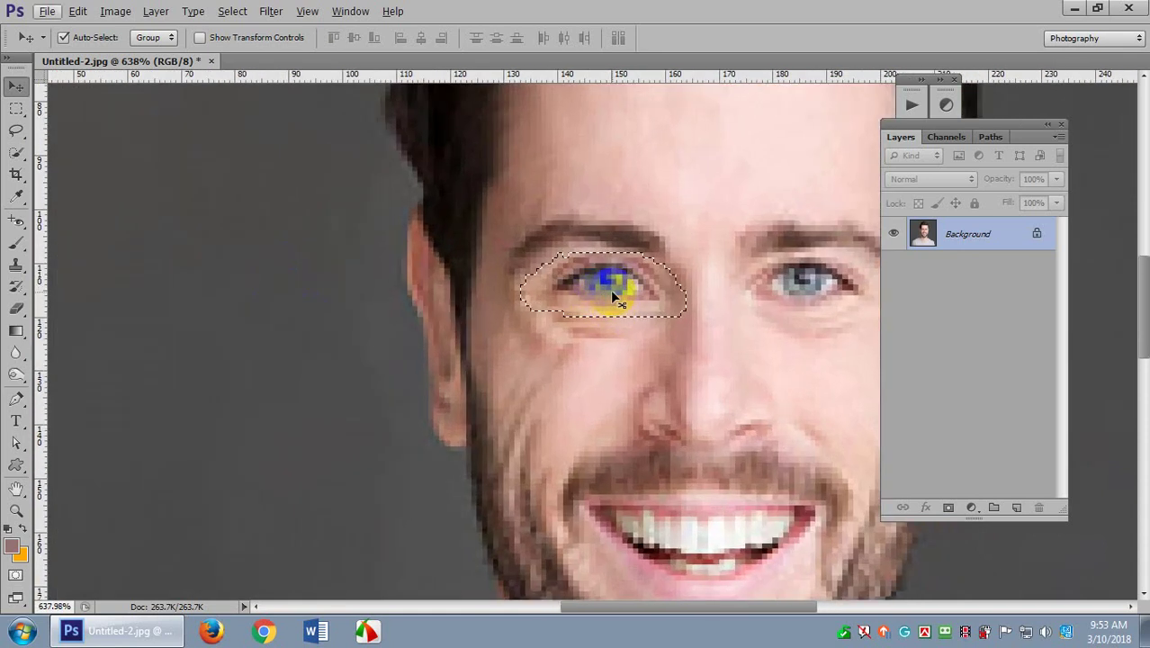
scroll(681, 192, "down", 2)
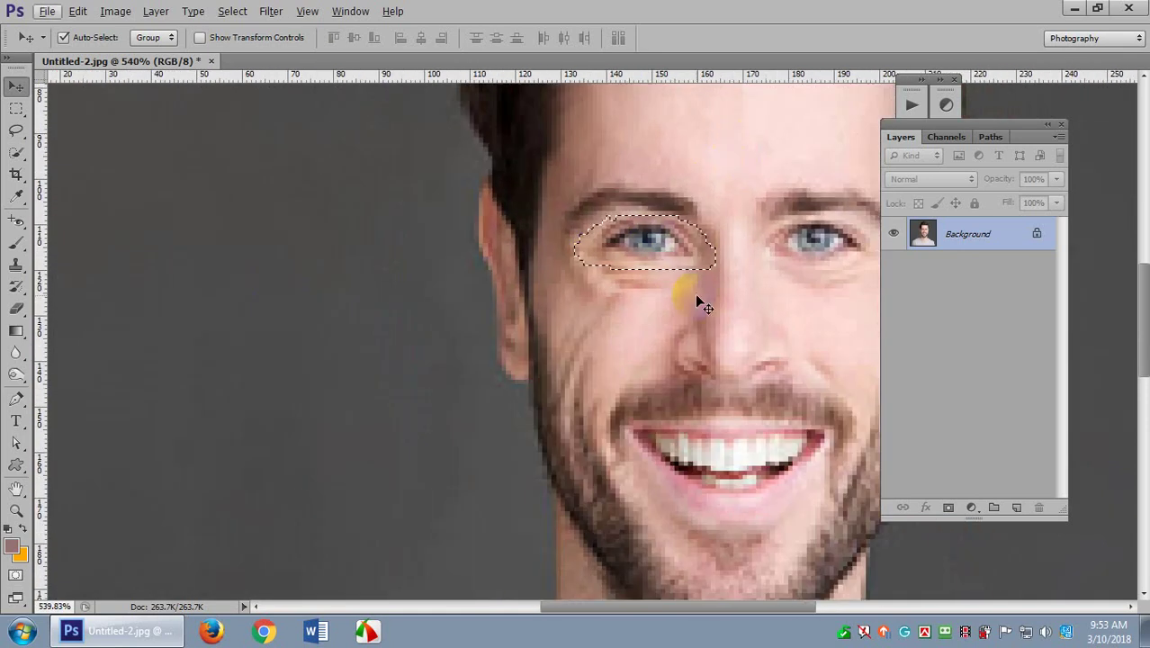
left_click_drag(558, 249, 650, 245)
scroll(649, 247, "down", 1)
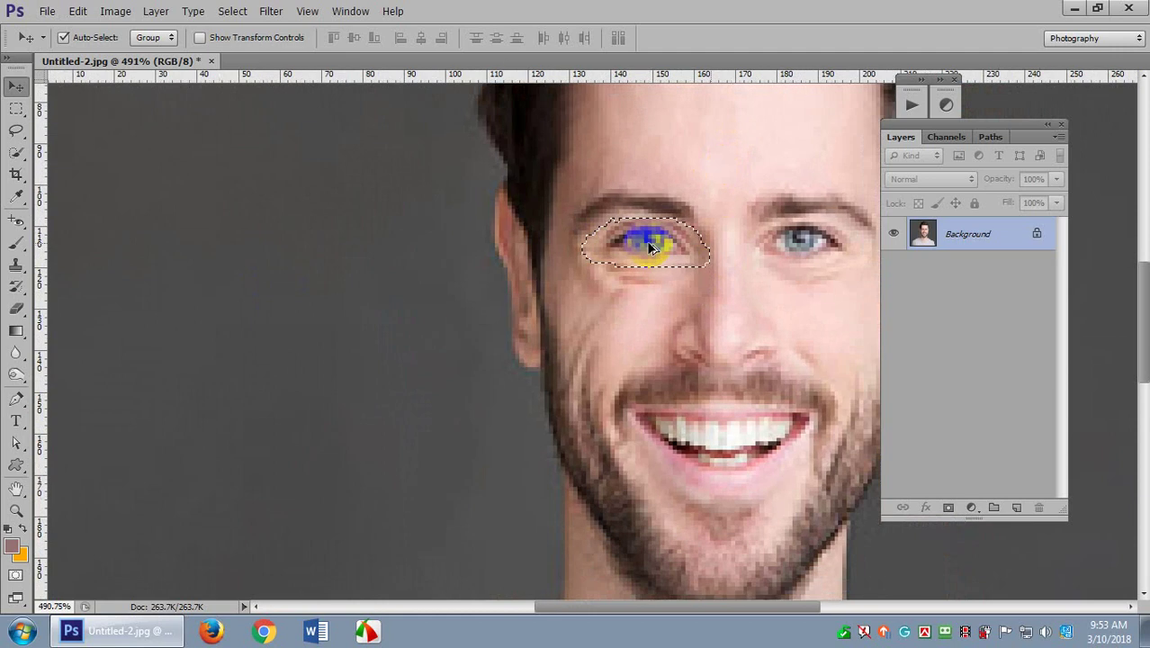
scroll(649, 249, "up", 2)
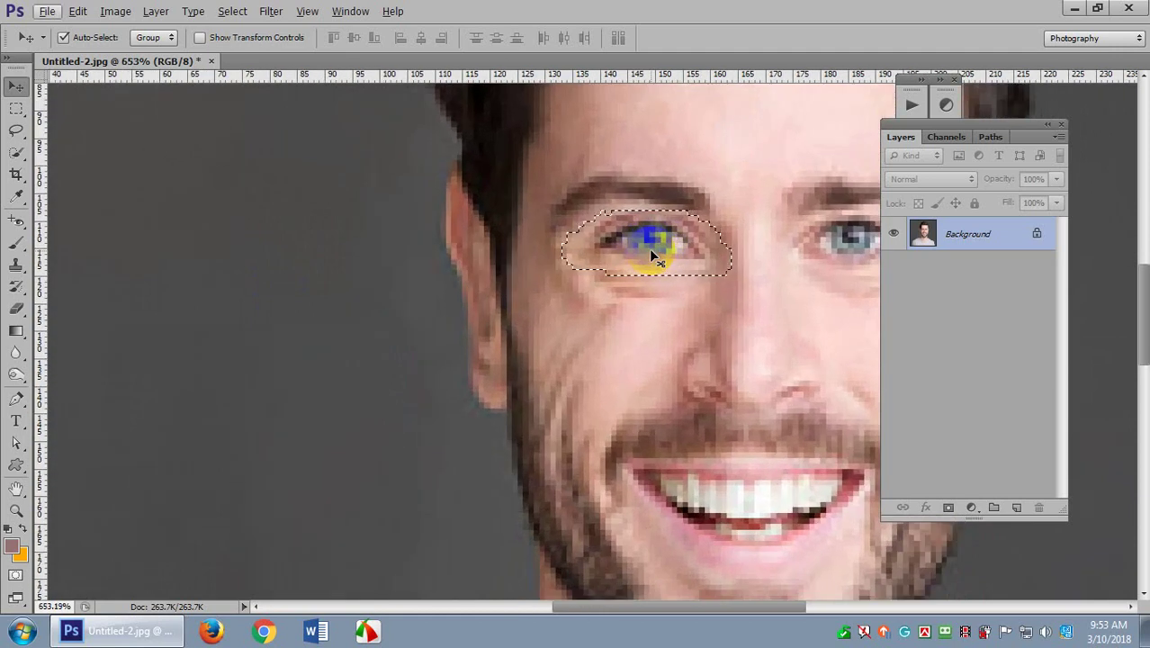
left_click_drag(653, 243, 225, 226)
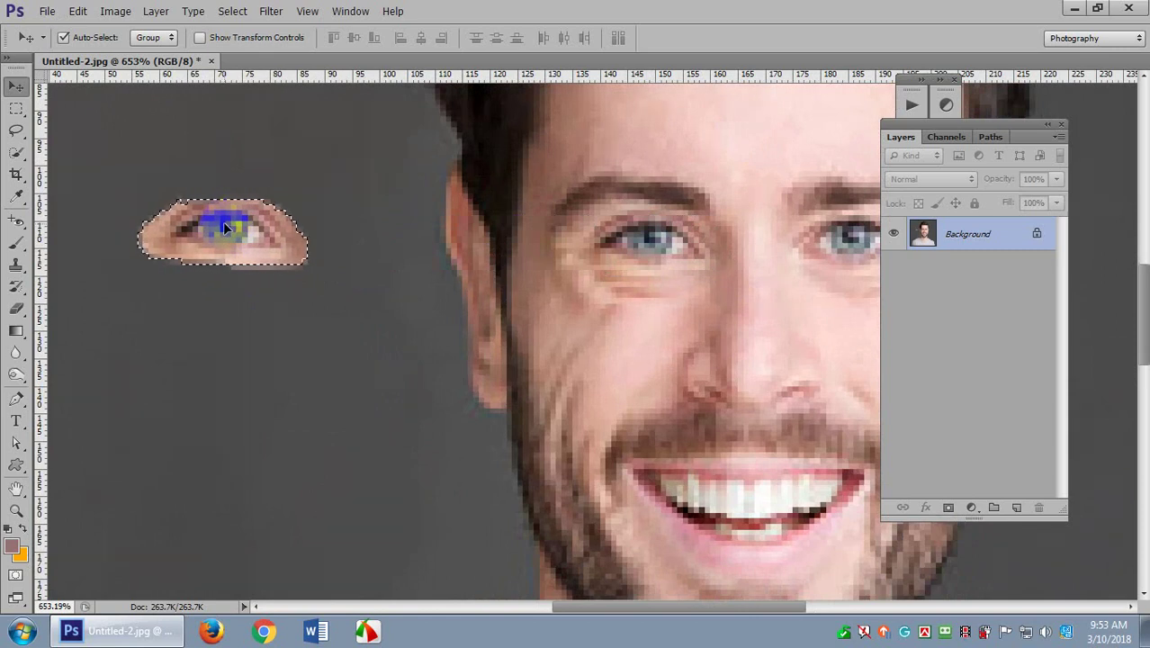
left_click_drag(225, 221, 330, 207)
key("ctrl+d")
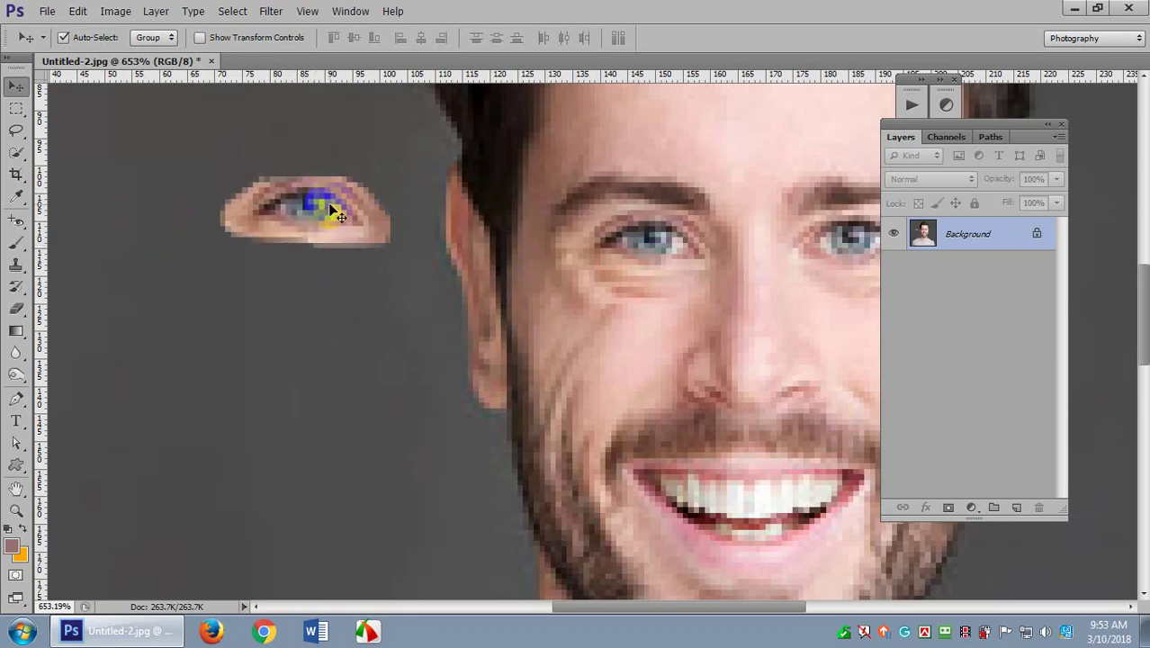
Undo the deselection and the eye duplication to restore the original portrait.
scroll(330, 208, "up", 3)
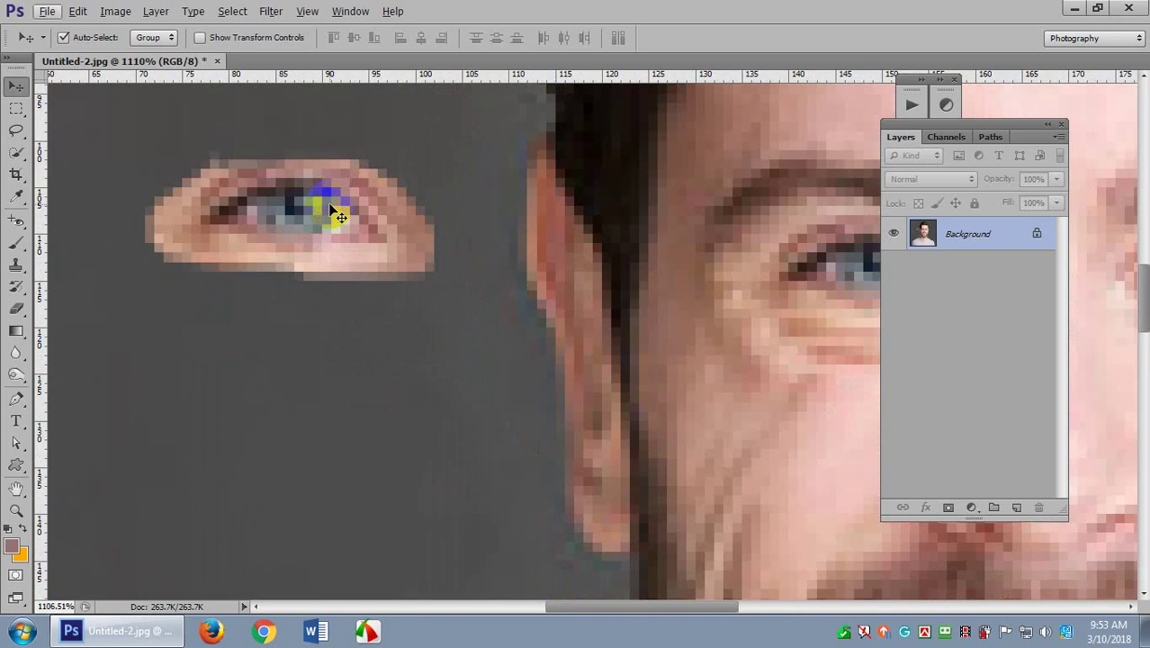
key("ctrl+alt+z")
key("ctrl+alt+z")
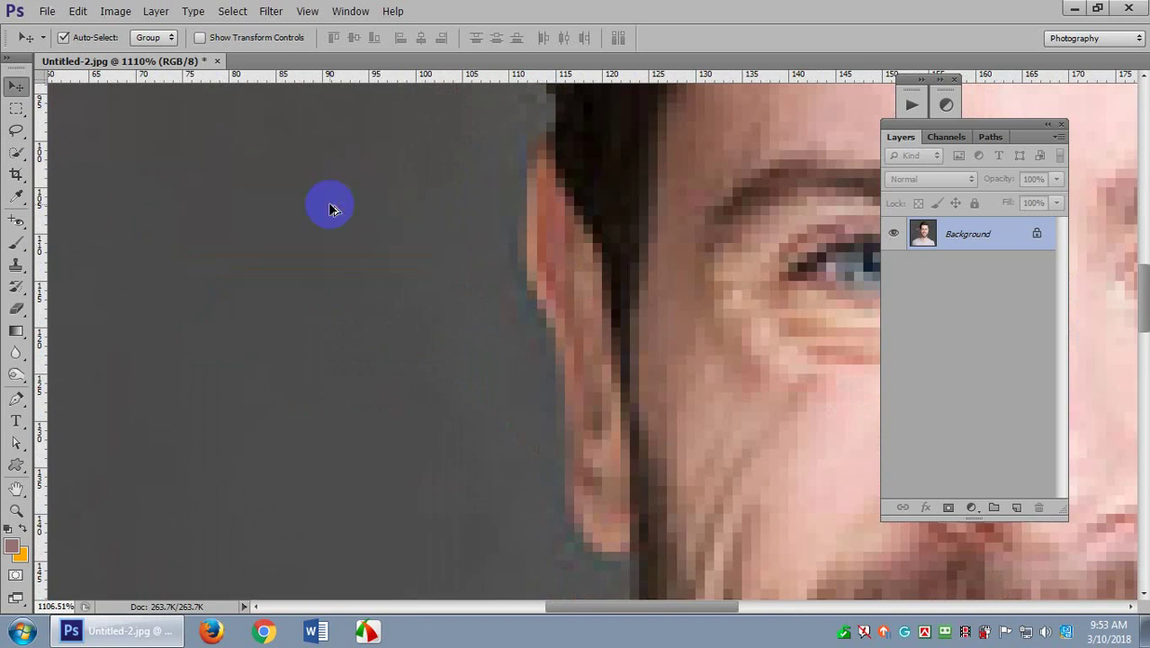
scroll(334, 205, "down", 5)
scroll(375, 267, "down", 2)
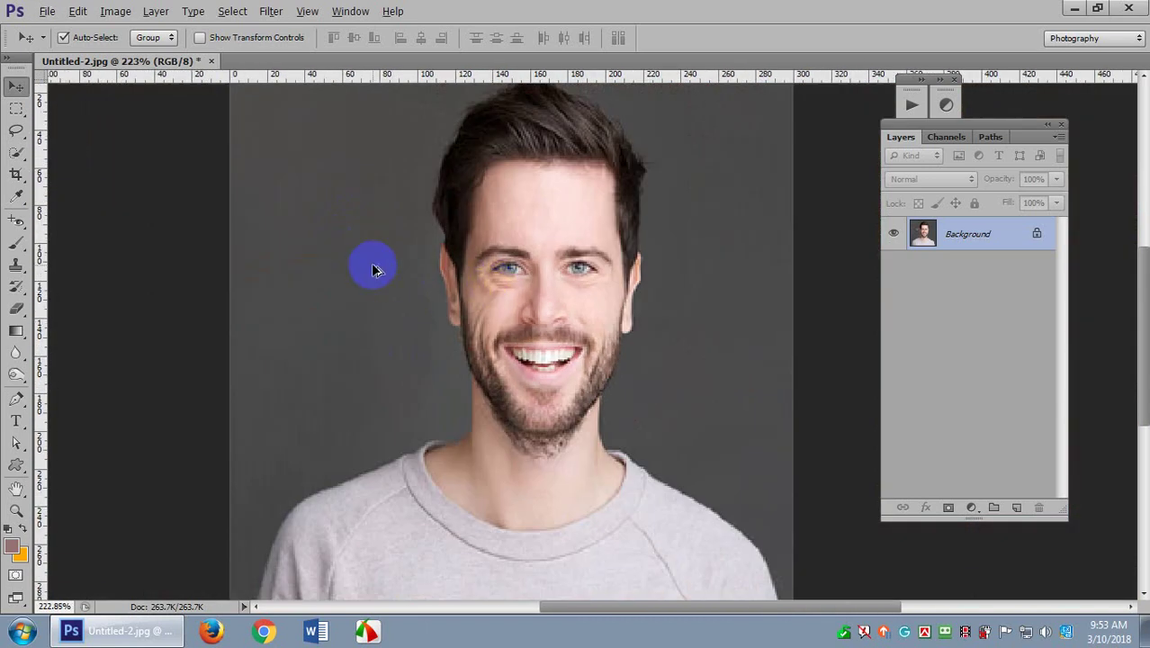
Start a Polygonal Lasso outline of the man's hair where it meets the top of his right ear.
scroll(378, 270, "up", 2)
left_click(16, 153)
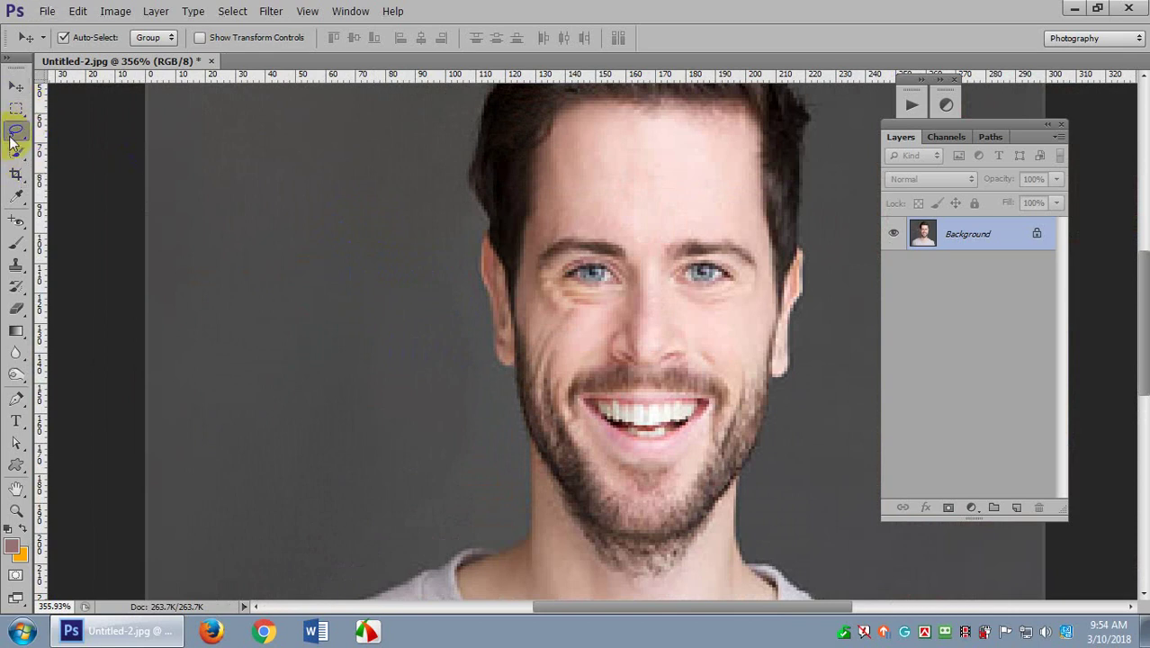
left_click(13, 136)
left_click_drag(13, 142, 119, 149)
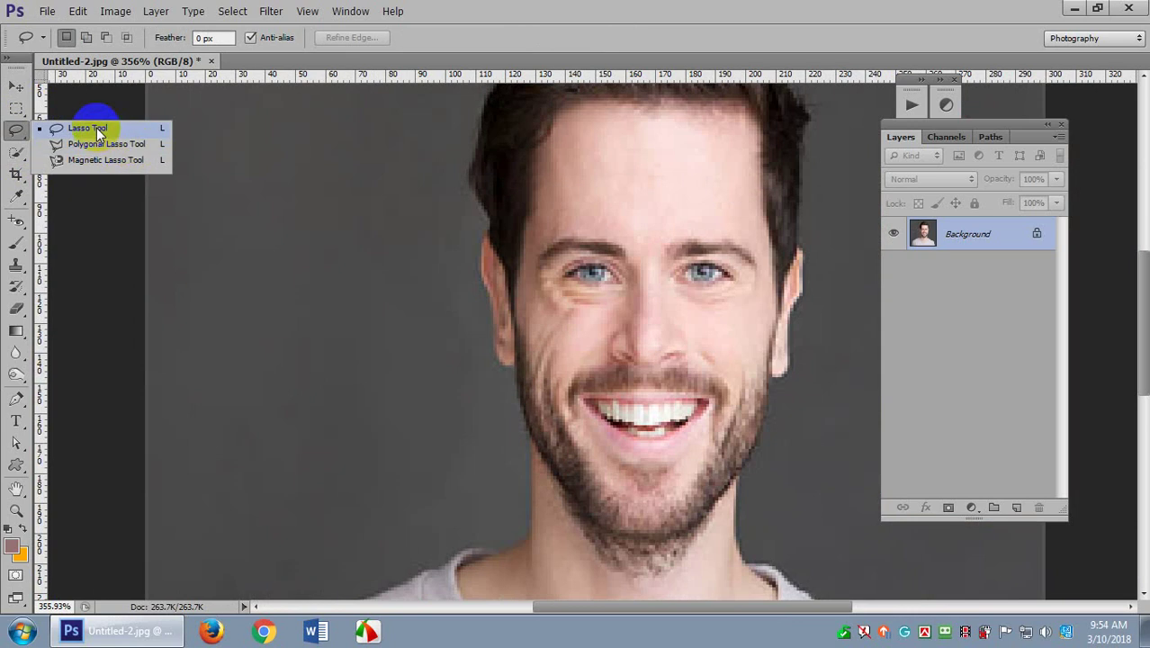
left_click_drag(97, 128, 115, 148)
scroll(578, 334, "up", 3)
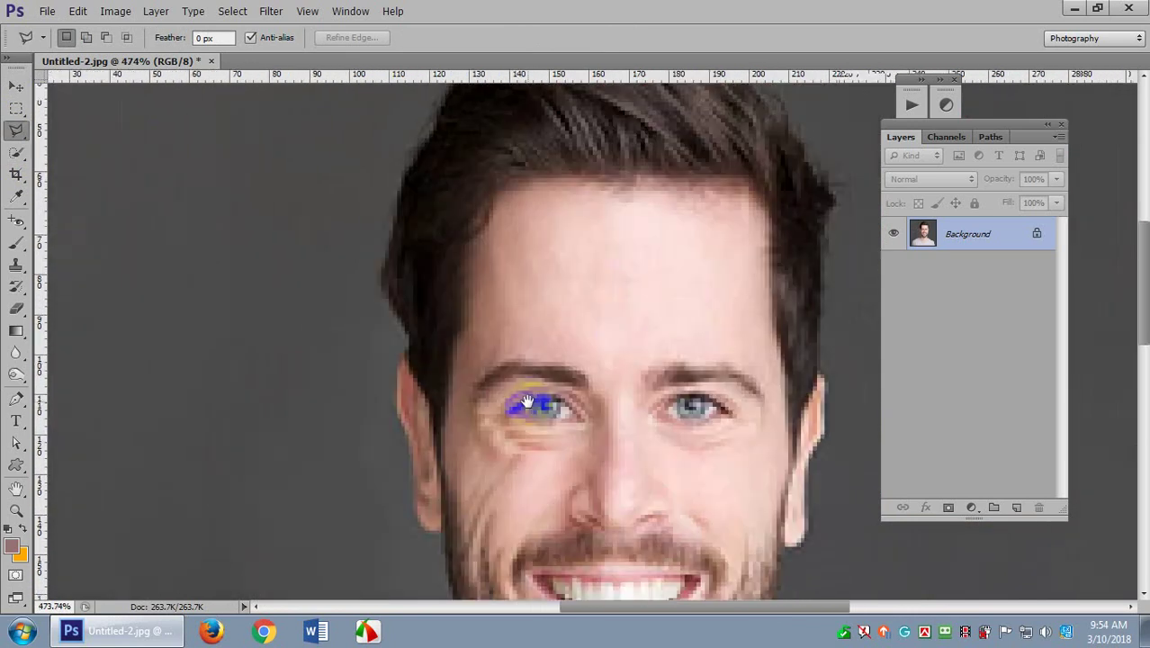
scroll(527, 401, "down", 2)
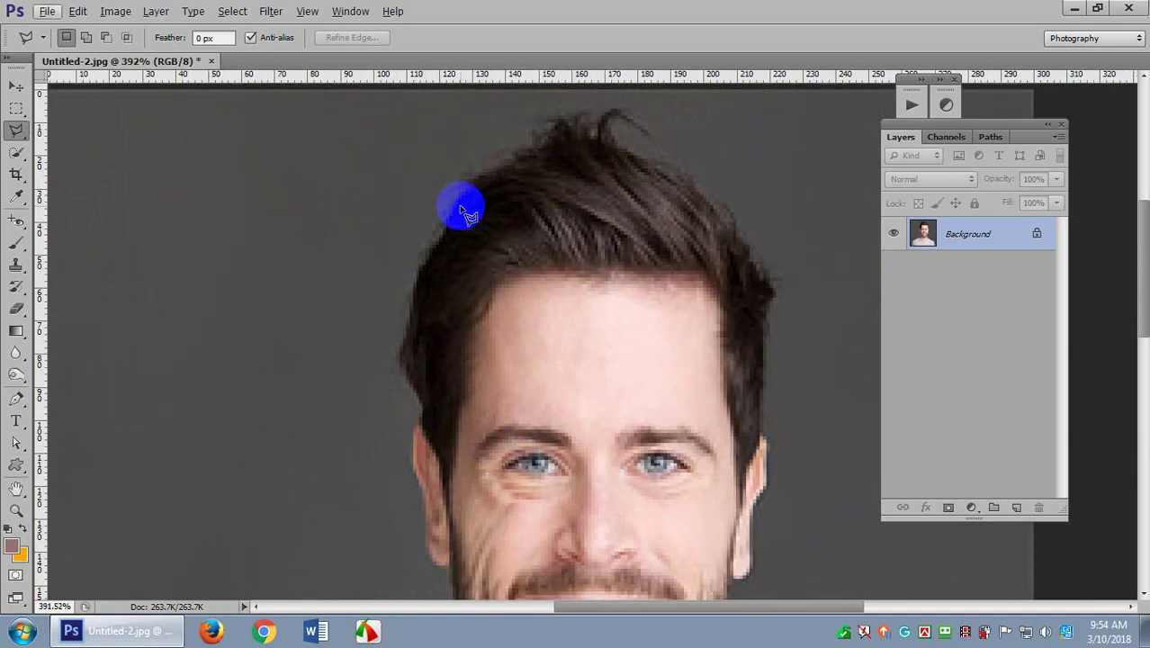
scroll(475, 410, "up", 2)
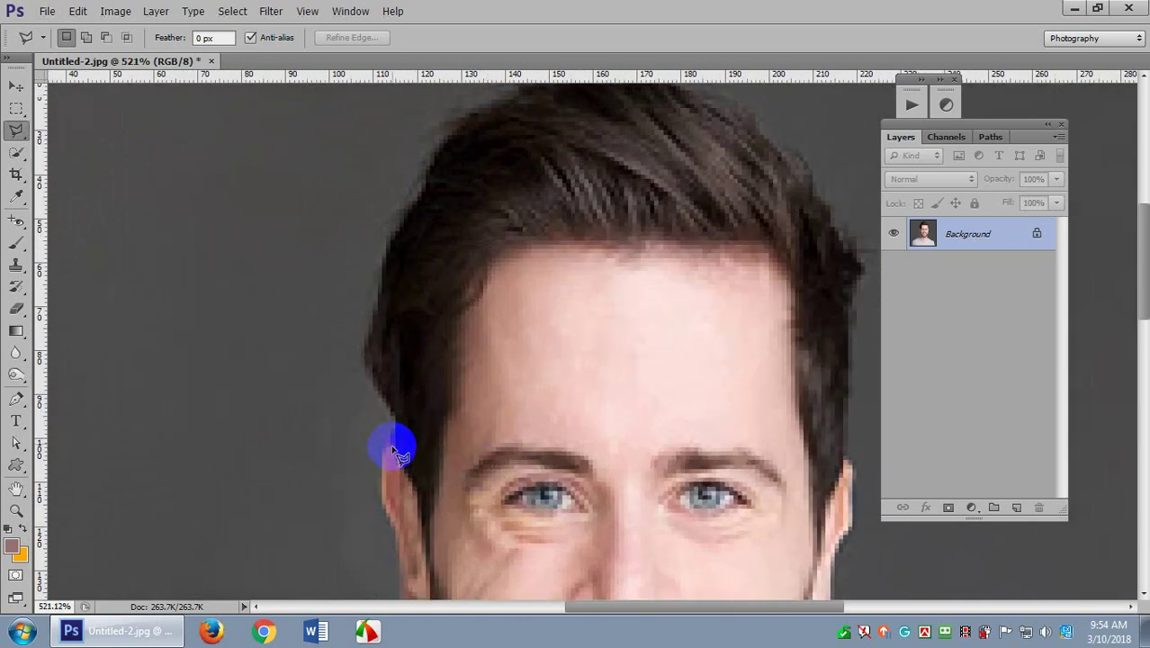
left_click(396, 444)
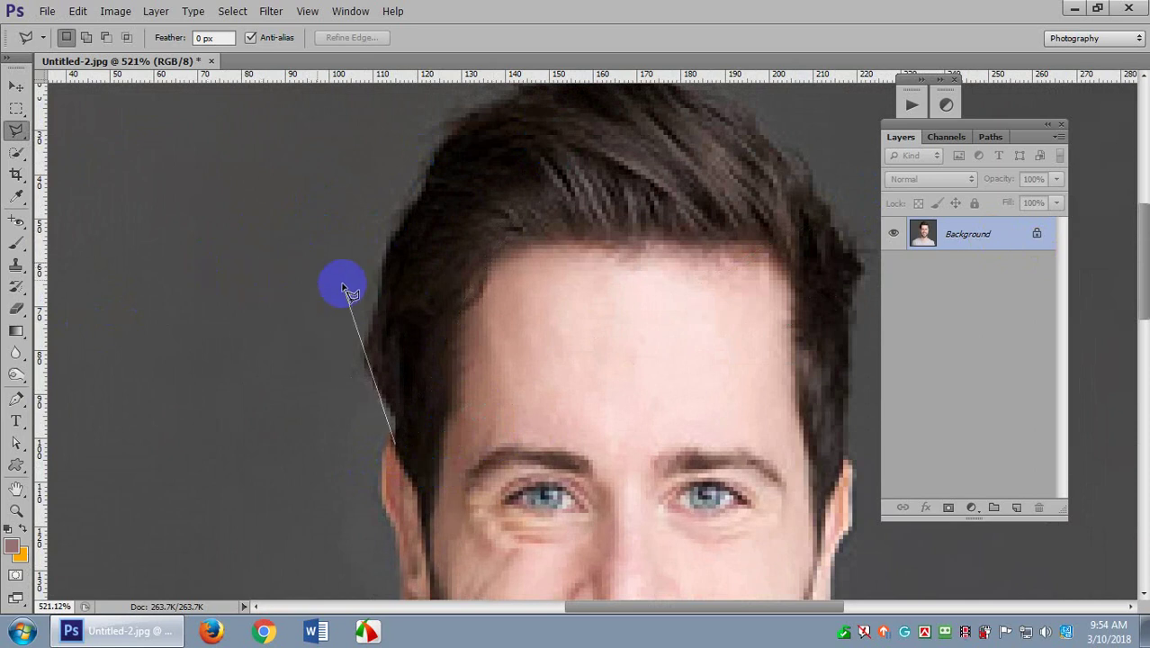
left_click(396, 411)
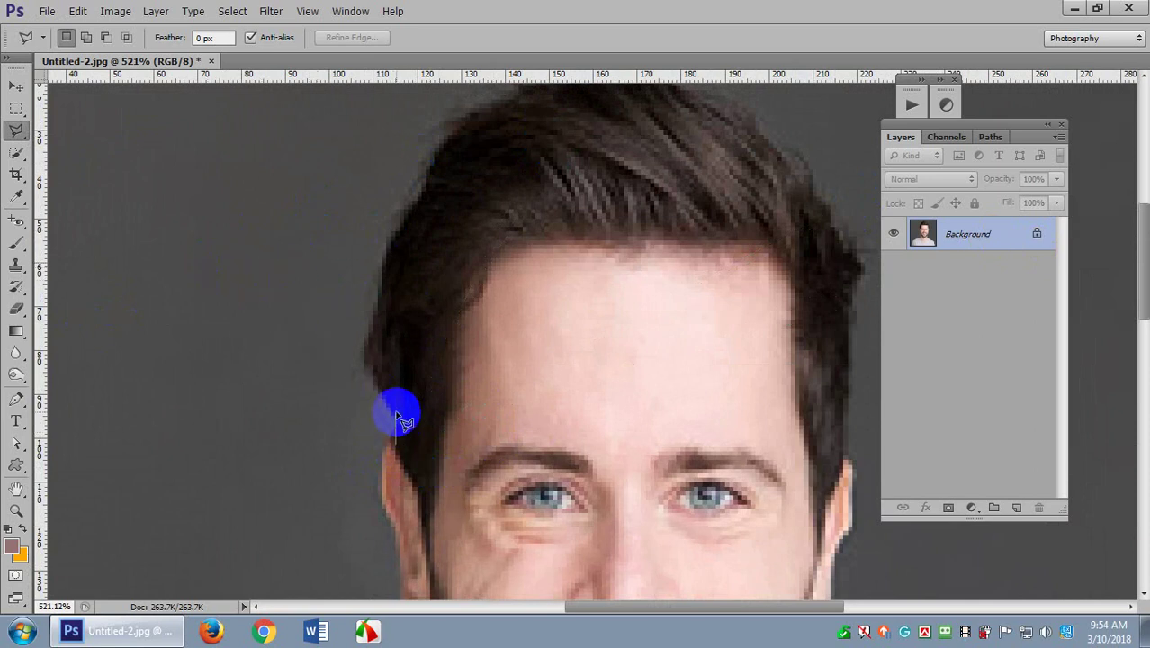
Trace the outer edge of the hair from above the right ear up the side of the head toward the crown.
left_click(361, 353)
left_click(379, 309)
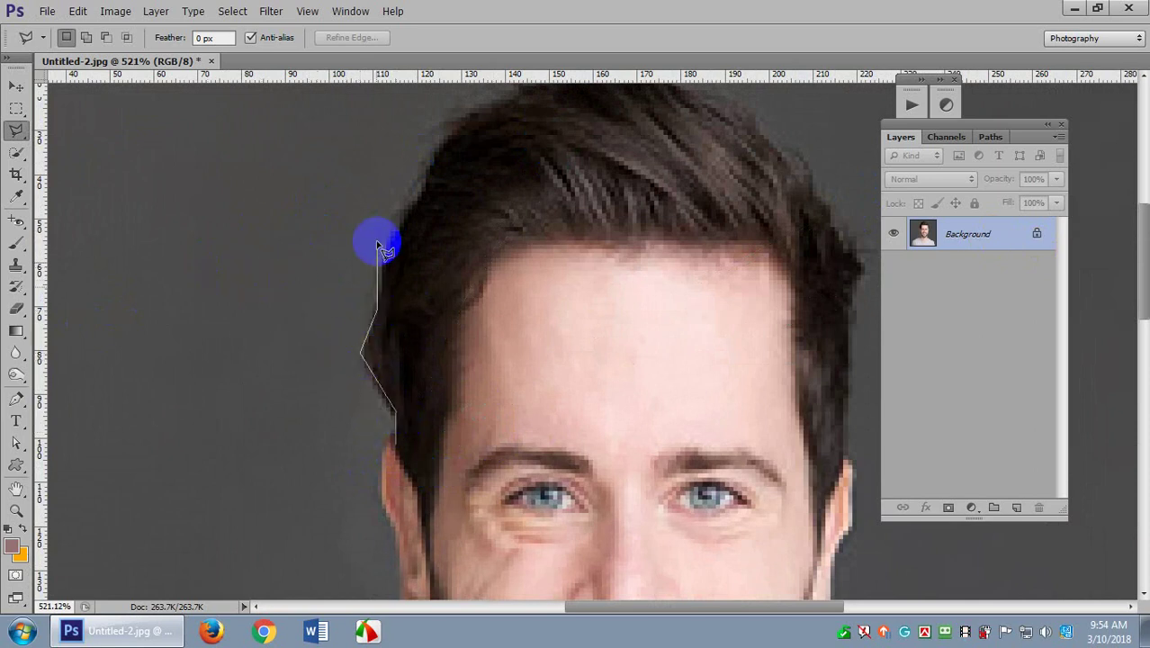
left_click(391, 240)
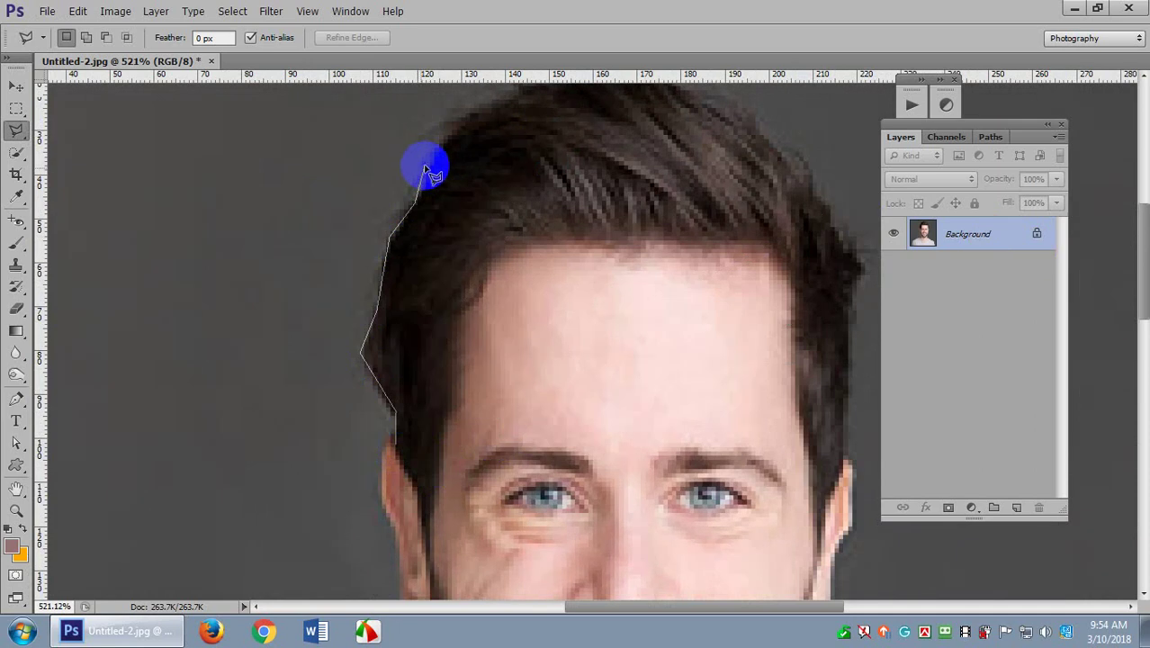
left_click(461, 117)
left_click(531, 97)
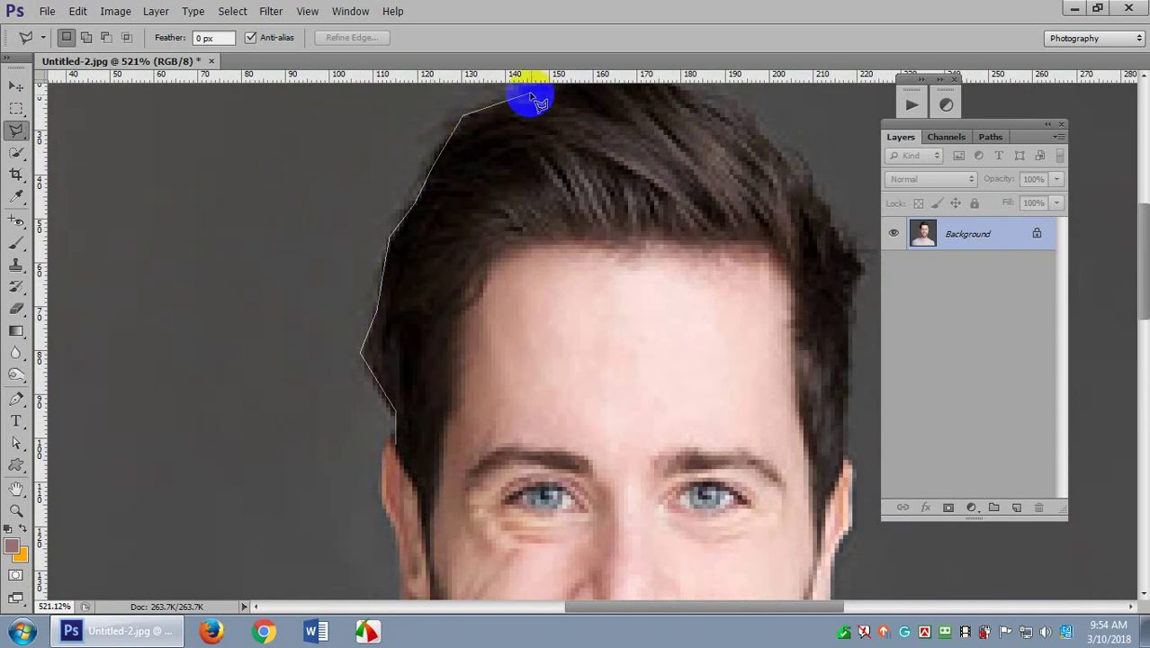
Continue the polygonal outline over the crown, following the spiky tufts of hair and the notch between them.
scroll(537, 121, "up", 3)
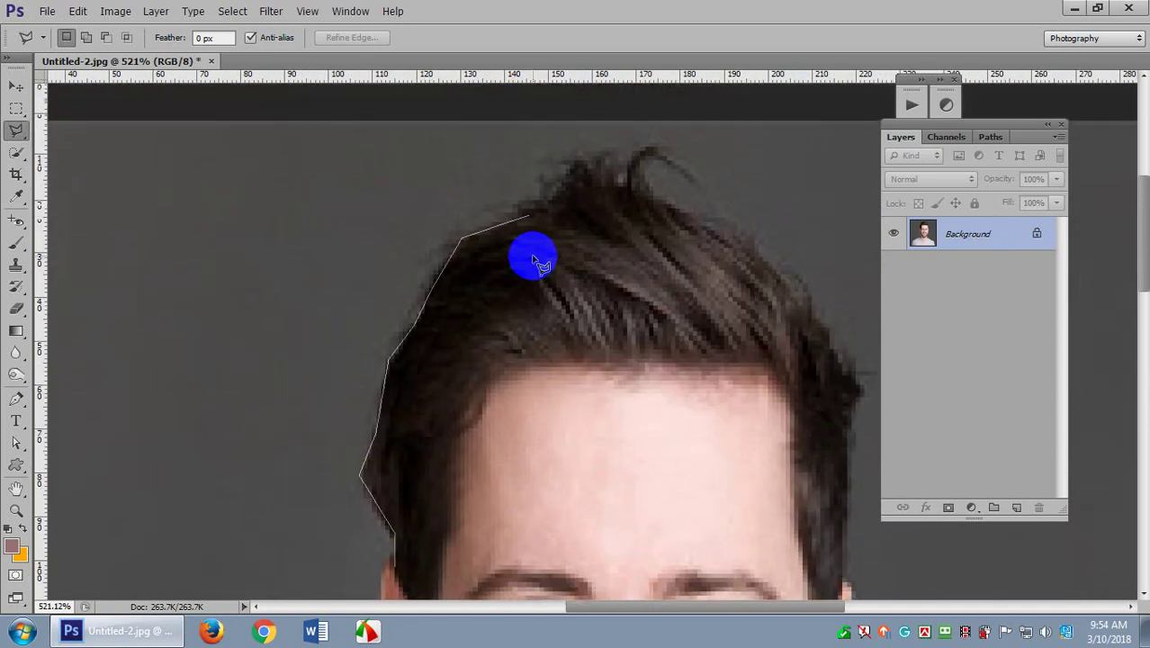
left_click(570, 179)
left_click(581, 149)
left_click(613, 144)
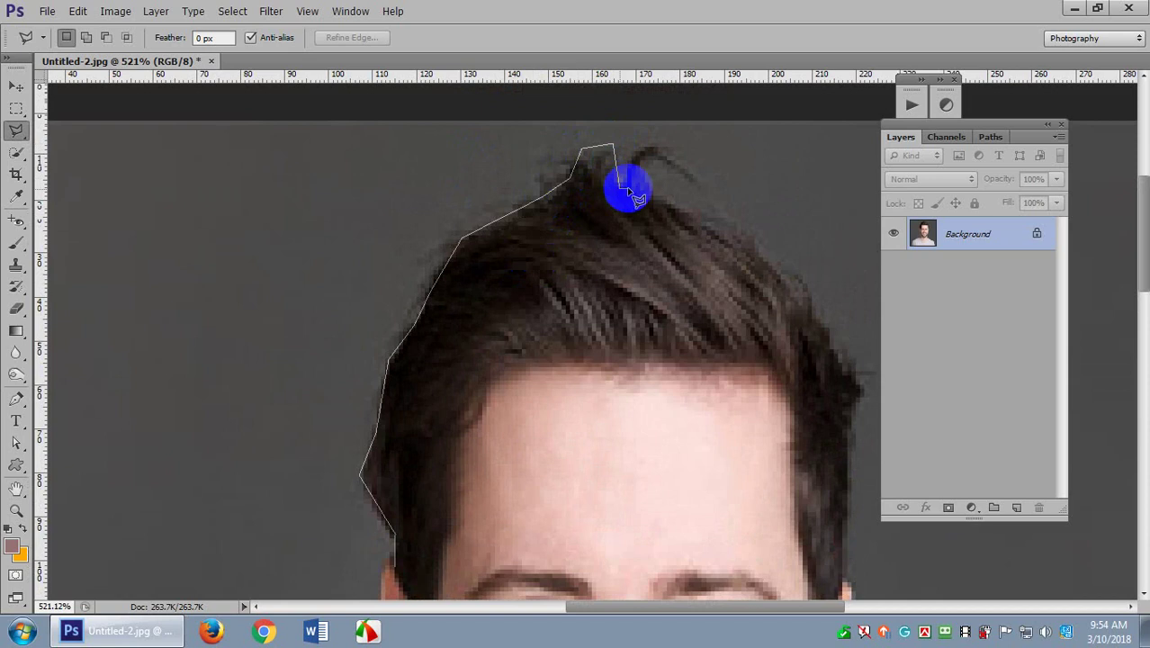
left_click(620, 187)
left_click(634, 184)
left_click(640, 151)
left_click(658, 196)
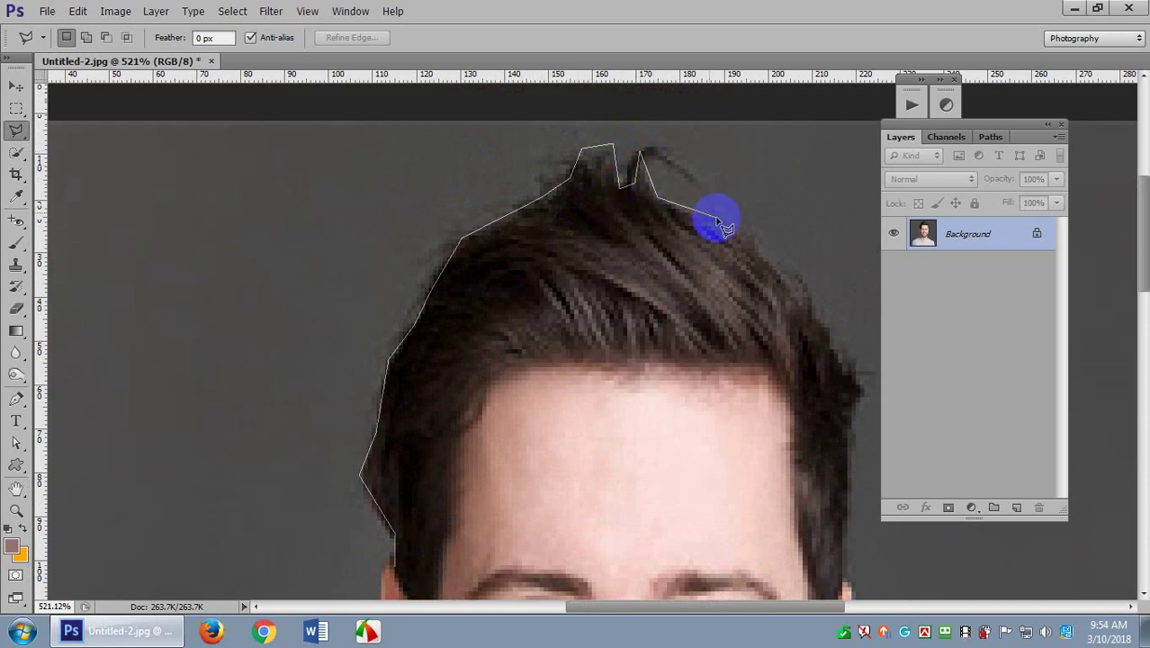
Extend the outline down the outer hair edge on the other side of the head to the top of the left ear.
left_click(718, 218)
left_click(774, 269)
left_click(815, 315)
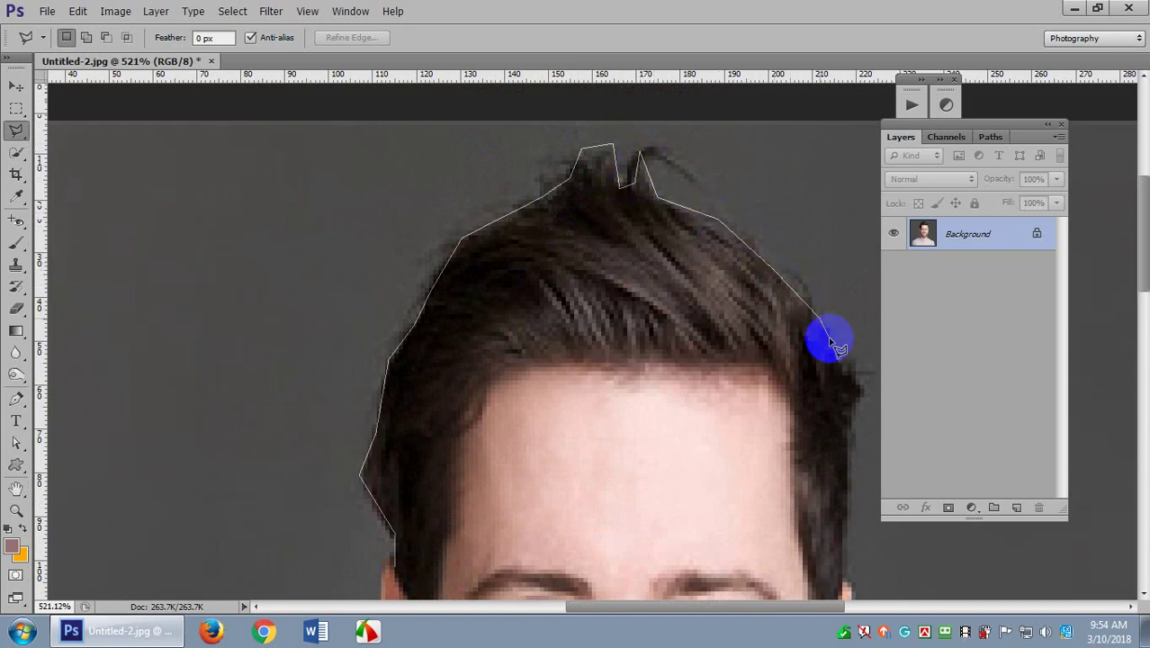
left_click(842, 353)
left_click(857, 383)
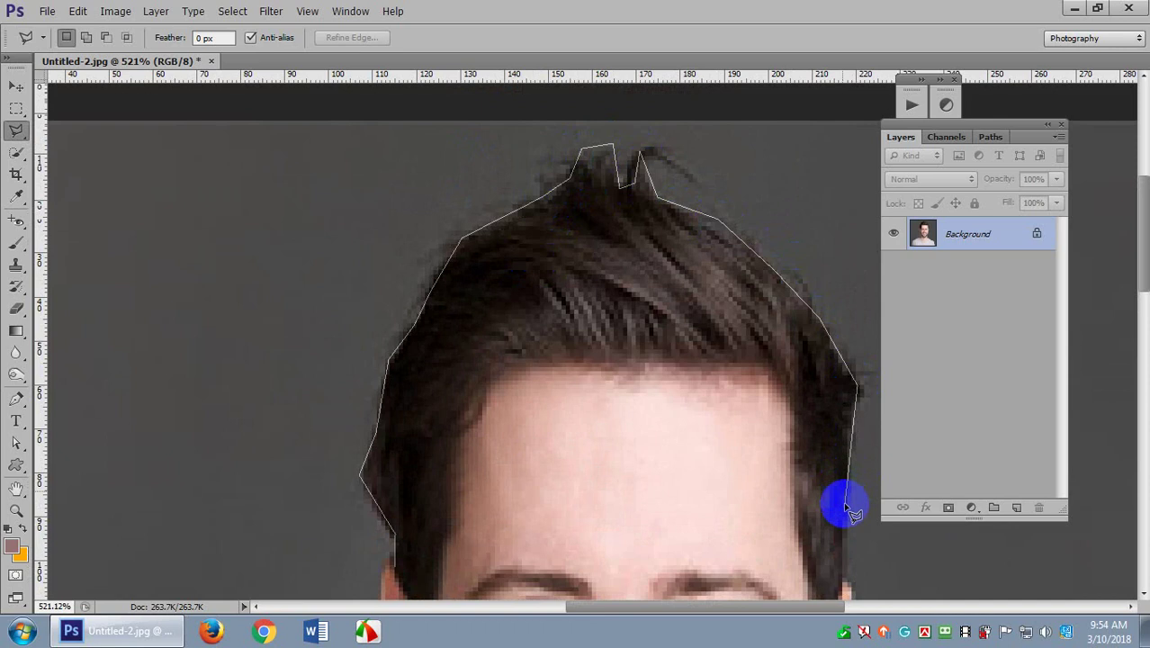
left_click(844, 583)
Outline the sideburn in front of the left ear and continue up the inner hair edge along the temple.
left_click_drag(814, 546, 763, 290)
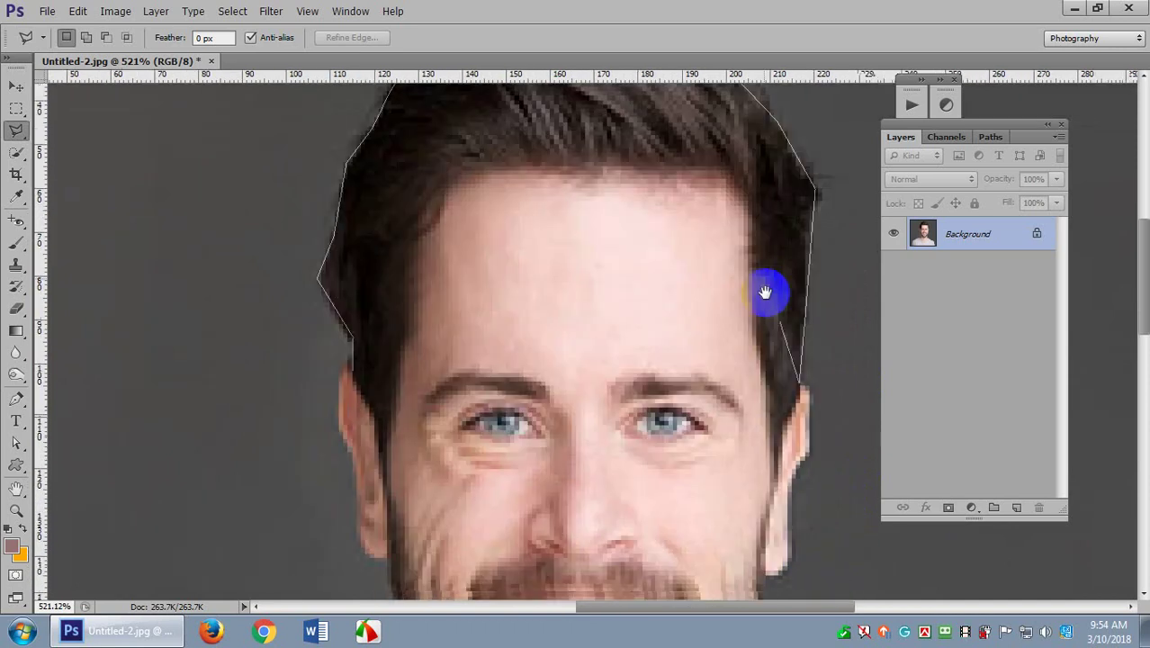
left_click(772, 421)
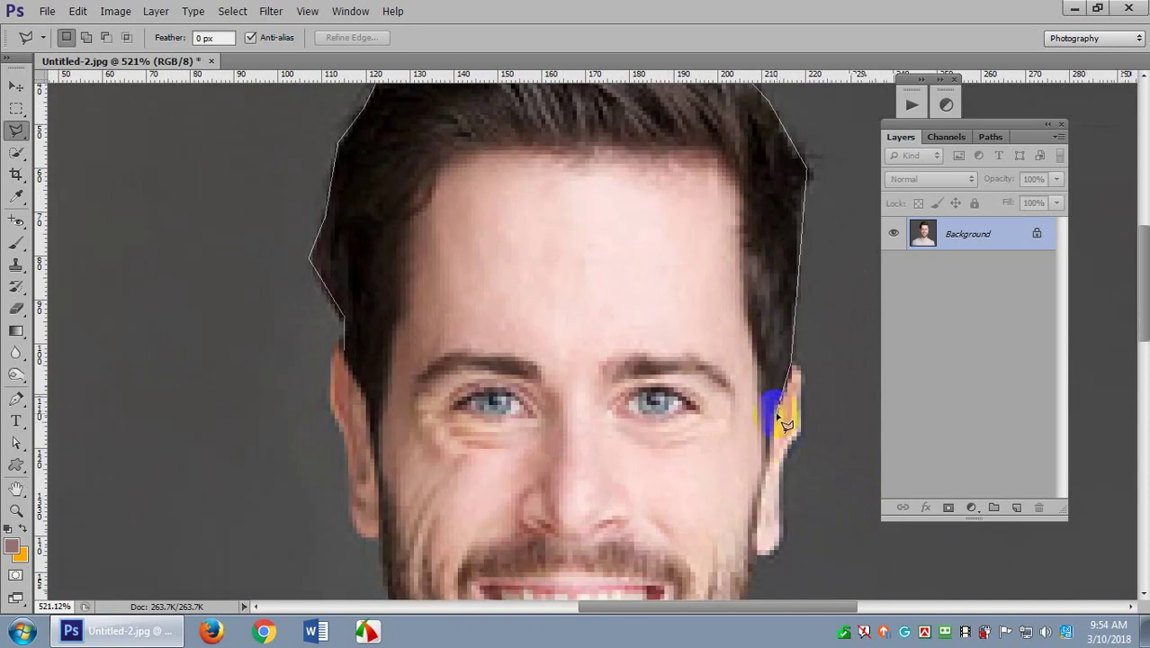
left_click(763, 475)
left_click(765, 370)
left_click(750, 329)
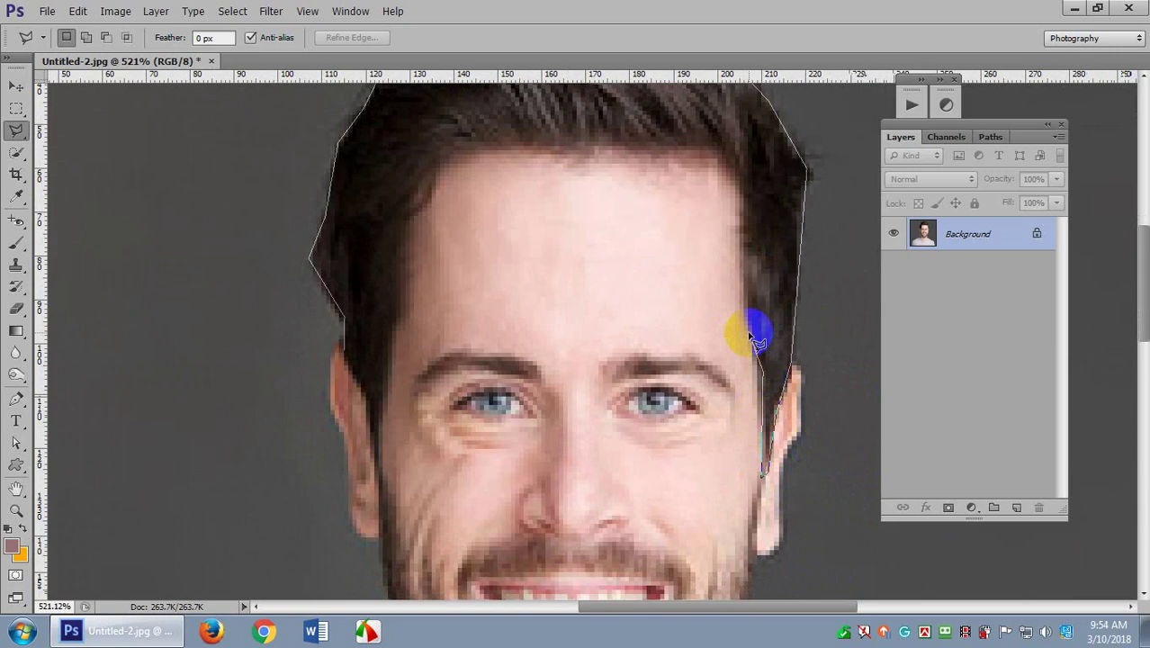
left_click(745, 239)
left_click(749, 192)
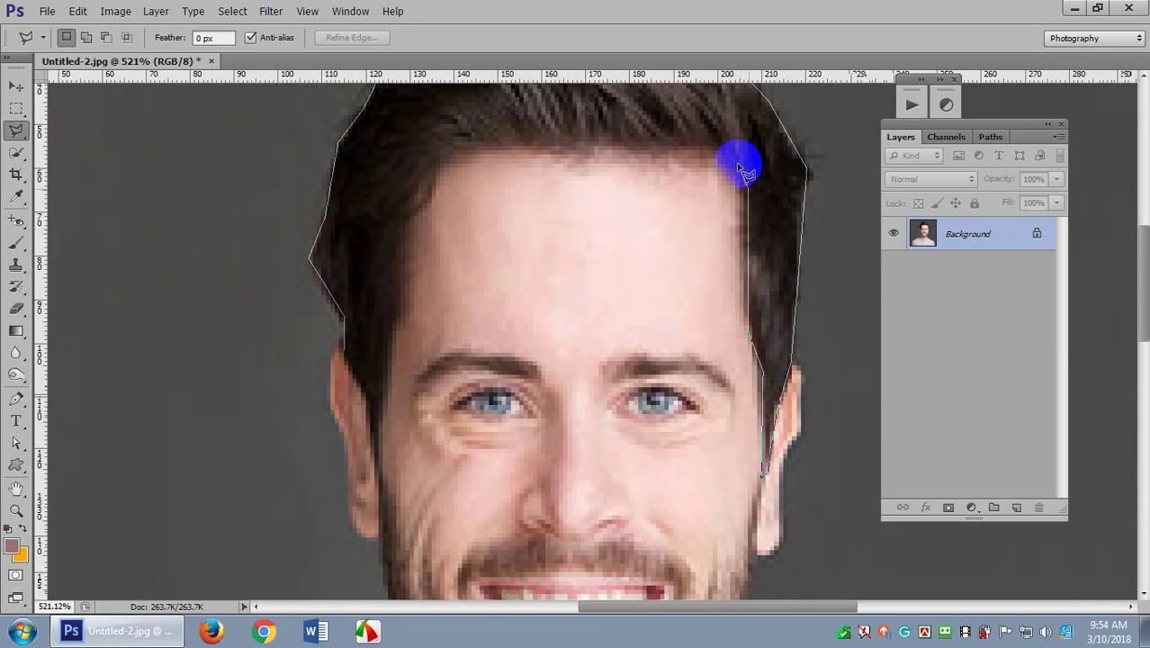
Trace the forehead hairline across to the opposite temple with short polygonal segments.
left_click(722, 141)
left_click(679, 144)
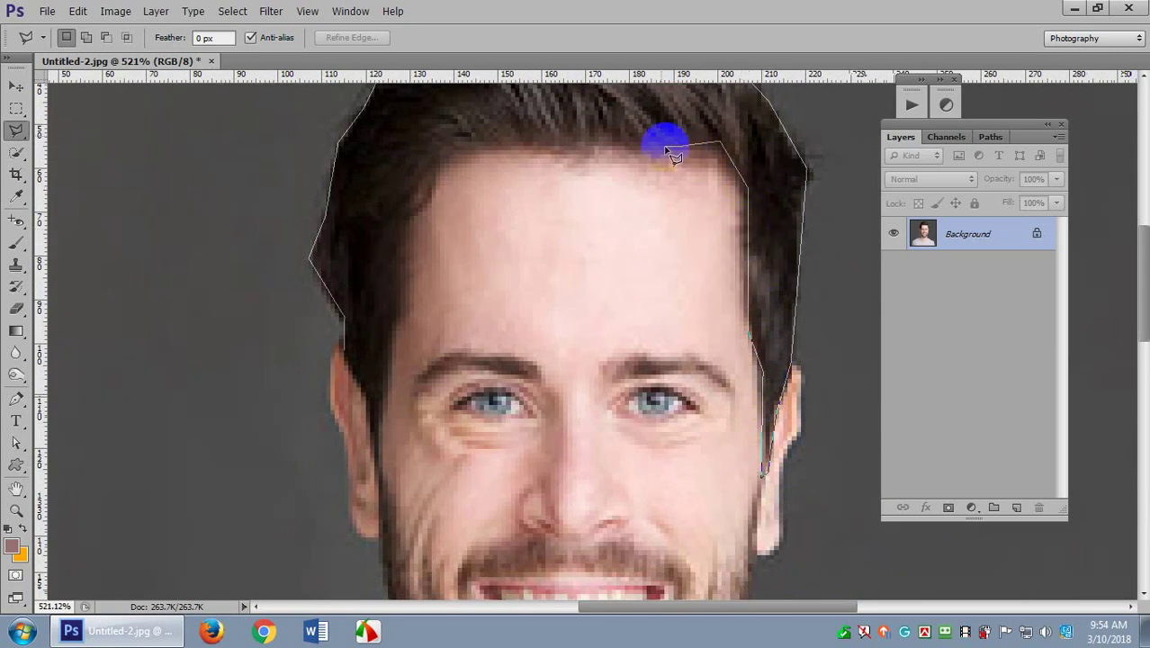
left_click(666, 145)
left_click(664, 140)
left_click(605, 137)
left_click(587, 155)
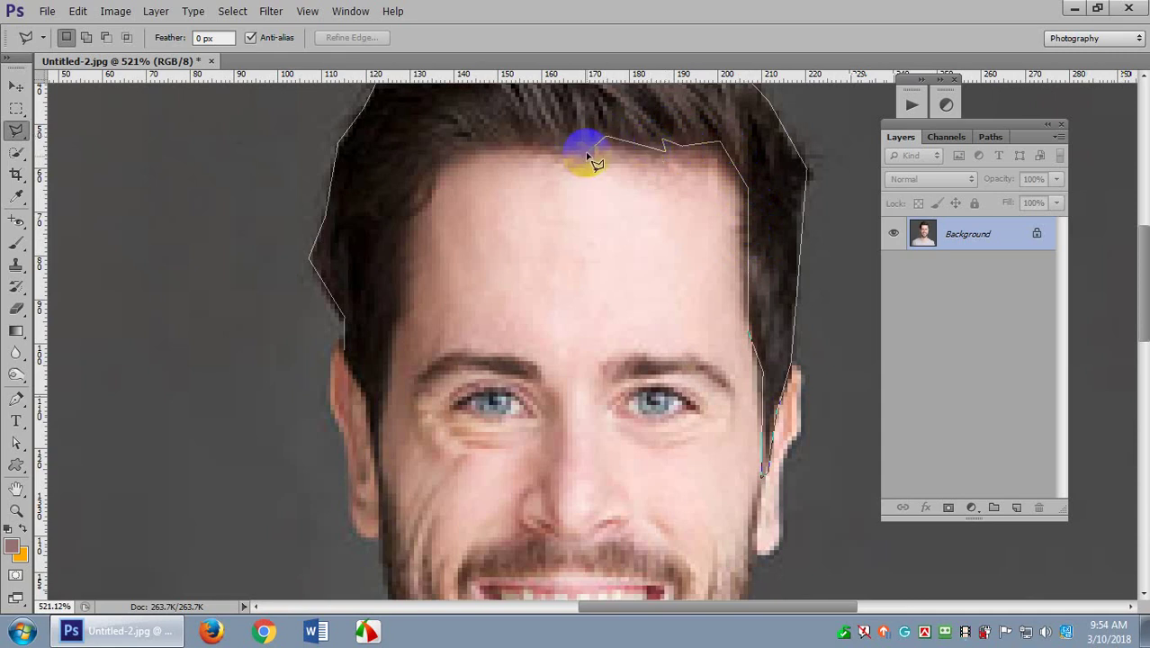
left_click(521, 135)
left_click(469, 139)
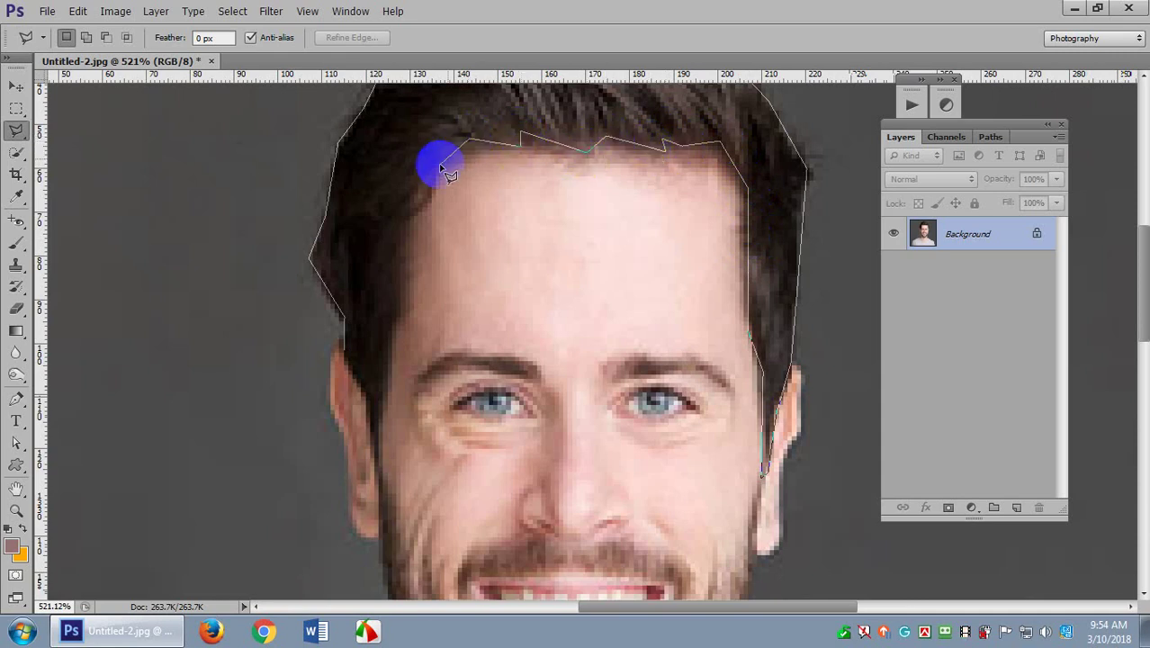
Run the outline down the inner hair edge to the right sideburn tip and close the selection at its starting point.
left_click(407, 211)
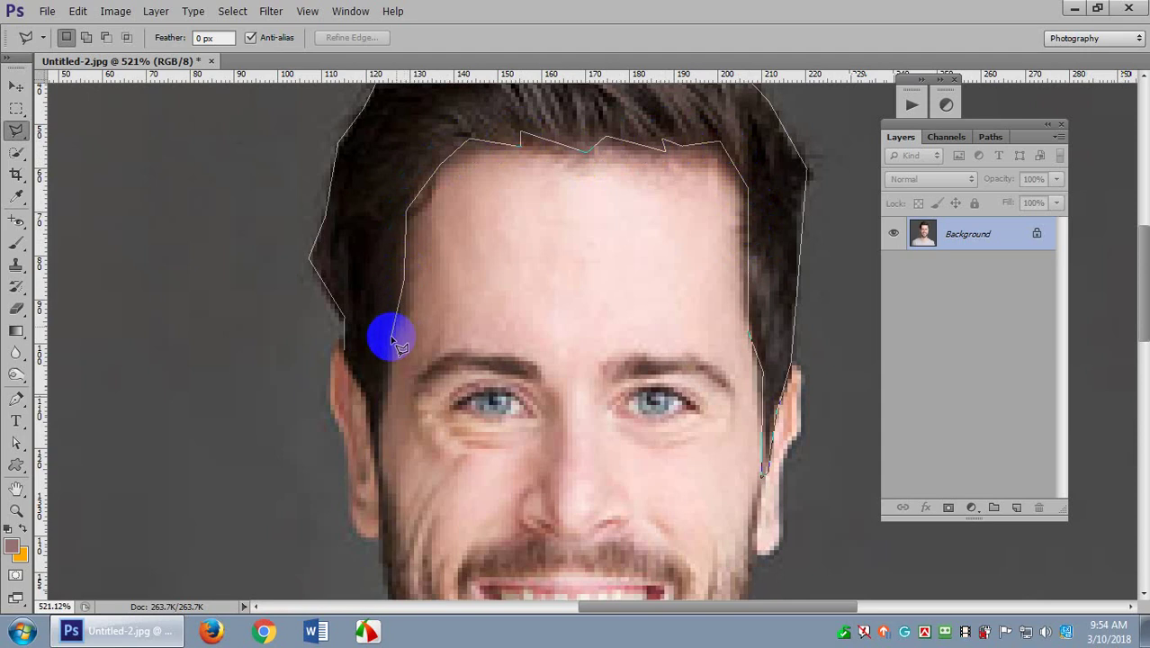
left_click(372, 460)
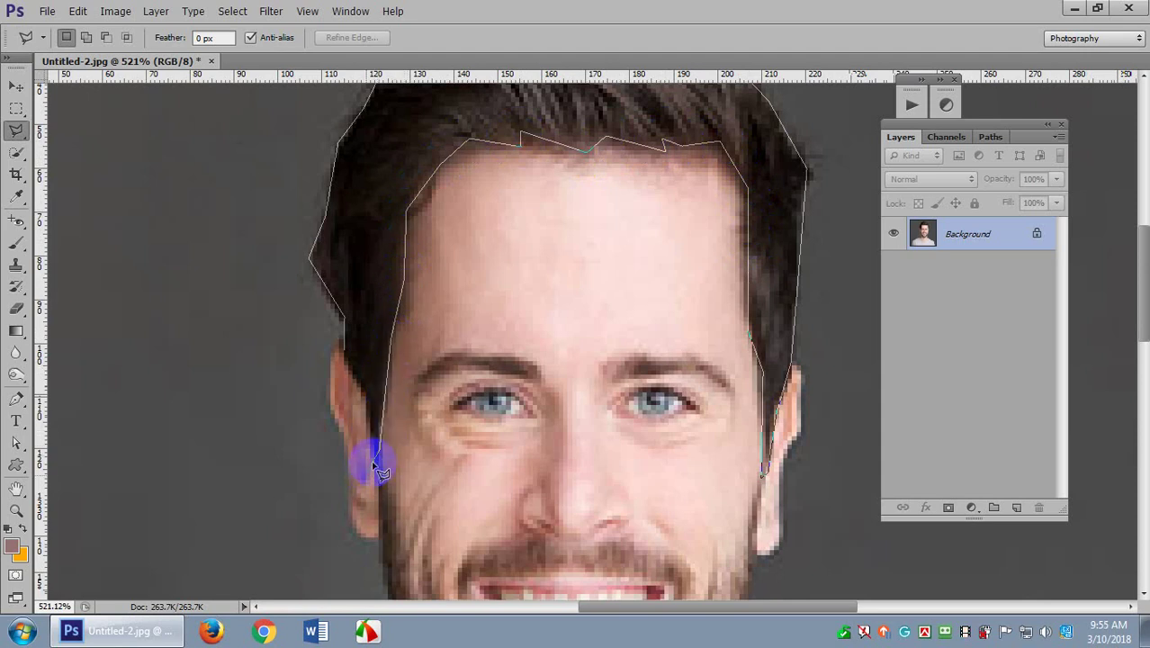
left_click(353, 363)
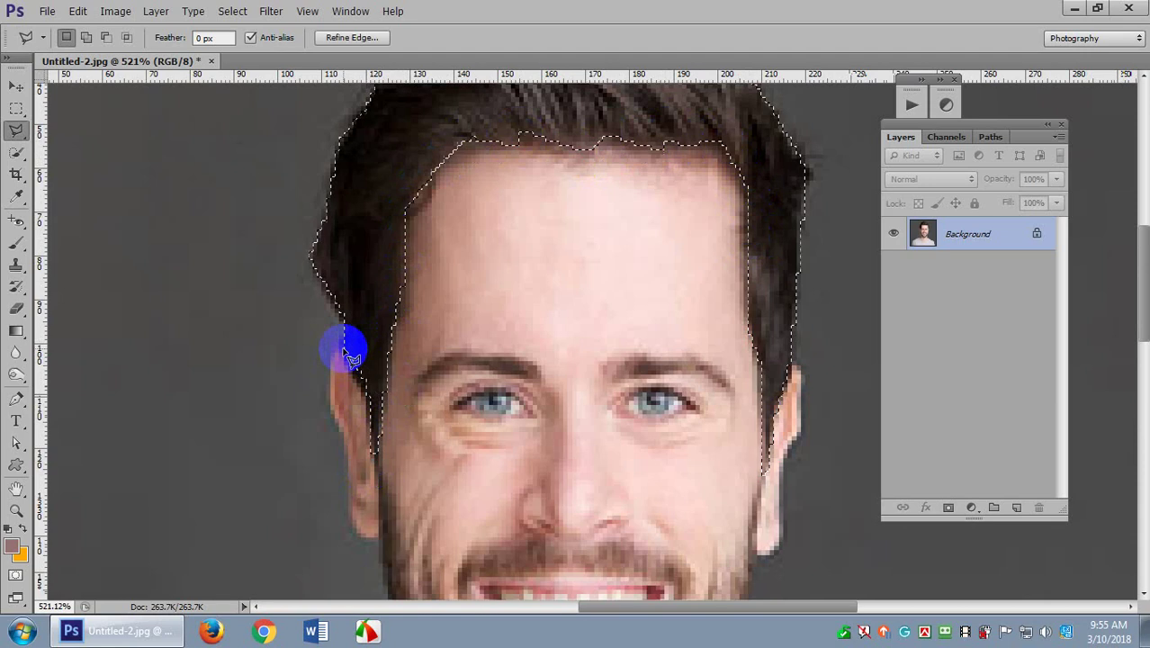
Move the selected hair off the head onto the gray background with the Move tool, and shift it slightly closer to the face.
scroll(553, 378, "down", 5)
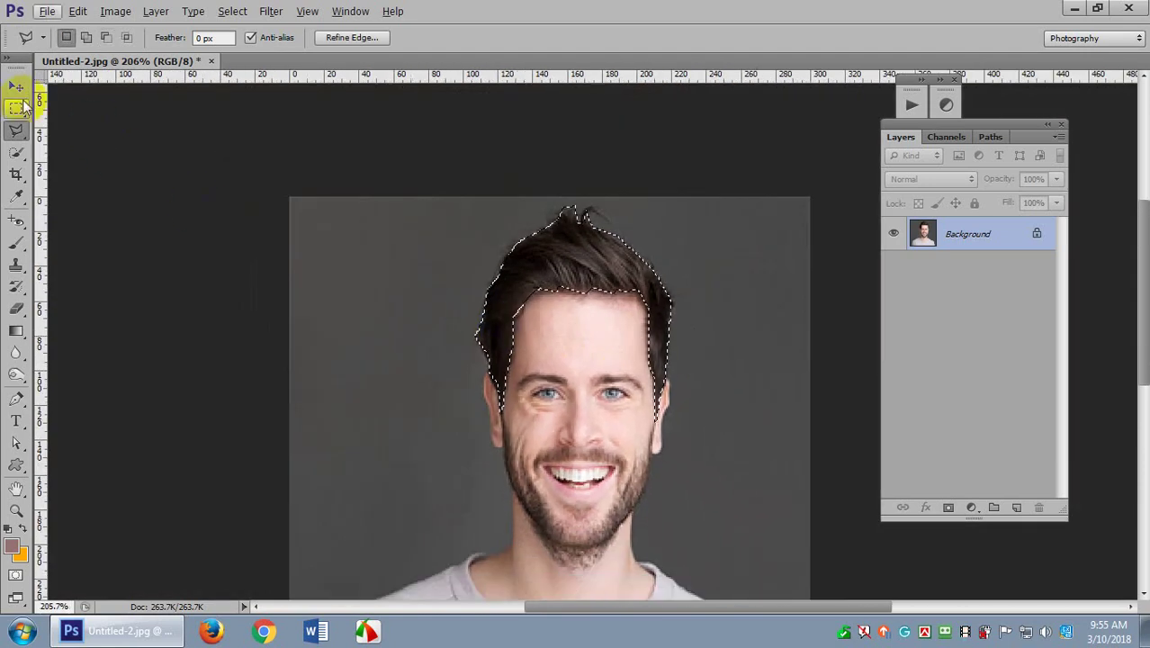
left_click(16, 85)
left_click_drag(496, 257, 422, 383)
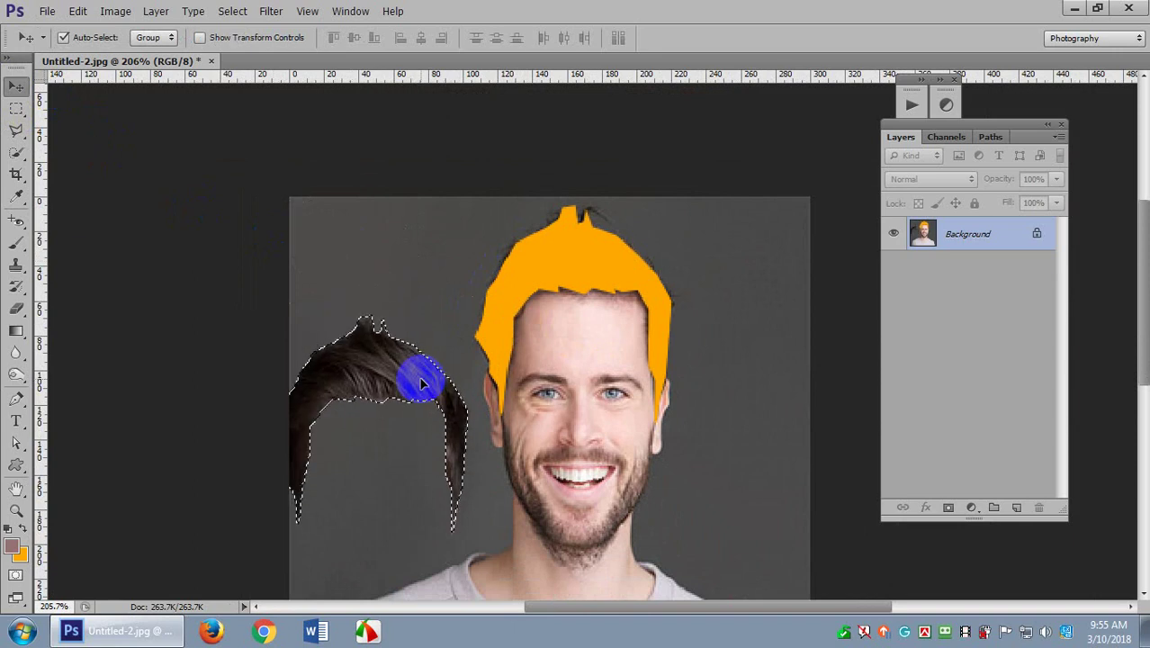
scroll(450, 369, "down", 2)
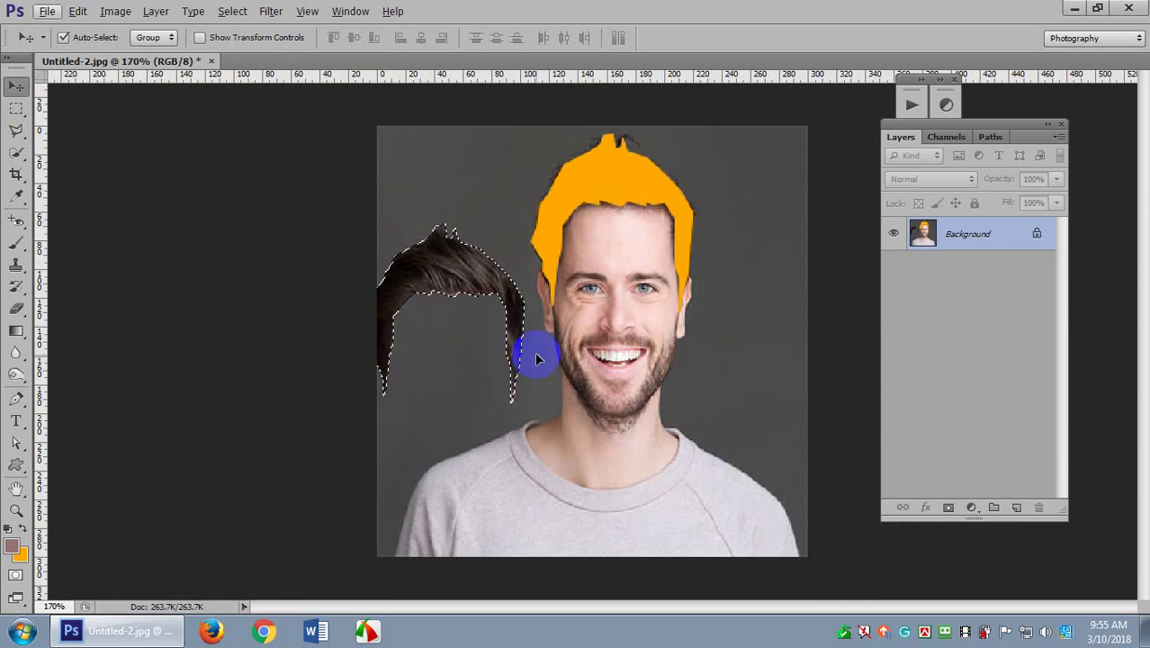
left_click_drag(450, 301, 502, 285)
Examine the edges of the moved hair and of the orange area on the head up close.
scroll(501, 290, "up", 6)
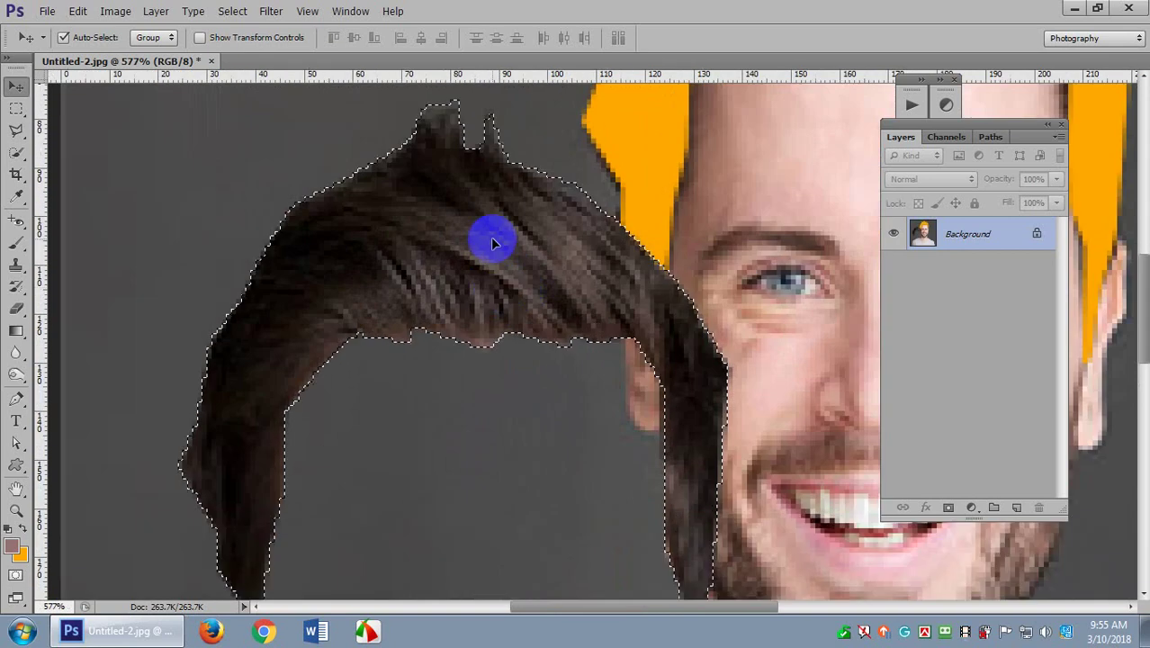
scroll(506, 189, "down", 3)
scroll(608, 187, "up", 1)
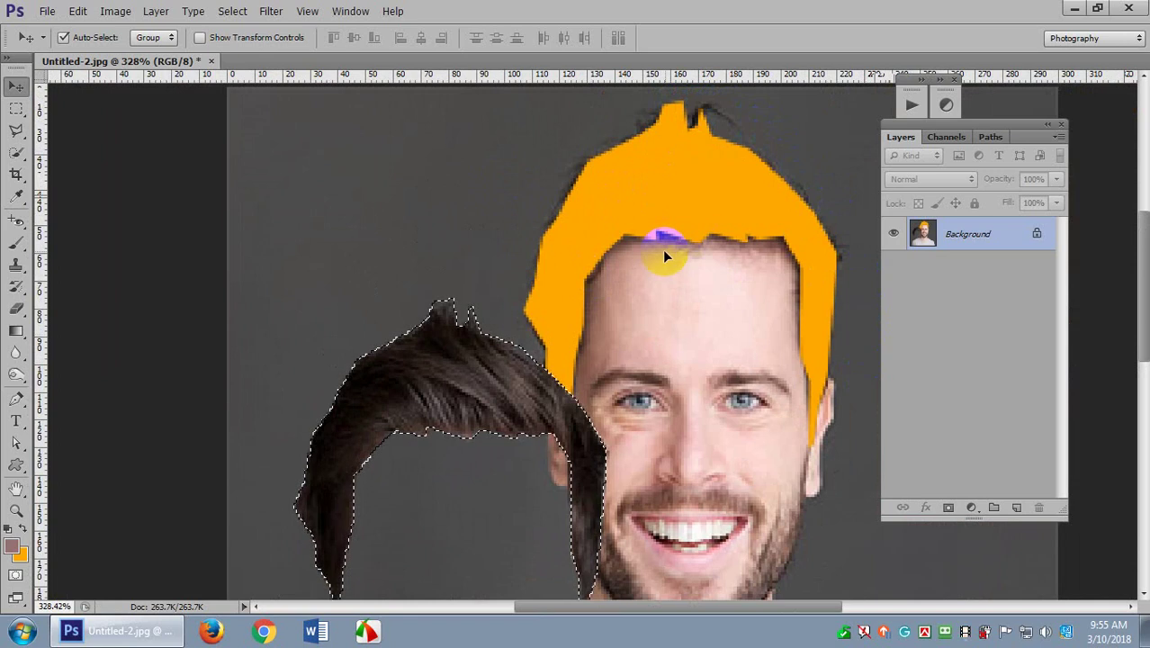
scroll(578, 279, "down", 2)
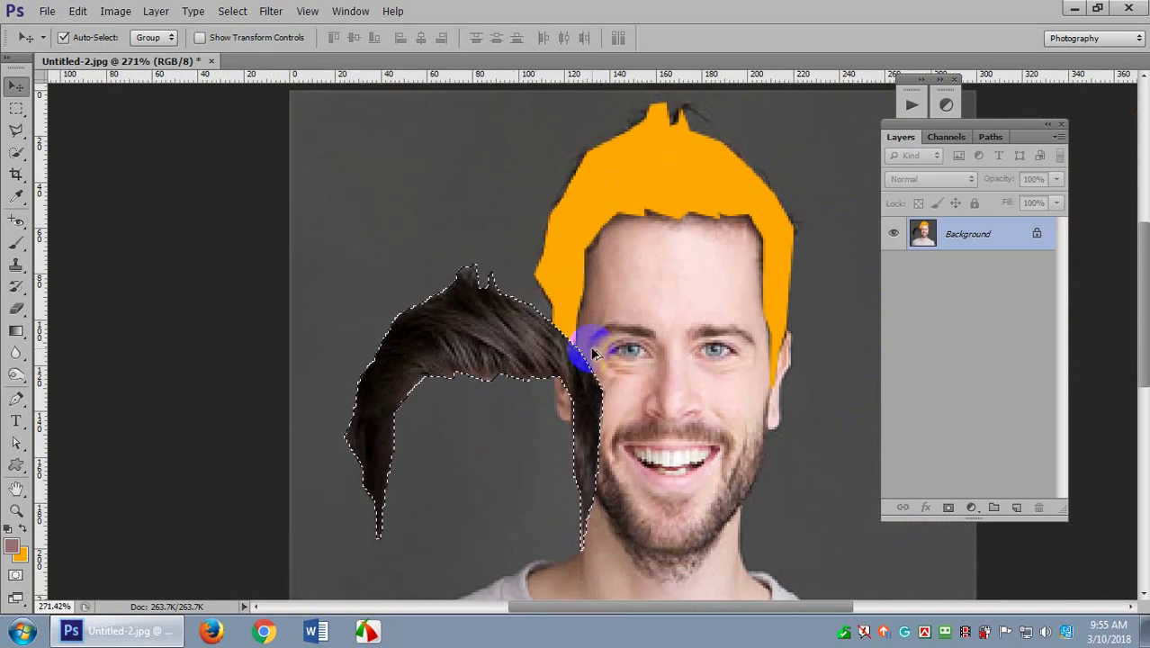
scroll(666, 279, "up", 2)
scroll(578, 265, "up", 3)
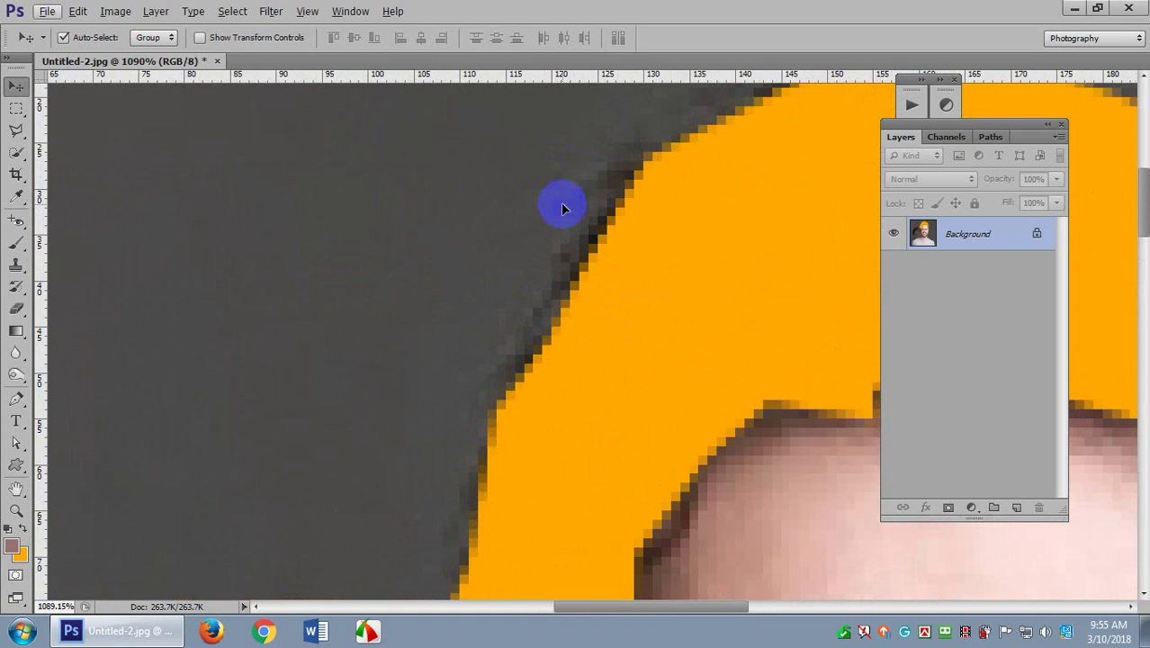
scroll(561, 203, "down", 3)
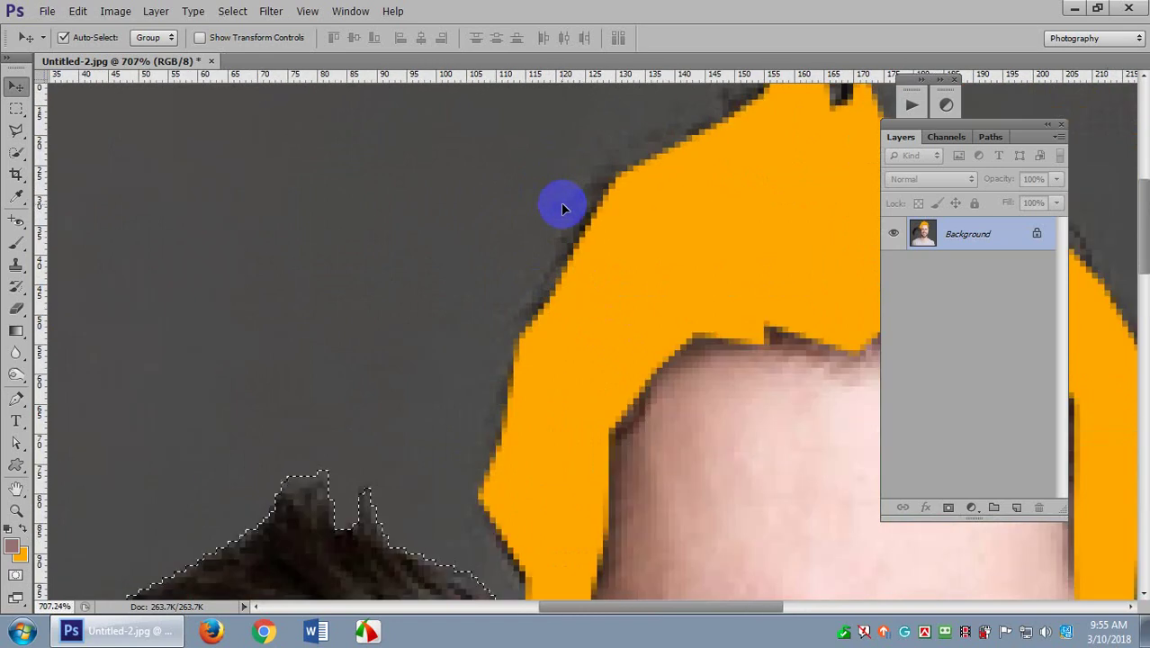
scroll(584, 270, "down", 2)
Return the moved hair to its original place on the head, keeping it selected.
left_click_drag(437, 270, 599, 180)
scroll(599, 180, "up", 2)
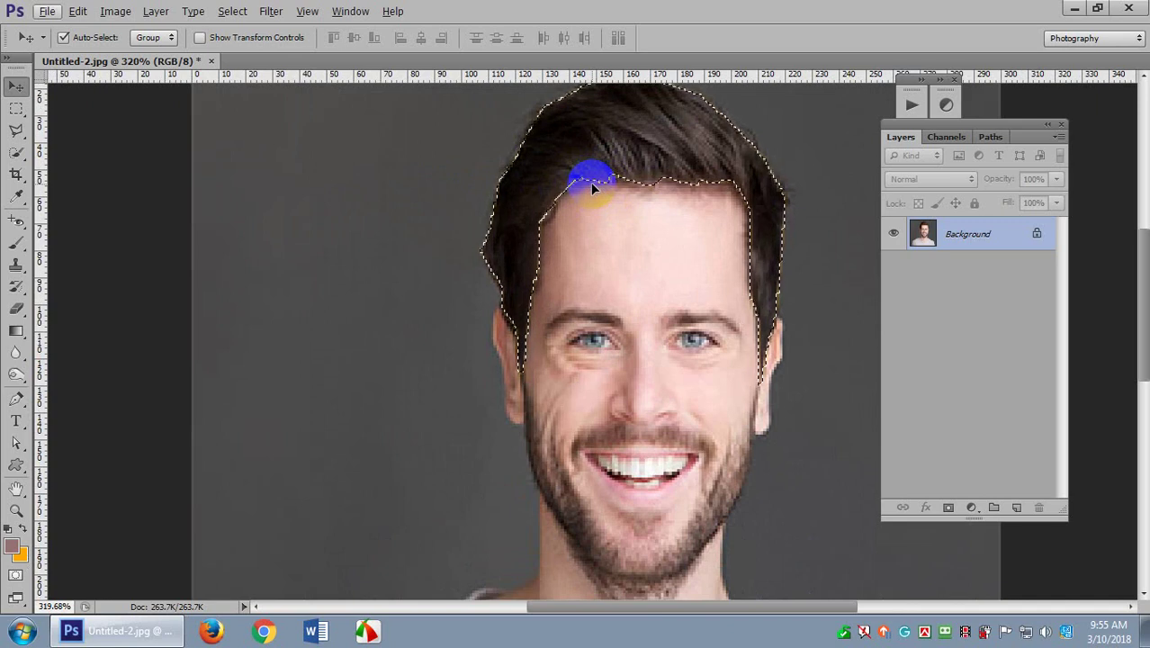
scroll(590, 182, "up", 1)
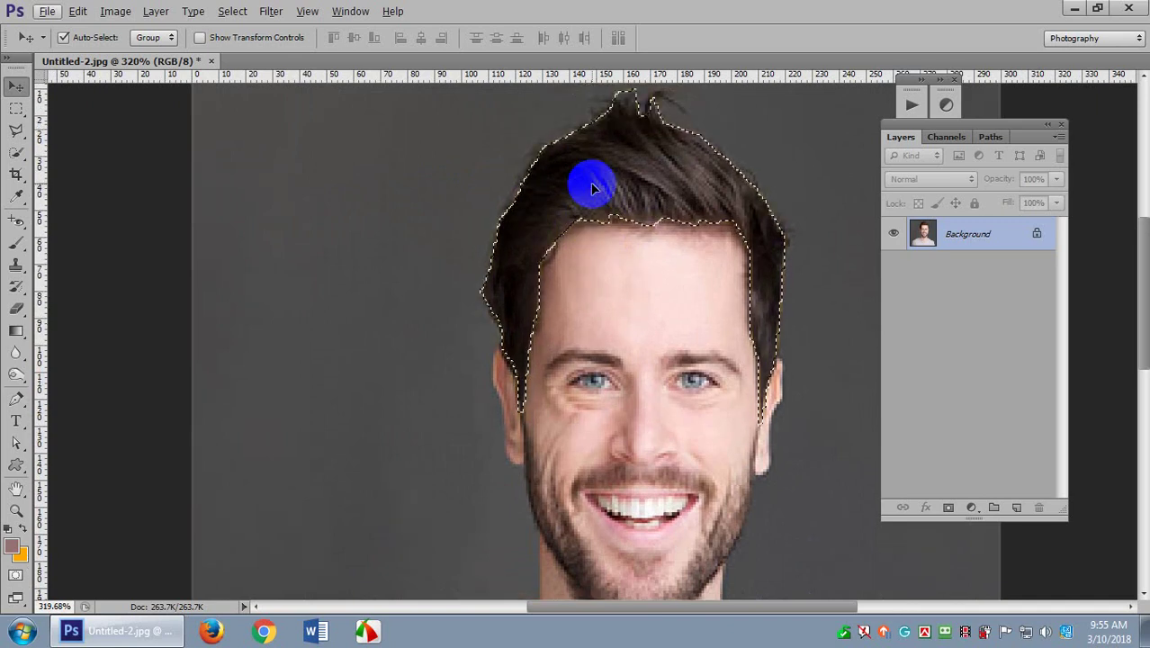
Clear the hair selection on the portrait.
scroll(592, 188, "down", 4)
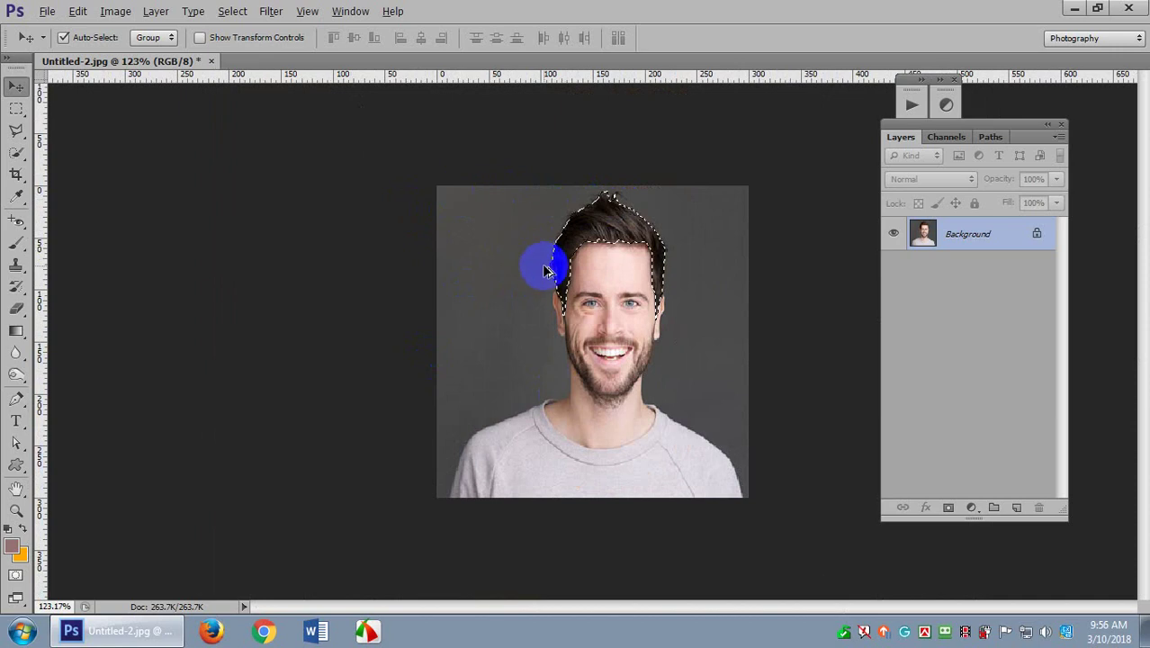
left_click(665, 313)
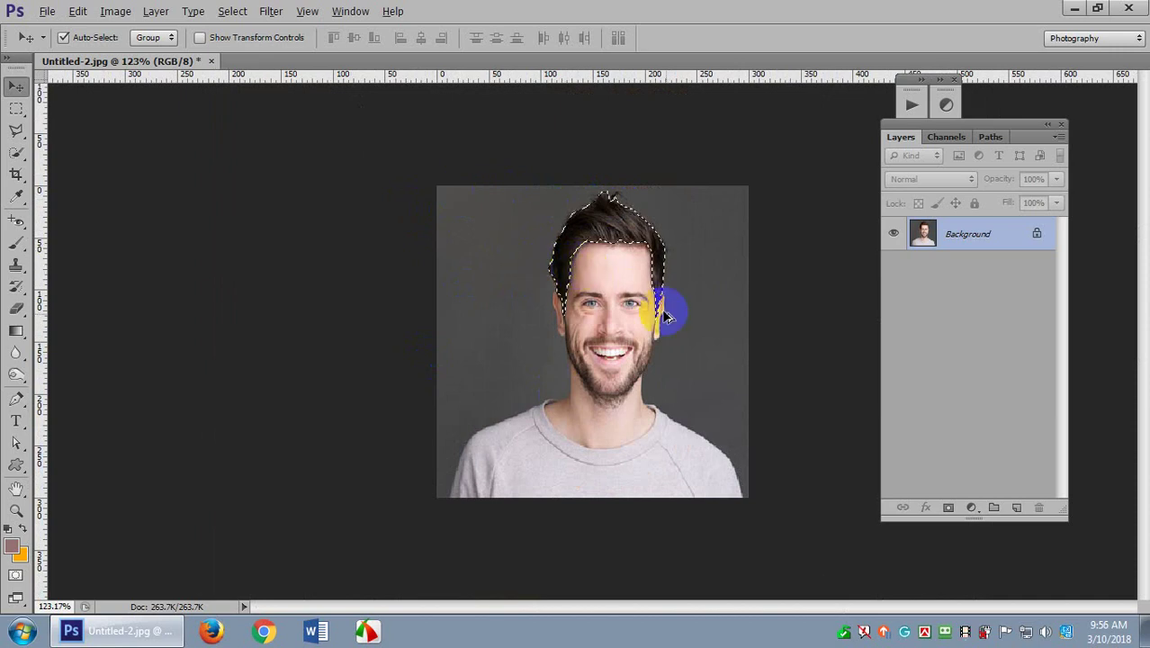
left_click(544, 306)
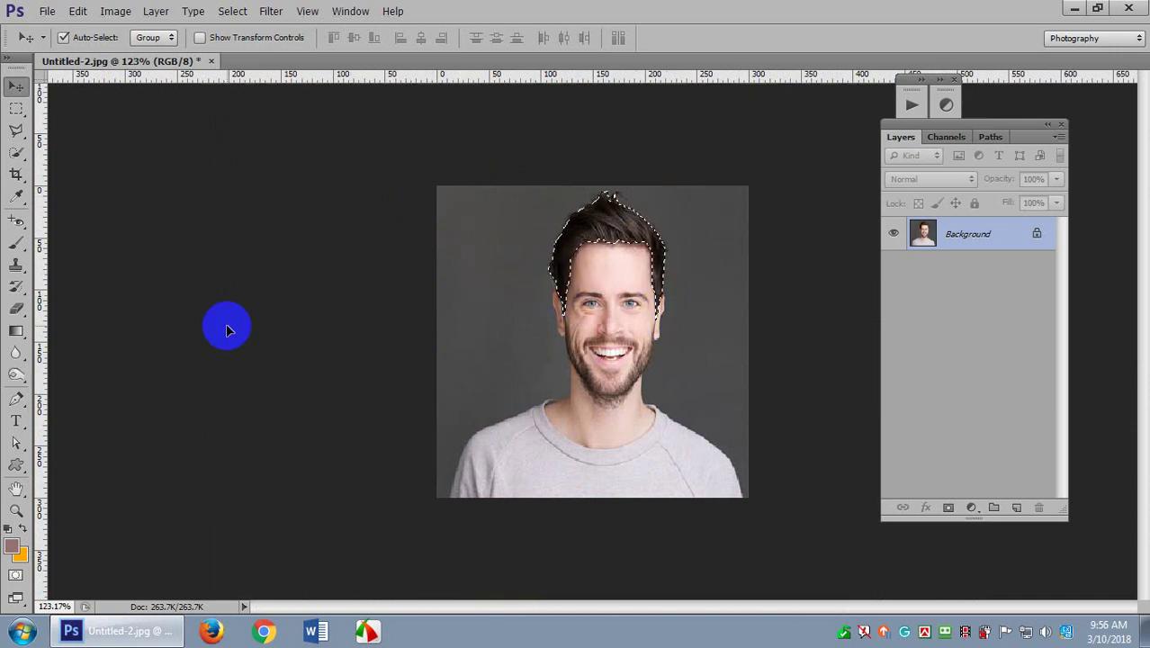
key("ctrl+d")
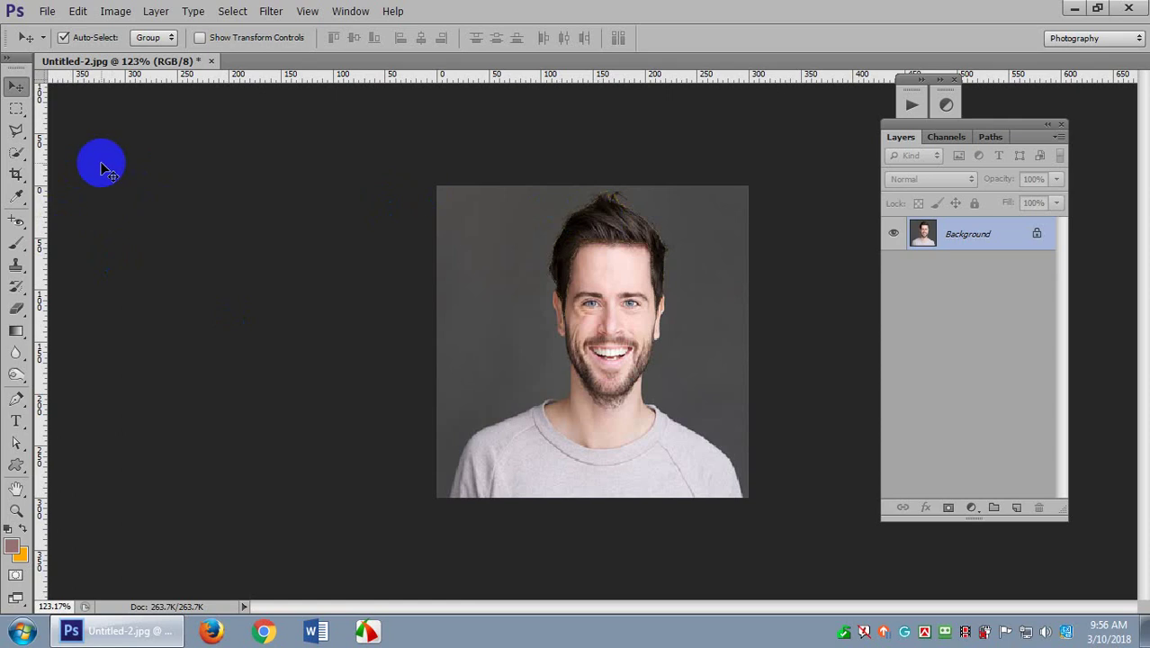
Trace the man with the Magnetic Lasso along his shoulders and head, closing the selection along the photo's lower edge.
left_click(18, 129)
left_click_drag(18, 129, 102, 161)
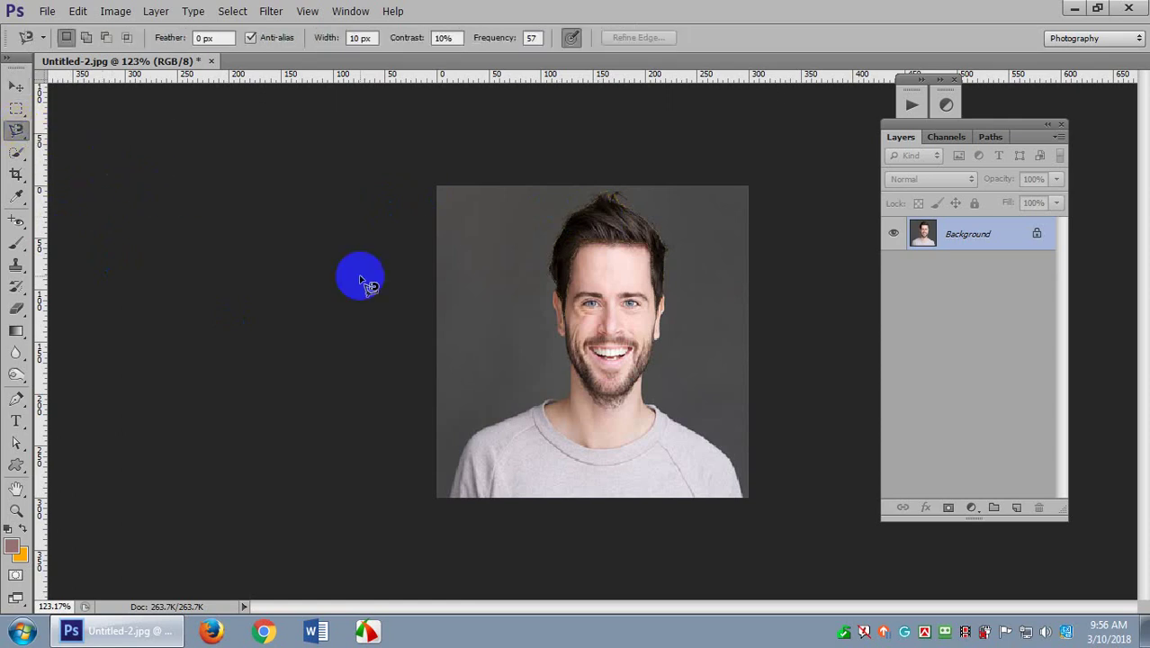
scroll(539, 483, "up", 3)
left_click(383, 574)
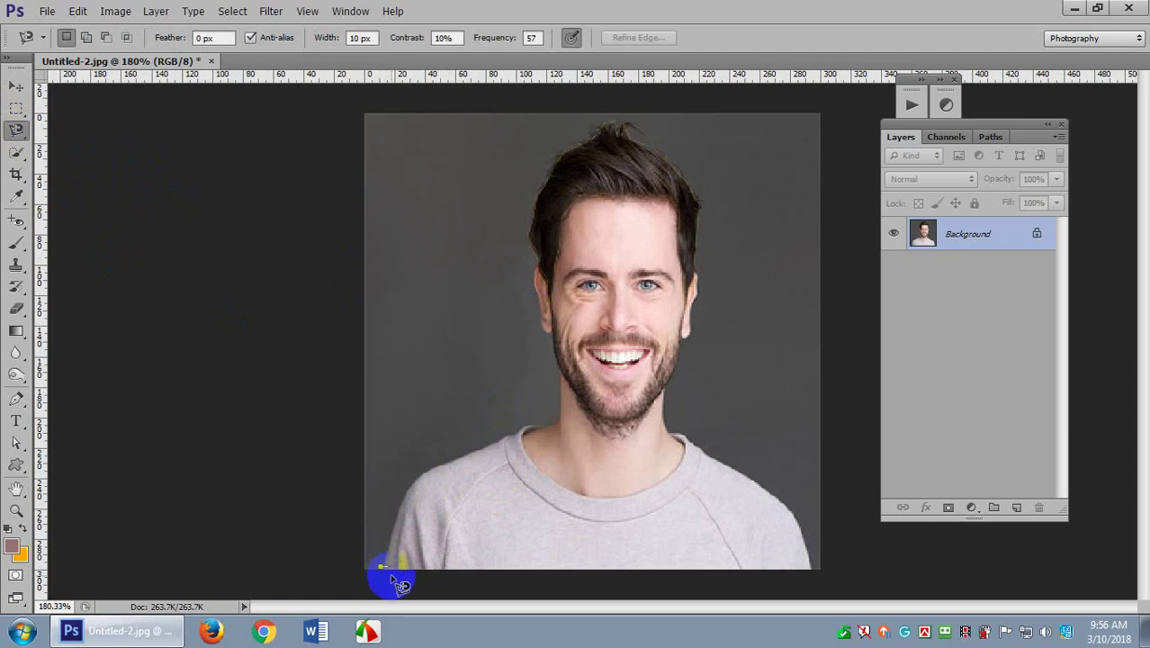
mouse_move(393, 577)
left_mouse_down()
mouse_move(389, 538)
mouse_move(422, 481)
mouse_move(563, 417)
mouse_move(530, 214)
mouse_move(584, 134)
mouse_move(631, 117)
mouse_move(647, 153)
mouse_move(668, 158)
mouse_move(710, 217)
mouse_move(696, 279)
mouse_move(708, 301)
mouse_move(669, 367)
mouse_move(672, 445)
mouse_move(769, 487)
mouse_move(823, 565)
mouse_move(821, 586)
mouse_move(746, 617)
mouse_move(544, 618)
left_mouse_up()
double_click(477, 621)
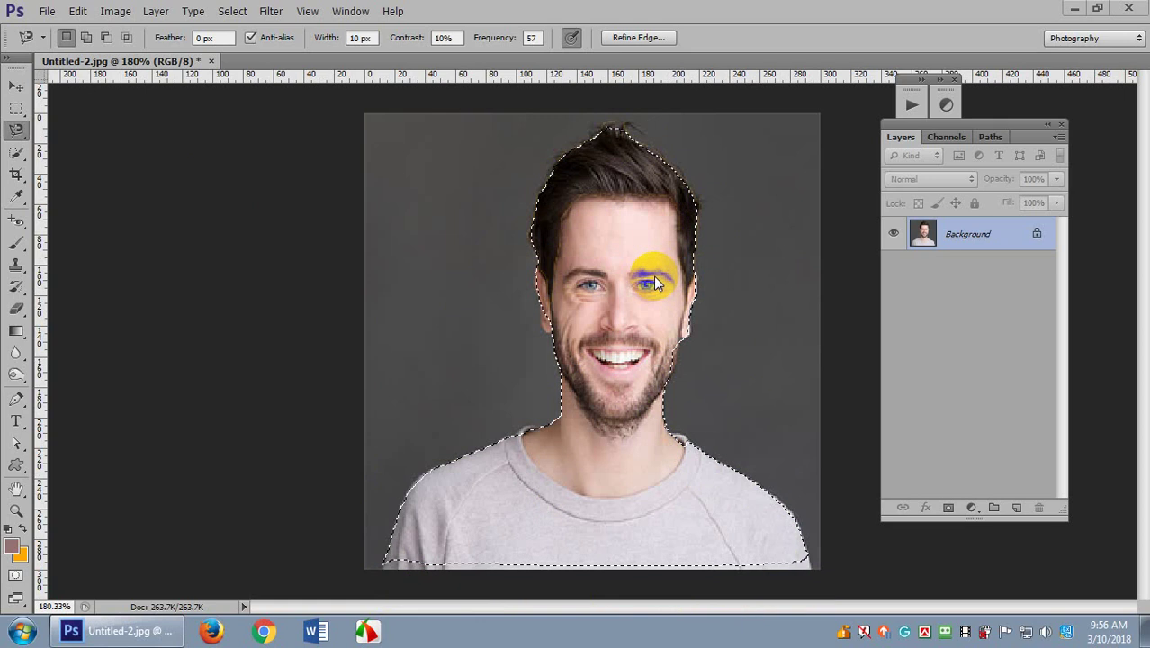
Convert the locked Background into the editable layer Layer 0 and try deleting the selected man from it.
double_click(953, 234)
left_click(680, 180)
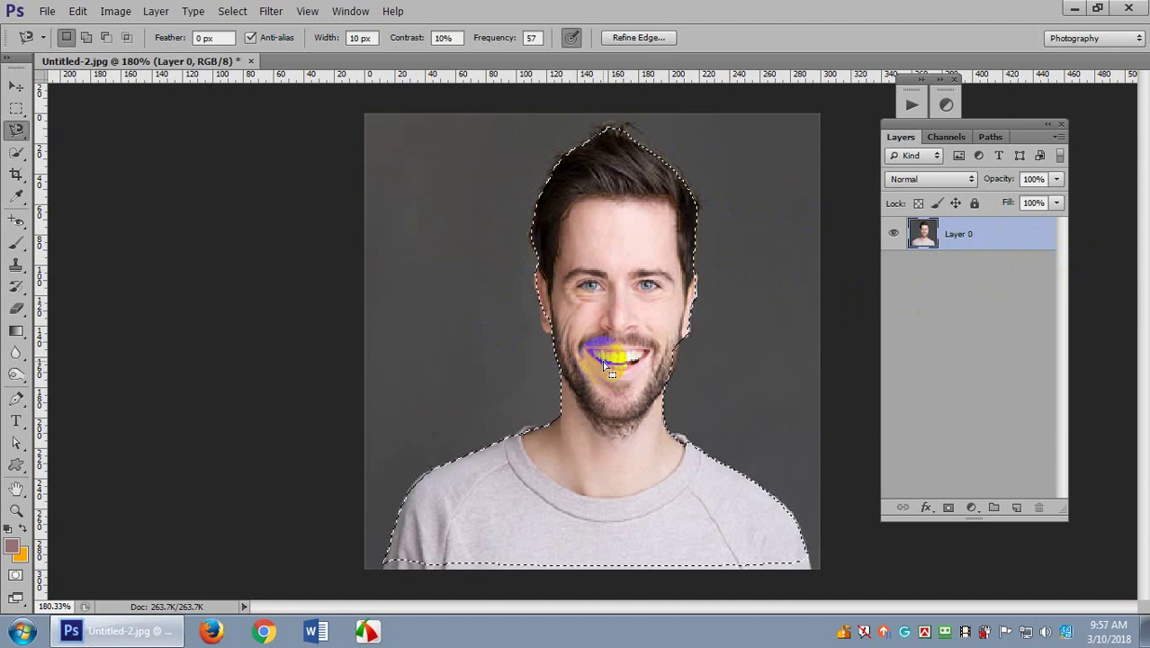
key("Delete")
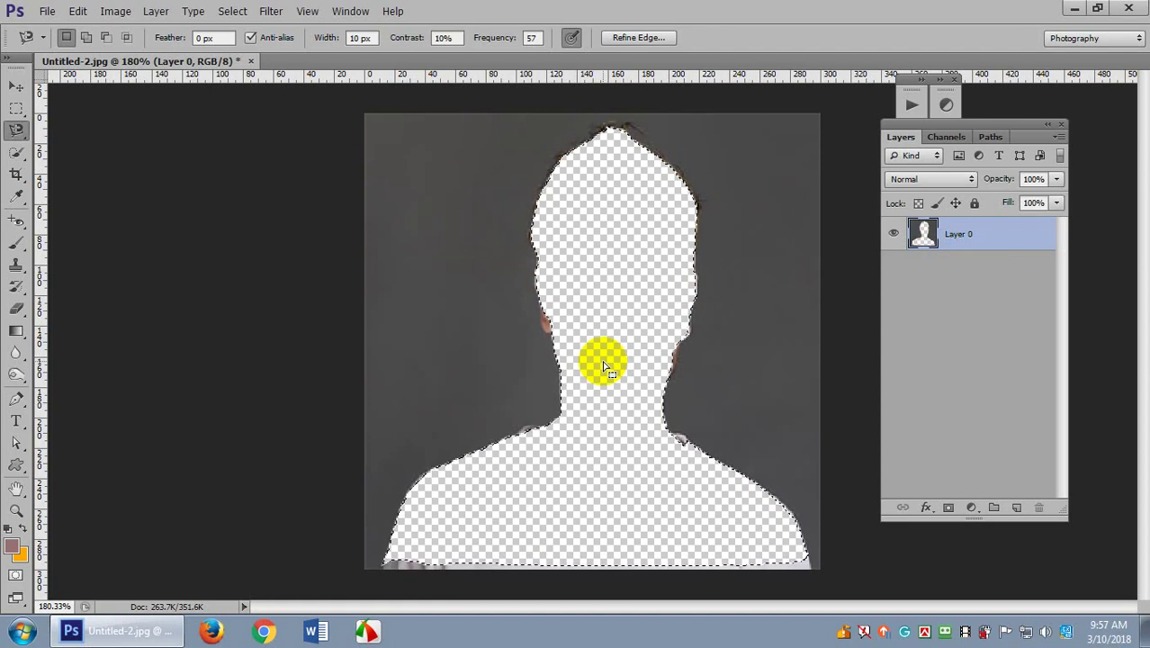
key("ctrl+z")
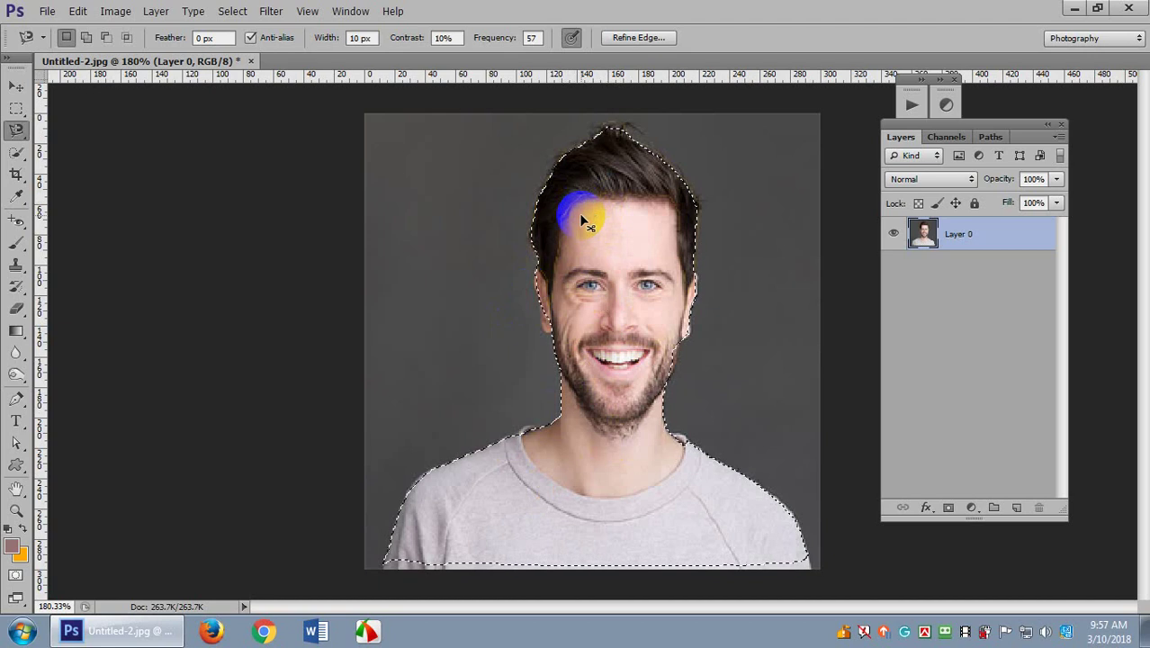
Invert the selection to delete the gray background around the man, and deselect.
key("shift+ctrl+i")
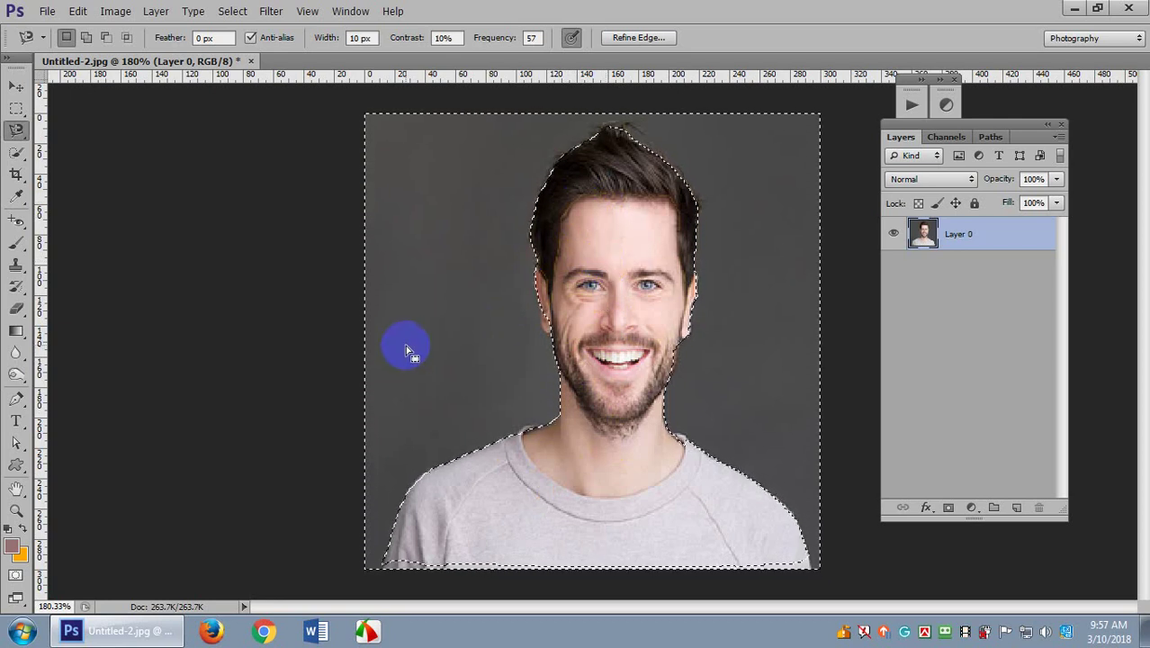
key("Delete")
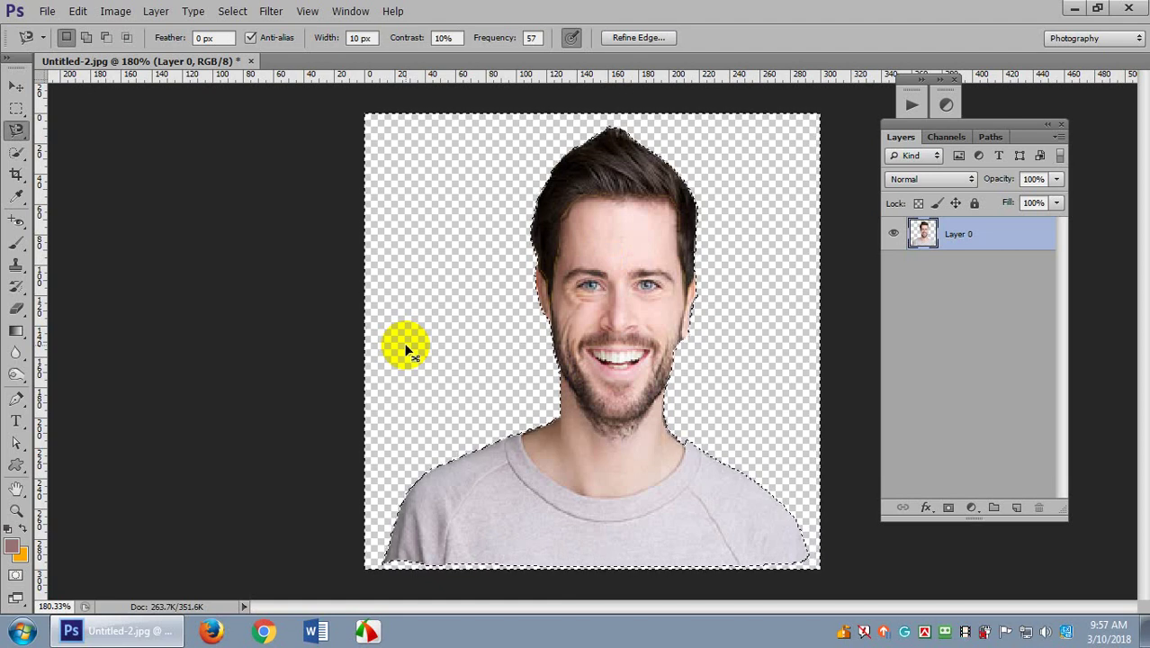
key("ctrl+d")
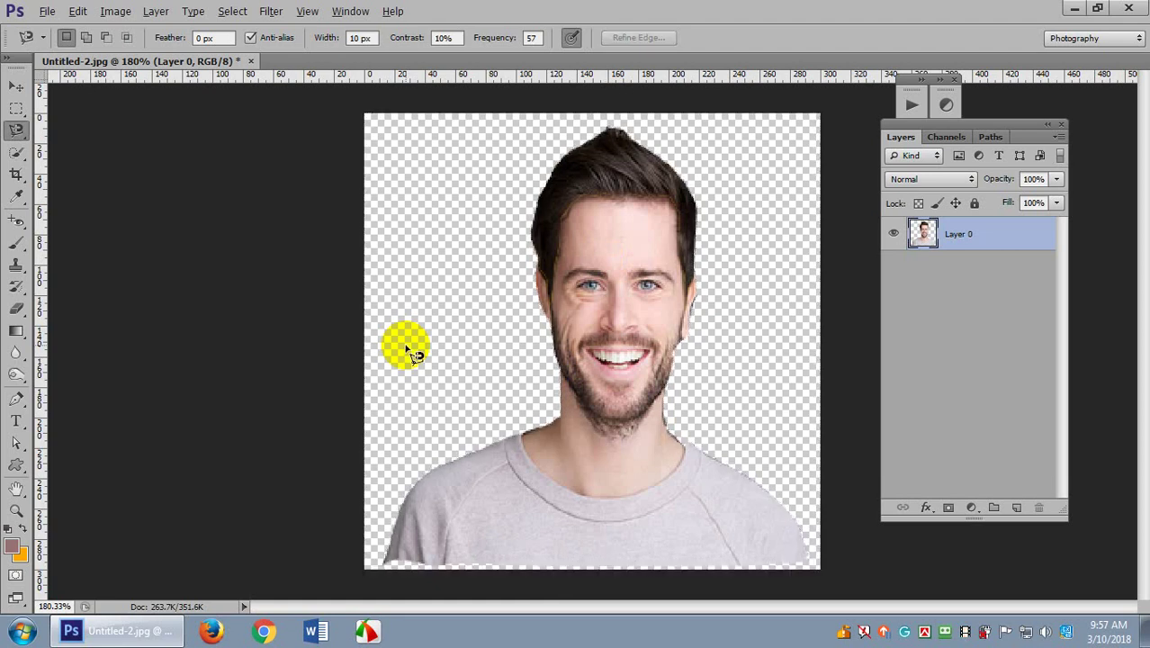
Move the cut-out man slightly down and to the right with the Move tool.
scroll(578, 244, "down", 2)
scroll(611, 256, "up", 6)
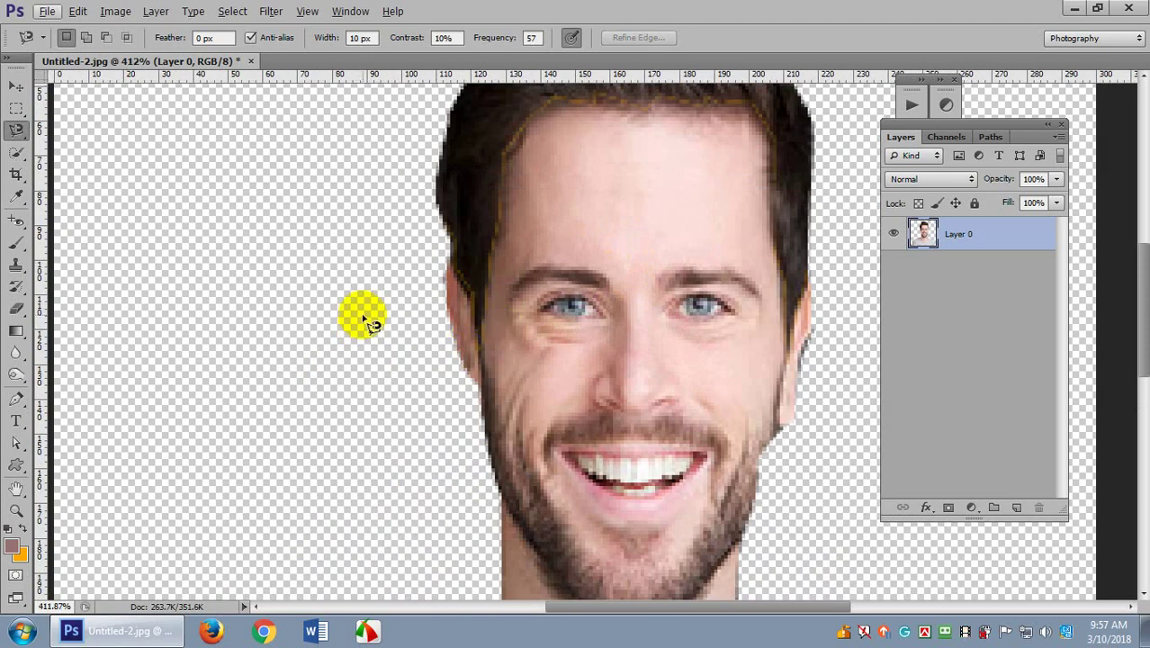
scroll(300, 316, "up", 8)
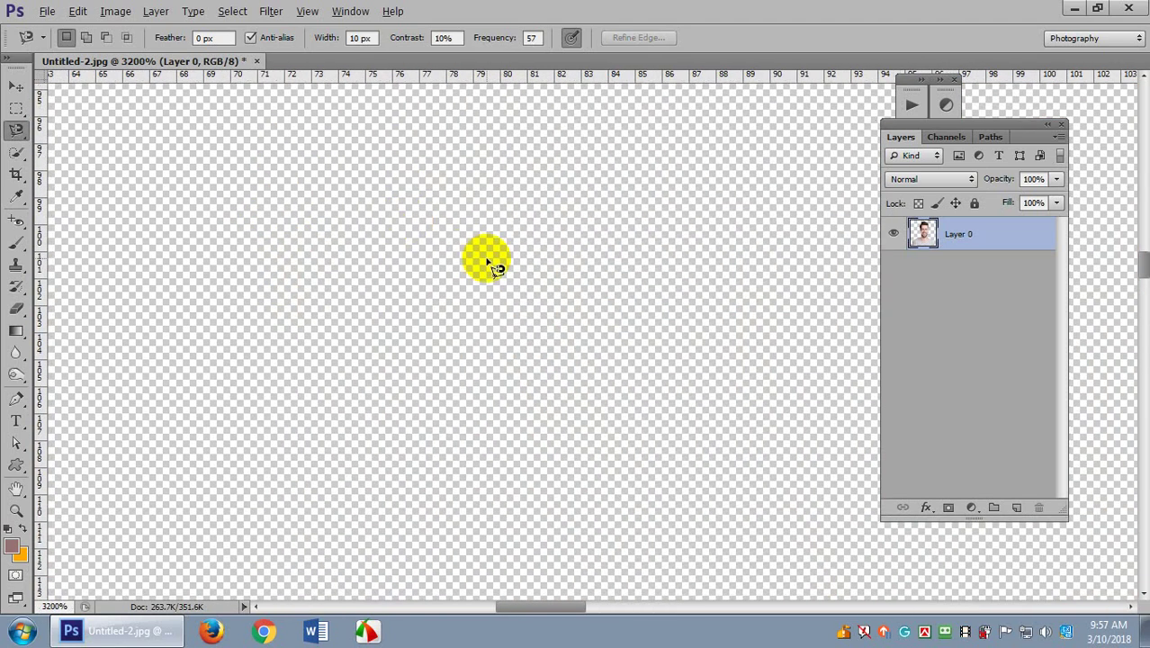
scroll(487, 263, "down", 12)
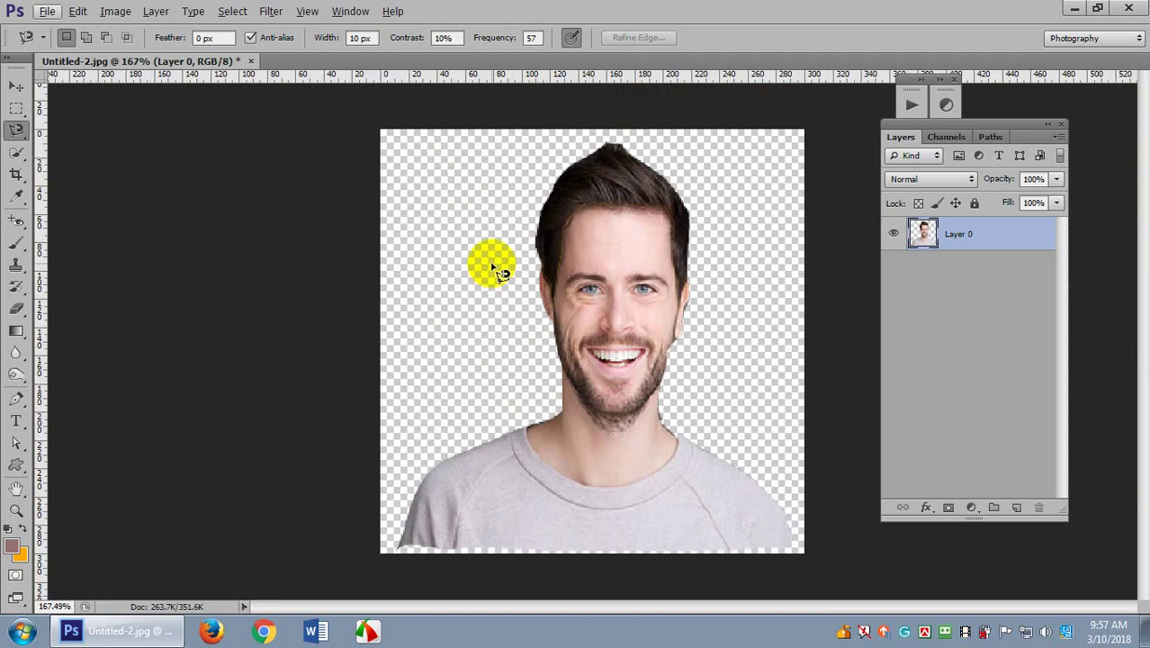
left_click(15, 86)
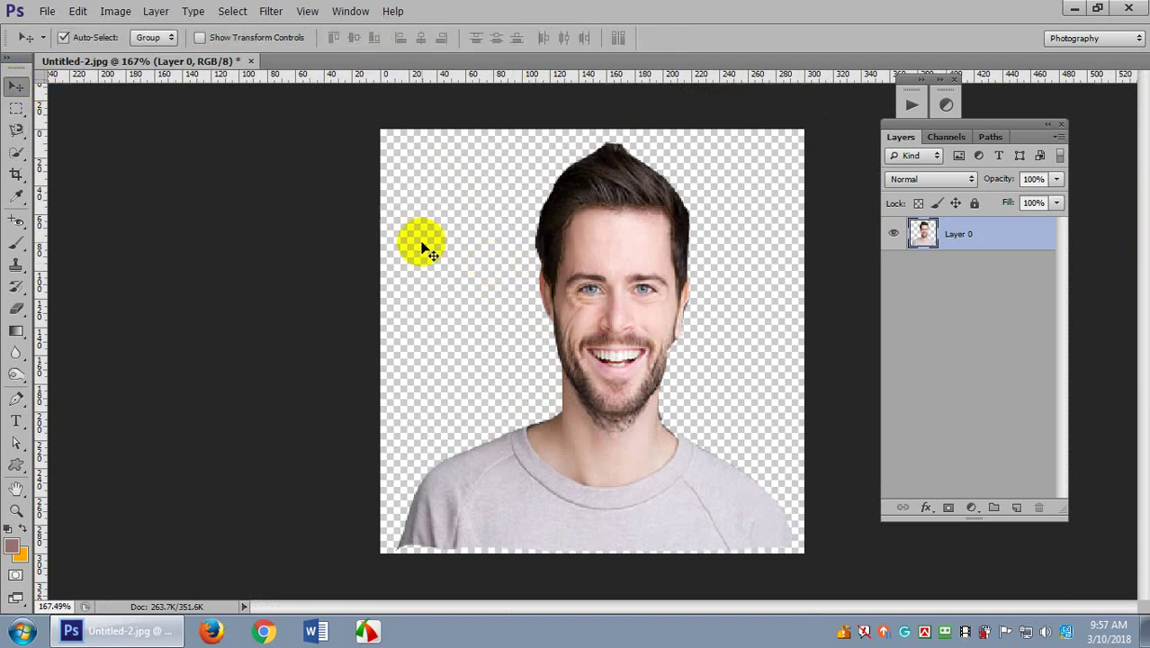
left_click_drag(585, 321, 638, 351)
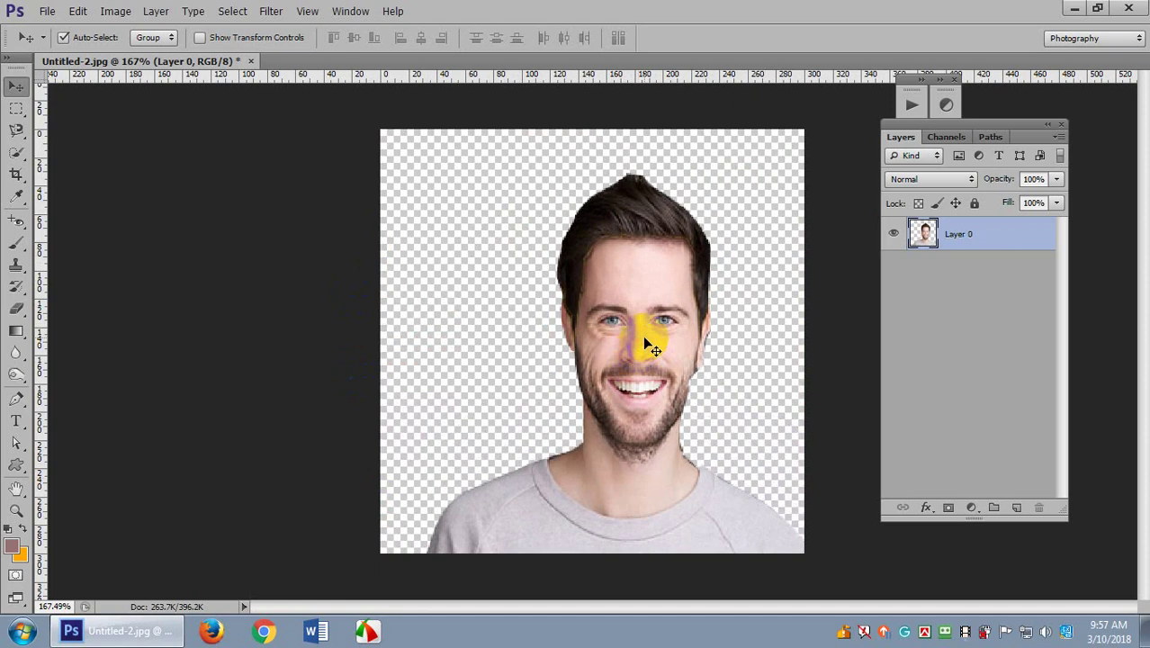
Step back through the history to restore the original portrait with its locked Background and no selection.
key("ctrl+alt+z")
key("ctrl+alt+z")
key("ctrl+alt+z")
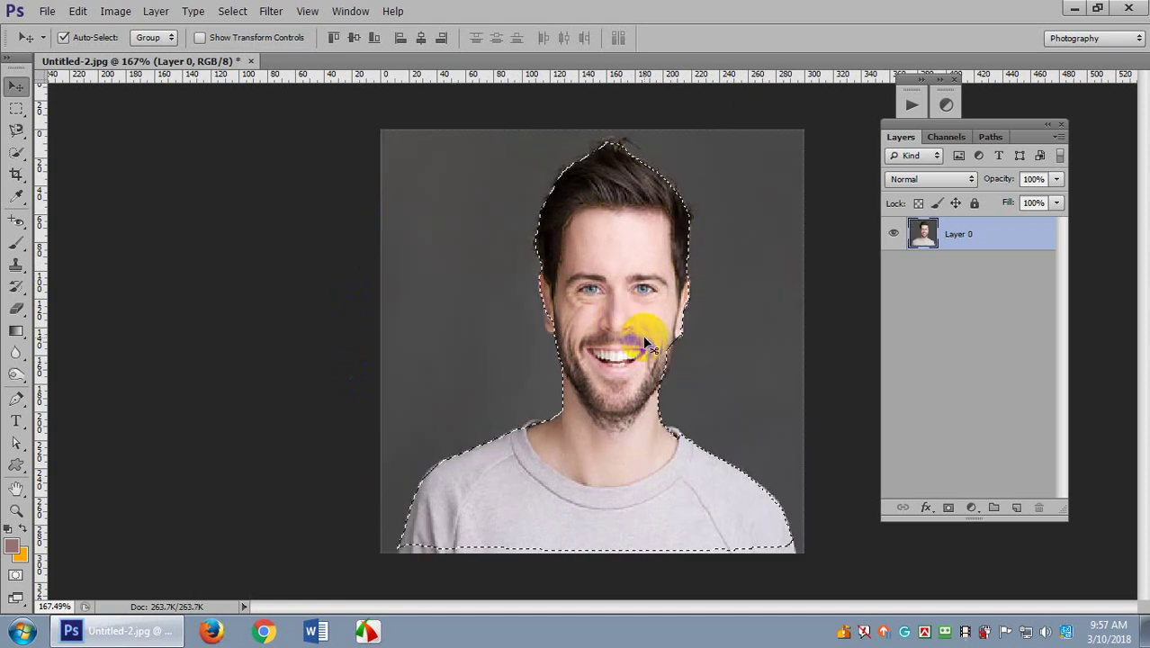
key("ctrl+alt+z")
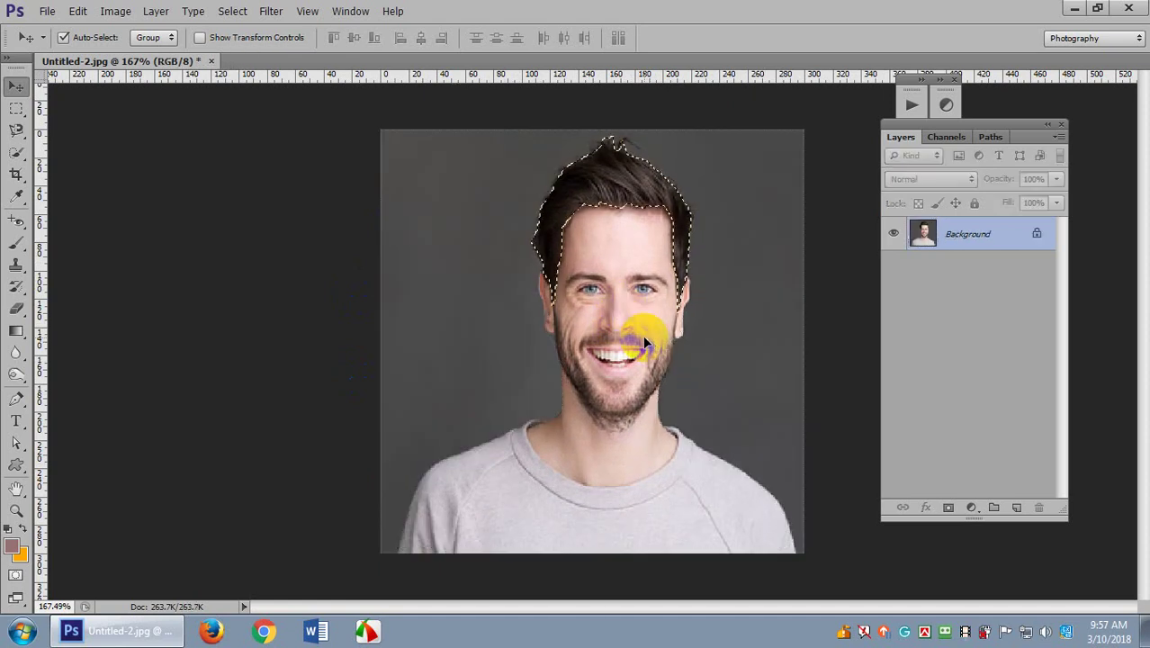
key("ctrl+alt+z")
Review the Lasso tool variants and switch to the Quick Selection tool.
left_click(16, 130)
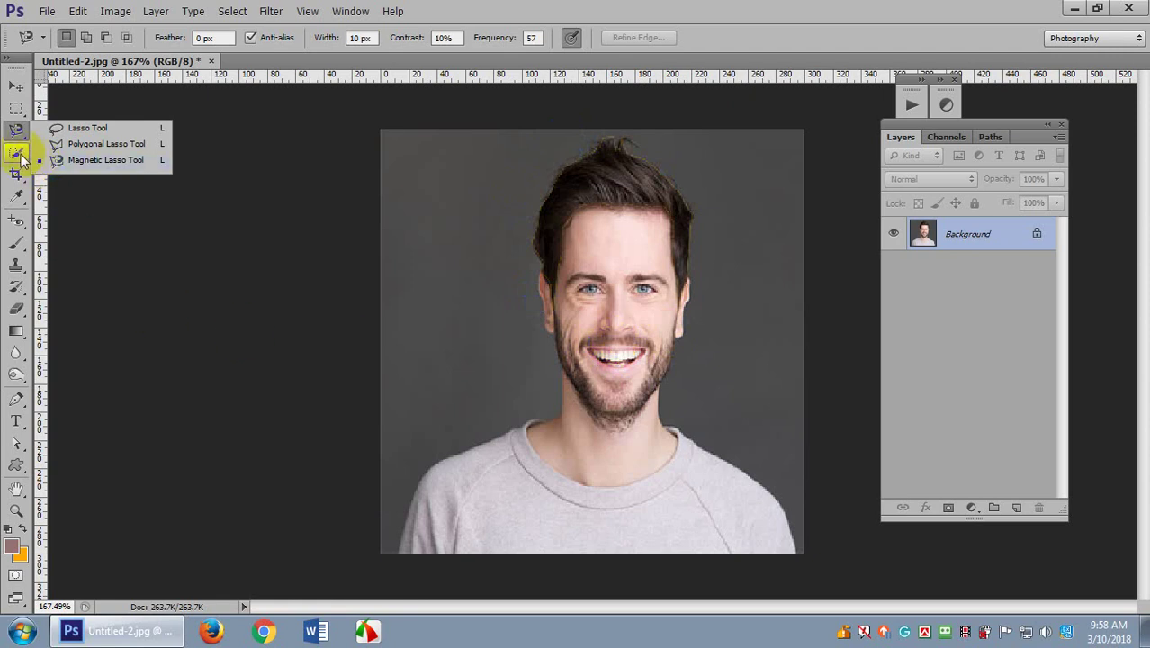
mouse_move(22, 160)
left_mouse_down()
mouse_move(17, 149)
mouse_move(85, 121)
mouse_move(100, 167)
mouse_move(70, 111)
mouse_move(44, 114)
left_mouse_up()
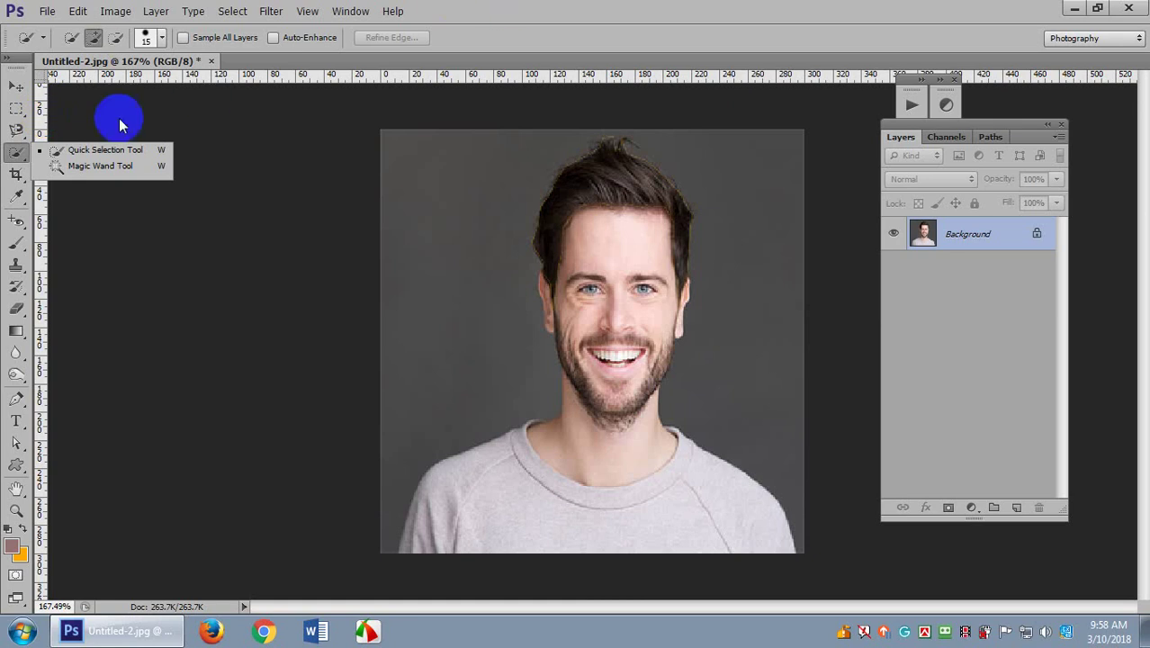
left_click(112, 150)
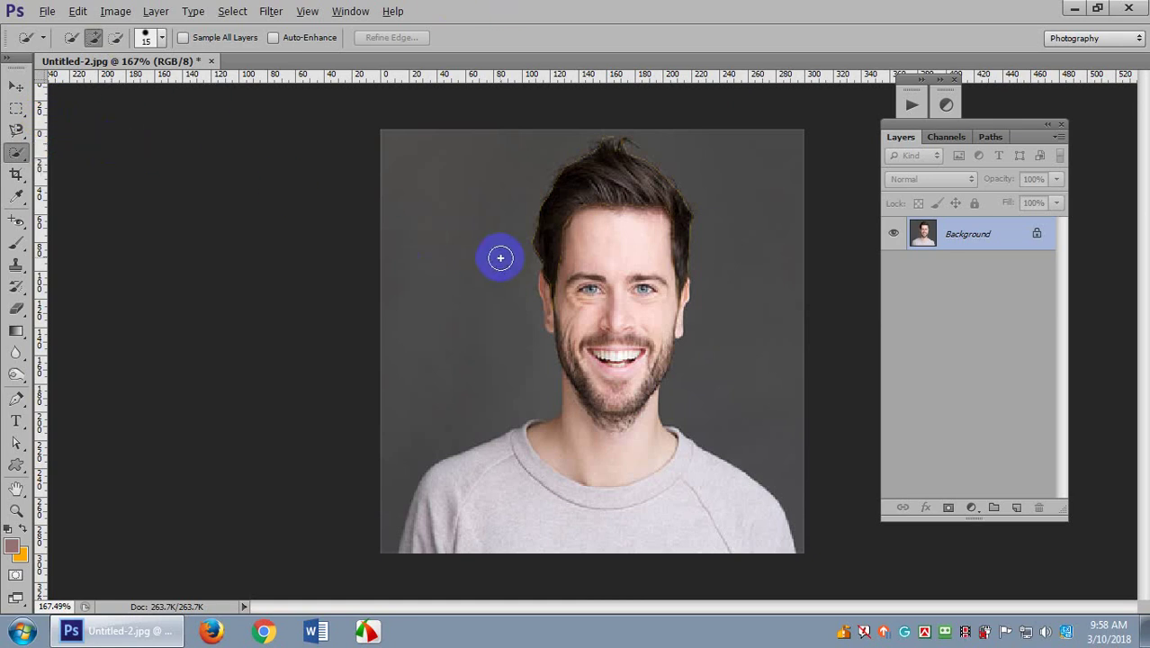
scroll(518, 275, "up", 3)
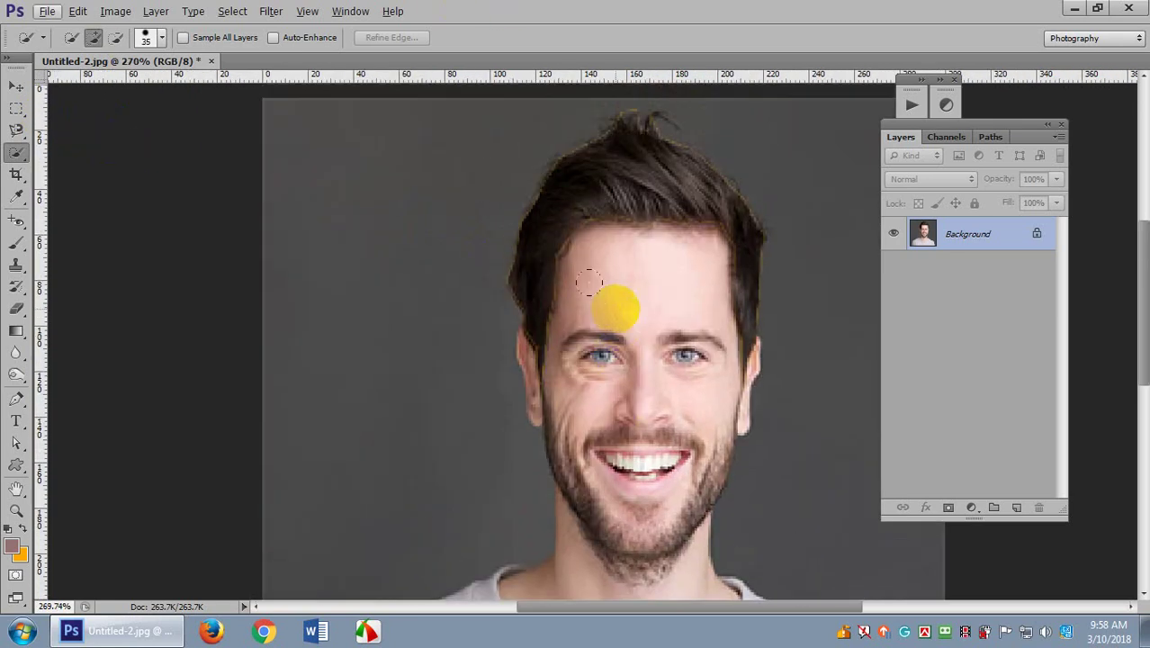
scroll(594, 273, "down", 3)
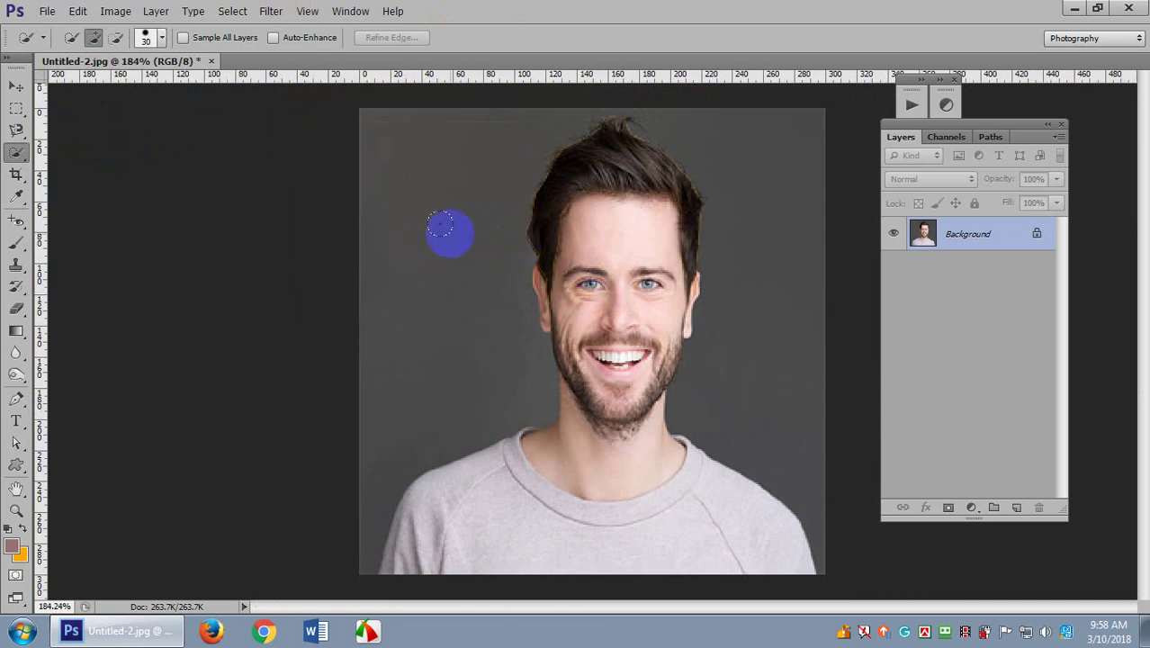
right_click(22, 159)
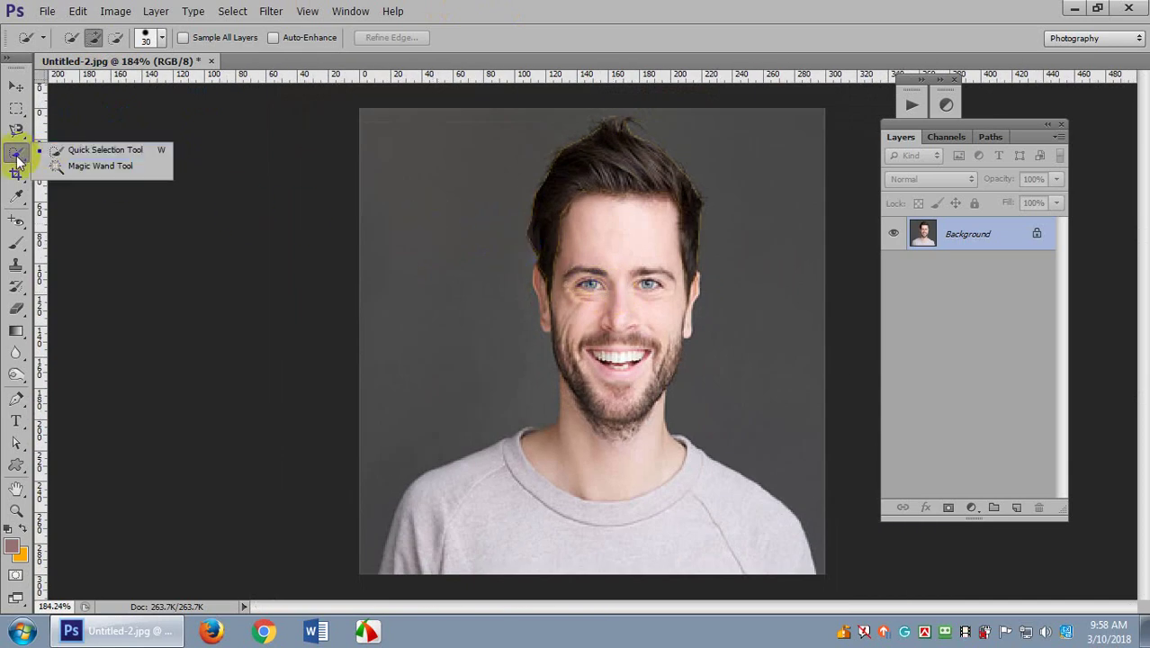
left_click(85, 152)
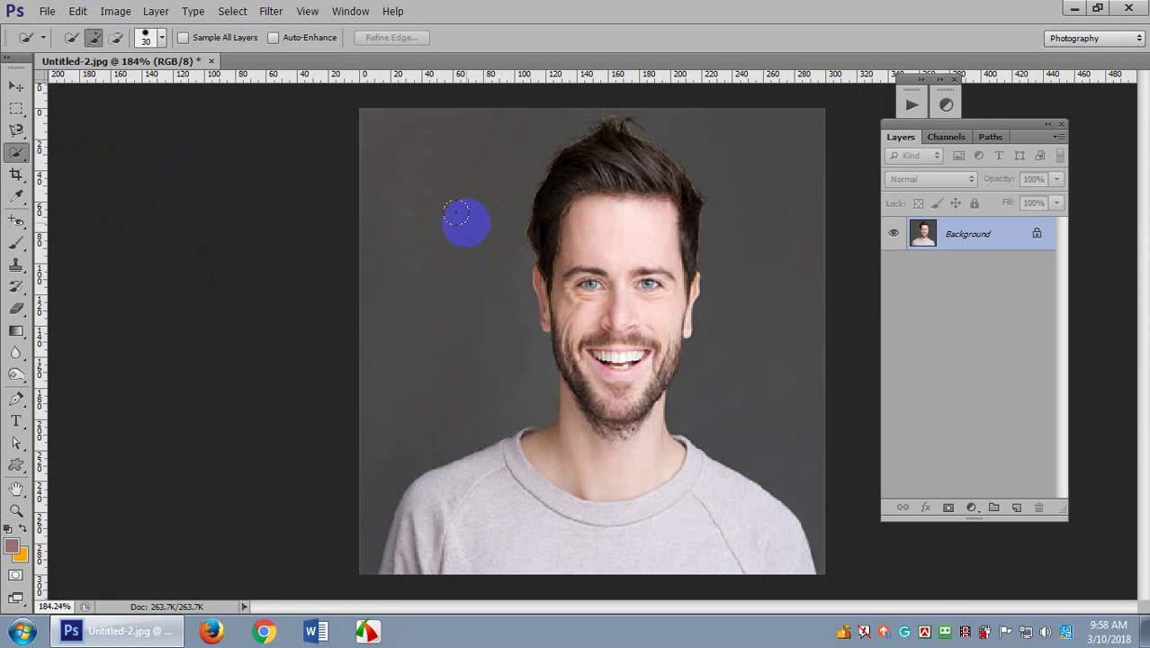
Try a quick selection on the portrait with the brush size at 200, and clear the selection.
scroll(419, 174, "up", 5)
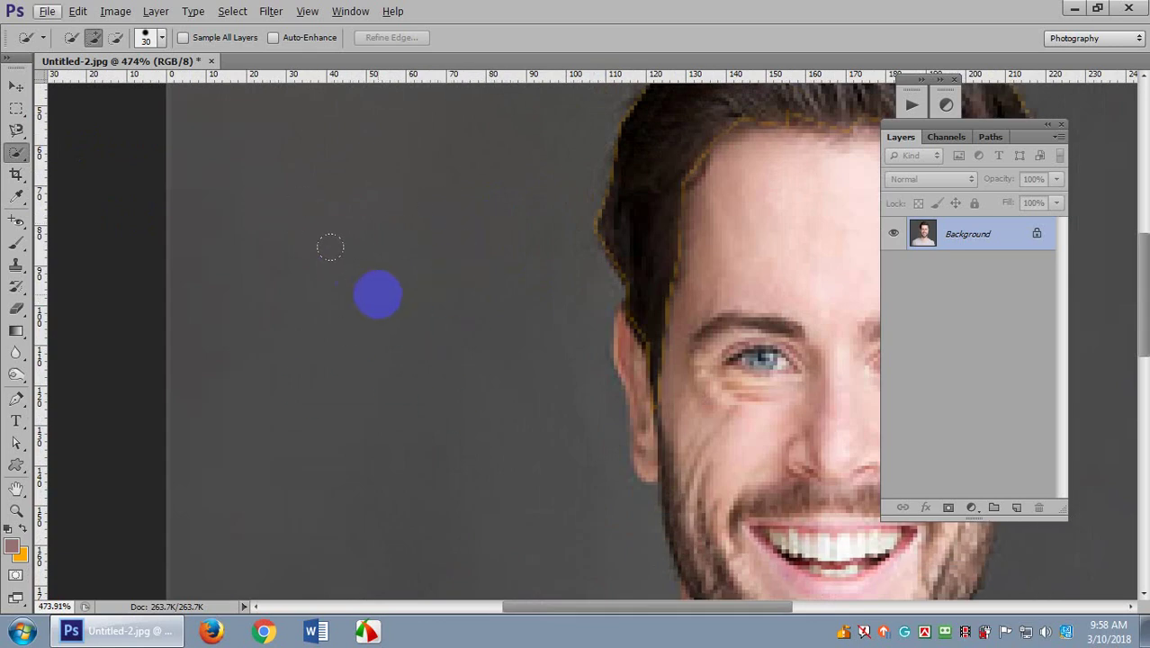
scroll(336, 244, "down", 5)
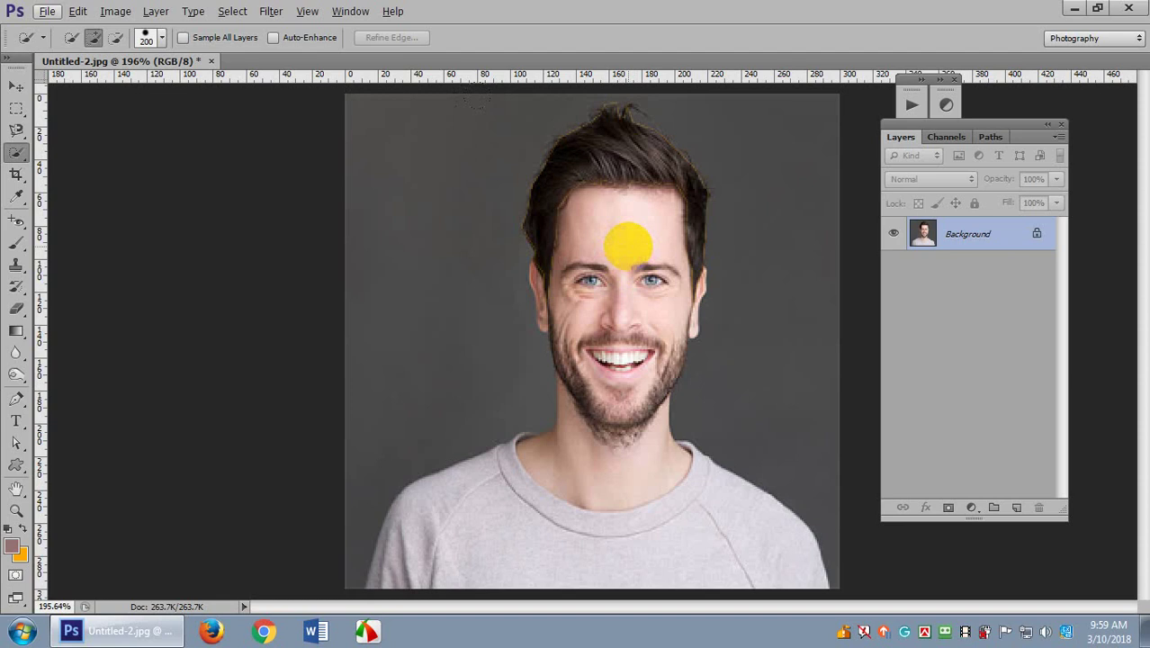
left_click(627, 245)
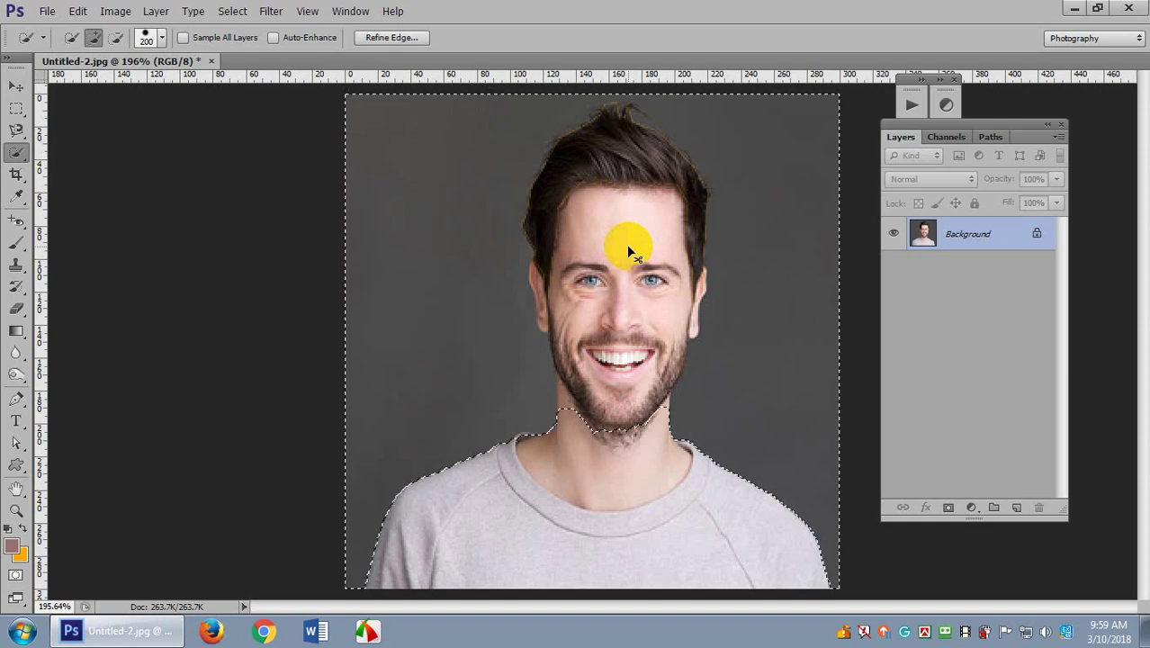
key("ctrl+d")
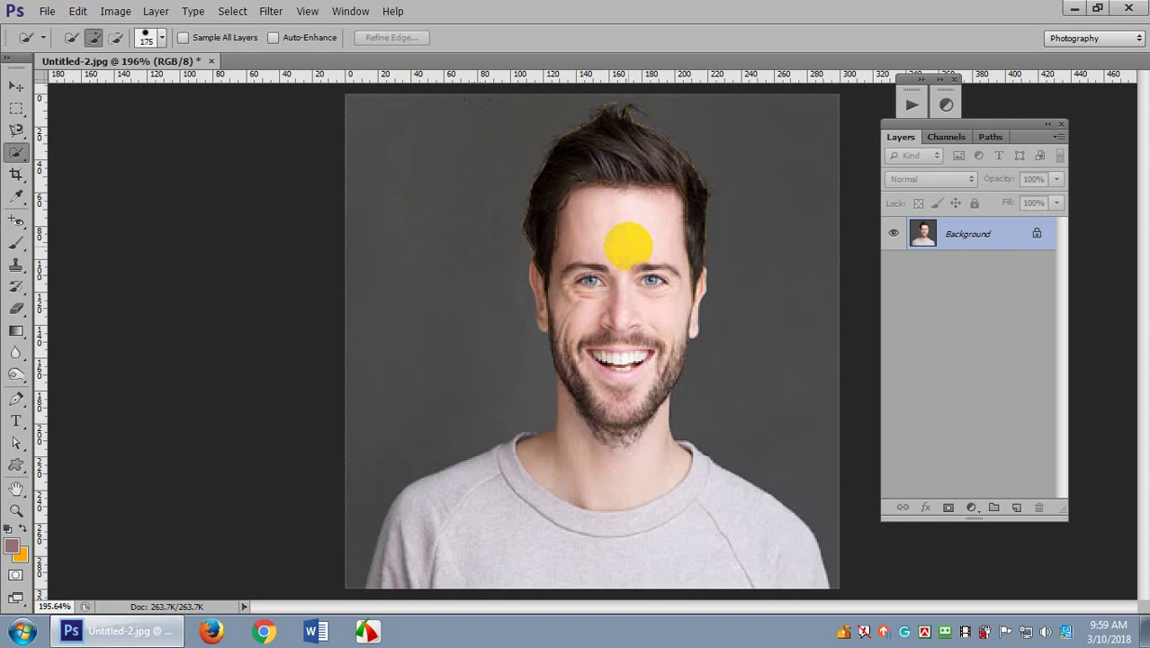
Reduce the Quick Selection brush to 40 and paint over the face to select the man, adding the missed ear and beard side.
key("bracketleft")
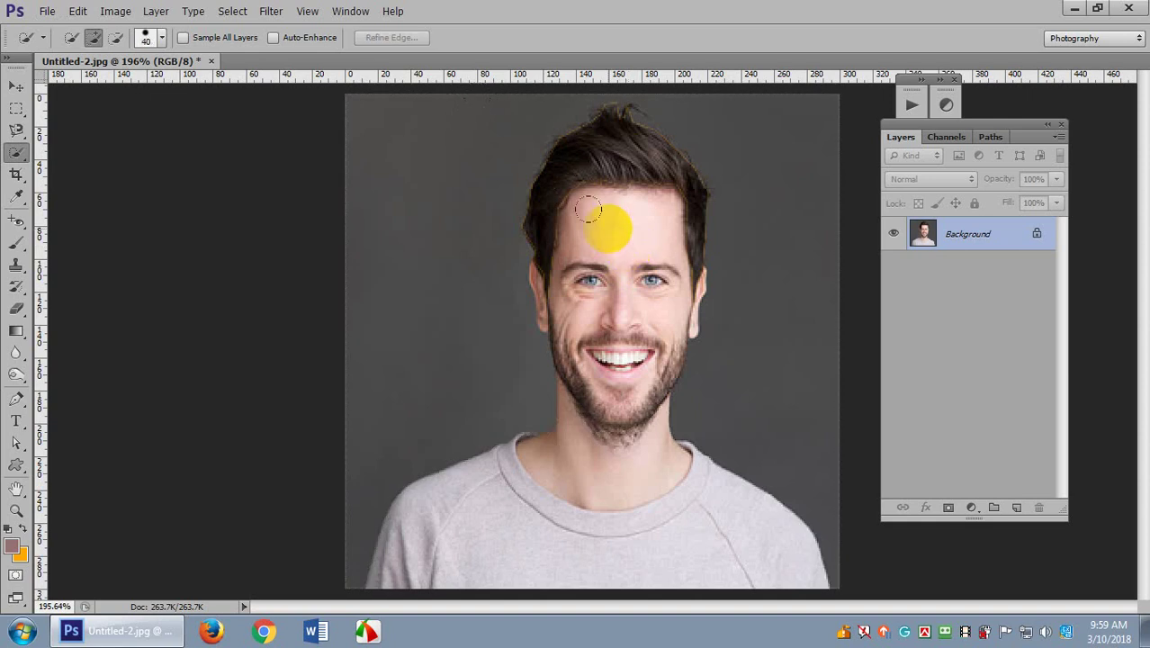
mouse_move(589, 196)
left_mouse_down()
mouse_move(605, 139)
mouse_move(578, 161)
mouse_move(615, 285)
mouse_move(616, 439)
mouse_move(532, 580)
mouse_move(617, 497)
mouse_move(657, 307)
mouse_move(546, 256)
mouse_move(572, 283)
left_mouse_up()
scroll(550, 293, "up", 3, "alt")
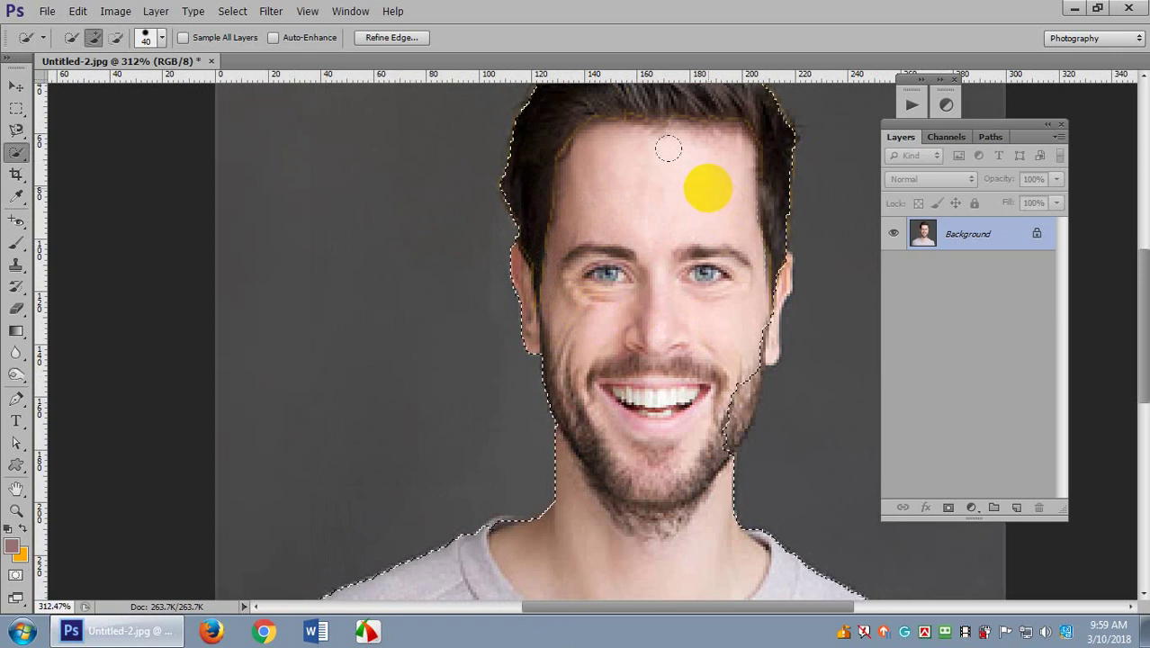
scroll(669, 198, "up", 2)
mouse_move(729, 340)
left_mouse_down()
mouse_move(731, 314)
mouse_move(688, 428)
mouse_move(702, 410)
left_mouse_up()
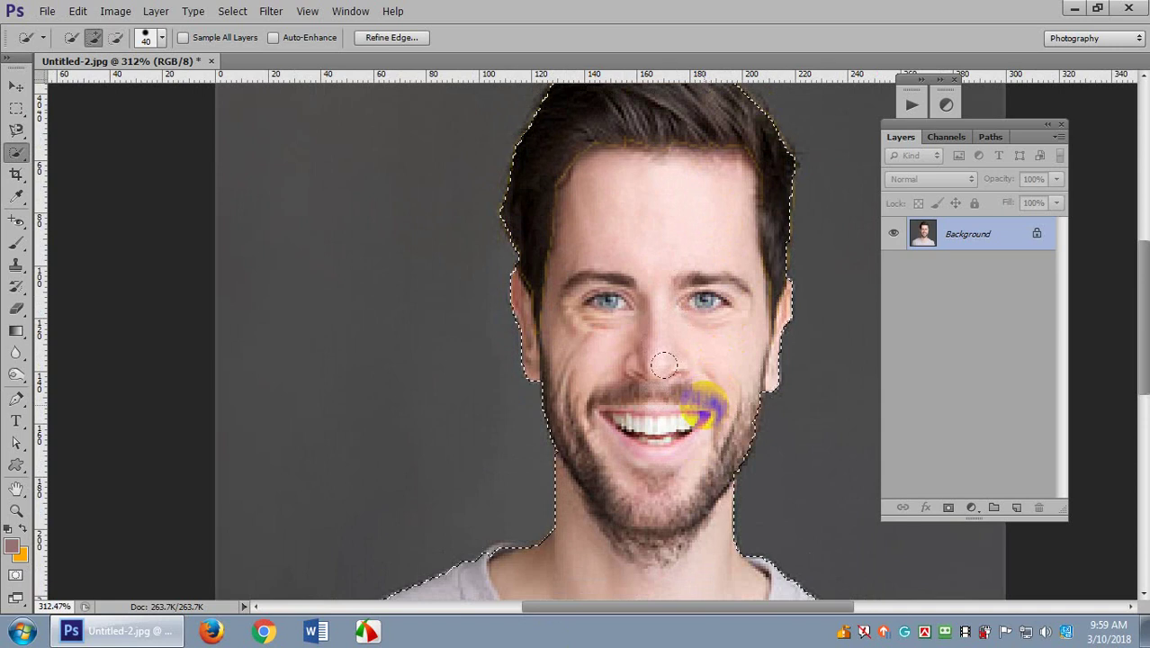
left_click_drag(664, 369, 617, 440)
scroll(558, 459, "down", 5)
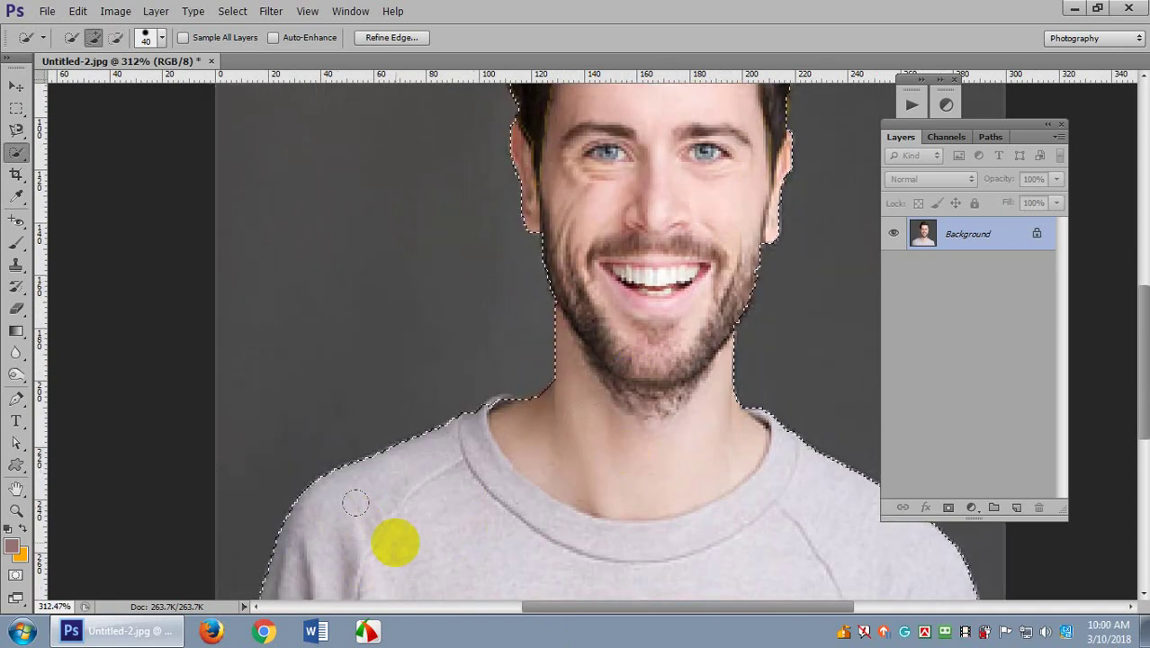
Clear the selection around the man and restore it.
key("ctrl+d")
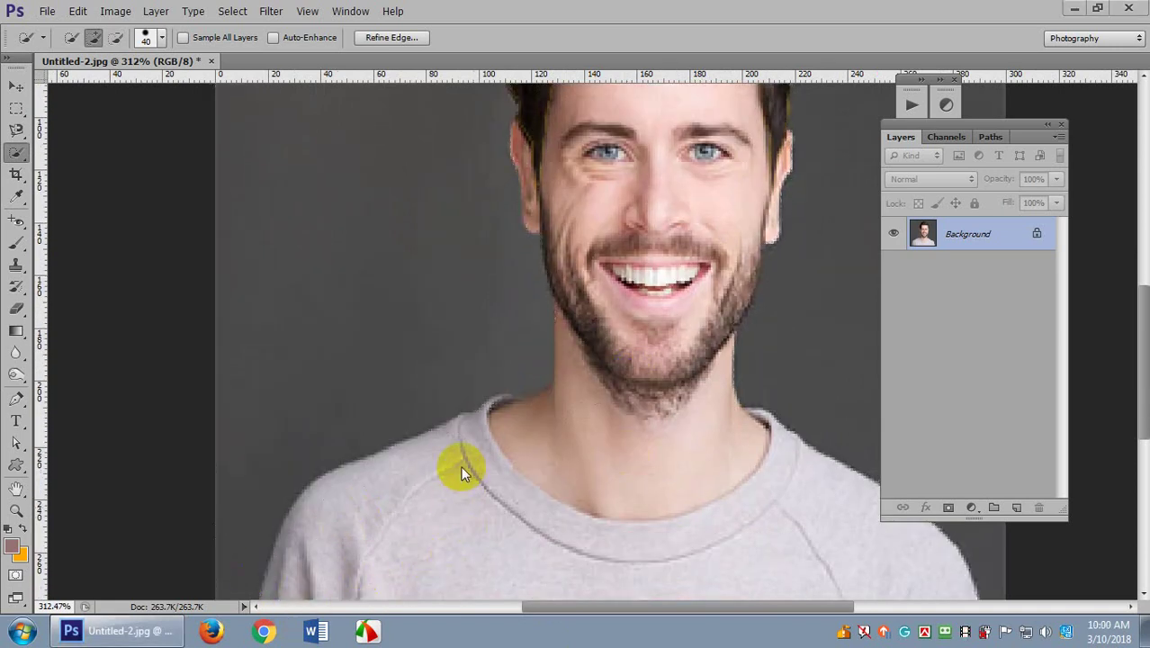
key("ctrl+shift+i")
key("ctrl+0")
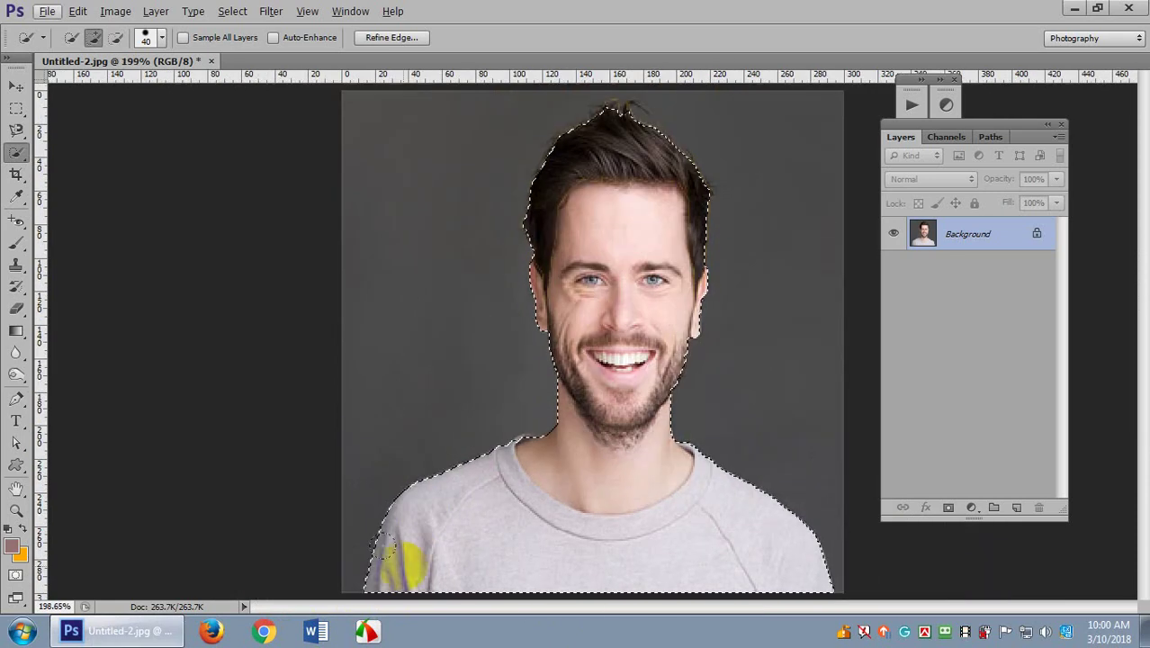
Try subtracting the selected background patch beside the lower sleeve from the quick selection, and undo the subtraction.
scroll(355, 565, "up", 3)
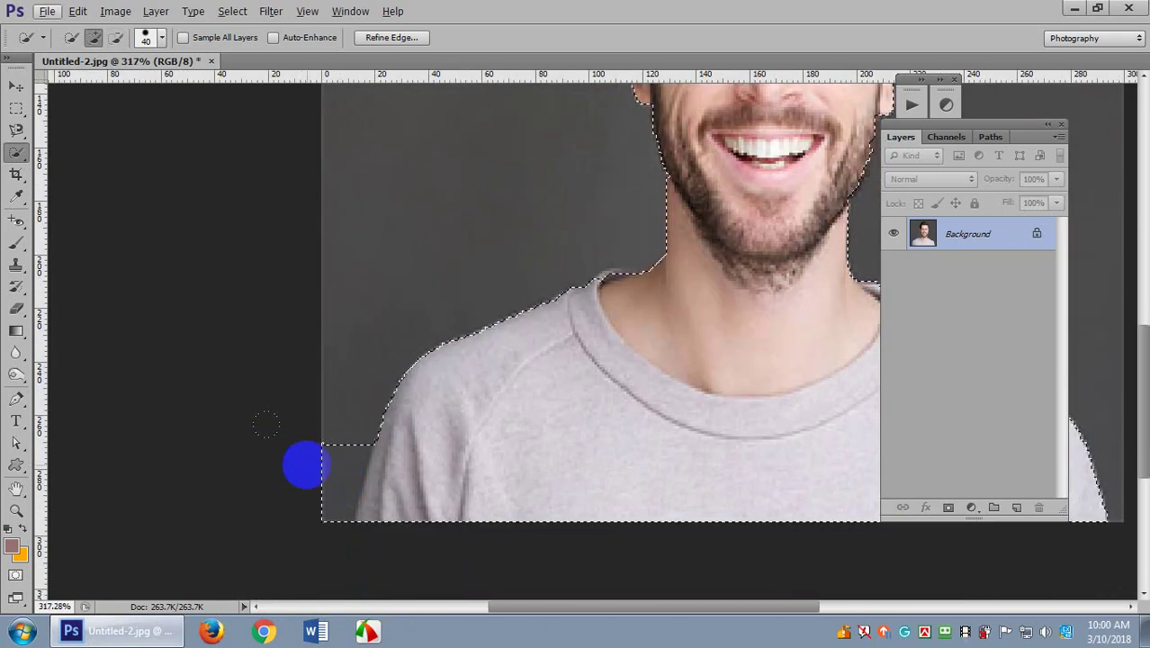
scroll(266, 424, "up", 1)
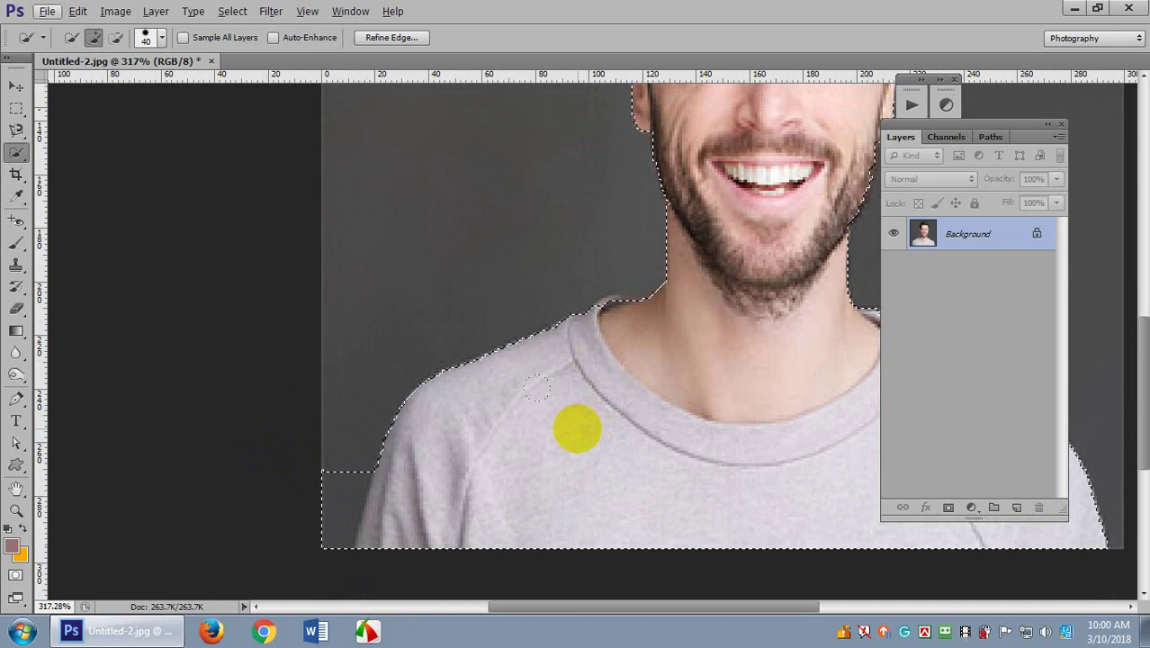
left_click(117, 38)
mouse_move(200, 320)
left_mouse_down()
mouse_move(228, 402)
mouse_move(268, 429)
left_mouse_up()
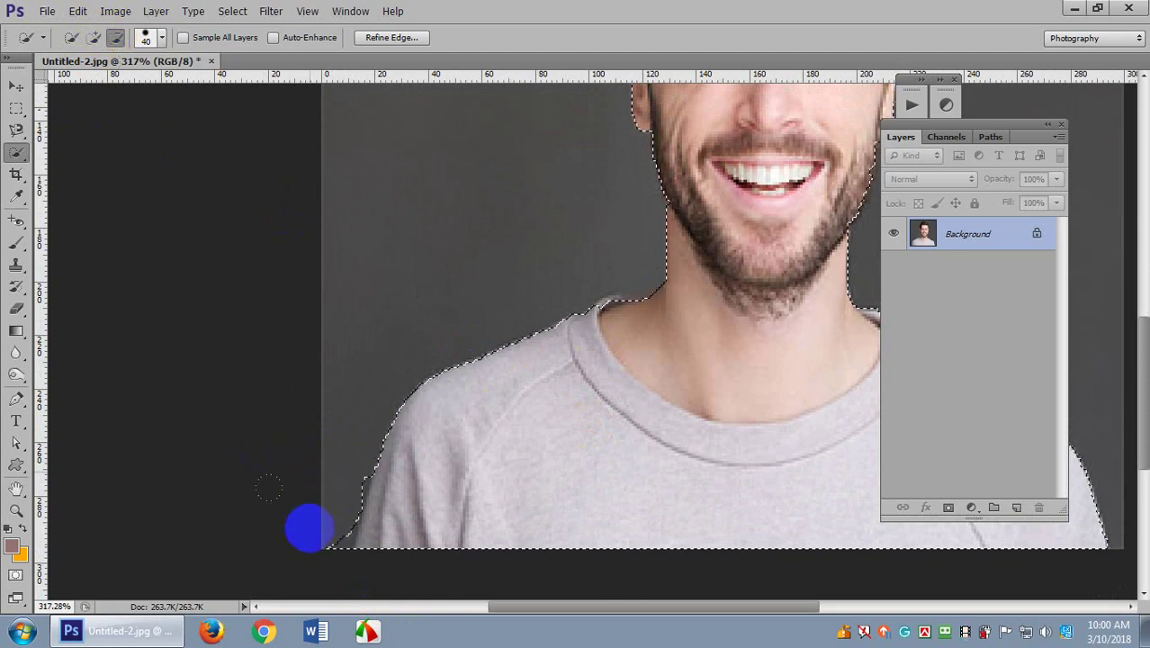
mouse_move(268, 488)
left_mouse_down()
mouse_move(283, 417)
mouse_move(268, 431)
left_mouse_up()
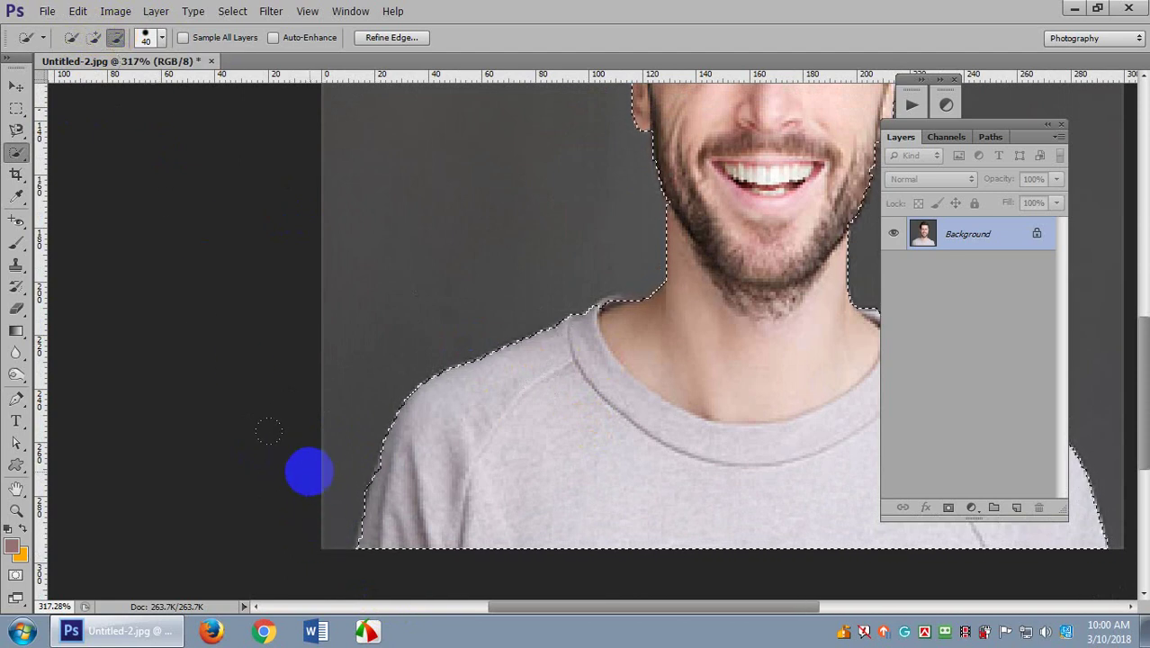
left_click(326, 469)
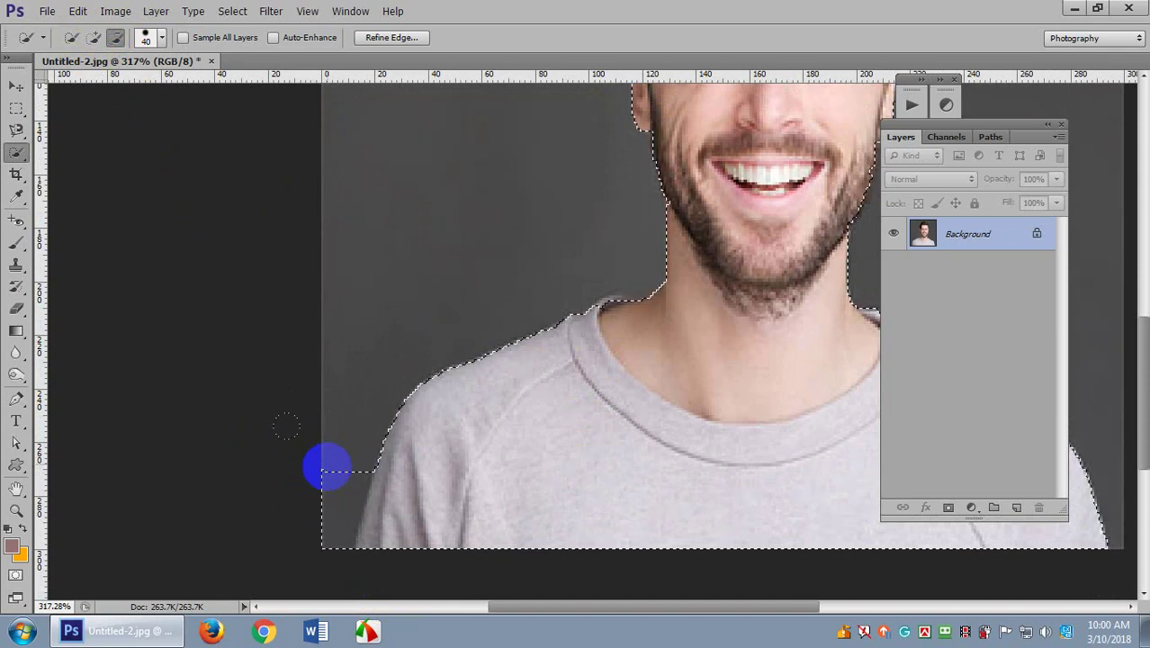
Subtract the background patch beside the lower sleeve from the selection with the size 40 brush.
scroll(400, 405, "down", 3)
scroll(412, 424, "up", 2)
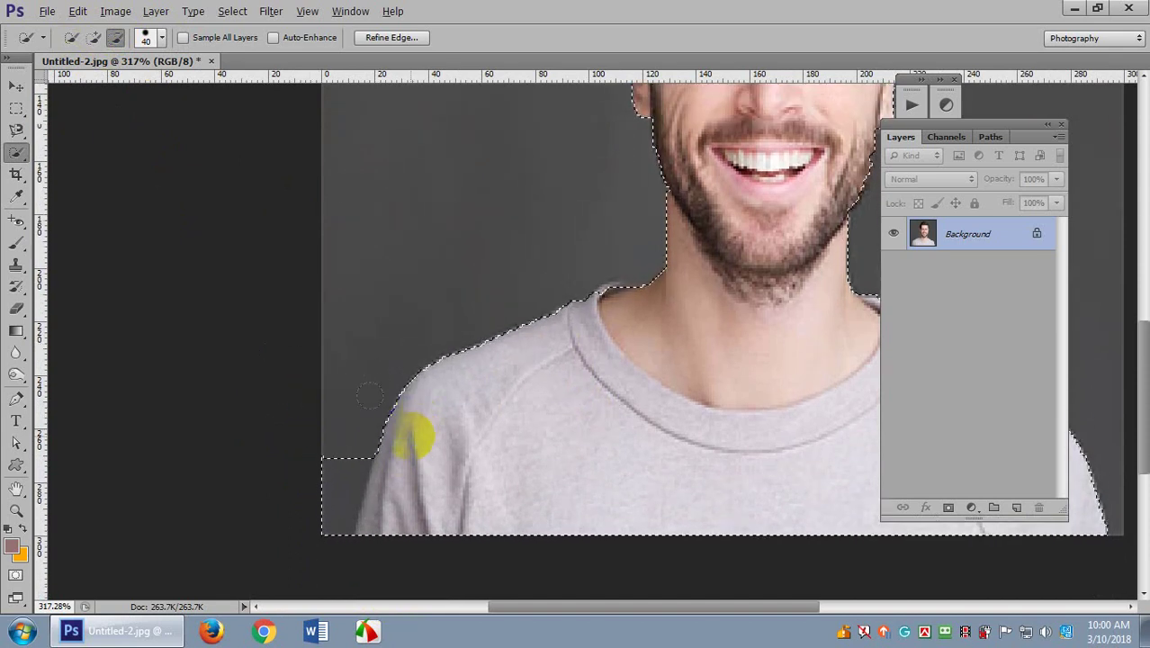
left_click(374, 283)
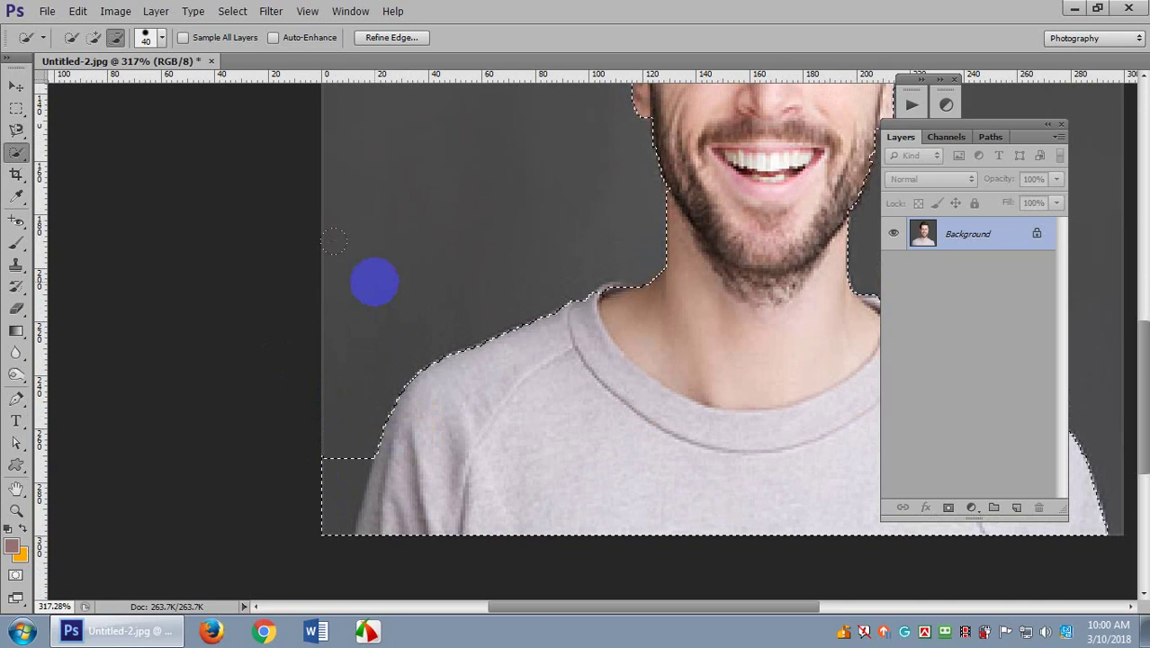
left_click(253, 402)
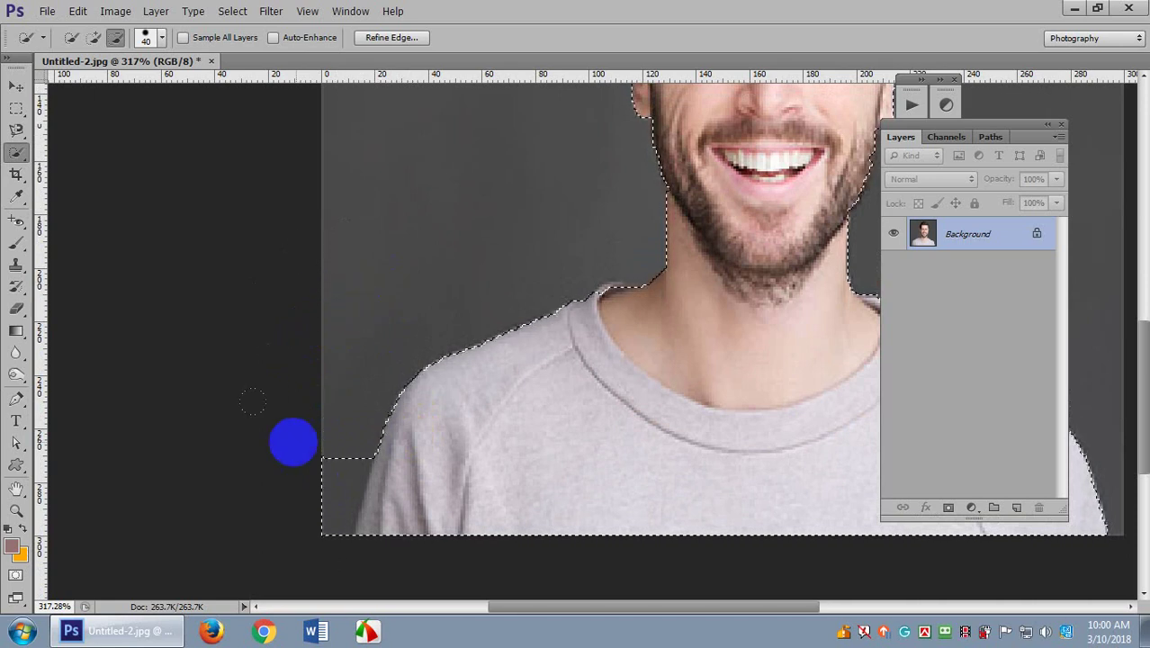
mouse_move(253, 402)
left_mouse_down()
mouse_move(280, 376)
mouse_move(277, 472)
mouse_move(363, 473)
left_mouse_up()
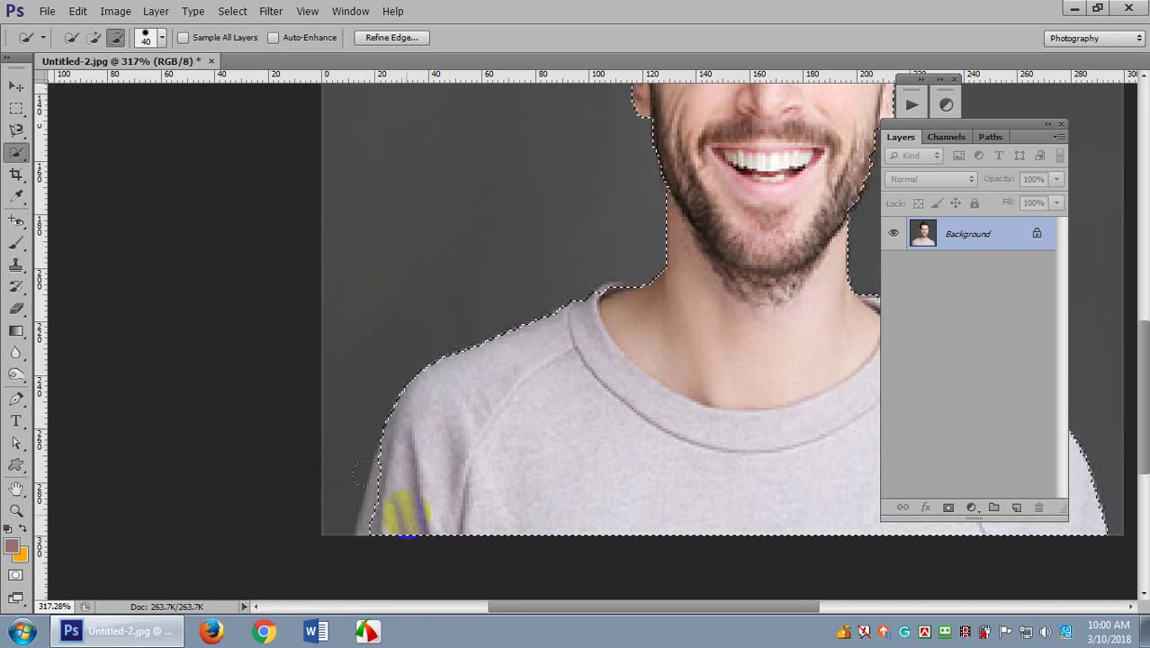
Add the missed outer edge of the sleeve back to the quick selection.
scroll(436, 493, "up", 2)
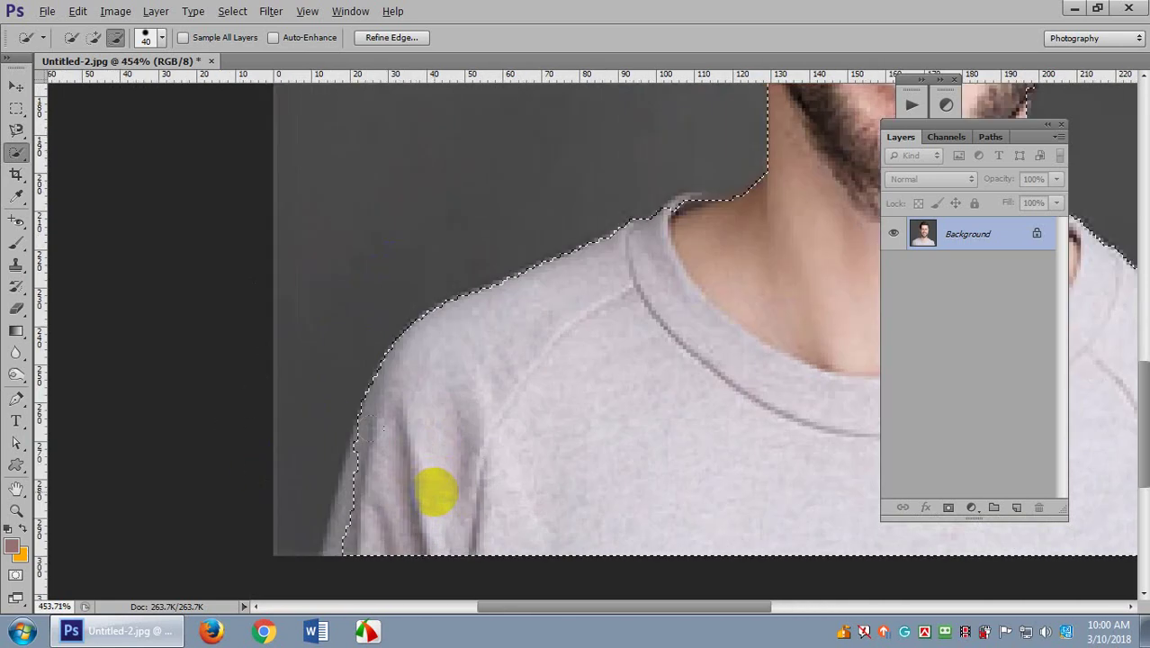
scroll(436, 492, "down", 1)
left_click(93, 37)
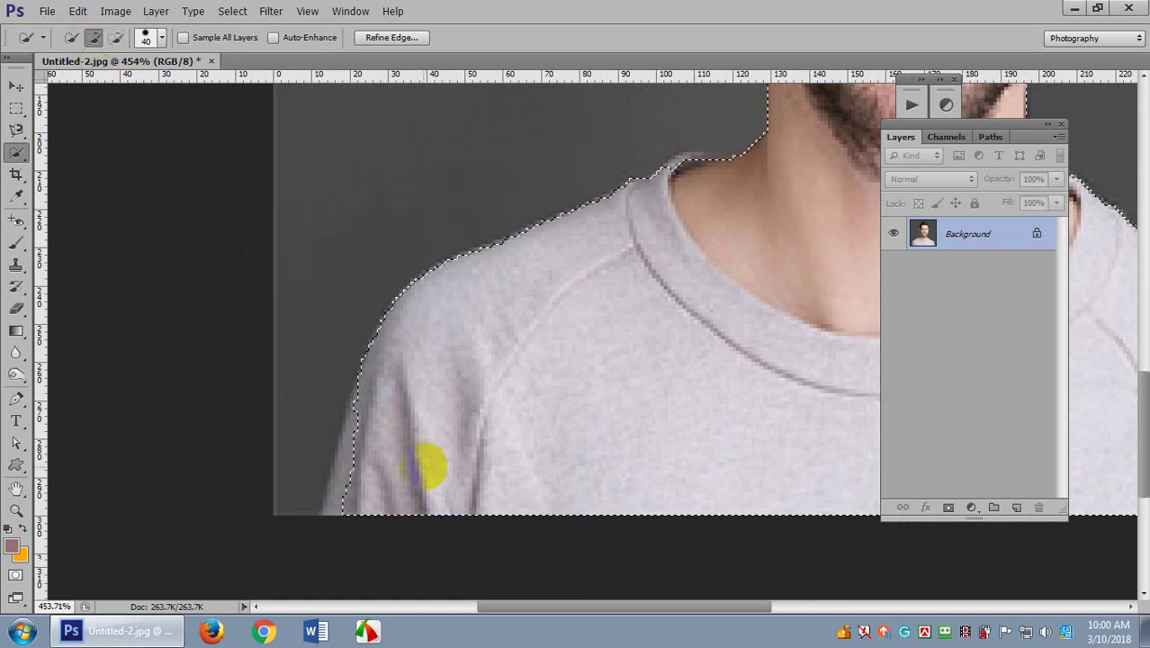
left_click_drag(424, 447, 391, 575)
scroll(680, 377, "down", 2)
scroll(711, 307, "up", 1)
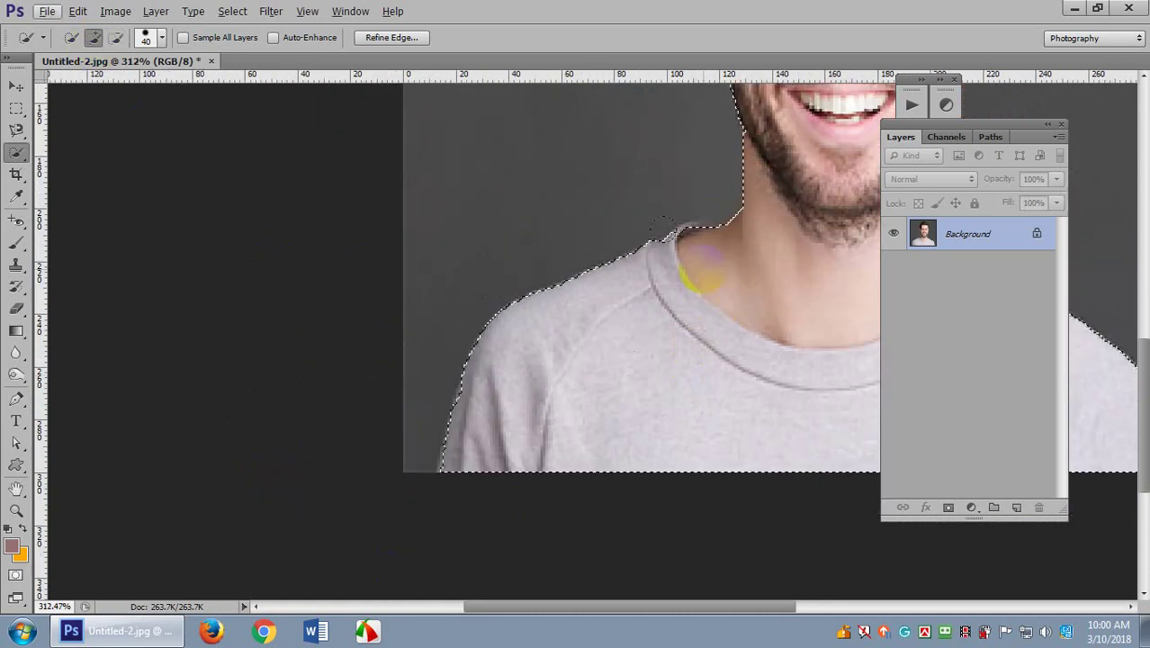
Check the selection edge around the hair and open Refine Edge for the man's selection.
scroll(711, 378, "down", 3)
scroll(712, 243, "up", 5)
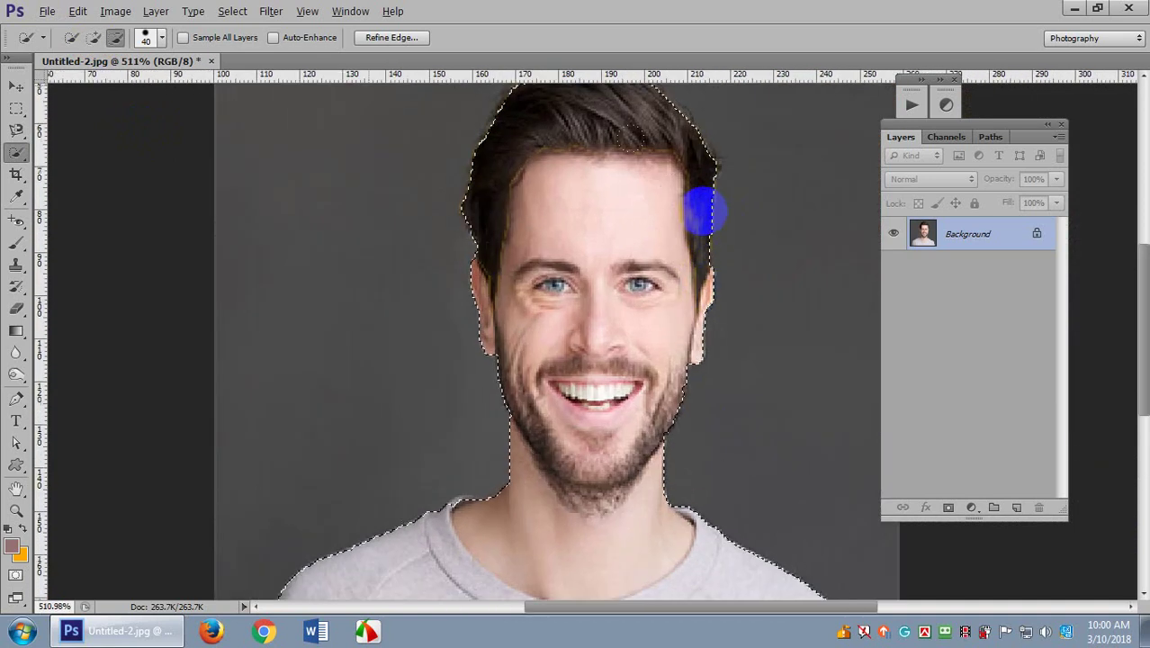
scroll(631, 324, "up", 5)
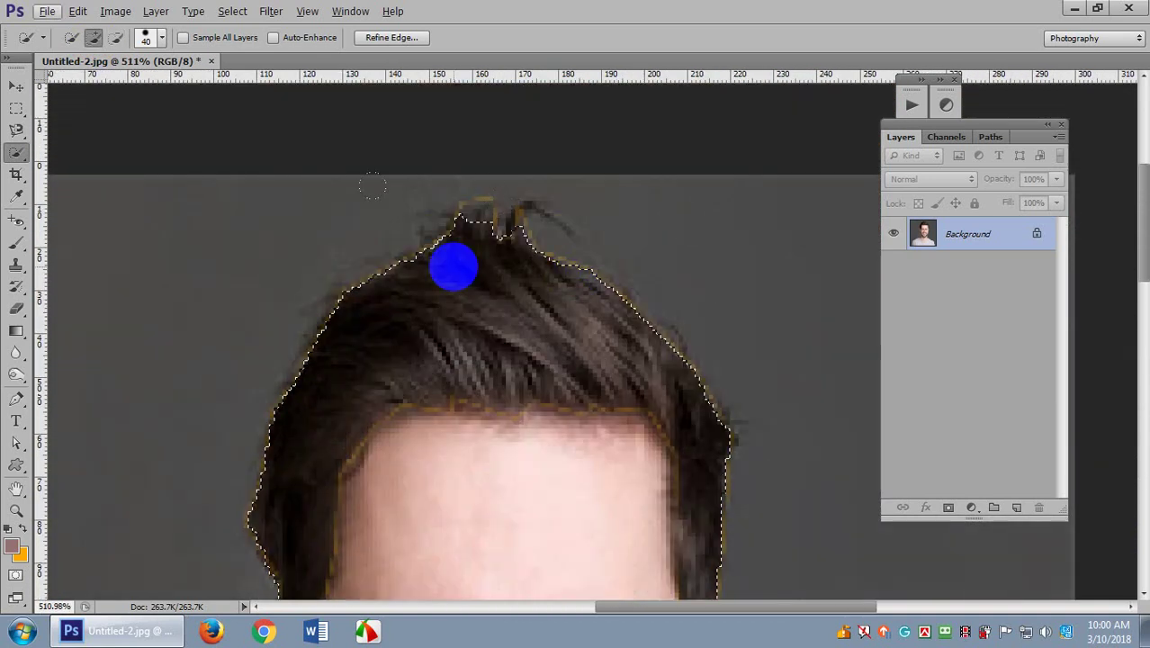
scroll(454, 267, "up", 4)
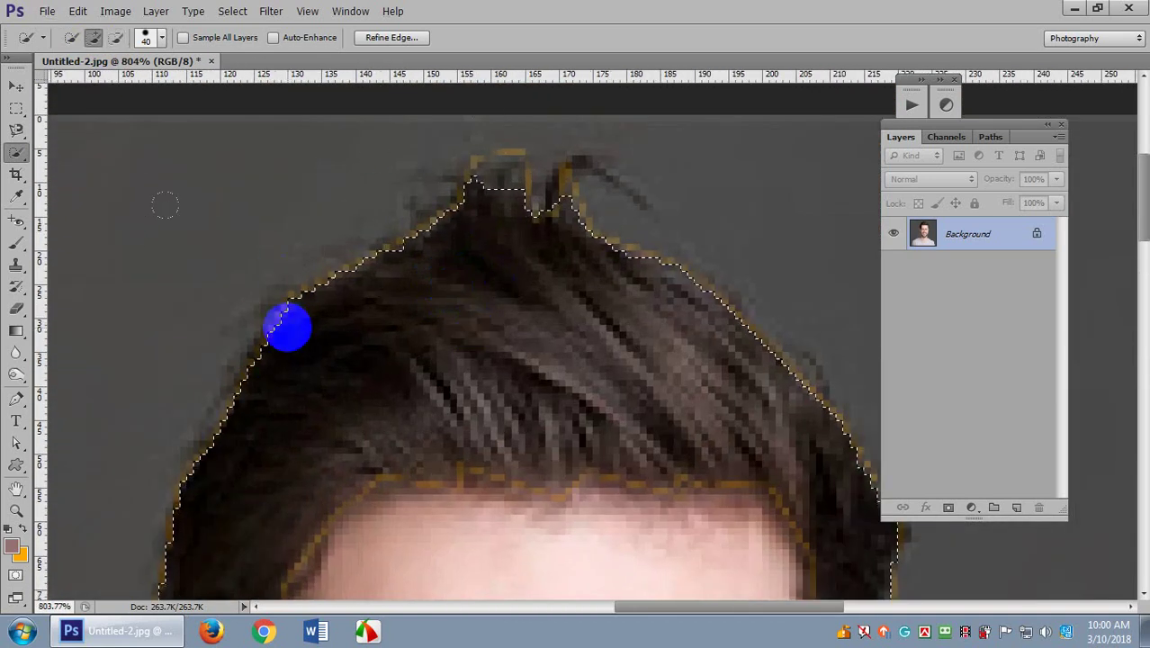
scroll(290, 328, "down", 5)
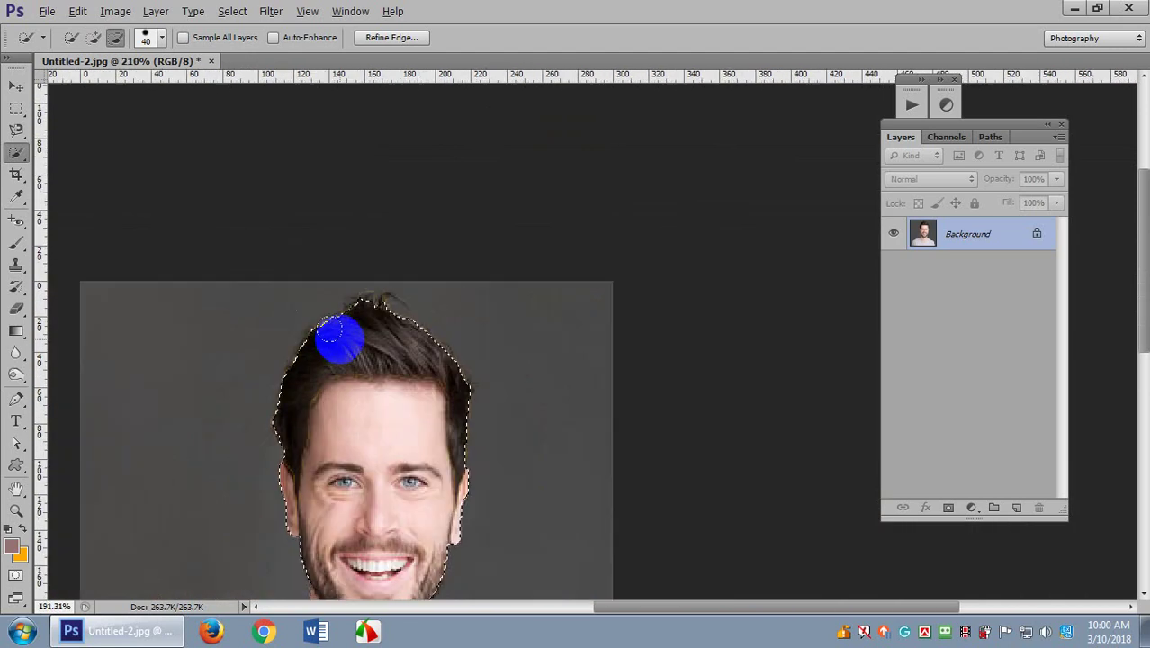
scroll(339, 339, "down", 3)
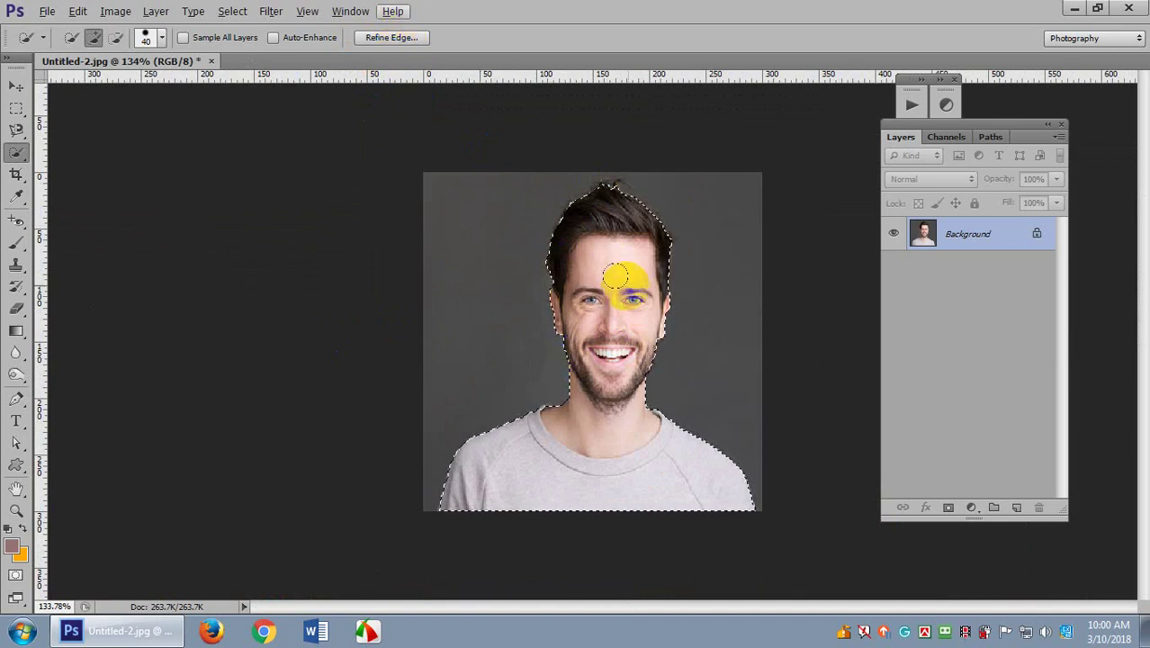
left_click(386, 40)
left_click_drag(707, 51, 914, 110)
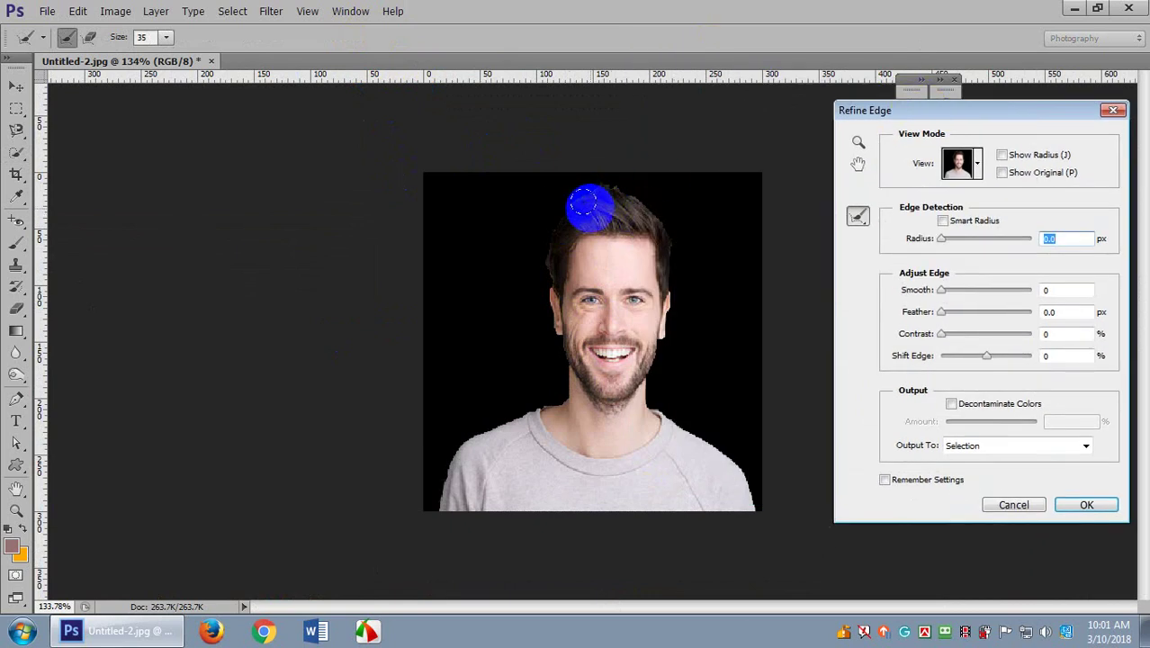
Compare the Refine Edge view modes and choose On Black for the preview.
mouse_move(589, 207)
left_mouse_down()
mouse_move(540, 293)
mouse_move(518, 405)
mouse_move(563, 513)
mouse_move(576, 520)
mouse_move(641, 501)
left_mouse_up()
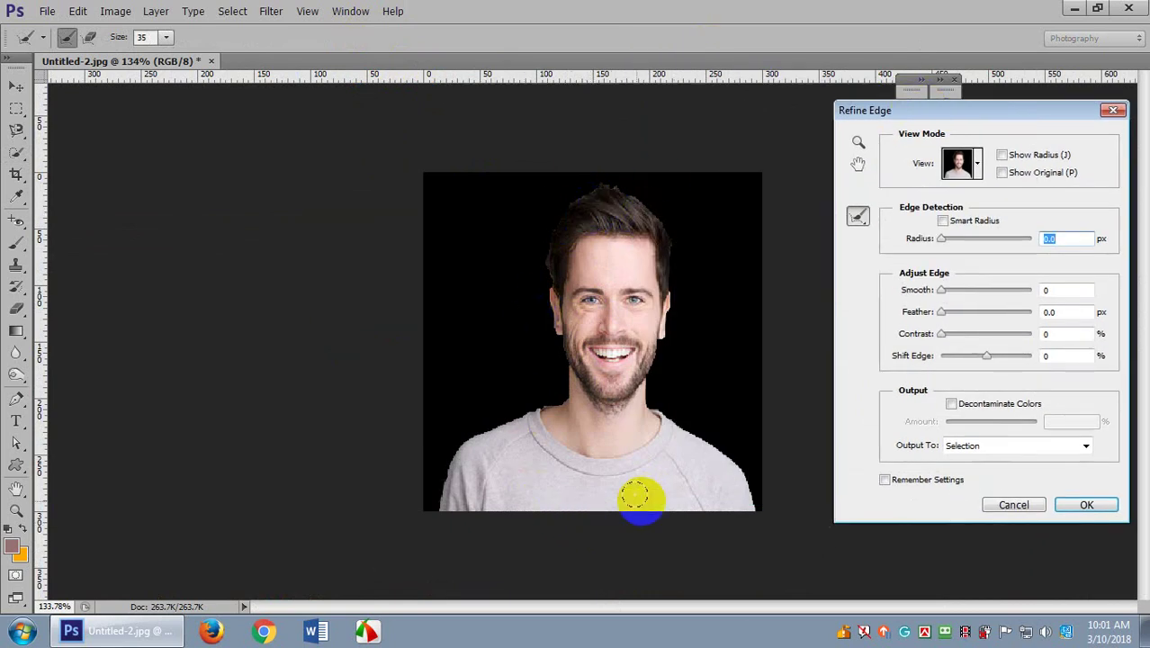
mouse_move(740, 199)
left_mouse_down()
mouse_move(429, 253)
mouse_move(524, 300)
mouse_move(500, 256)
mouse_move(559, 311)
mouse_move(678, 280)
mouse_move(540, 350)
mouse_move(576, 263)
left_mouse_up()
left_click(708, 214)
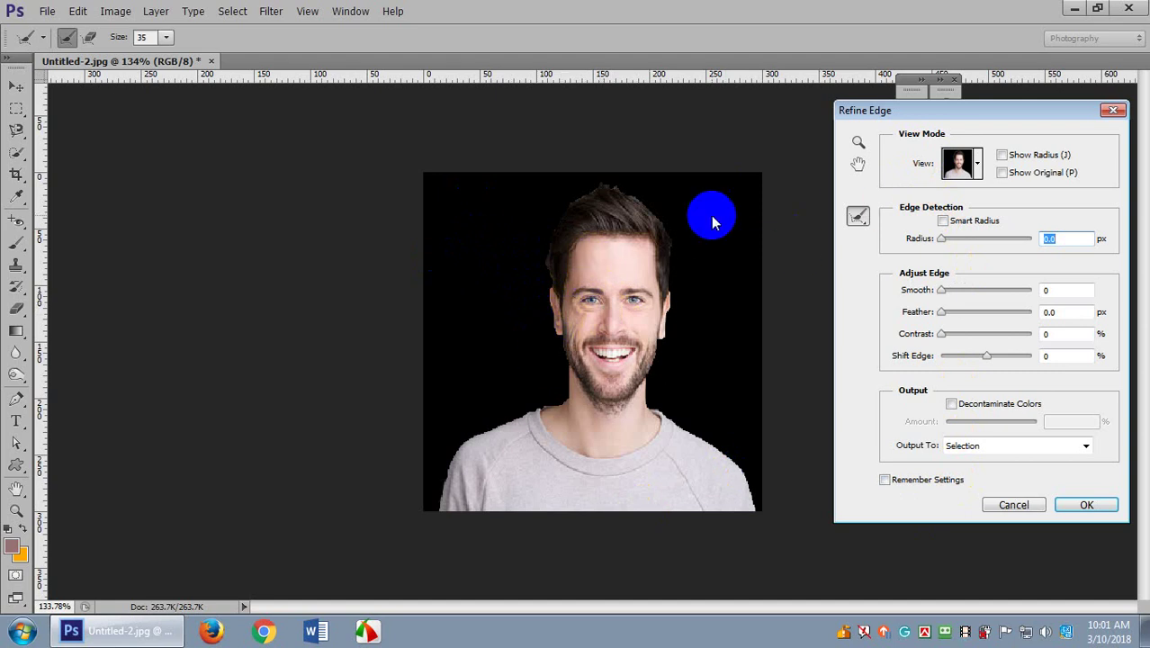
left_click(957, 164)
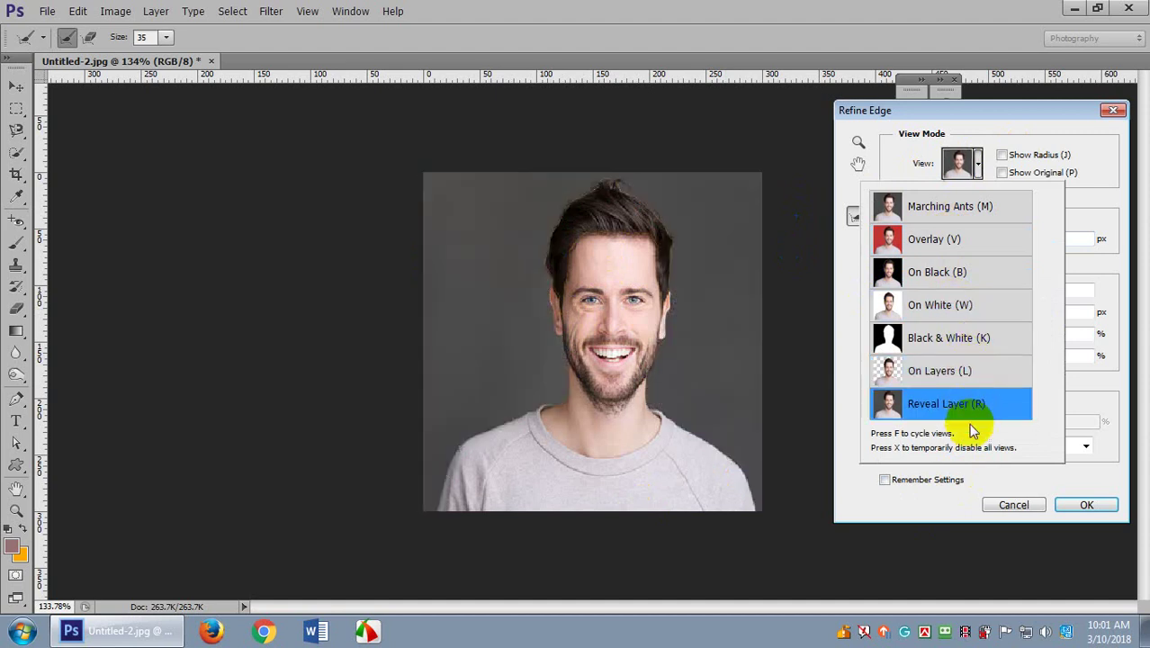
left_click(937, 284)
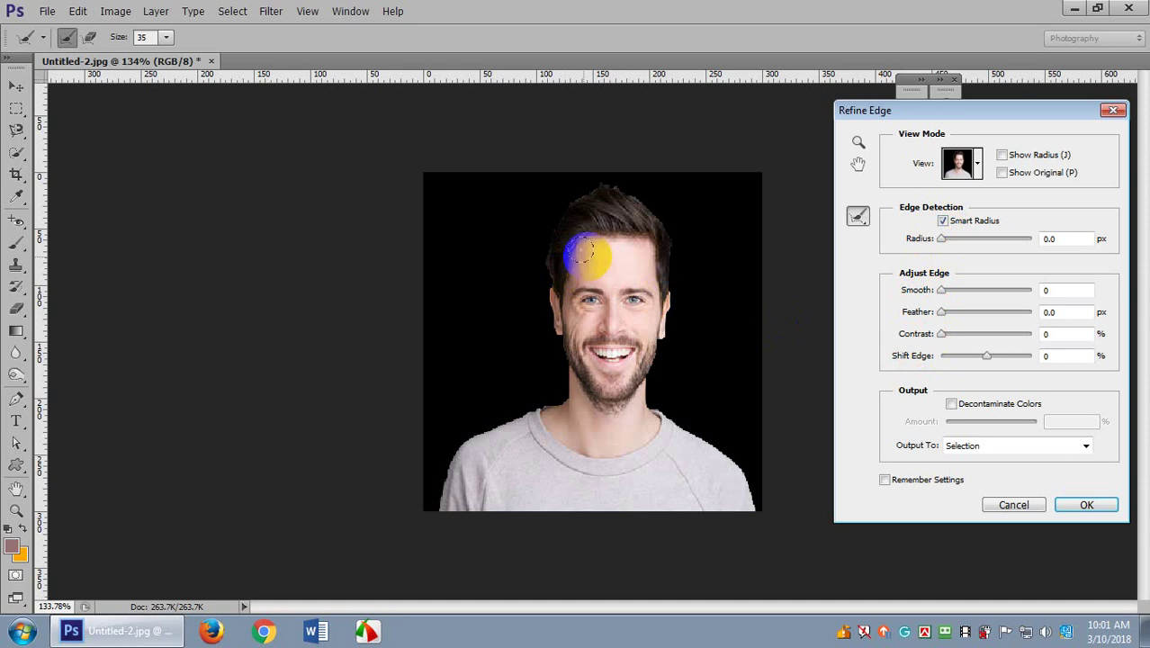
Try refining the hair edge with the Refine Radius brush at size 25, and cancel Refine Edge.
mouse_move(724, 182)
left_mouse_down()
mouse_move(571, 167)
mouse_move(581, 200)
left_mouse_up()
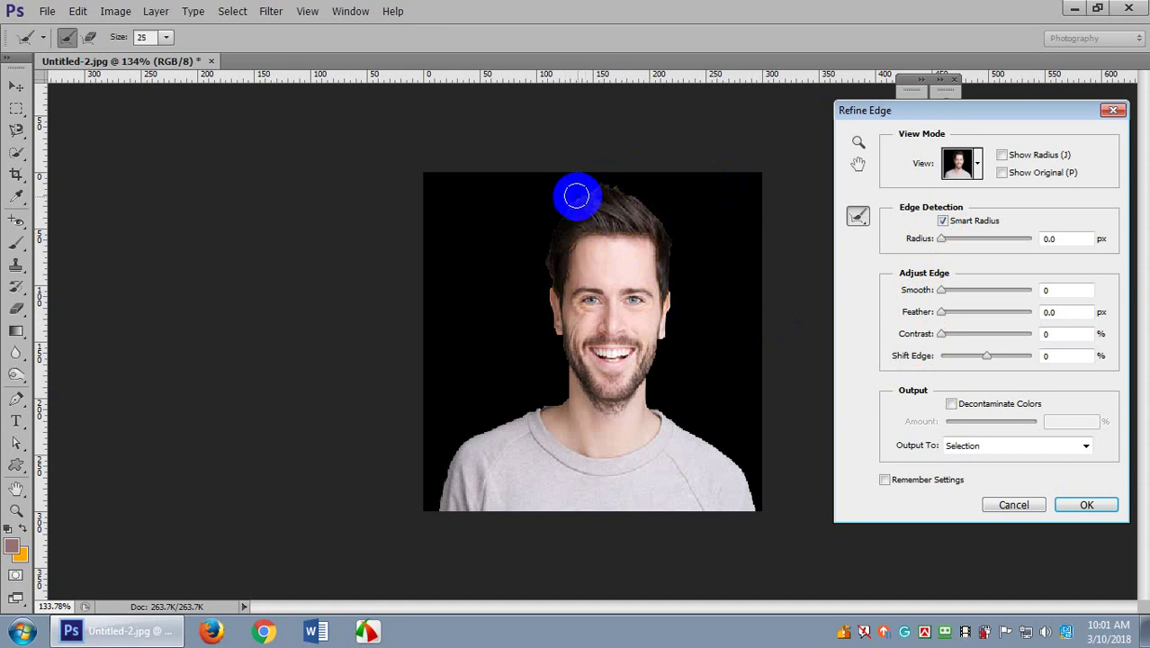
mouse_move(577, 196)
left_mouse_down()
mouse_move(582, 210)
mouse_move(593, 205)
left_mouse_up()
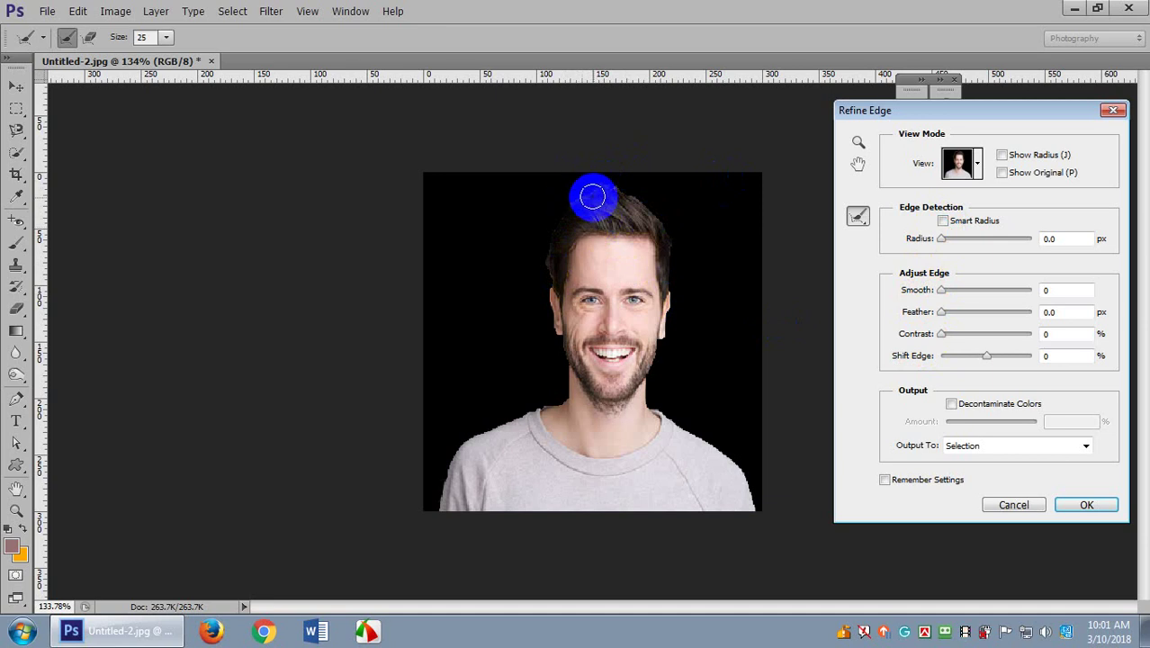
mouse_move(593, 196)
left_mouse_down()
mouse_move(593, 180)
mouse_move(575, 198)
mouse_move(606, 205)
mouse_move(614, 185)
mouse_move(657, 219)
mouse_move(620, 175)
mouse_move(684, 244)
mouse_move(595, 187)
left_mouse_up()
mouse_move(575, 203)
left_mouse_down()
mouse_move(548, 245)
mouse_move(549, 262)
mouse_move(576, 272)
mouse_move(566, 351)
mouse_move(540, 286)
mouse_move(545, 270)
mouse_move(553, 300)
mouse_move(580, 184)
mouse_move(605, 162)
mouse_move(599, 196)
left_mouse_up()
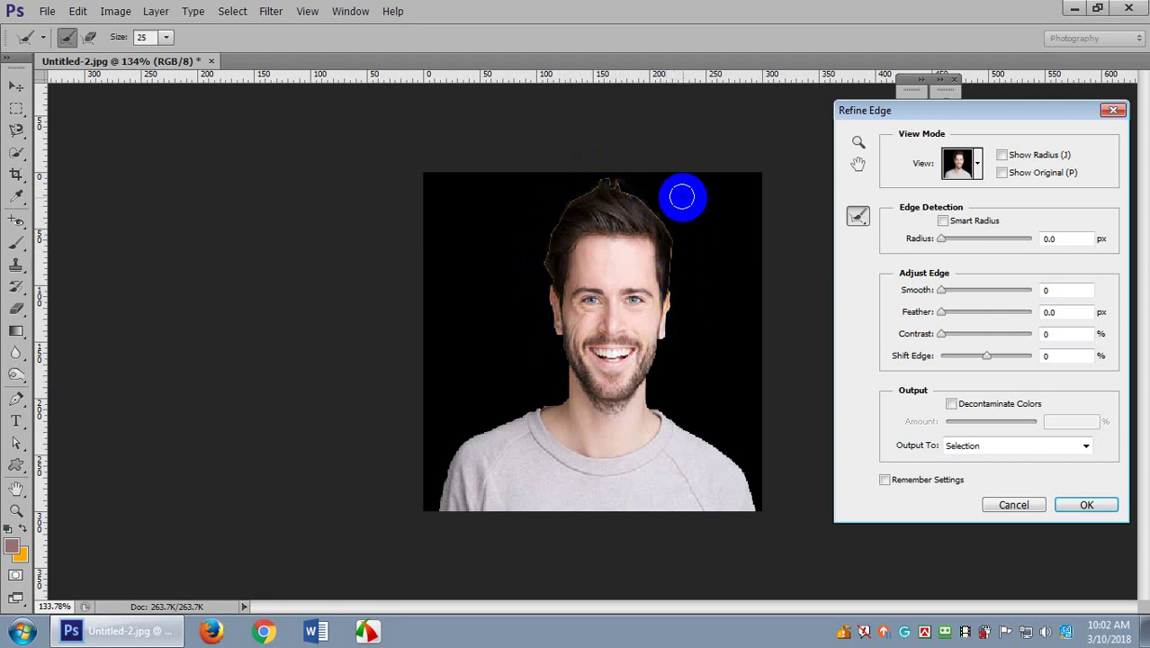
left_click(1020, 505)
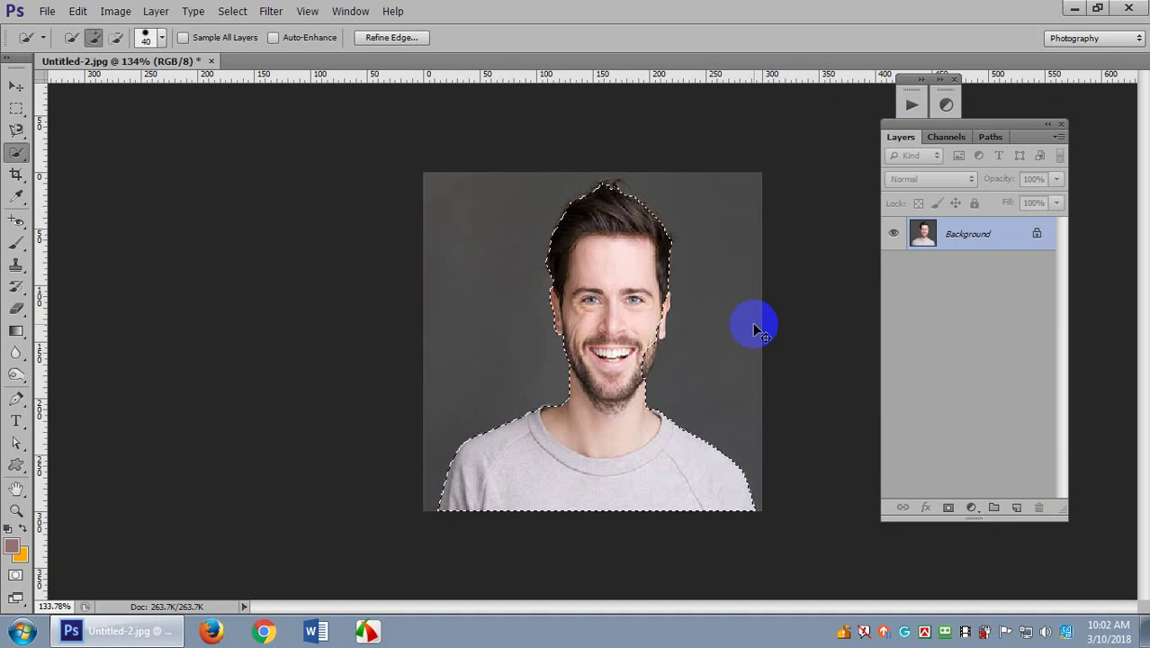
Step back through the history until the portrait has no selection.
key("ctrl+alt+z")
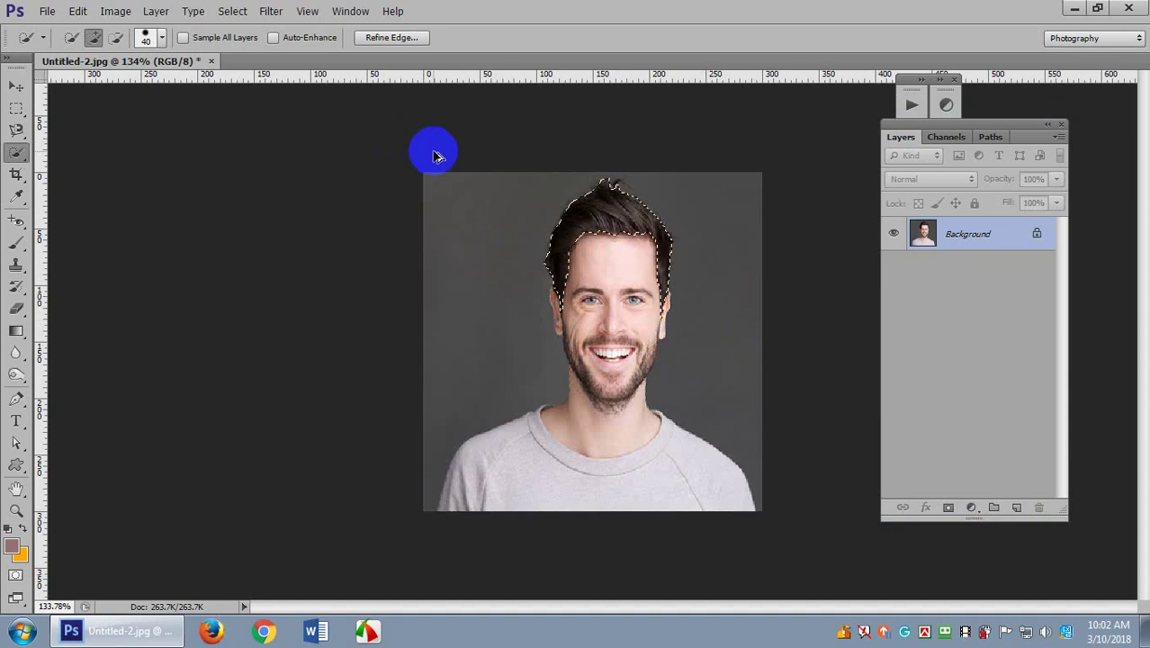
scroll(606, 321, "up", 6)
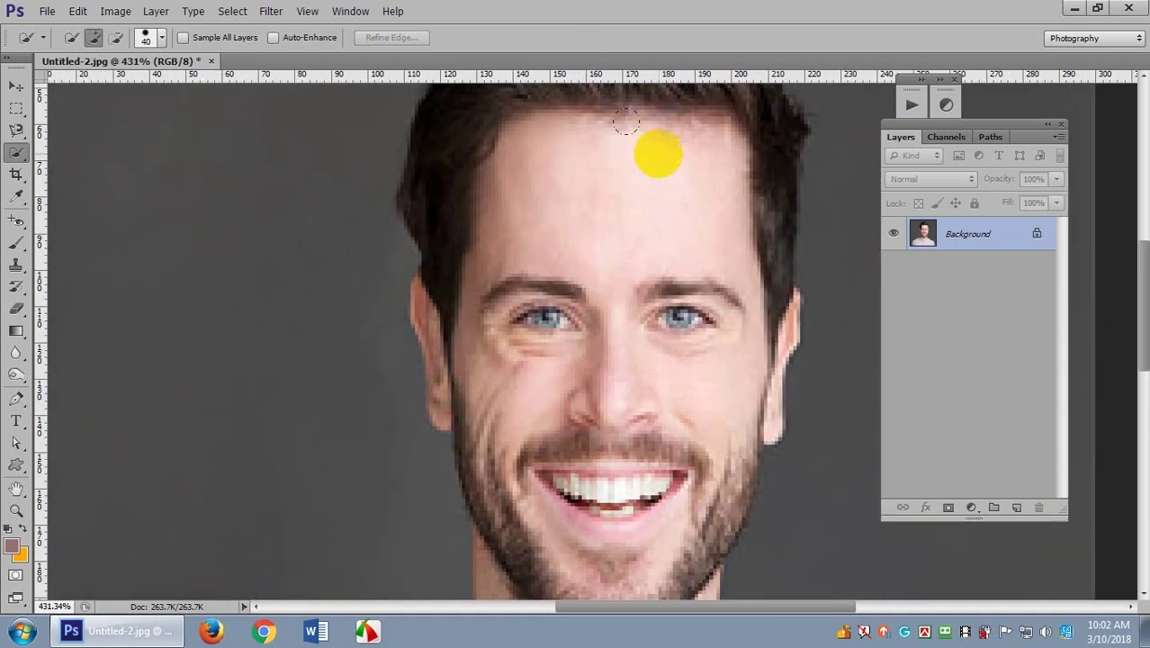
scroll(637, 297, "down", 4)
scroll(634, 310, "down", 2)
scroll(649, 308, "up", 3)
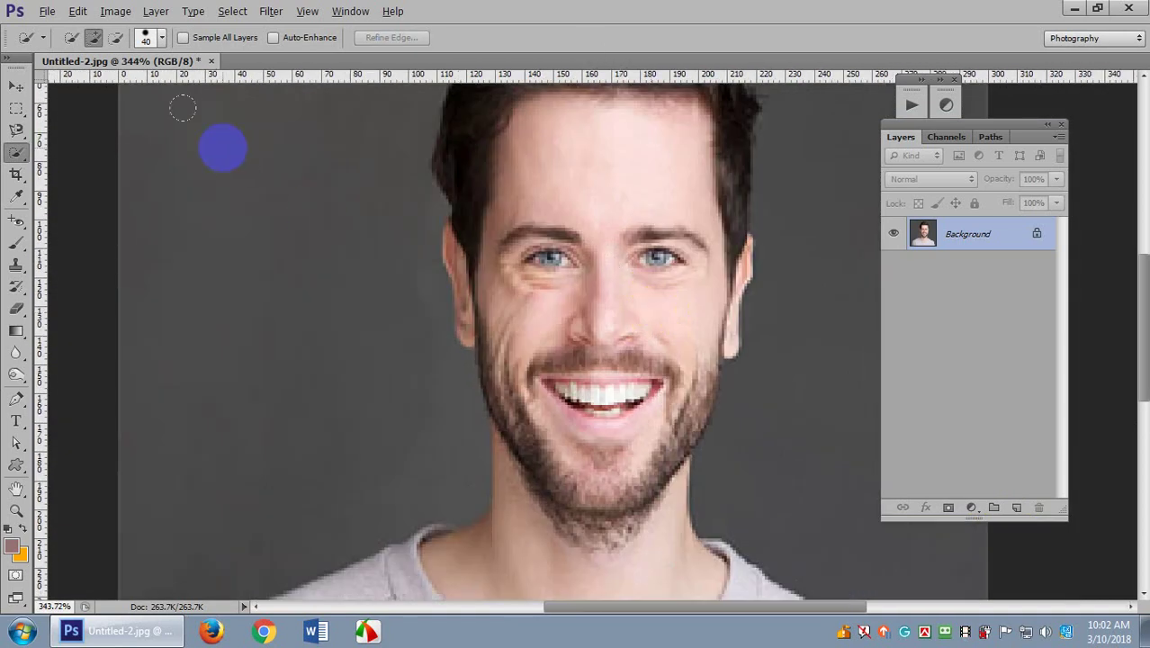
scroll(509, 266, "down", 2)
Paint a new quick selection over the whole man, adding the missed ears and beard side, and open Refine Edge.
mouse_move(508, 265)
left_mouse_down()
mouse_move(584, 180)
mouse_move(624, 402)
mouse_move(514, 567)
mouse_move(617, 482)
mouse_move(636, 318)
mouse_move(624, 175)
mouse_move(631, 216)
left_mouse_up()
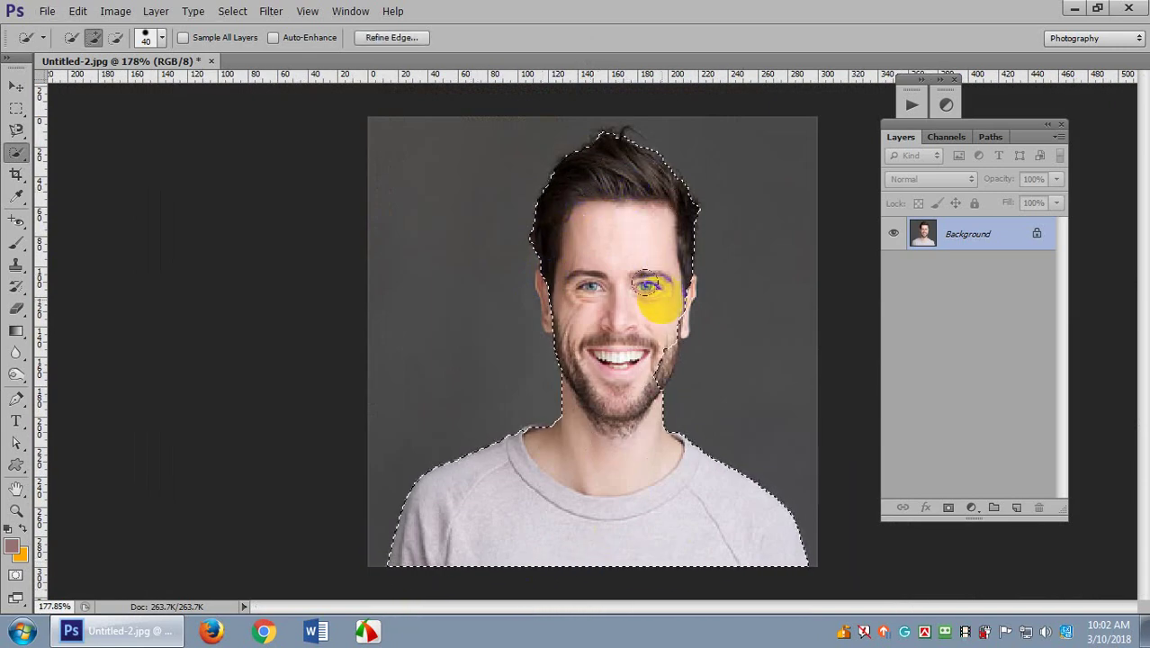
scroll(666, 288, "up", 5)
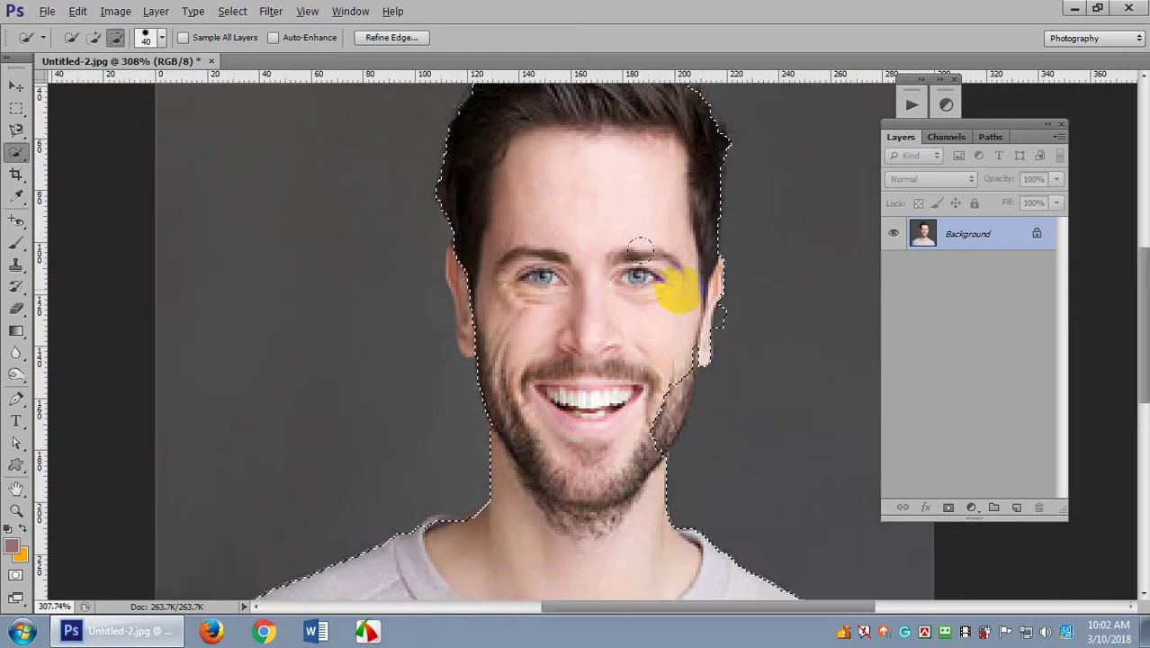
mouse_move(670, 412)
left_mouse_down()
mouse_move(629, 449)
mouse_move(540, 455)
mouse_move(489, 359)
mouse_move(502, 345)
mouse_move(526, 359)
left_mouse_up()
left_click(583, 180)
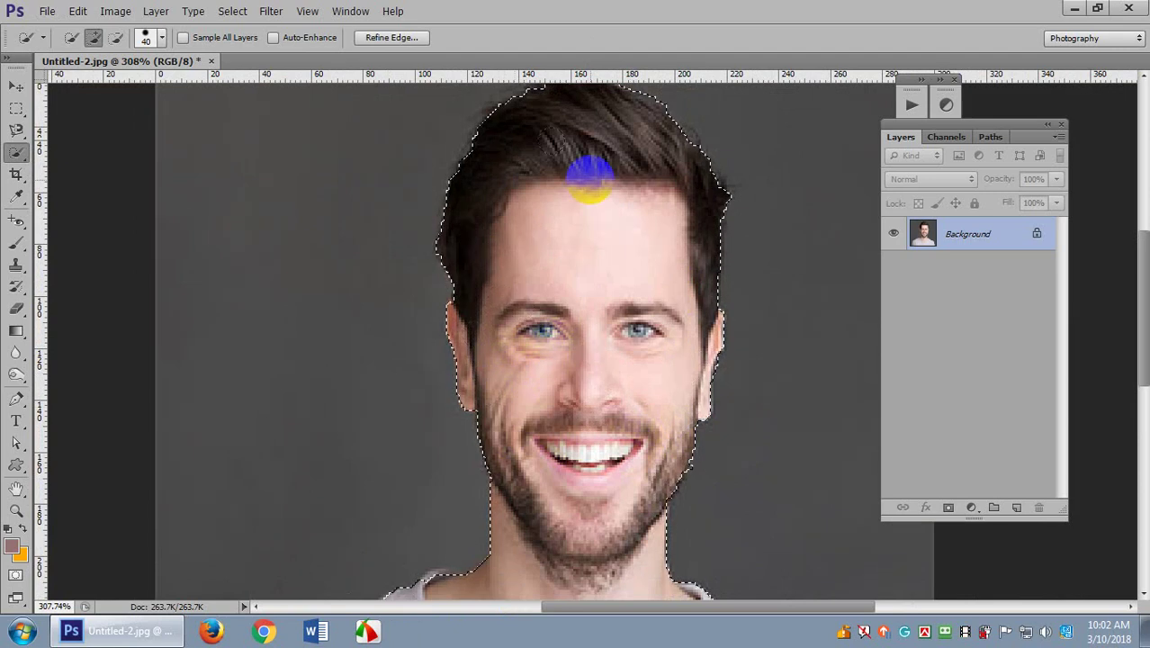
left_click(392, 37)
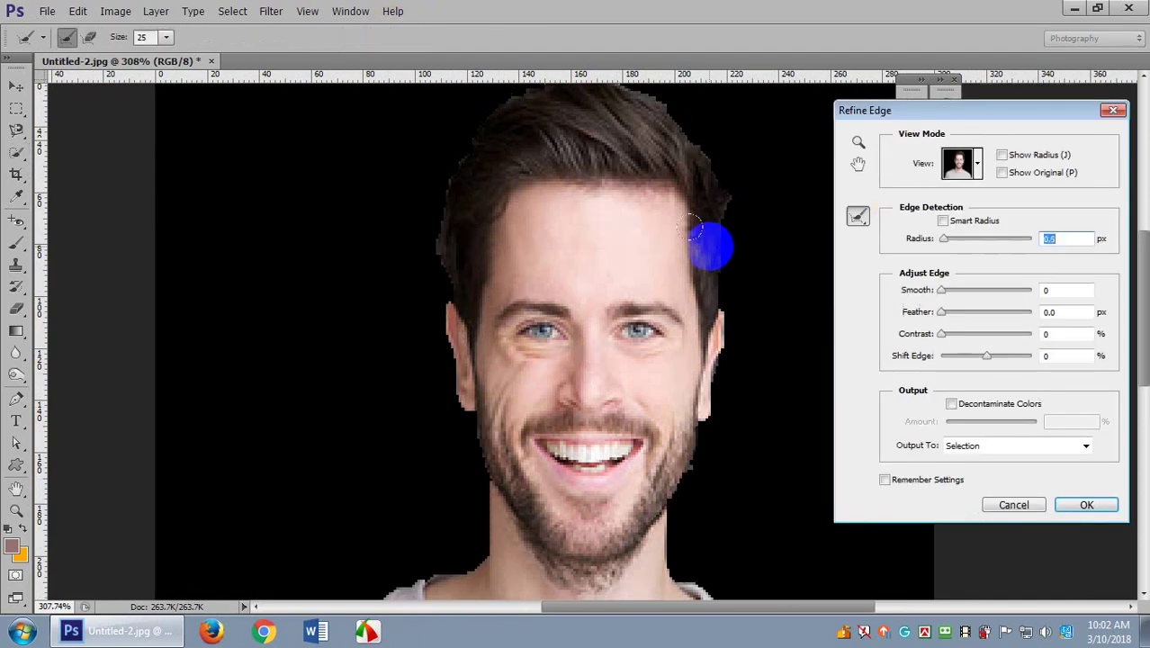
Set the edge detection radius to 1.4 px and brush the Refine Radius tool along the man's hair outline.
left_click_drag(654, 210, 612, 346)
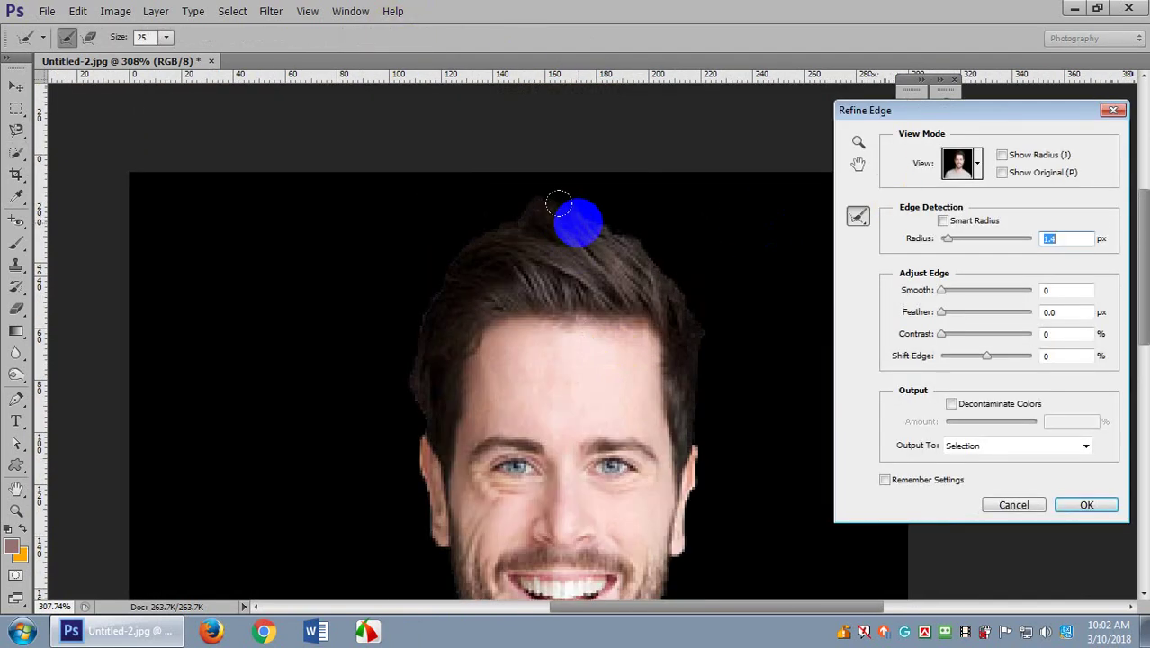
scroll(560, 202, "down", 1)
mouse_move(536, 208)
left_mouse_down()
mouse_move(560, 193)
mouse_move(540, 173)
mouse_move(545, 149)
mouse_move(531, 133)
mouse_move(497, 139)
mouse_move(559, 136)
mouse_move(604, 168)
mouse_move(563, 120)
mouse_move(659, 200)
mouse_move(675, 244)
mouse_move(714, 265)
mouse_move(700, 304)
mouse_move(643, 202)
mouse_move(487, 144)
mouse_move(450, 154)
mouse_move(416, 215)
mouse_move(398, 344)
mouse_move(409, 371)
mouse_move(391, 250)
mouse_move(406, 306)
mouse_move(561, 262)
mouse_move(527, 159)
left_mouse_up()
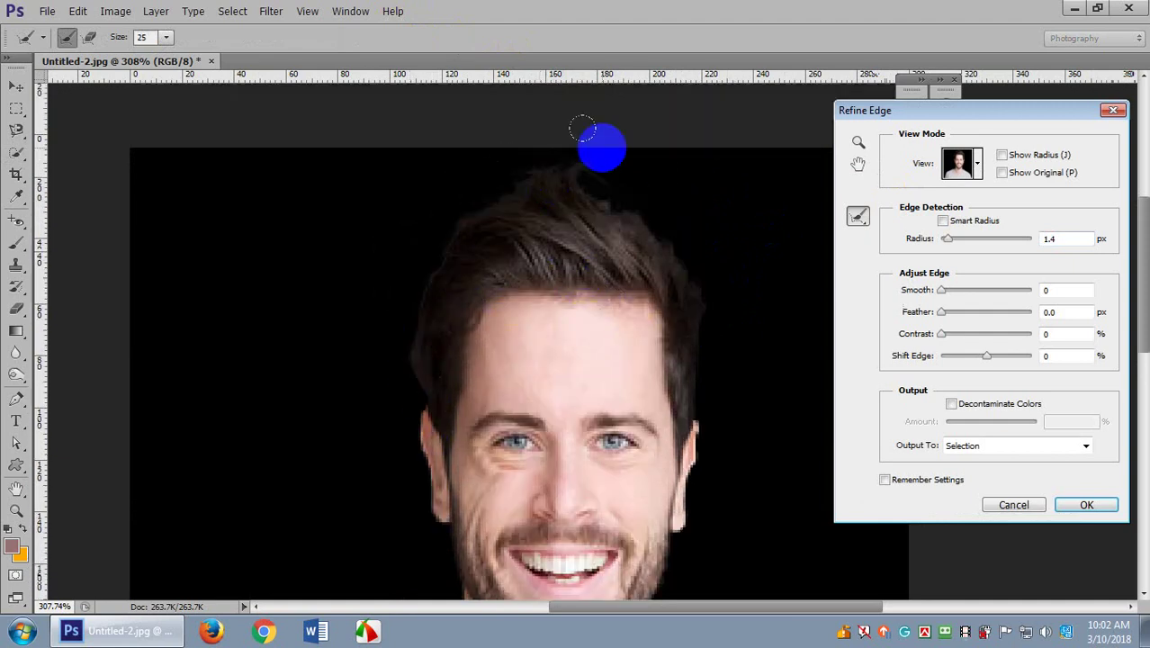
mouse_move(575, 124)
left_mouse_down()
mouse_move(566, 157)
mouse_move(726, 285)
left_mouse_up()
scroll(742, 288, "up", 3)
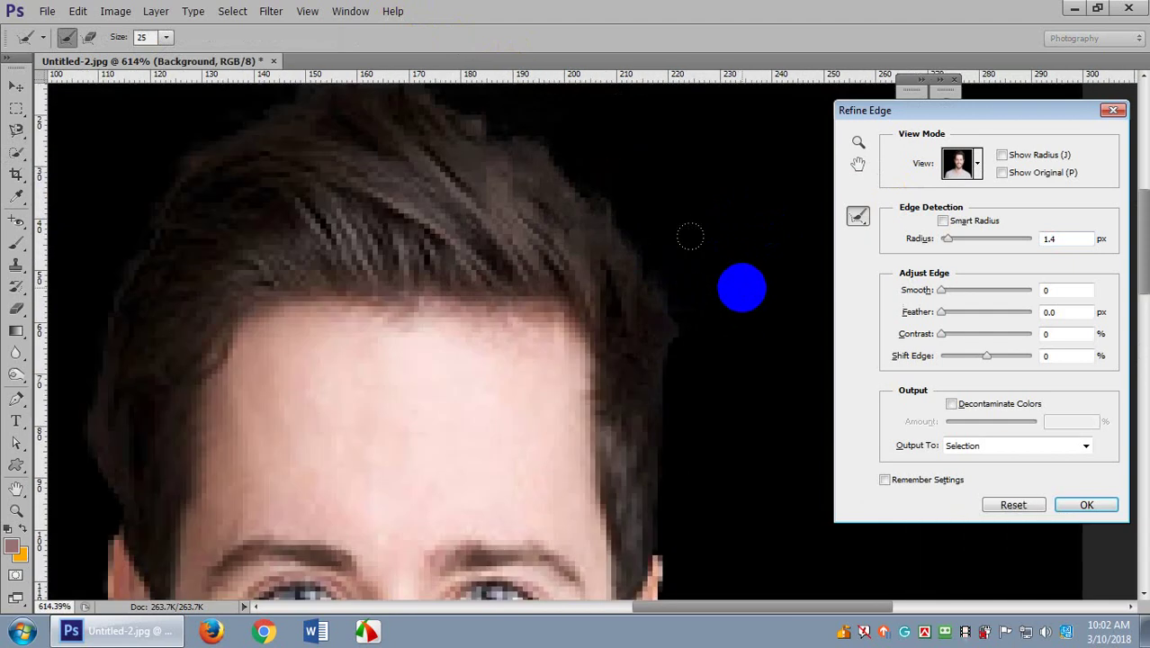
scroll(641, 290, "down", 1)
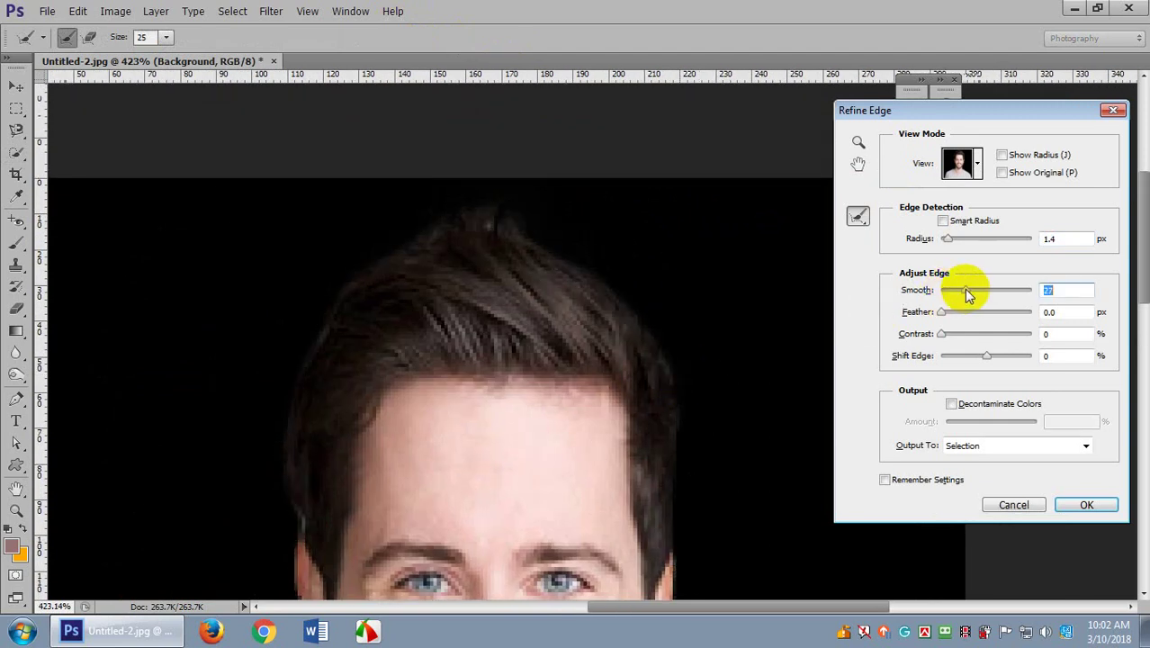
Set Smooth to 4, and try the Feather and Contrast adjustments before returning both to 0.
left_click_drag(966, 292, 919, 299)
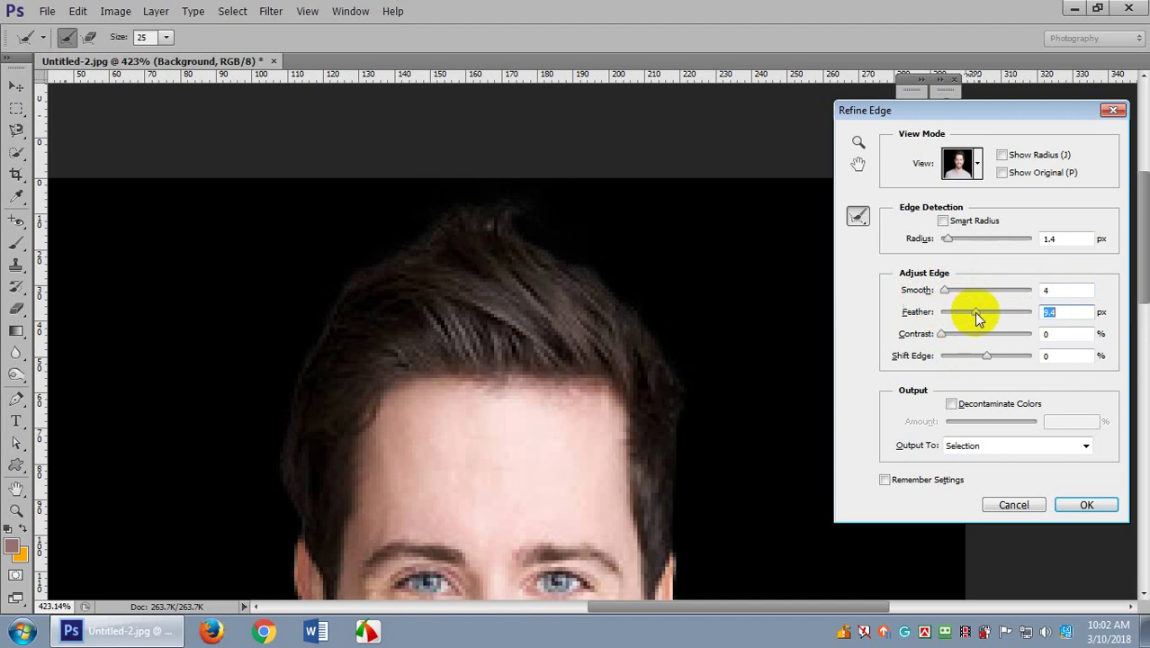
type("0")
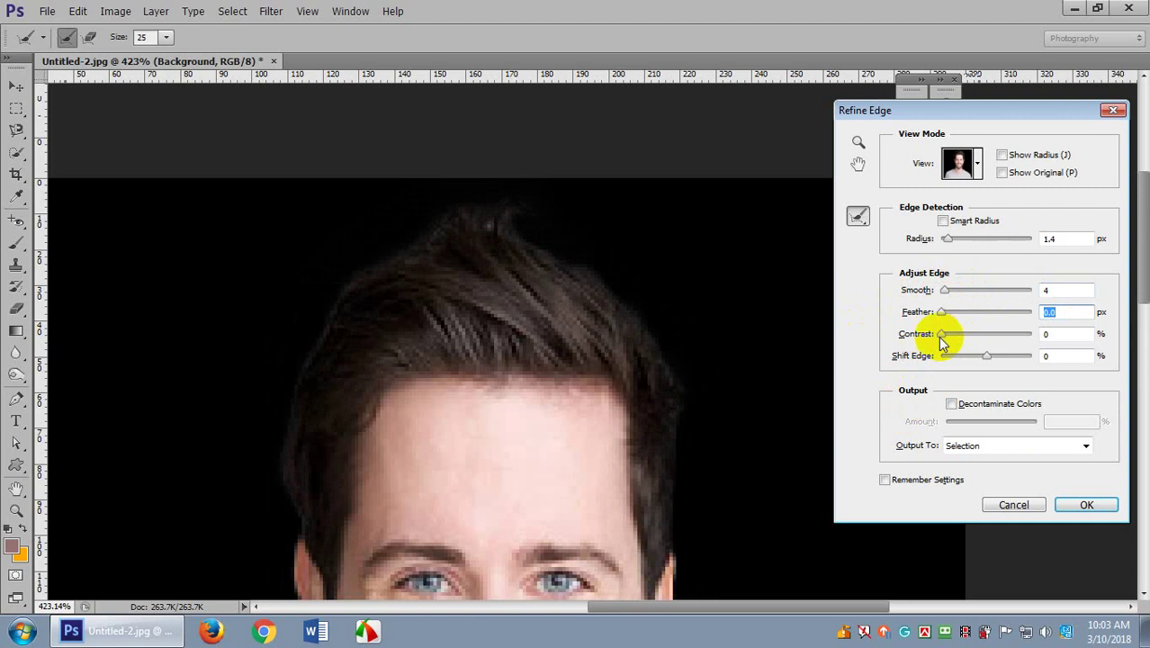
left_click_drag(942, 342, 886, 329)
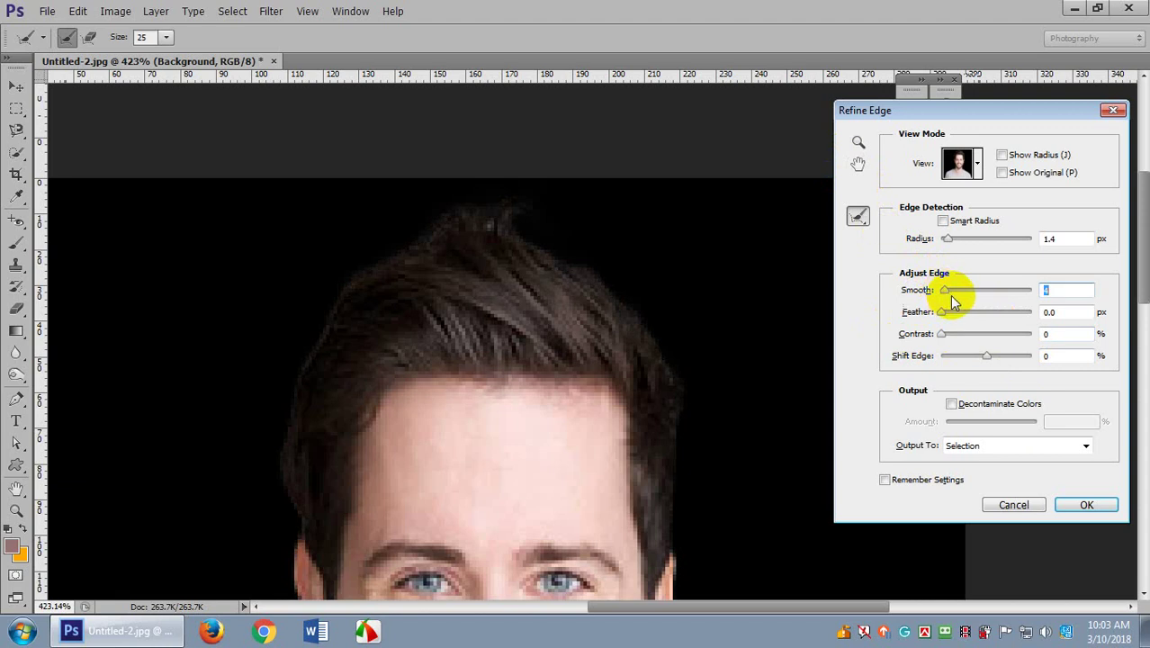
left_click(1039, 556)
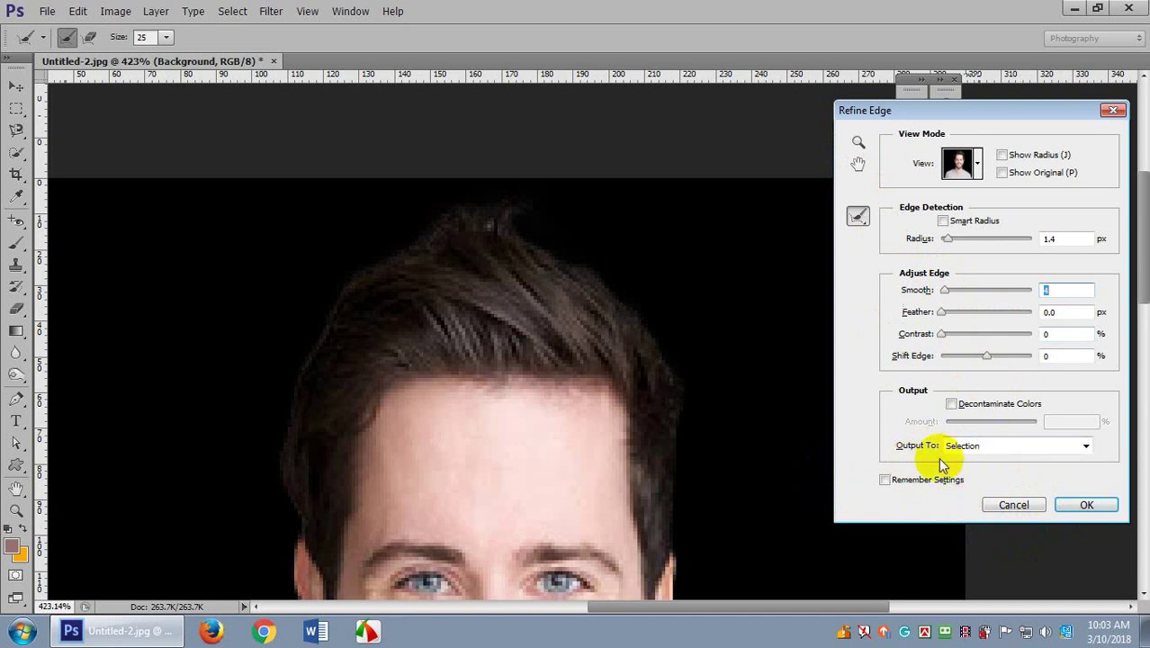
Output the refined edge to a New Layer with Layer Mask.
left_click(1005, 450)
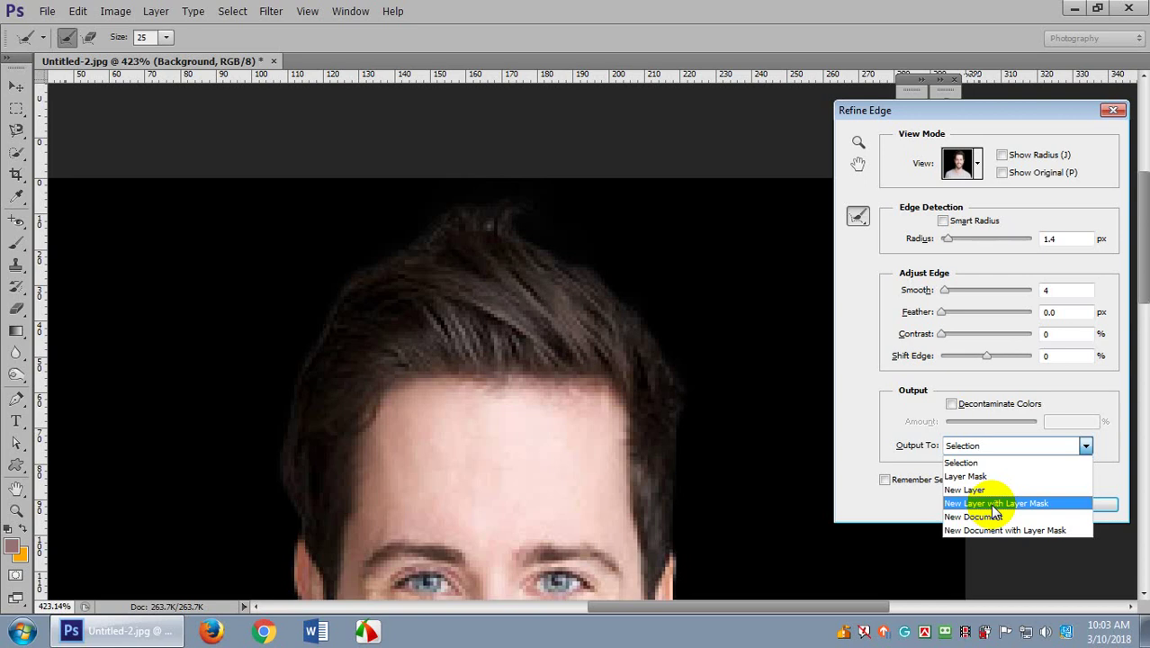
left_click(981, 505)
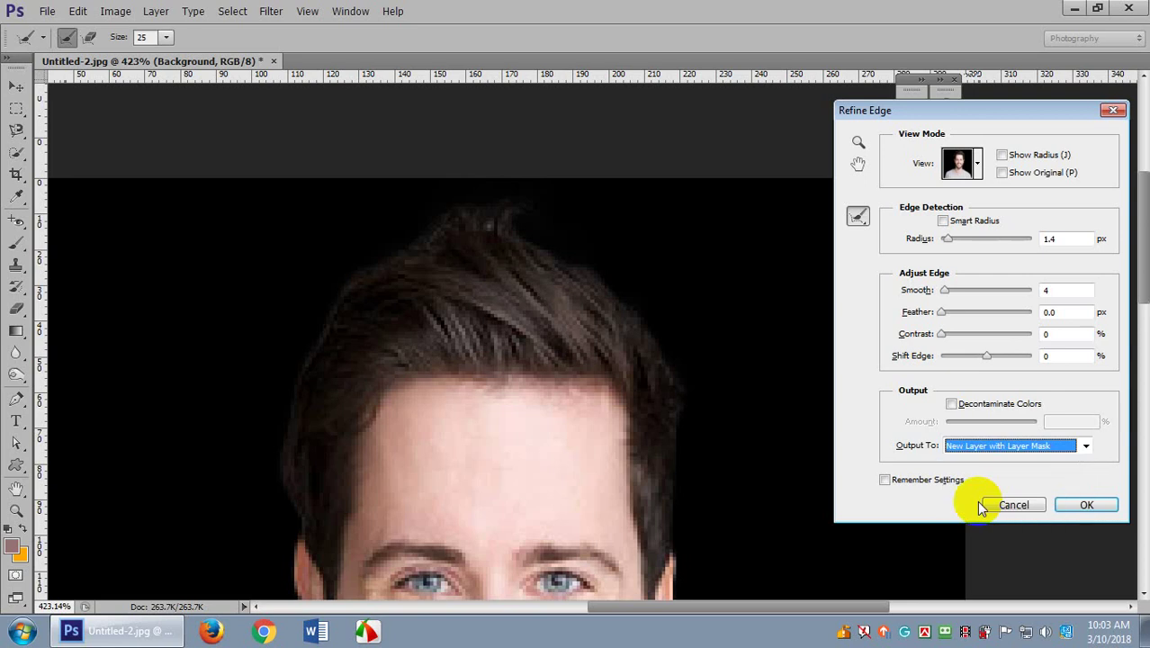
left_click(1087, 505)
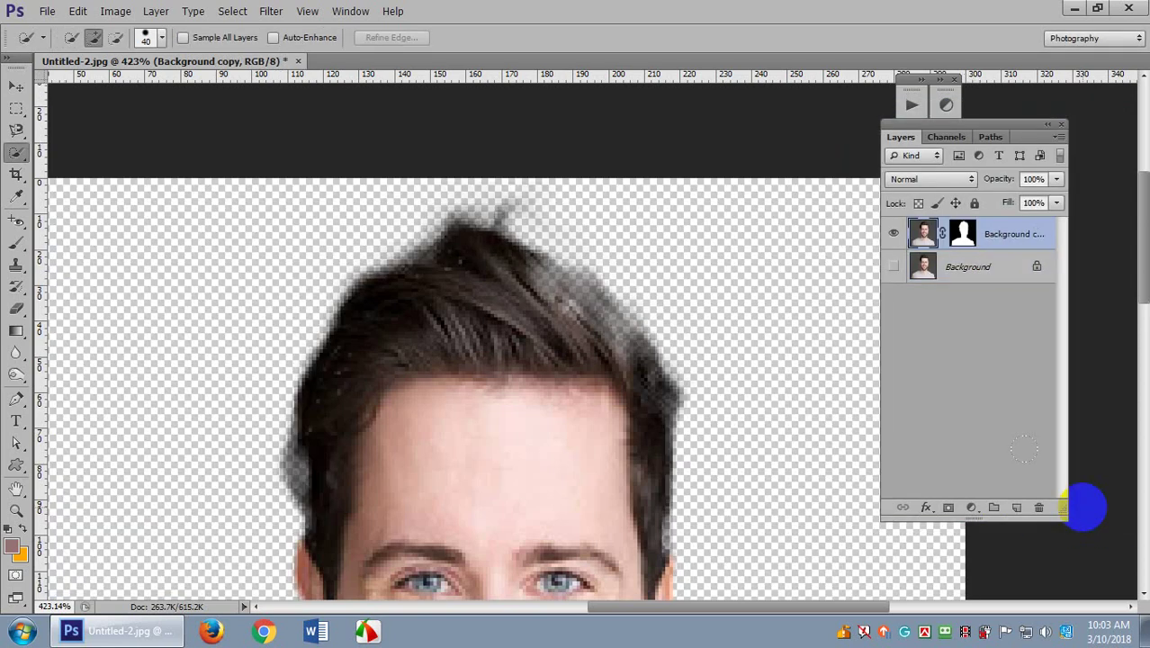
Discard the stray quick selection on the cutout and revert the portrait to its saved version.
mouse_move(750, 386)
left_mouse_down()
mouse_move(680, 360)
mouse_move(501, 208)
mouse_move(526, 295)
mouse_move(612, 359)
mouse_move(623, 391)
left_mouse_up()
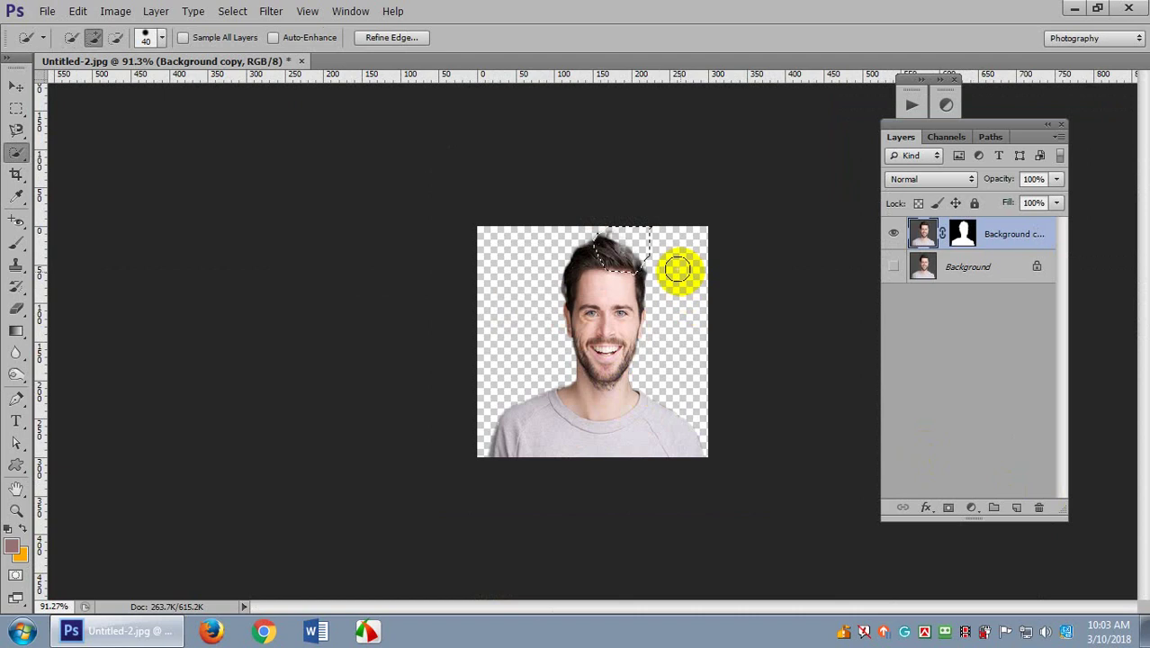
mouse_move(682, 268)
left_mouse_down()
mouse_move(663, 321)
mouse_move(621, 300)
left_mouse_up()
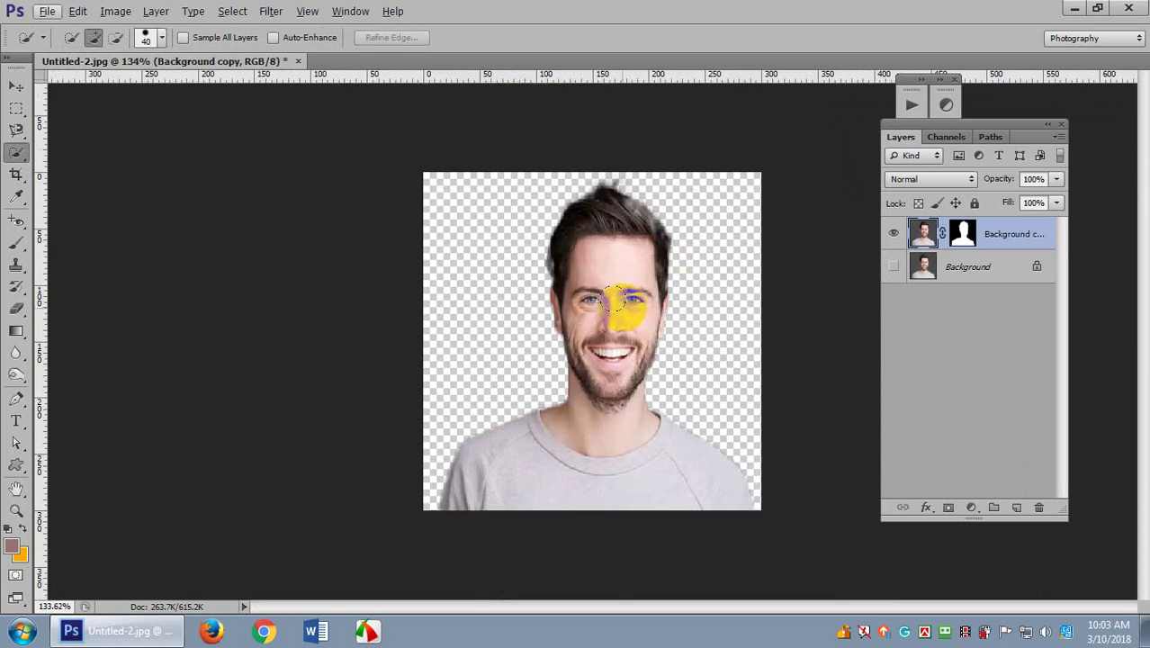
key("F12")
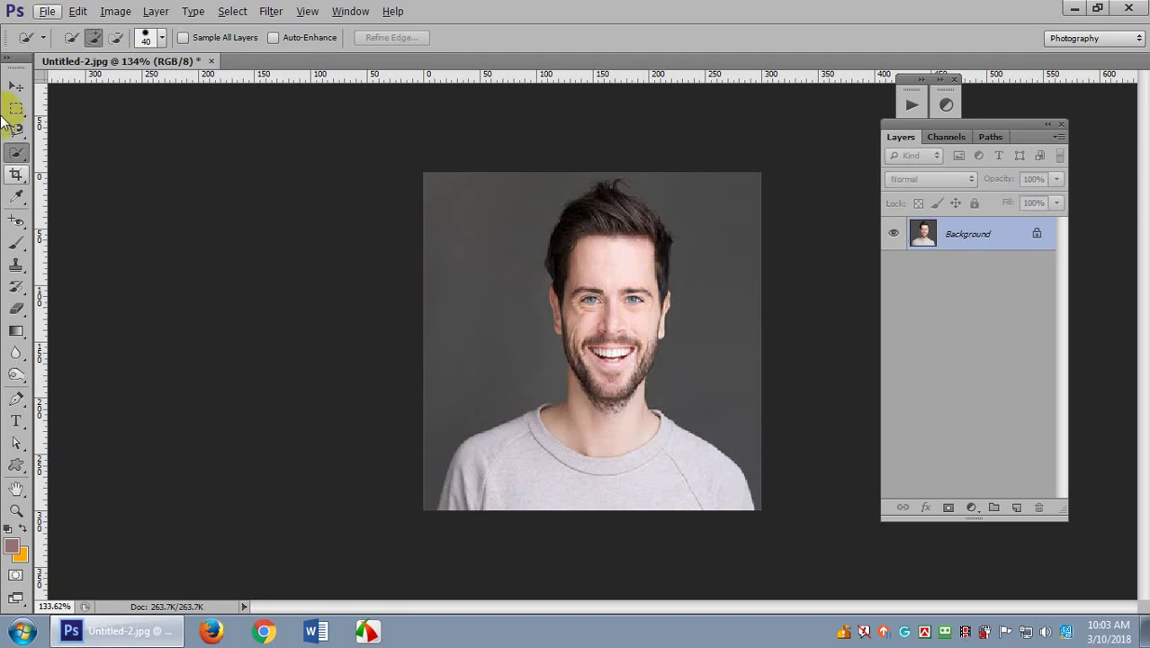
left_click(45, 11)
left_click(470, 11)
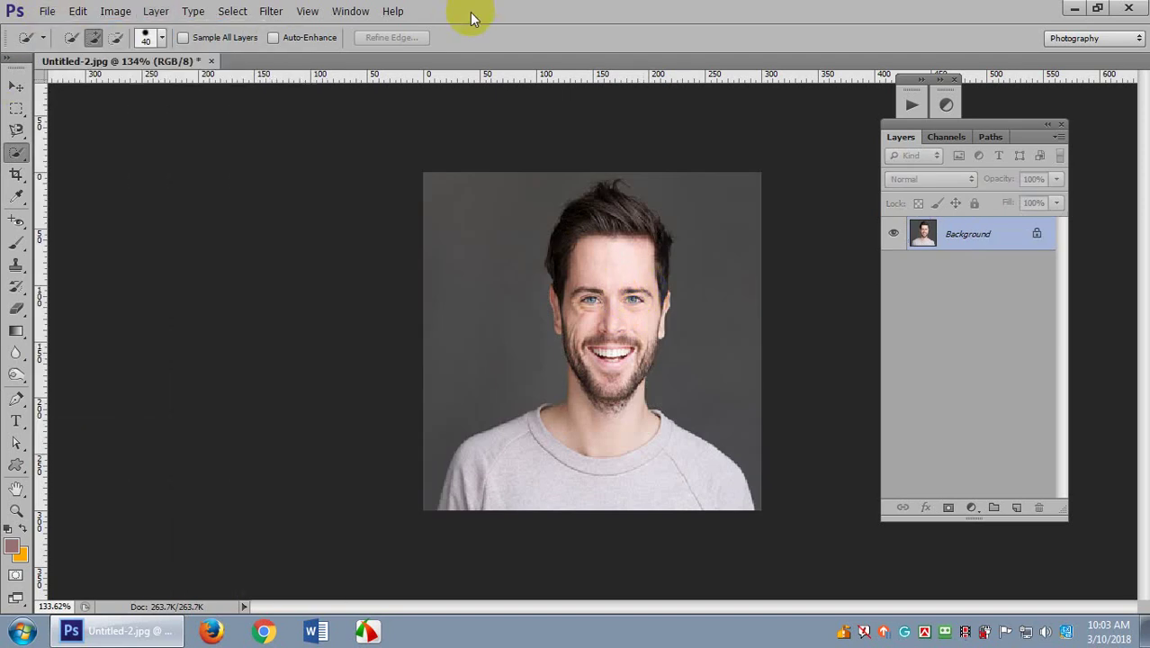
left_click(162, 115)
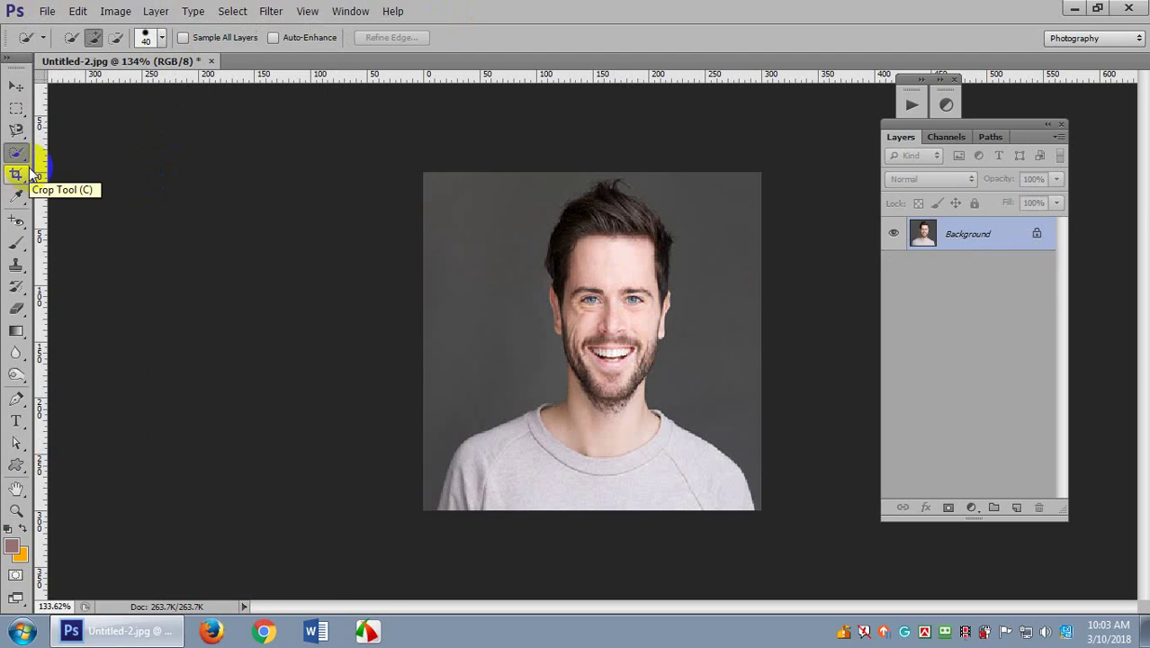
left_click(213, 318)
left_click(66, 159)
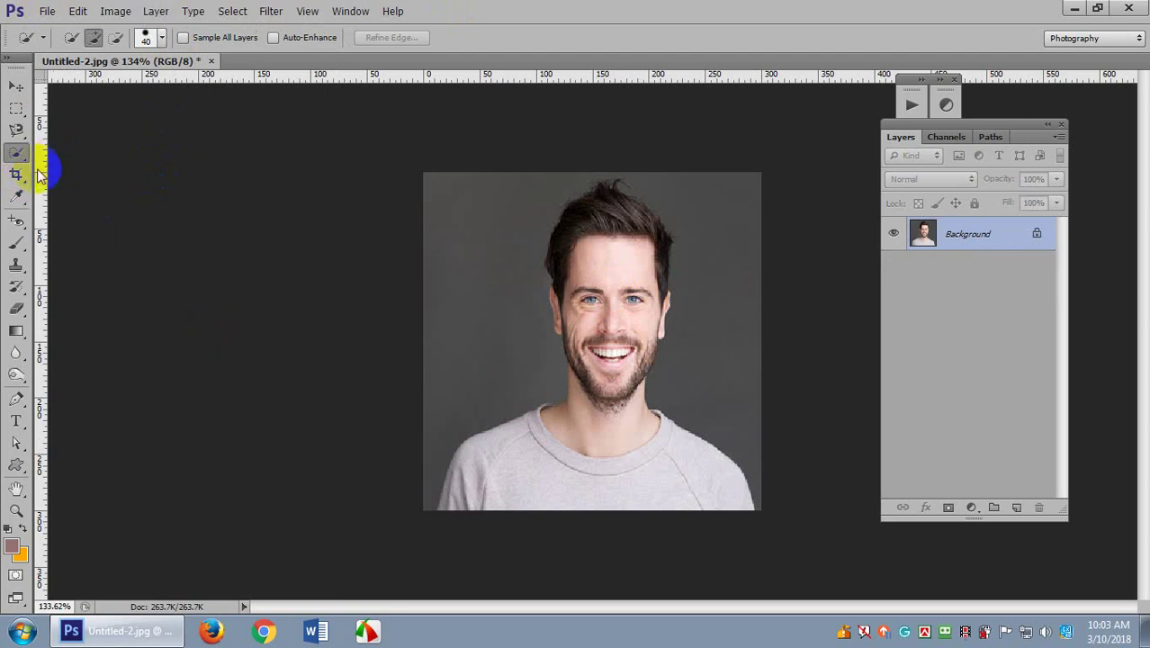
left_click(72, 74)
Open style10.jpg from the help image folder inside the desktop's Daktop folder and dock it as a document tab.
left_click(48, 10)
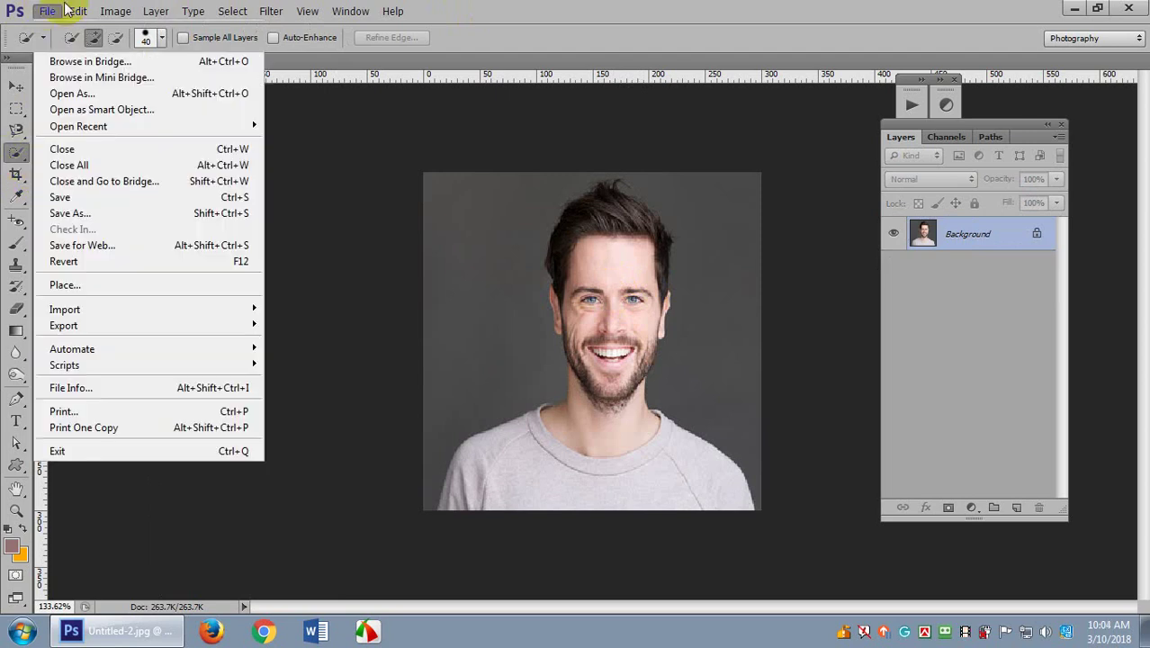
left_click(67, 44)
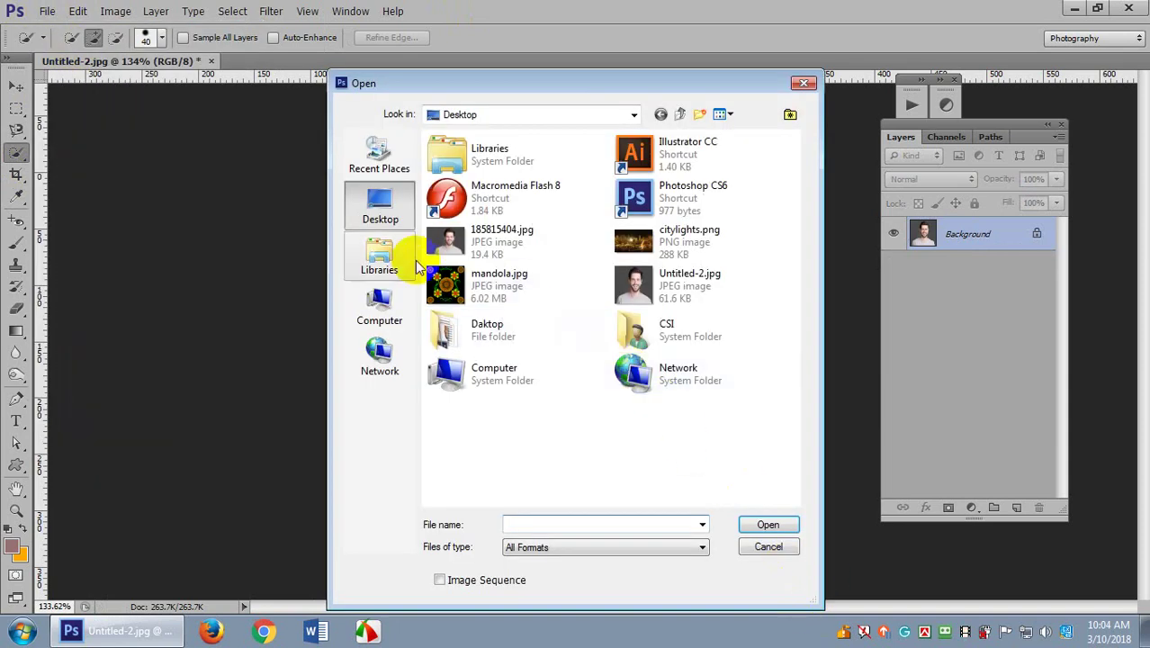
left_click(379, 307)
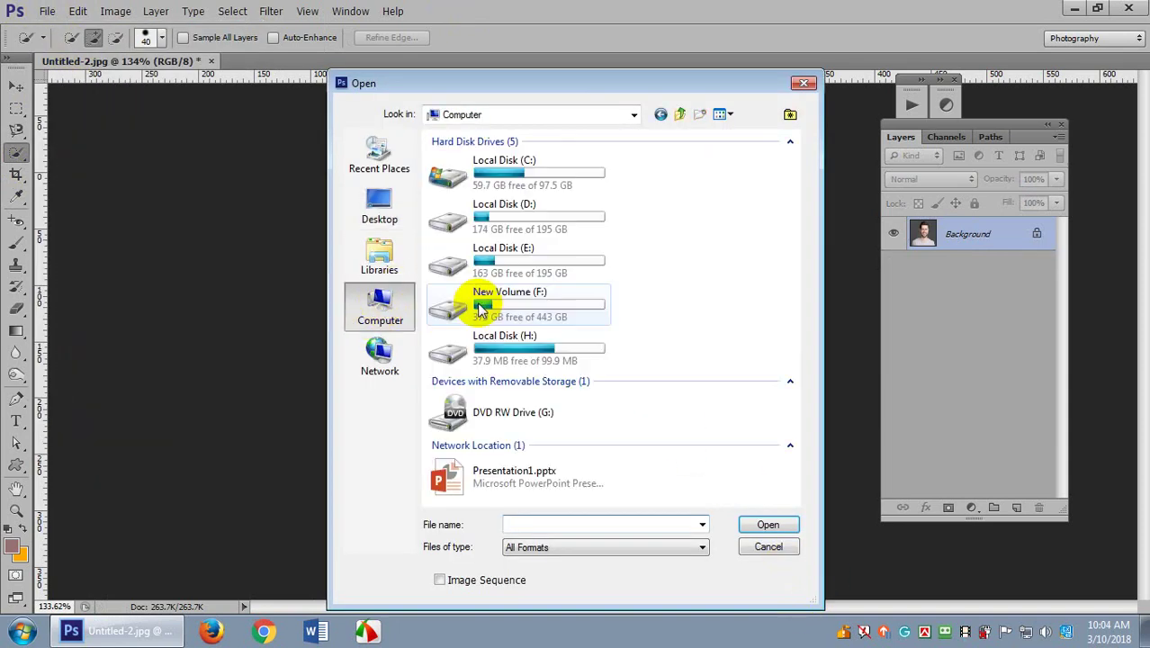
left_click(379, 207)
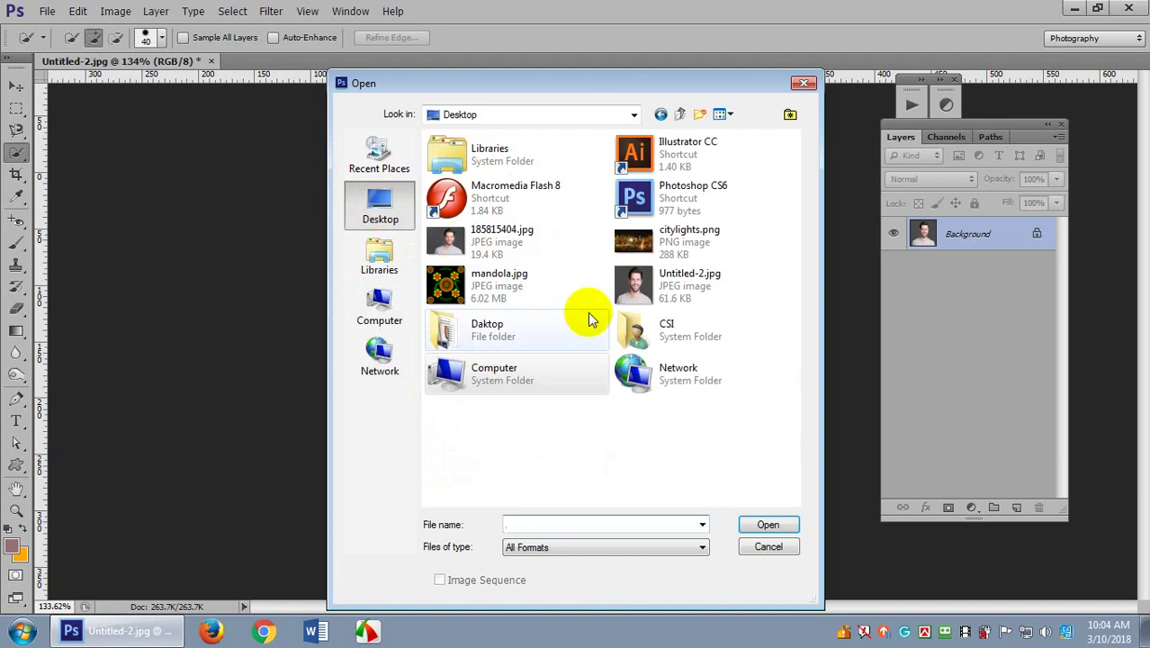
double_click(494, 343)
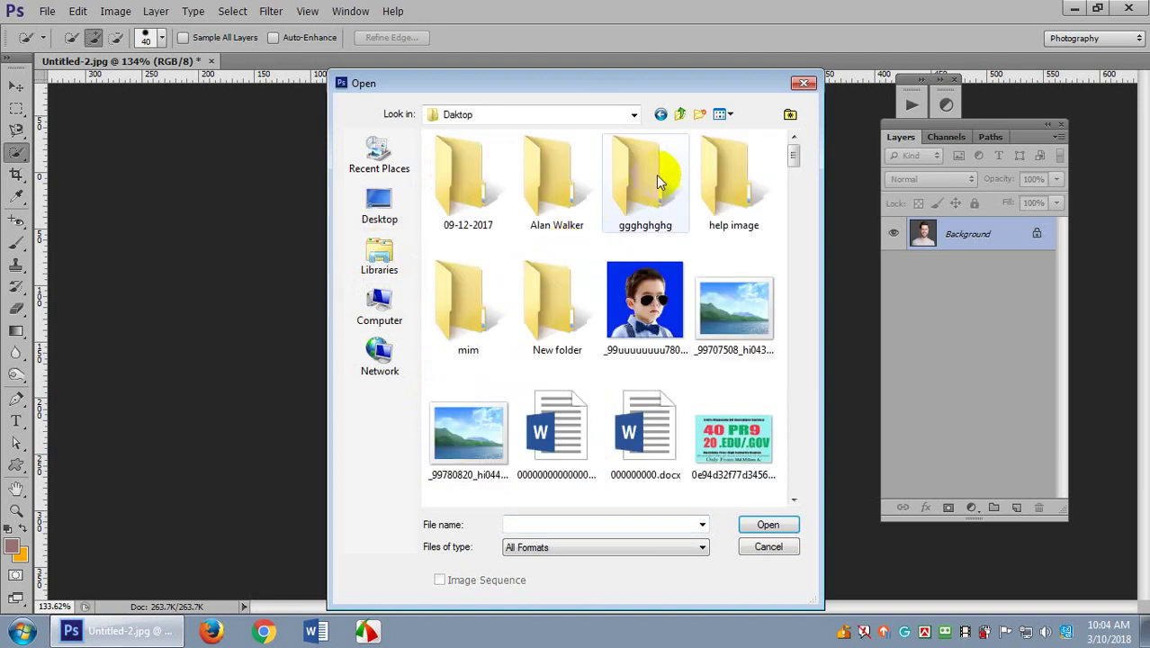
double_click(725, 181)
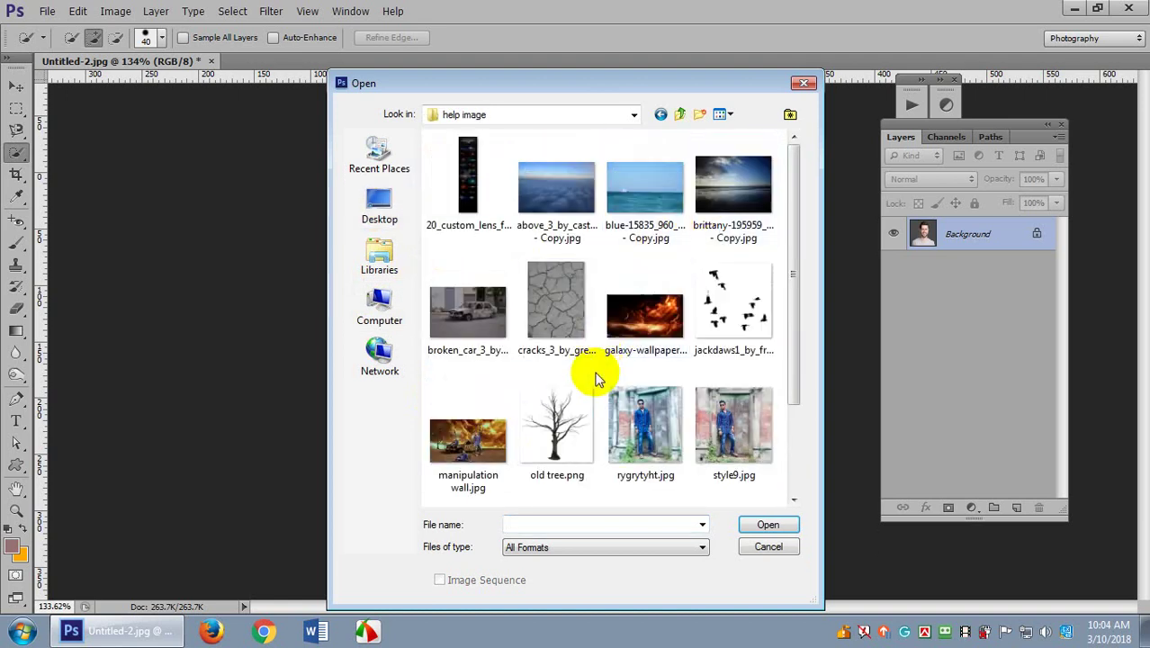
scroll(597, 385, "down", 1)
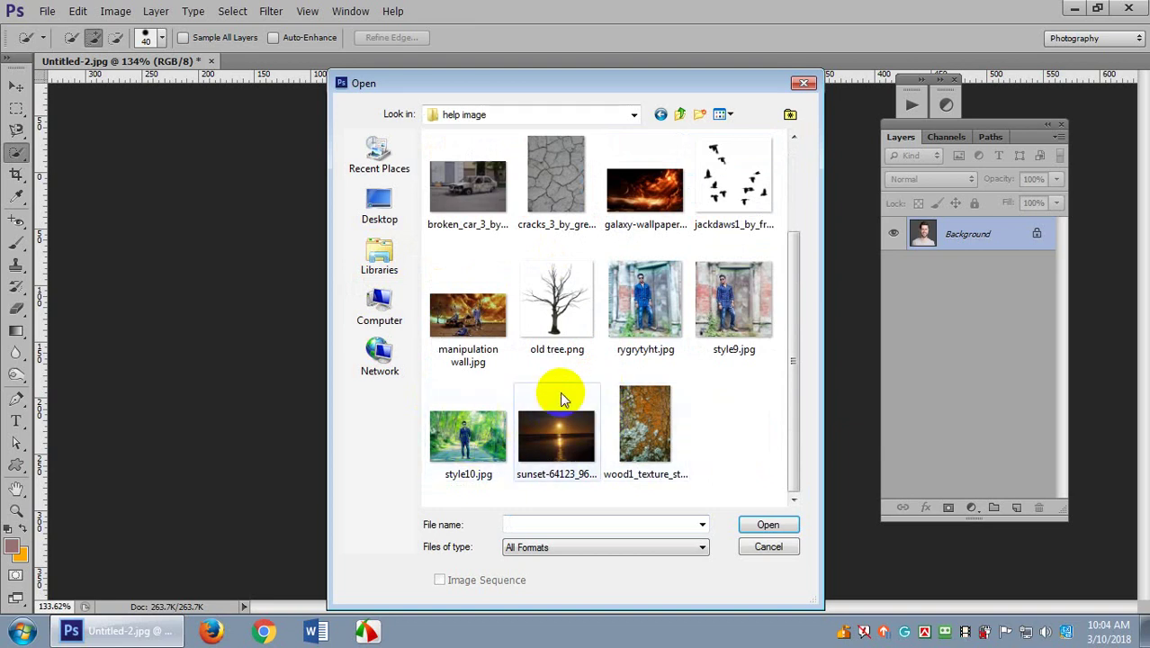
left_click(476, 439)
double_click(477, 439)
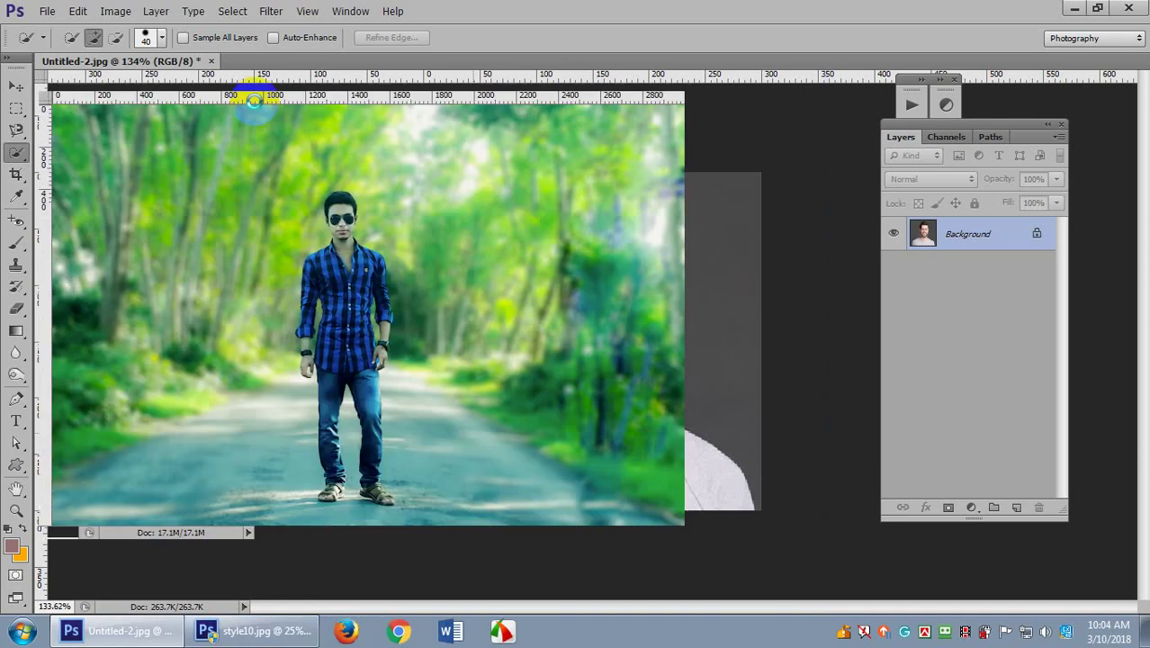
left_click_drag(255, 99, 448, 105)
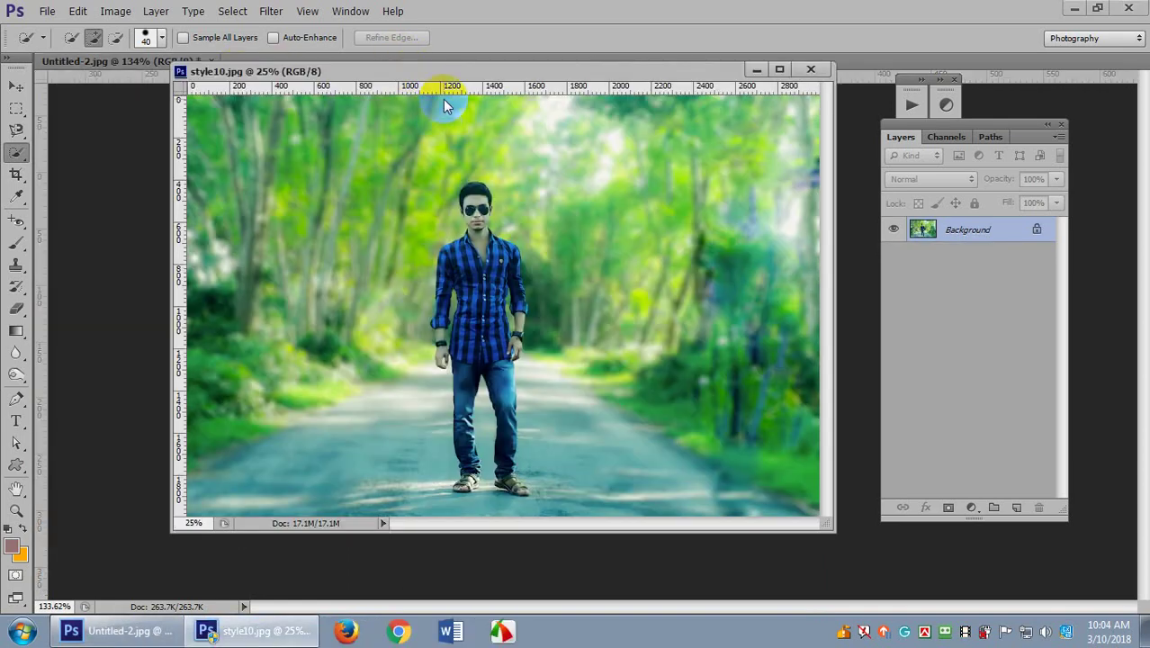
left_click_drag(414, 71, 378, 60)
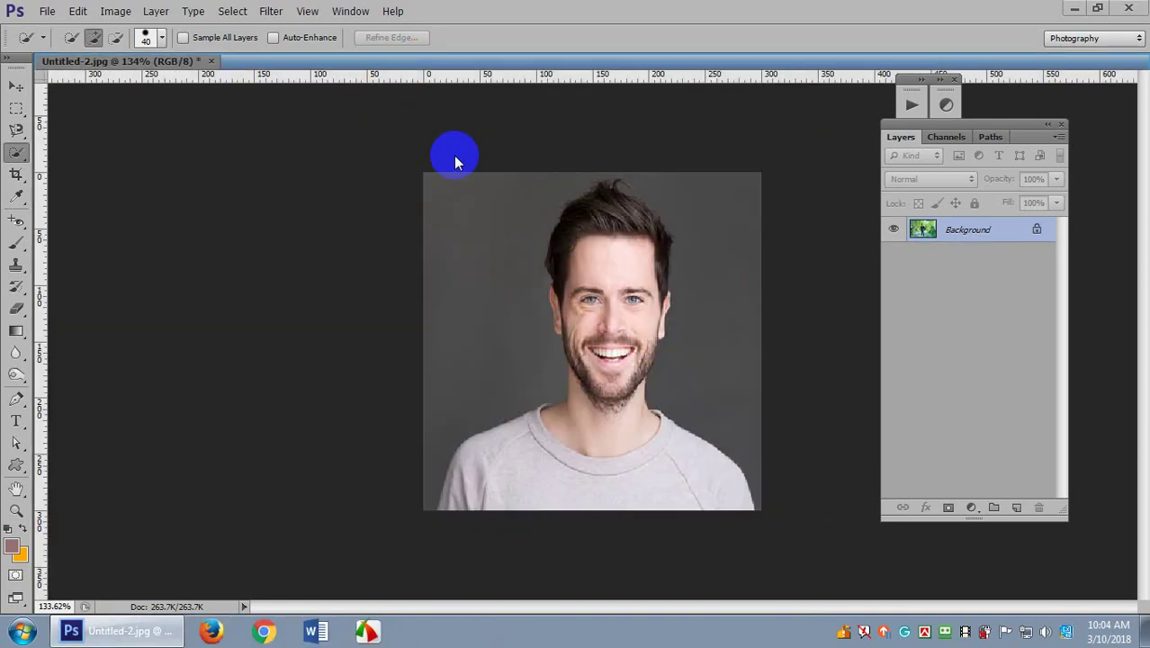
Paint a quick selection over the man in the plaid shirt, from his hair through his arms, hands and upper jeans.
scroll(578, 282, "up", 5)
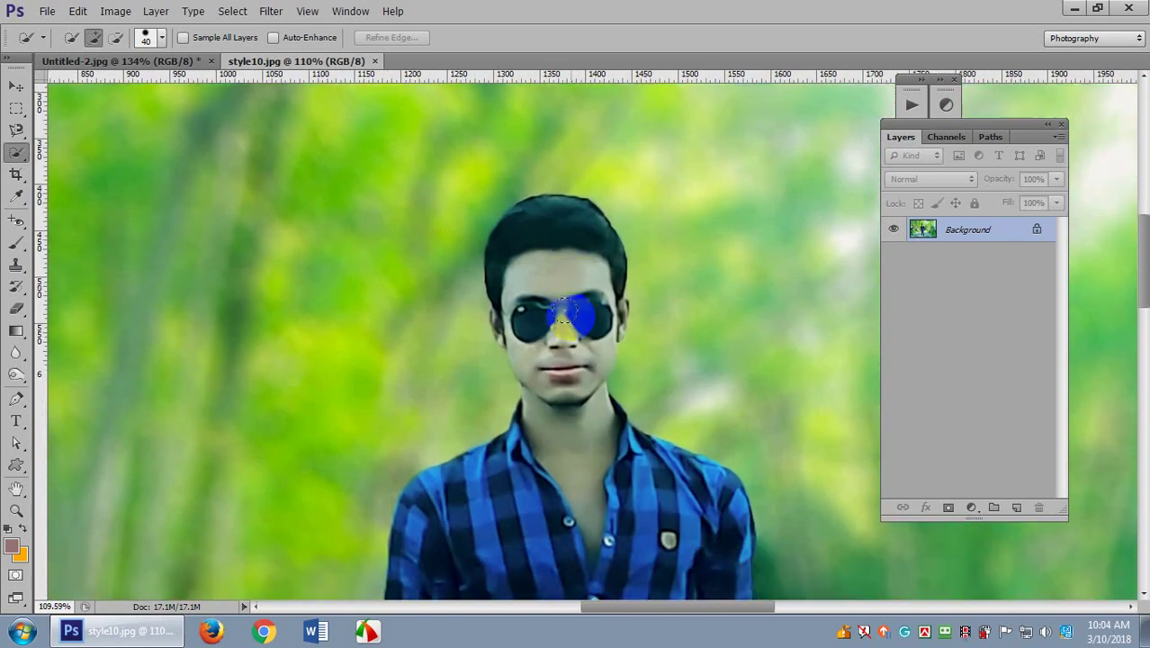
mouse_move(538, 224)
left_mouse_down()
mouse_move(532, 206)
mouse_move(555, 256)
mouse_move(547, 381)
mouse_move(533, 303)
mouse_move(525, 338)
mouse_move(599, 303)
mouse_move(537, 562)
mouse_move(526, 476)
mouse_move(461, 520)
mouse_move(619, 503)
mouse_move(652, 425)
mouse_move(642, 303)
mouse_move(698, 328)
mouse_move(719, 388)
mouse_move(725, 270)
mouse_move(739, 478)
mouse_move(565, 522)
mouse_move(570, 450)
mouse_move(636, 309)
mouse_move(570, 391)
mouse_move(405, 270)
mouse_move(442, 391)
mouse_move(515, 329)
mouse_move(565, 404)
mouse_move(689, 441)
left_mouse_up()
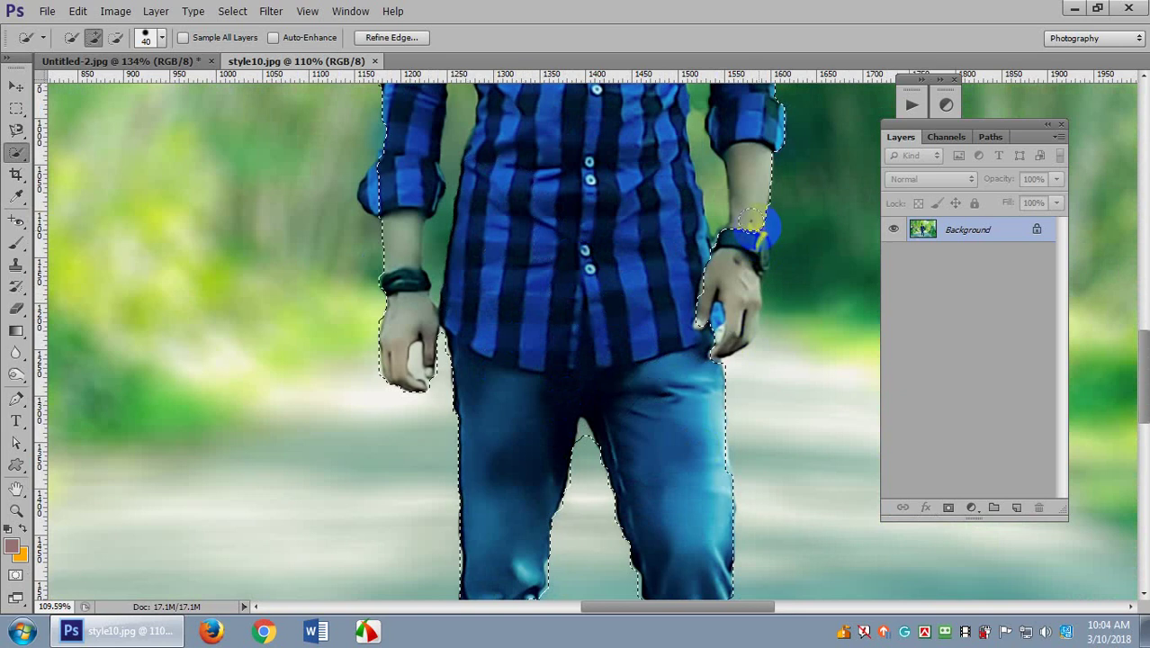
mouse_move(751, 219)
left_mouse_down()
mouse_move(713, 295)
mouse_move(736, 237)
mouse_move(750, 256)
mouse_move(663, 345)
mouse_move(679, 270)
mouse_move(725, 169)
mouse_move(719, 196)
left_mouse_up()
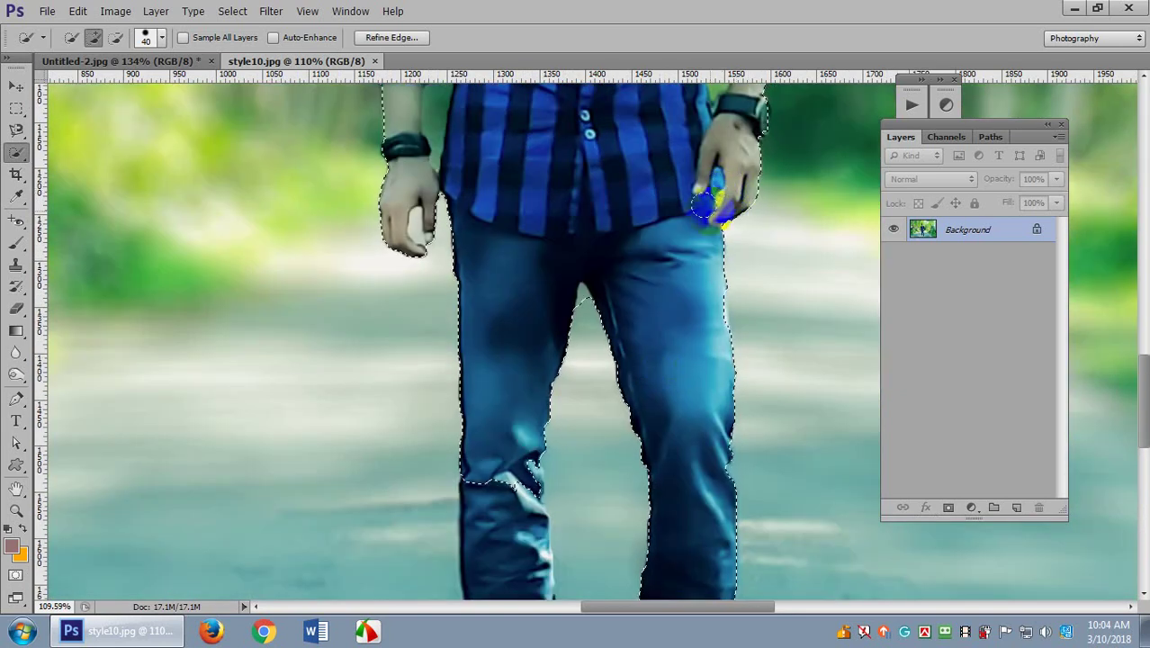
Extend the quick selection down both lower trouser legs to include the cuffs and sandals.
scroll(558, 370, "down", 3)
left_click_drag(530, 377, 506, 458)
scroll(506, 457, "down", 3)
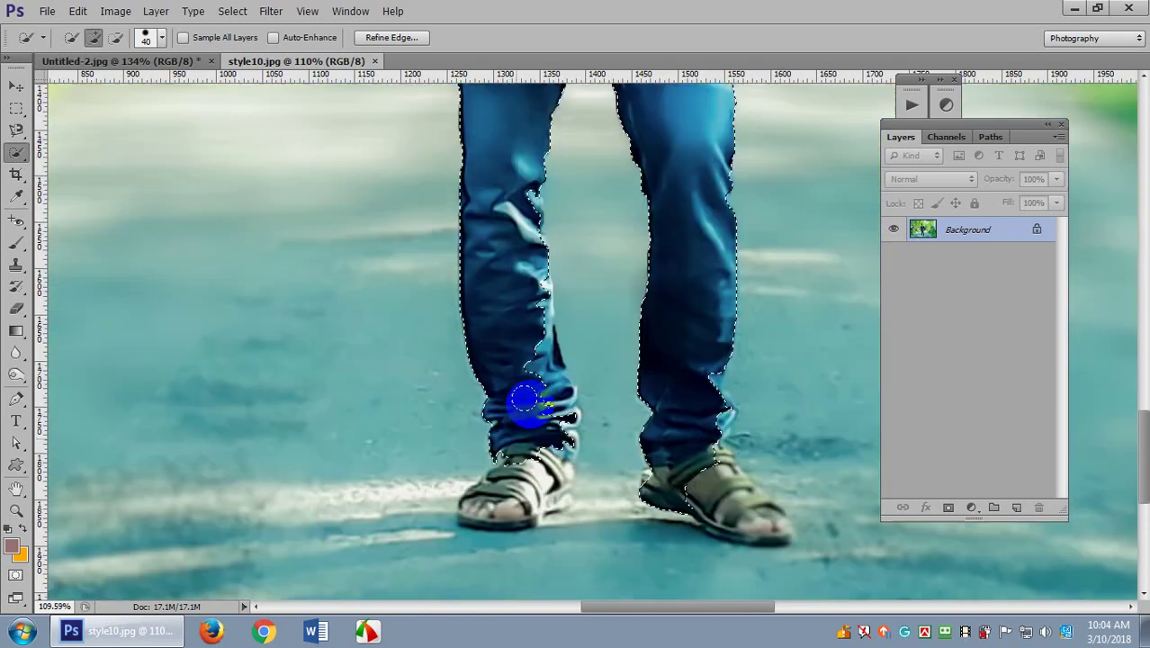
left_click_drag(527, 383, 509, 423)
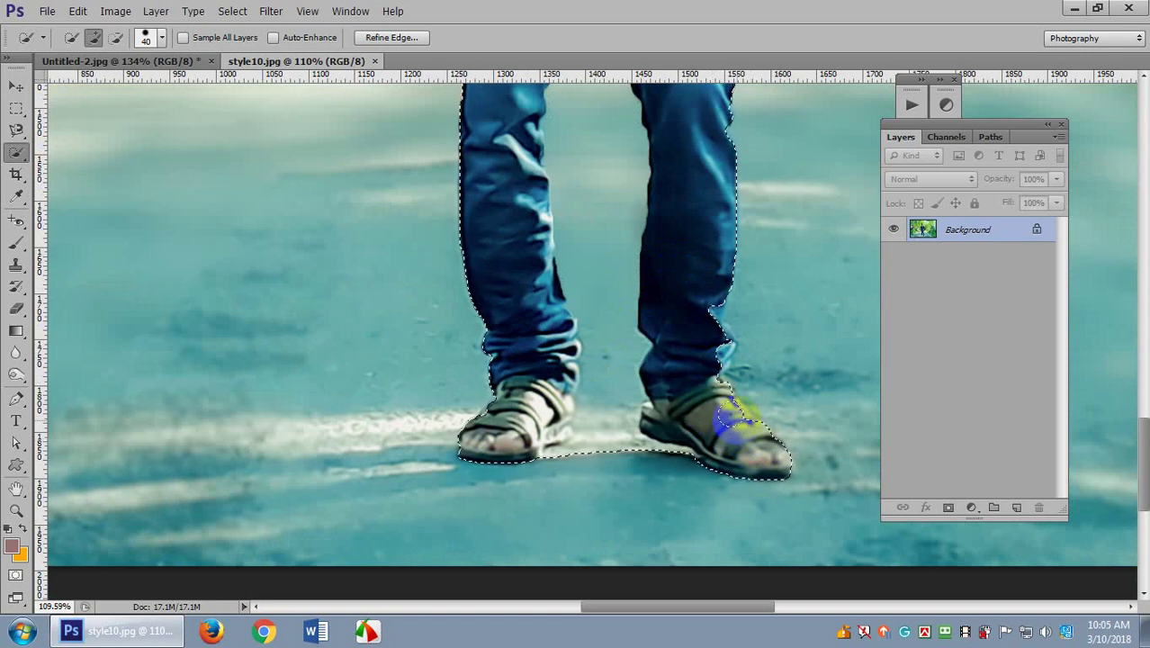
scroll(707, 413, "up", 10)
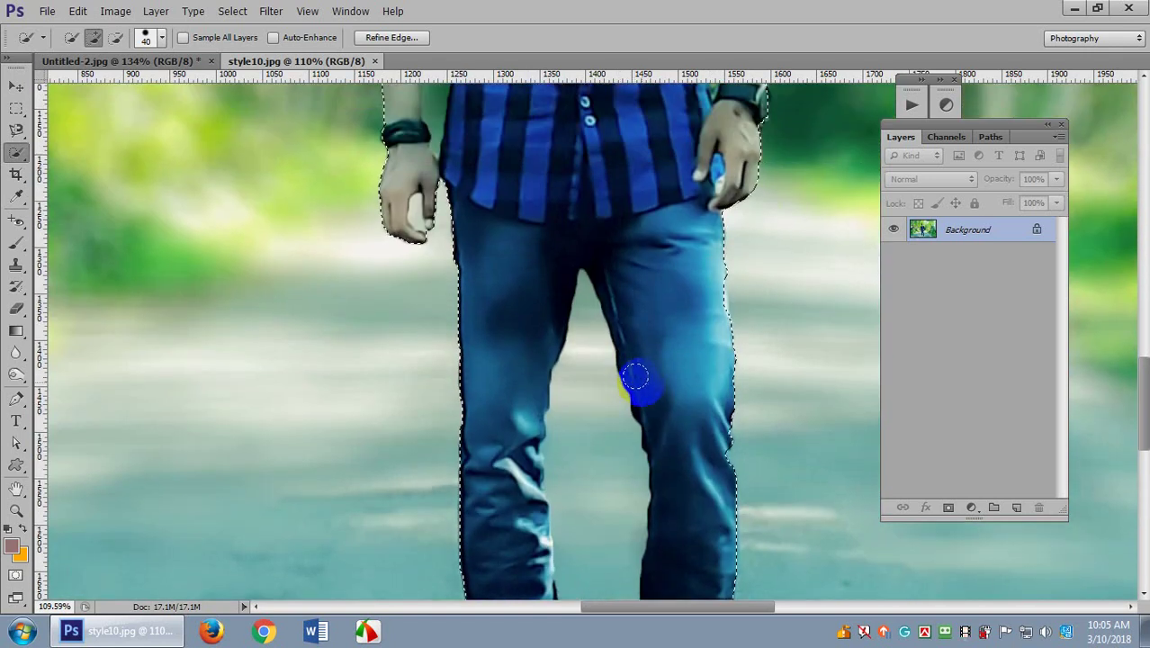
scroll(628, 369, "down", 5)
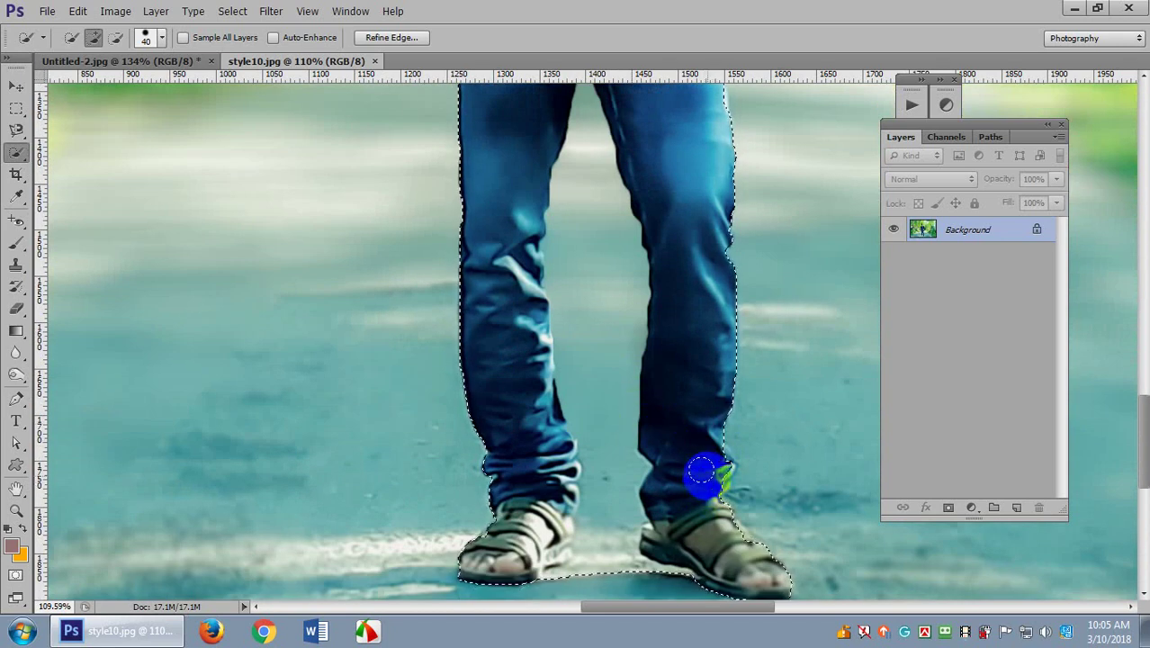
scroll(583, 432, "up", 3)
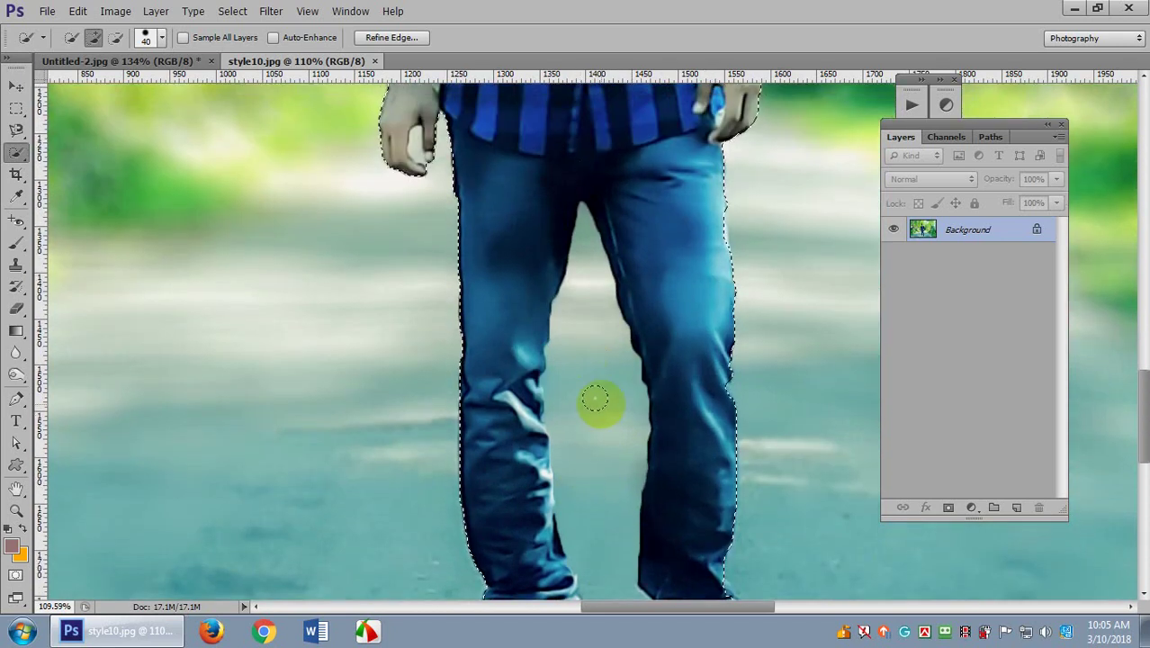
Subtract the green background gap between the man's arm and the torso from the selection with a 9 px Quick Selection brush.
scroll(583, 433, "up", 5)
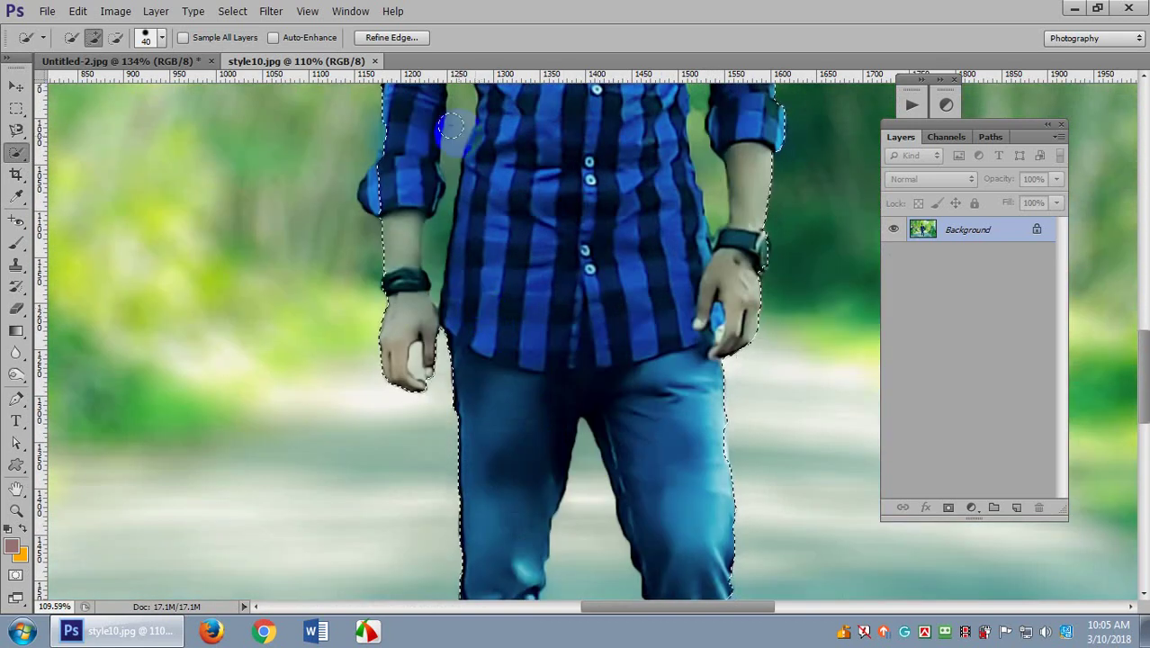
scroll(476, 305, "up", 4)
key("ctrl+r")
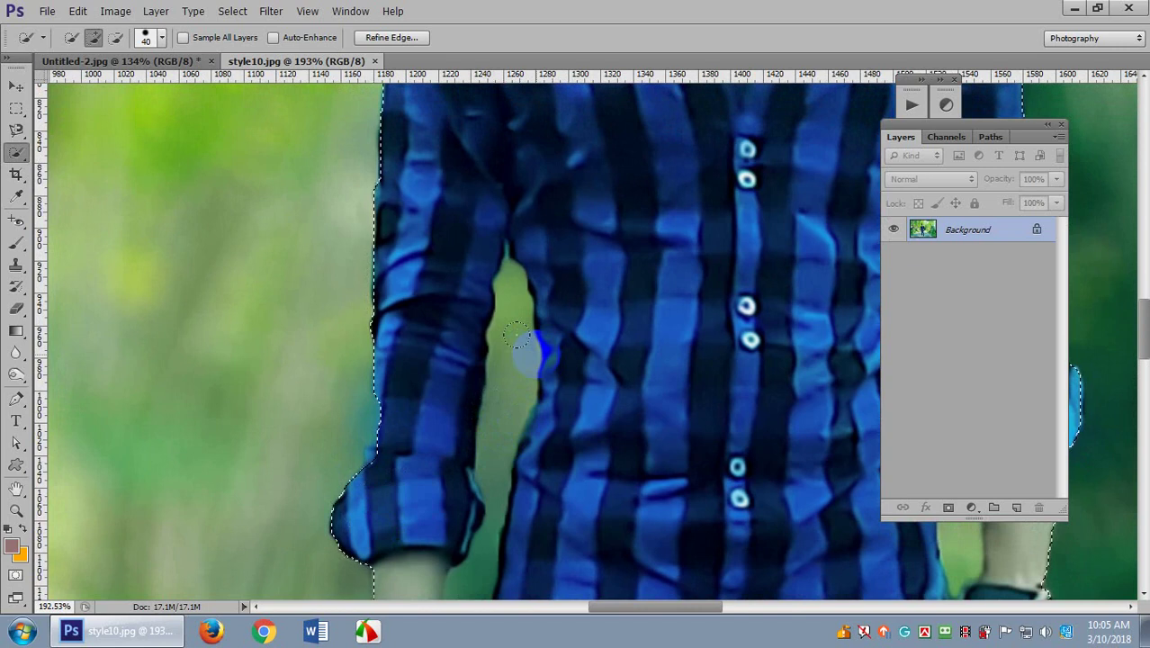
scroll(483, 326, "up", 4)
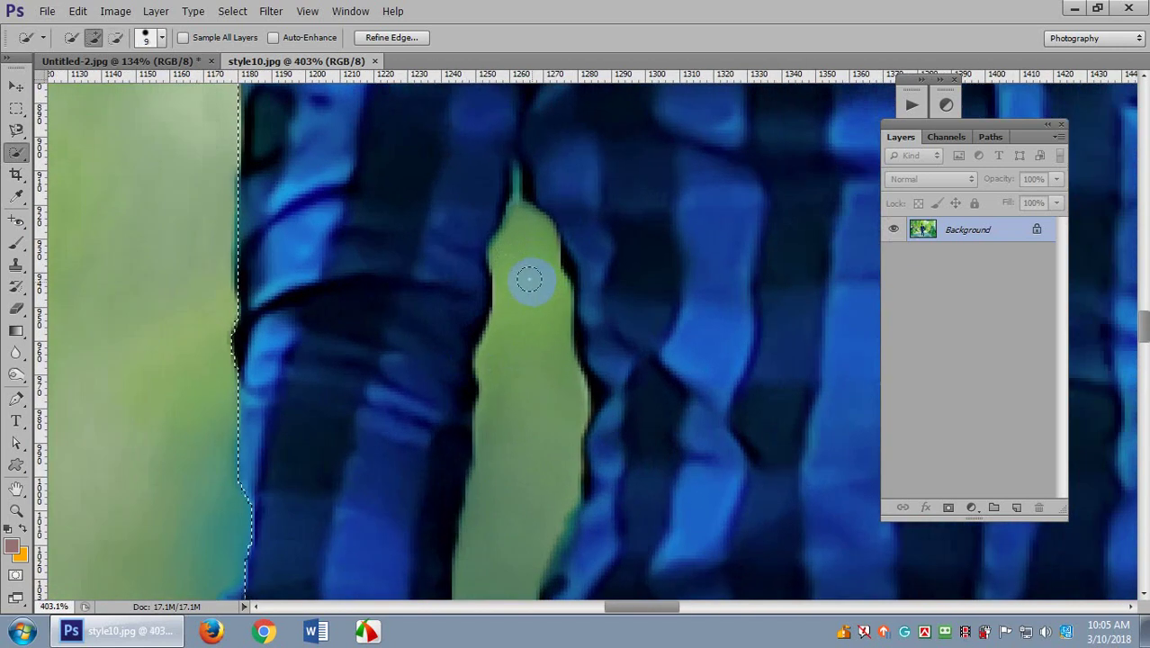
key("alt")
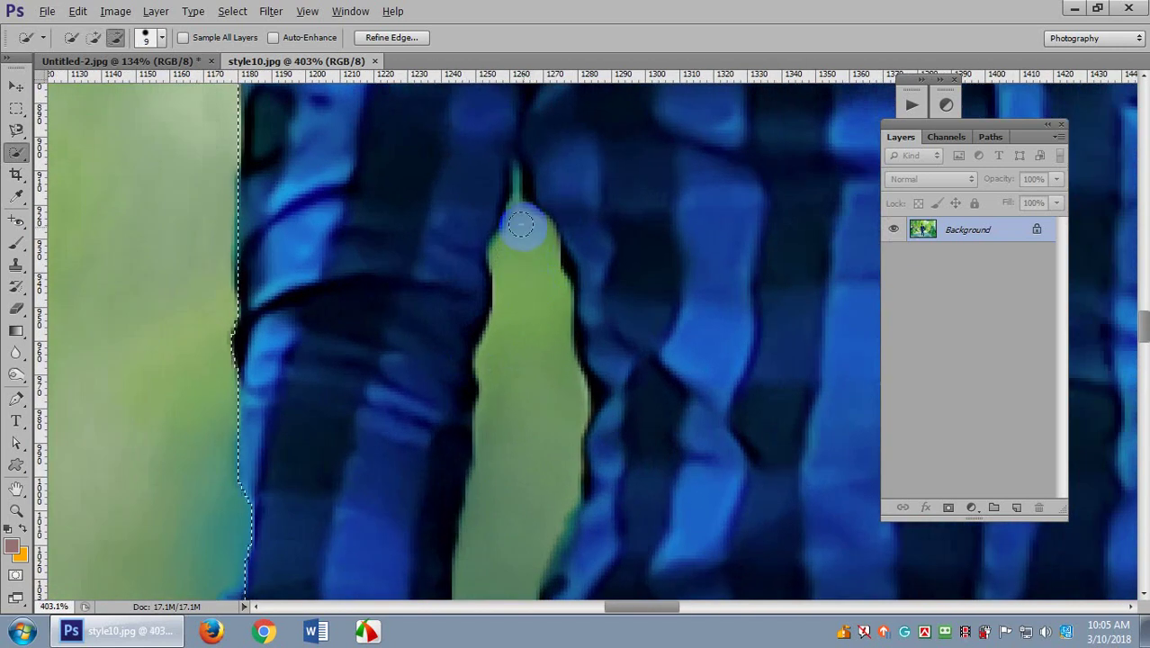
left_click_drag(522, 225, 534, 450)
scroll(537, 387, "down", 5)
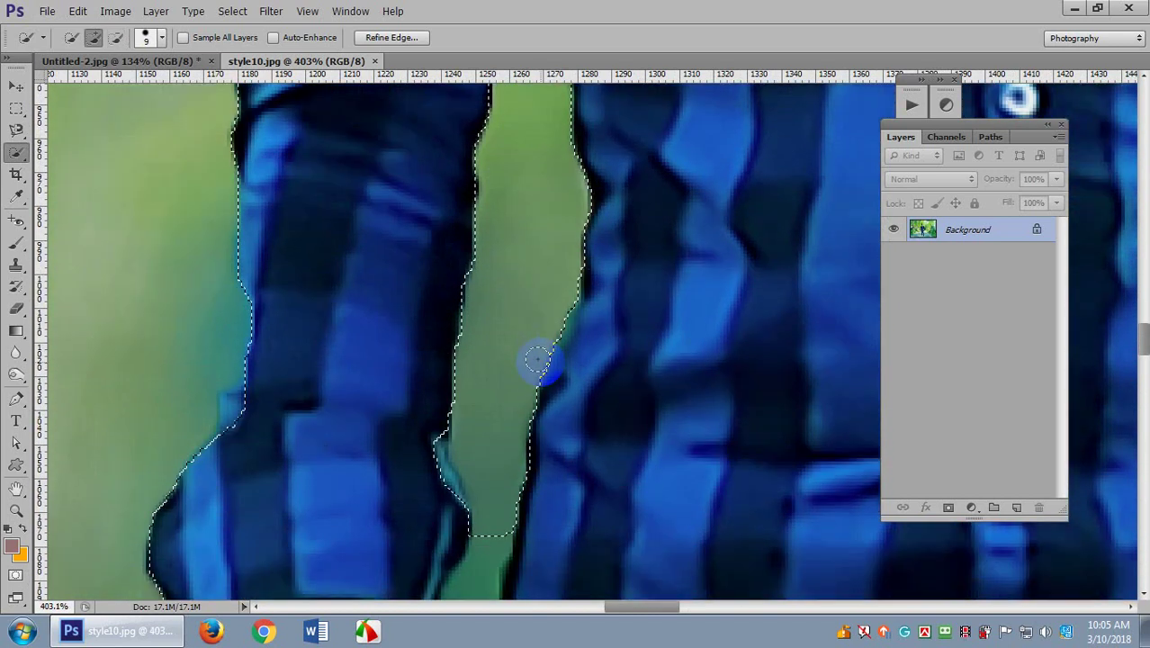
scroll(535, 360, "down", 3)
mouse_move(527, 360)
left_mouse_down()
mouse_move(457, 501)
mouse_move(433, 492)
left_mouse_up()
Extend the subtracted gap down beside the forearm and bracelet towards the hand, tidying the forearm's edge.
scroll(456, 486, "down", 4)
key("alt")
scroll(430, 463, "down", 4)
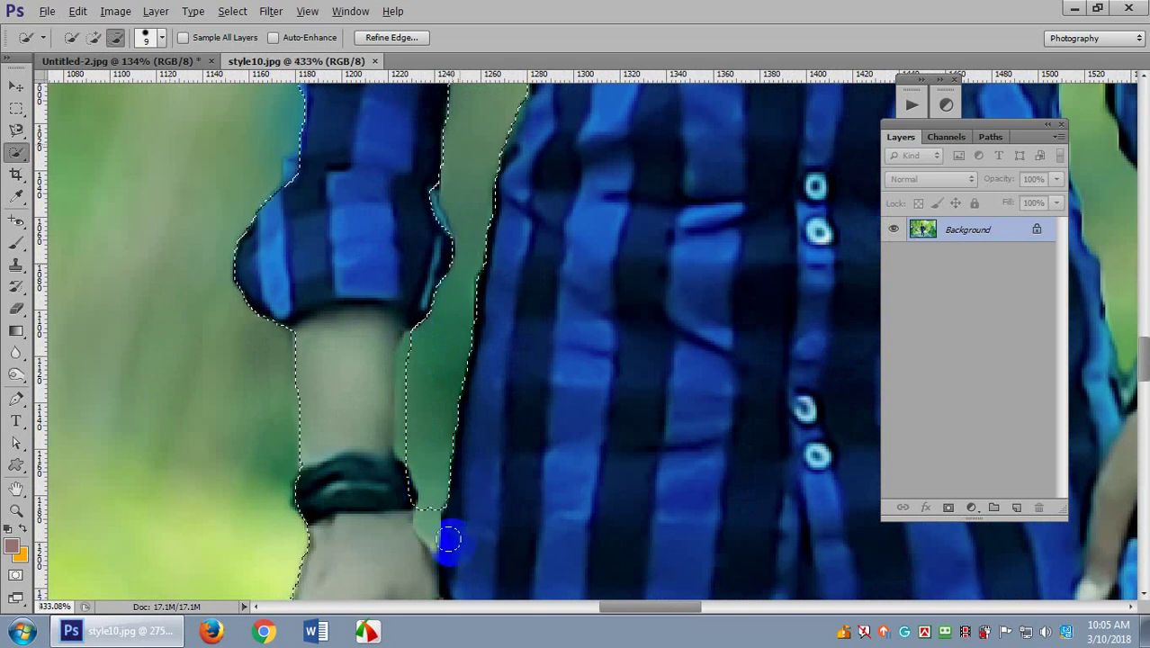
scroll(455, 478, "up", 3)
scroll(441, 436, "down", 1)
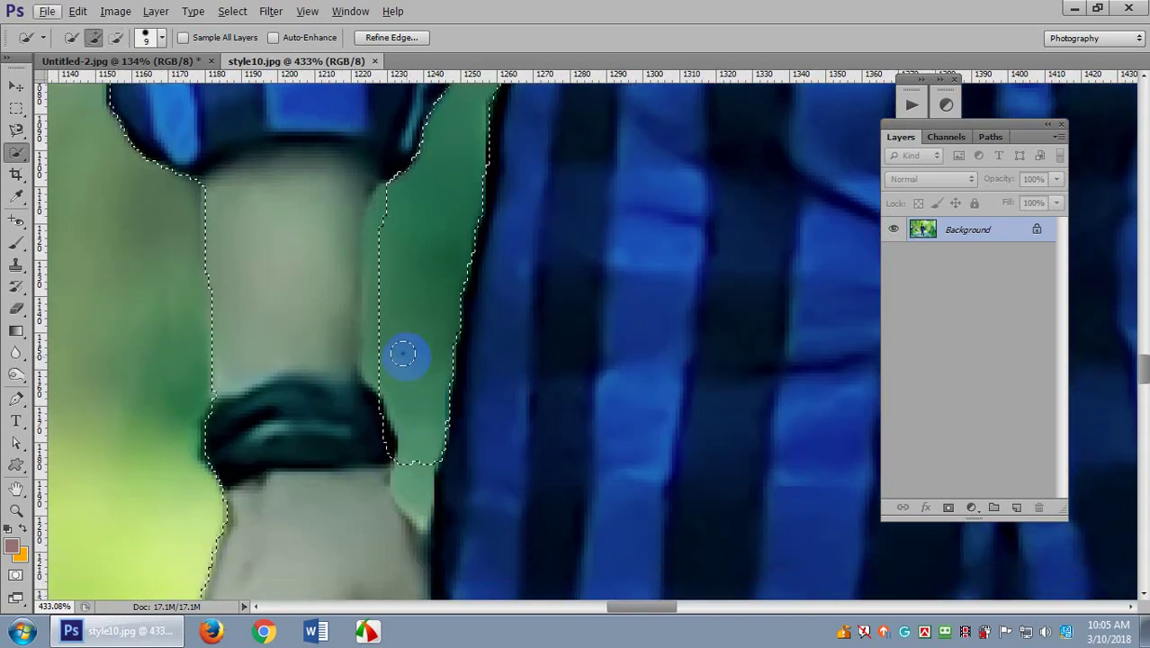
scroll(404, 354, "up", 2)
scroll(405, 356, "down", 1)
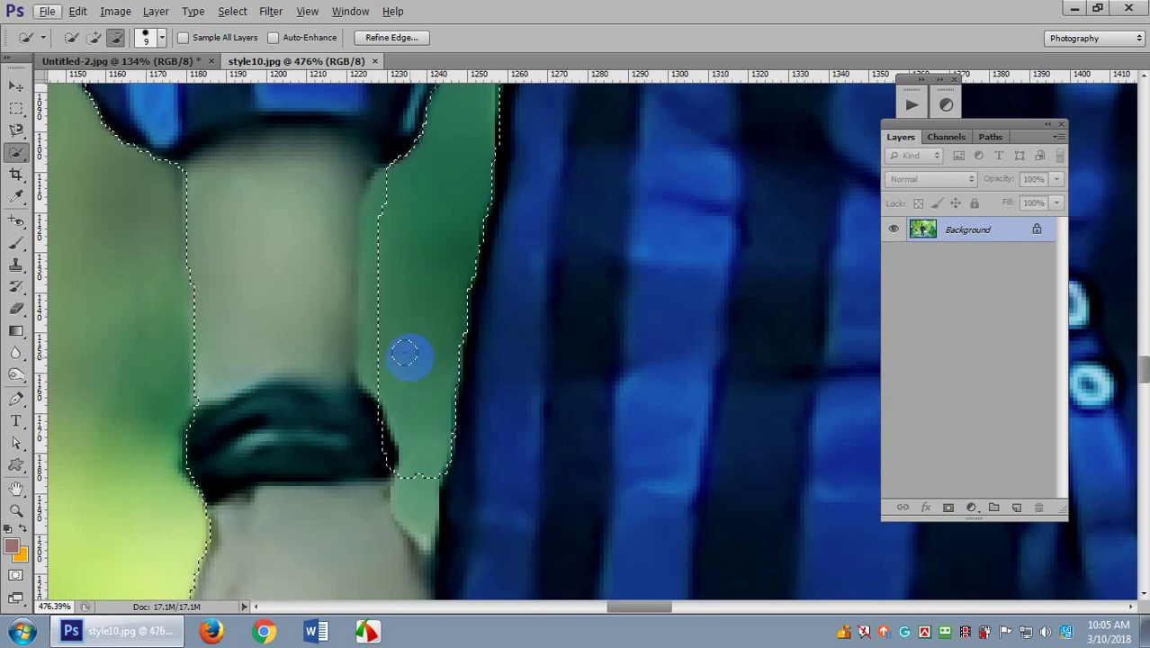
scroll(407, 358, "down", 2)
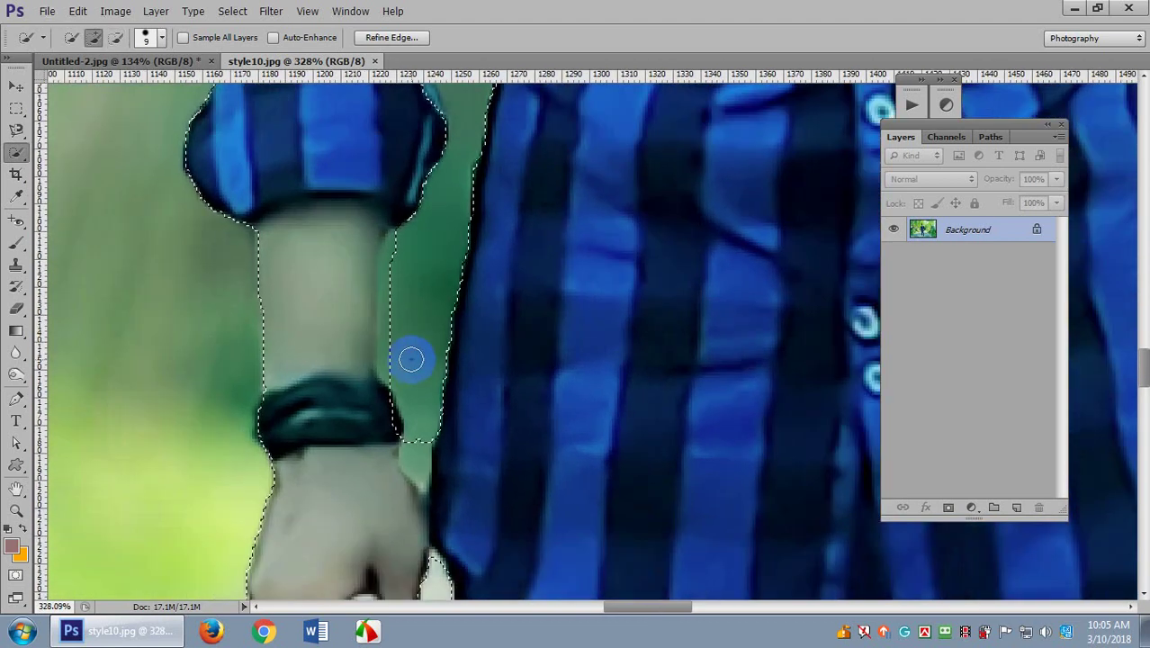
scroll(417, 316, "up", 1)
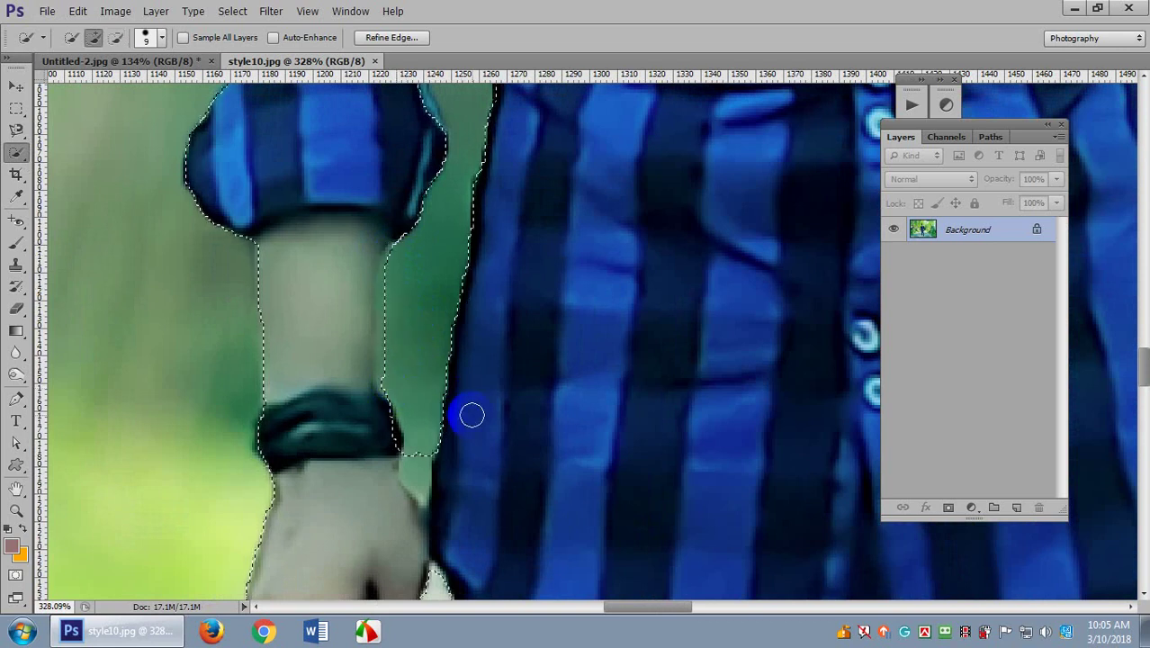
scroll(420, 443, "down", 3)
key("alt")
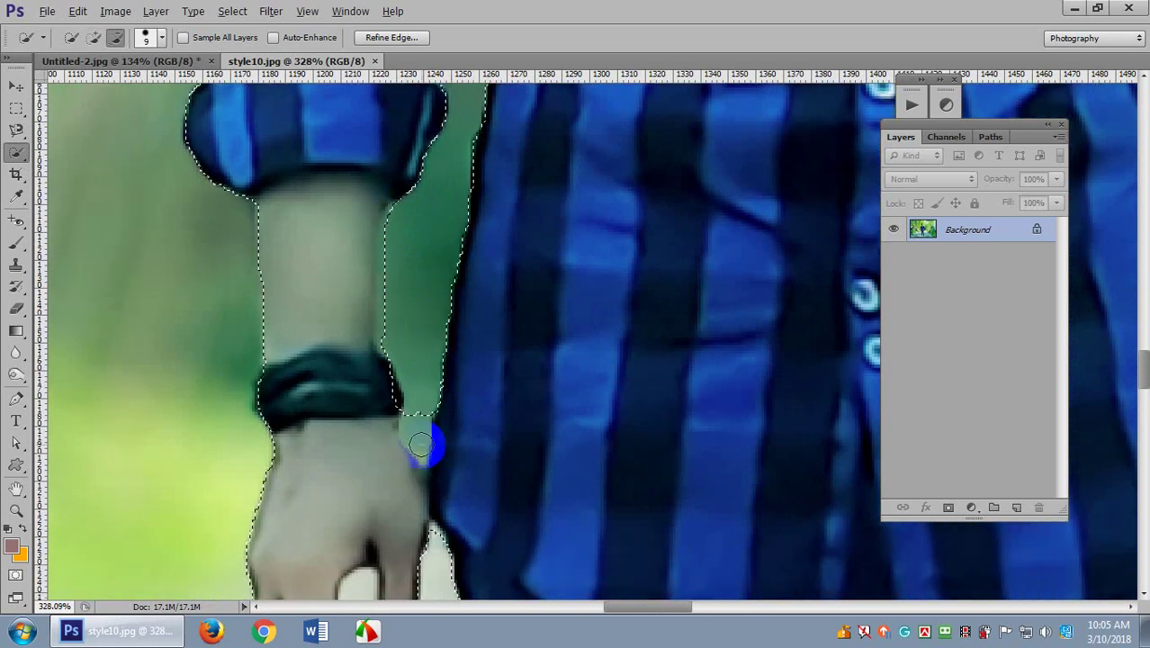
Subtract the narrow background gap between the other rolled-up sleeve, its forearm and the shirt from the selection.
scroll(439, 455, "up", 20)
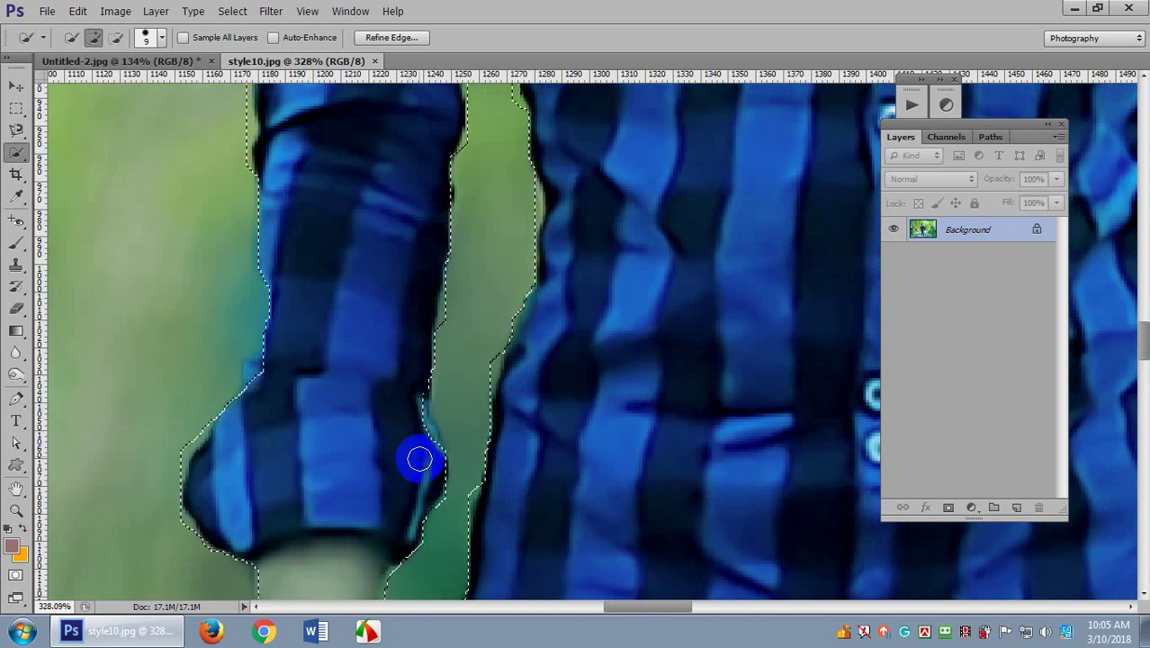
scroll(522, 285, "up", 10)
scroll(506, 296, "down", 4)
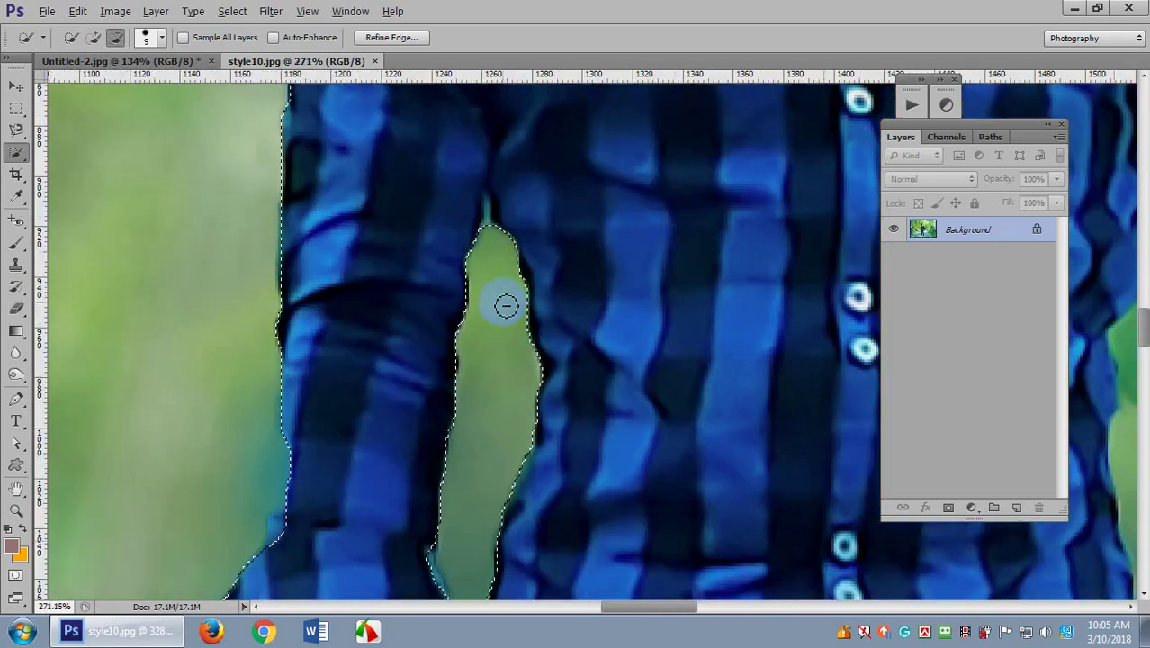
mouse_move(604, 319)
left_mouse_down()
mouse_move(449, 462)
mouse_move(398, 256)
left_mouse_up()
scroll(630, 226, "up", 3)
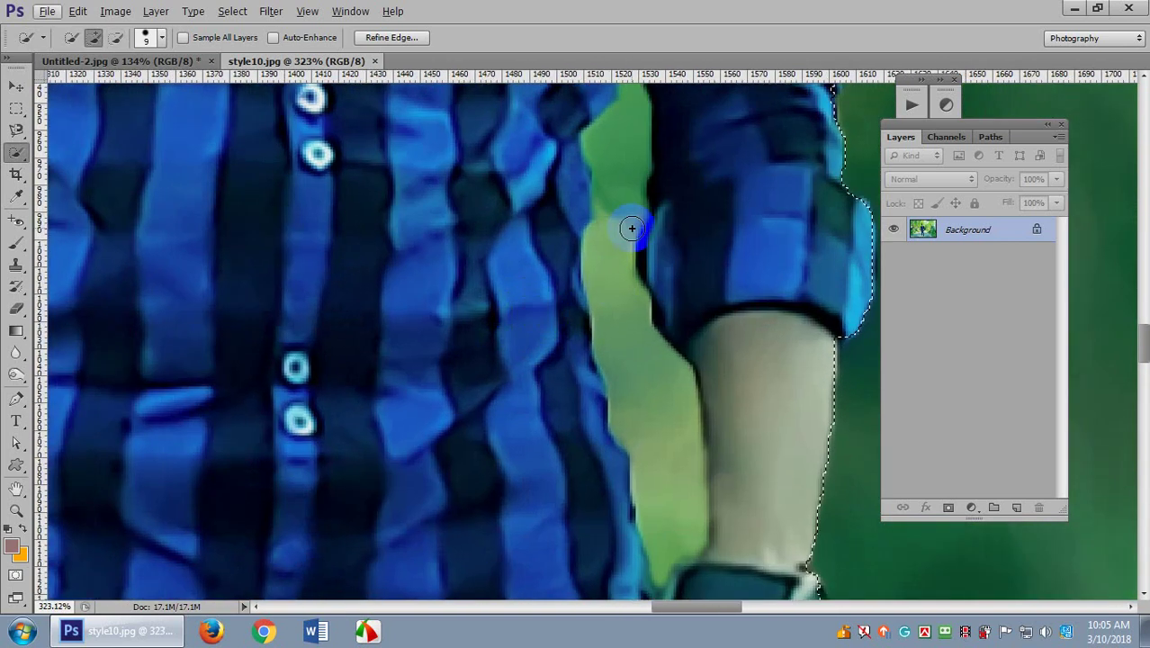
mouse_move(621, 213)
left_mouse_down()
mouse_move(653, 154)
mouse_move(627, 201)
mouse_move(617, 347)
mouse_move(658, 465)
mouse_move(653, 444)
left_mouse_up()
scroll(617, 348, "down", 2)
scroll(687, 420, "down", 1)
scroll(707, 452, "up", 2)
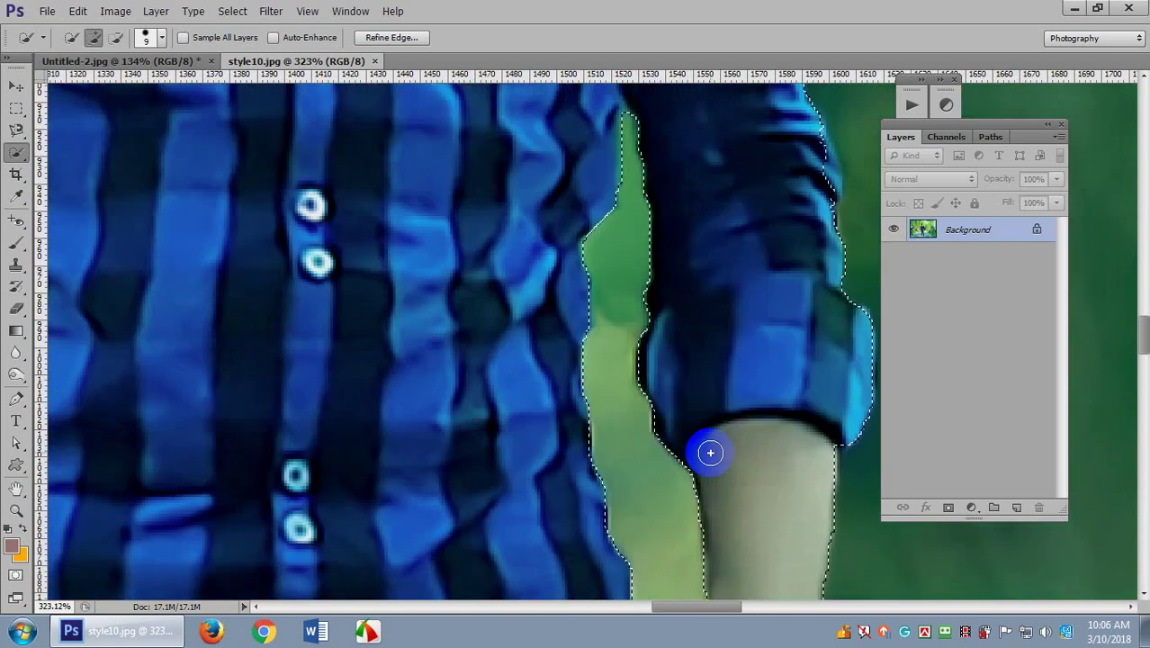
Subtract the road background between the two trouser legs from the selection.
scroll(694, 442, "down", 5)
scroll(590, 407, "down", 10)
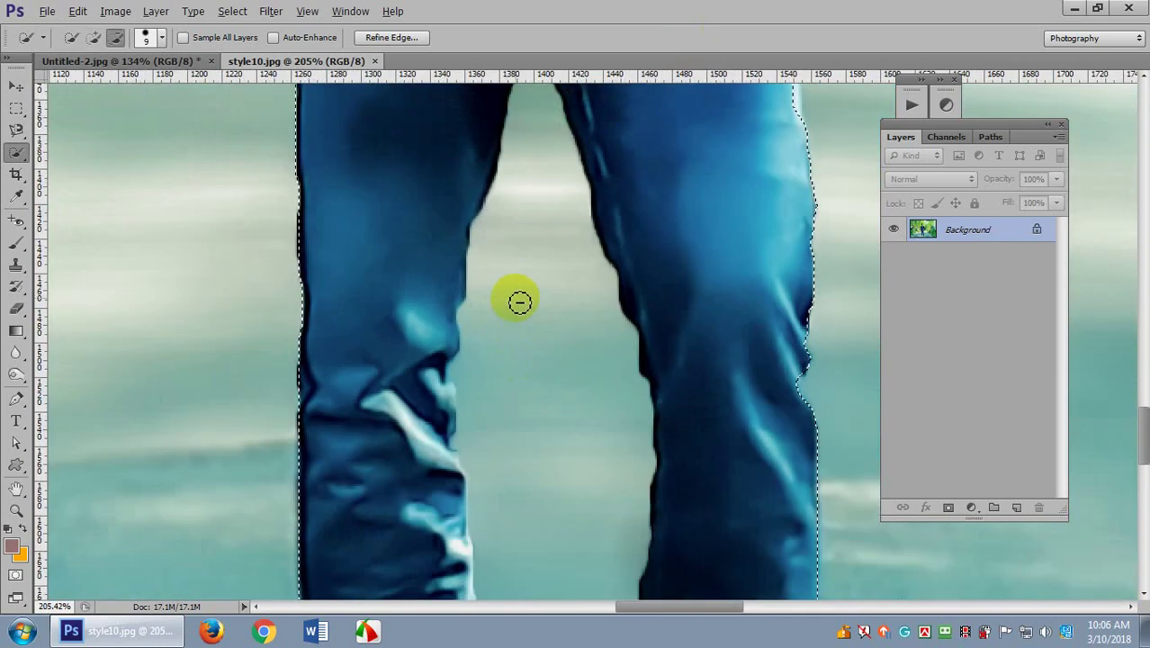
mouse_move(516, 301)
left_mouse_down()
mouse_move(567, 482)
mouse_move(557, 437)
left_mouse_up()
scroll(546, 404, "down", 3)
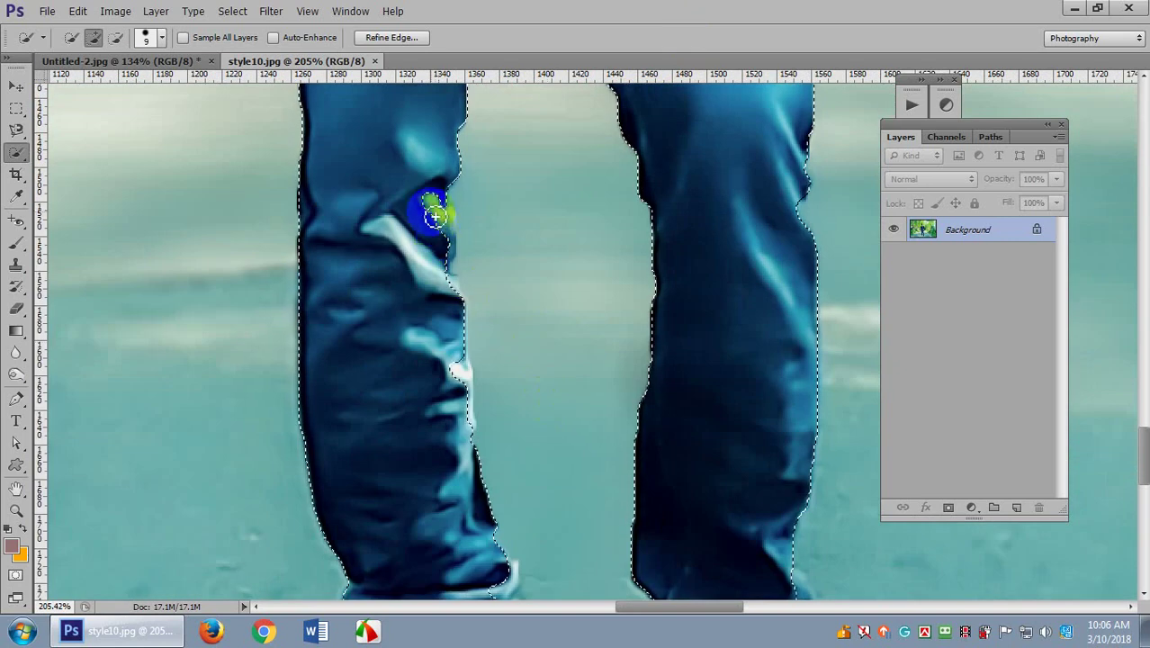
Add the pale denim creases along the inner knee and shin back into the quick selection.
scroll(439, 232, "up", 3)
mouse_move(449, 216)
left_mouse_down()
mouse_move(456, 187)
mouse_move(438, 200)
mouse_move(432, 184)
mouse_move(443, 170)
mouse_move(452, 288)
left_mouse_up()
scroll(455, 315, "down", 3)
mouse_move(462, 355)
left_mouse_down()
mouse_move(469, 413)
mouse_move(488, 359)
mouse_move(477, 371)
left_mouse_up()
Subtract the strip of road between the two sandals from the selection.
scroll(478, 378, "down", 2)
scroll(522, 461, "down", 5)
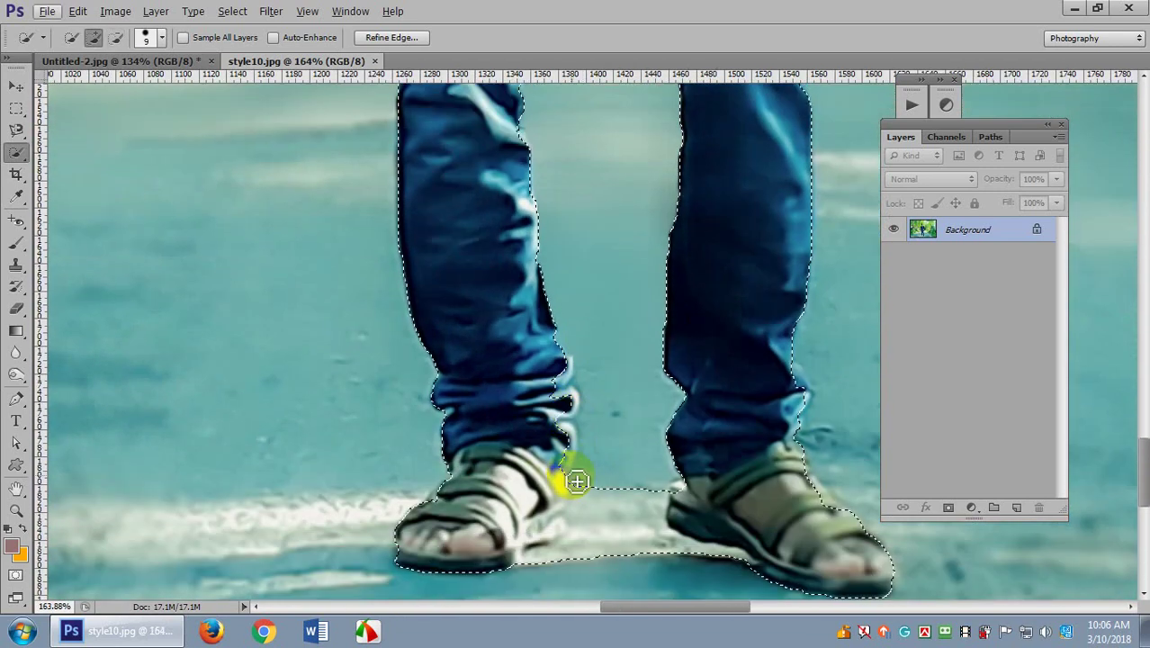
mouse_move(577, 481)
left_mouse_down()
mouse_move(567, 399)
mouse_move(556, 469)
mouse_move(655, 504)
mouse_move(636, 493)
mouse_move(613, 520)
mouse_move(590, 592)
mouse_move(579, 529)
mouse_move(654, 500)
mouse_move(704, 511)
mouse_move(703, 565)
mouse_move(692, 560)
mouse_move(738, 570)
mouse_move(660, 540)
left_mouse_up()
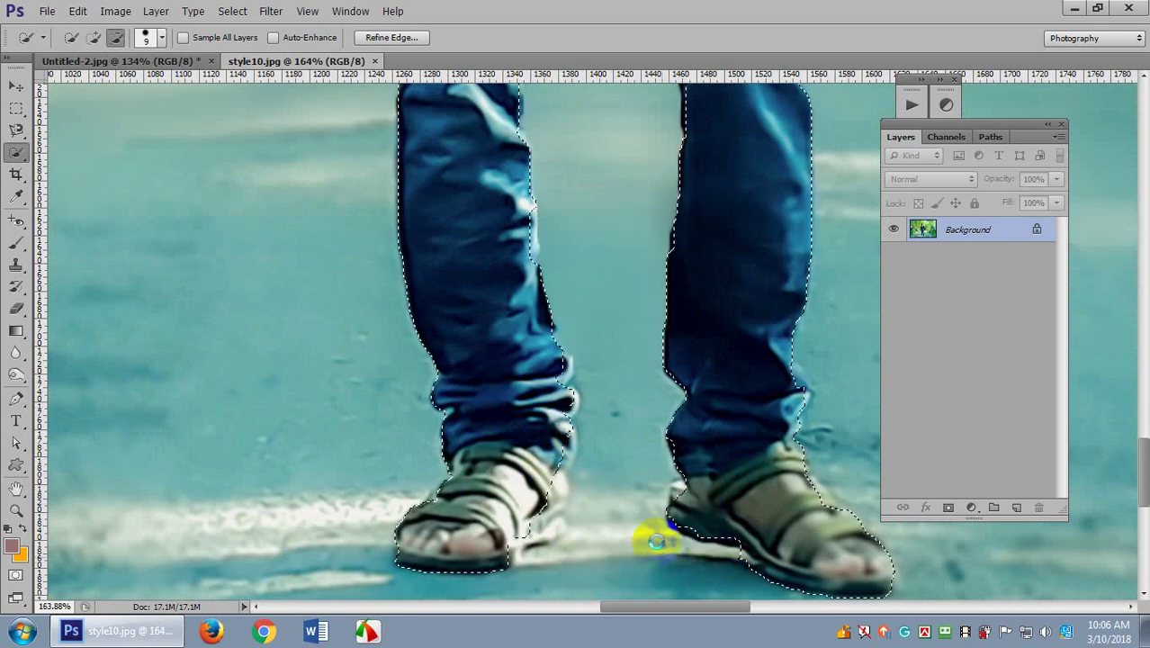
Subtract the remaining background at the top of the gap between the legs, up to the crotch.
scroll(660, 404, "up", 5)
scroll(632, 373, "up", 2)
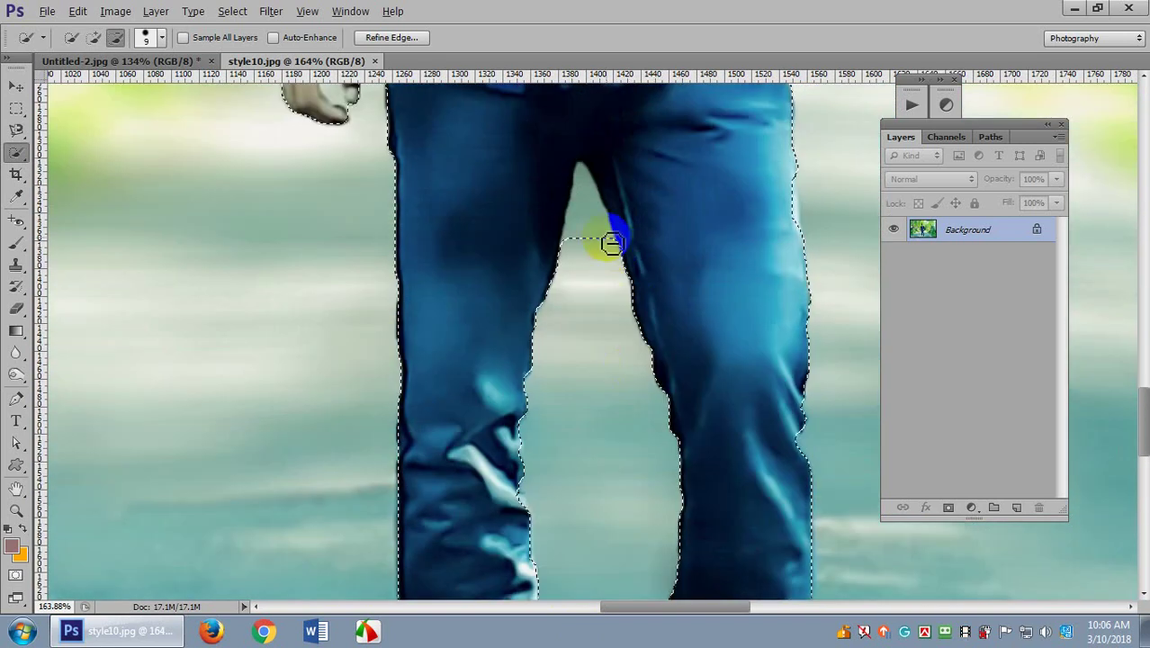
scroll(581, 205, "up", 1)
scroll(581, 205, "up", 3)
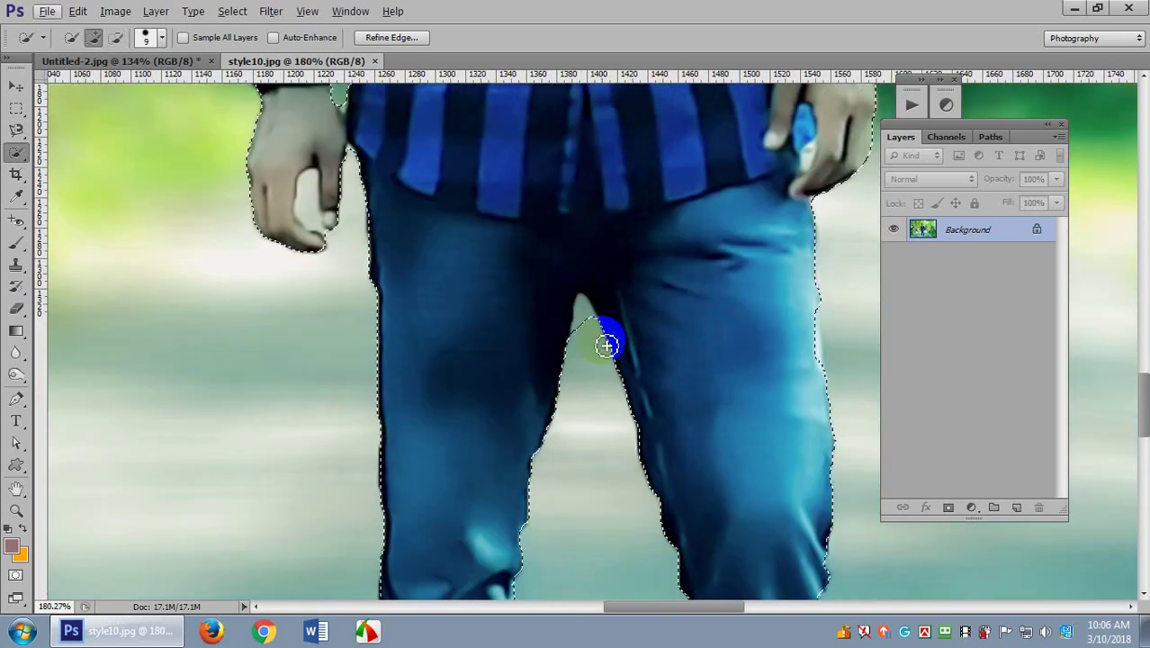
key("alt")
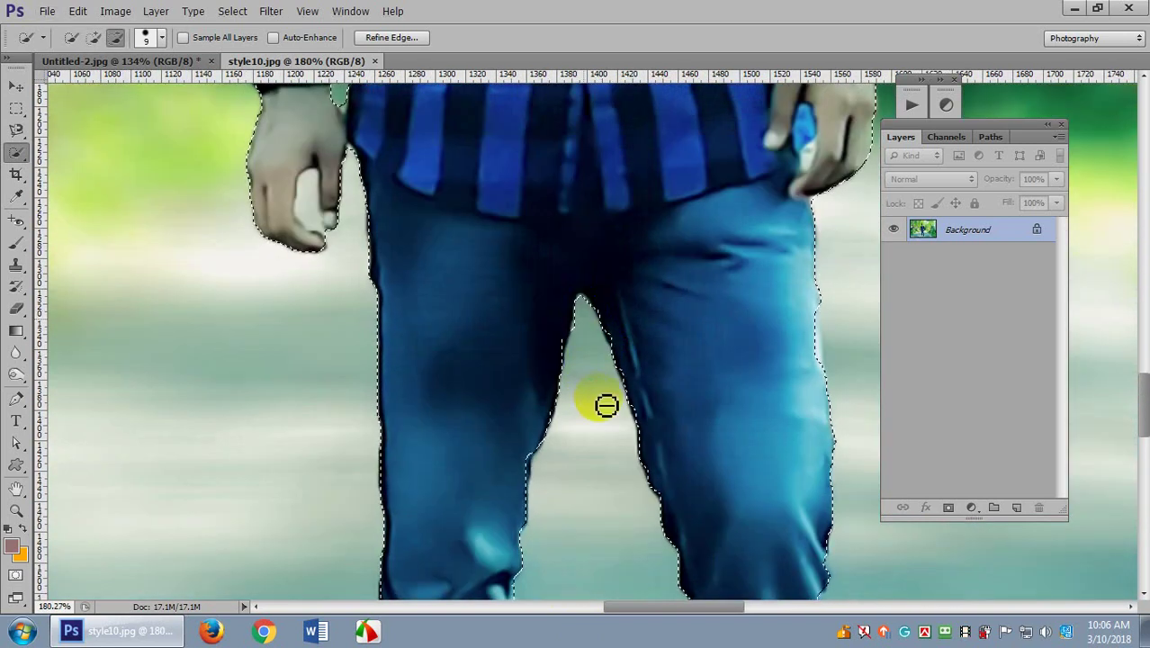
scroll(606, 405, "down", 15)
Add the missing fingertips of the hand below the bracelet to the quick selection.
scroll(609, 444, "up", 7)
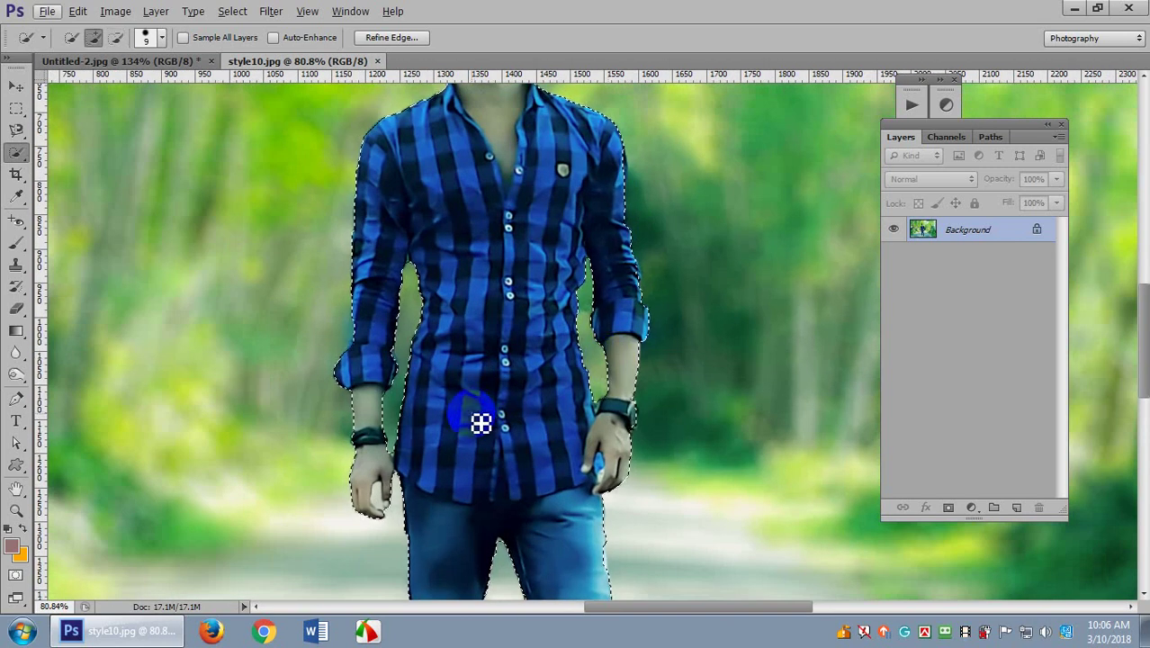
scroll(481, 423, "up", 8)
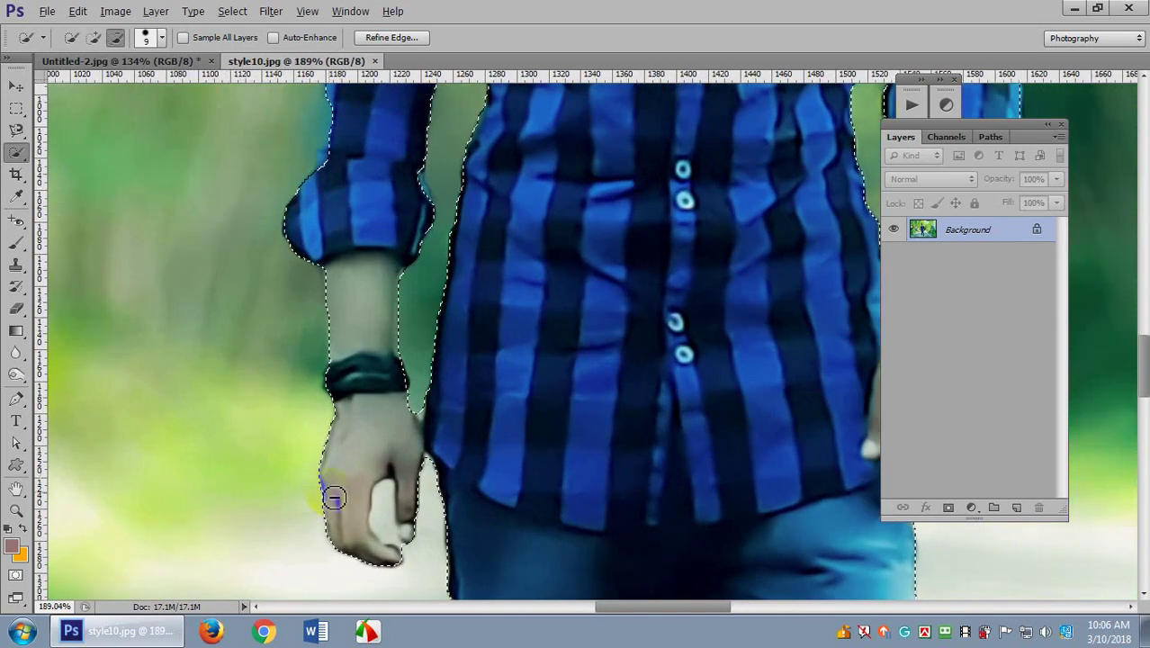
scroll(334, 498, "up", 5)
left_click(402, 565)
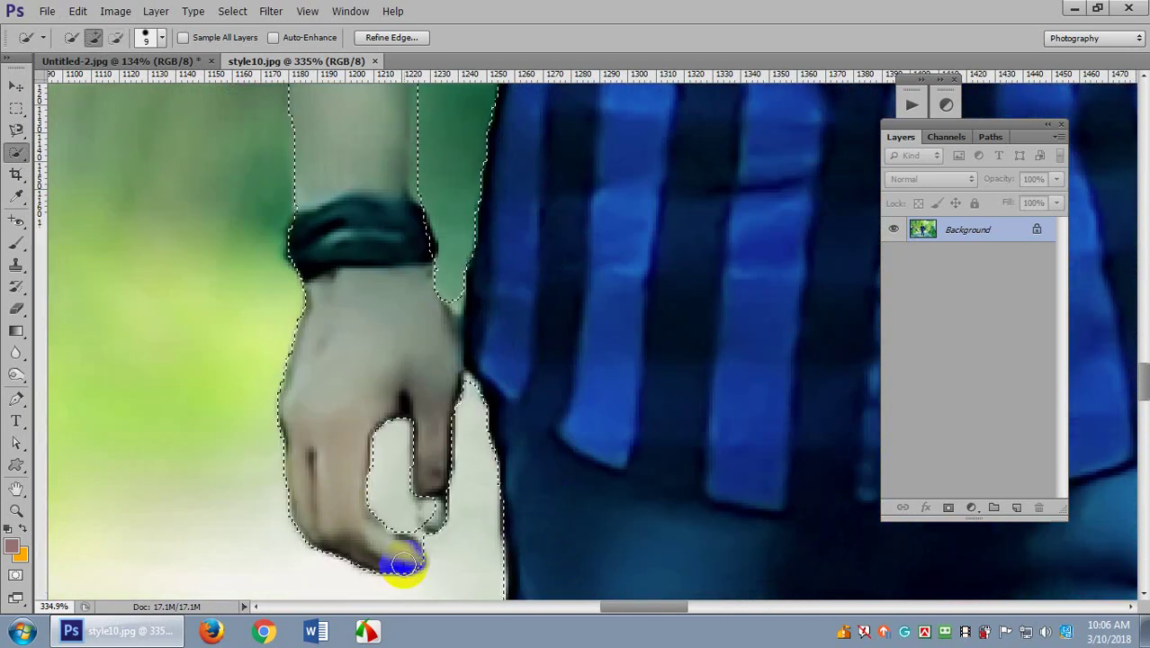
left_click_drag(403, 564, 431, 525)
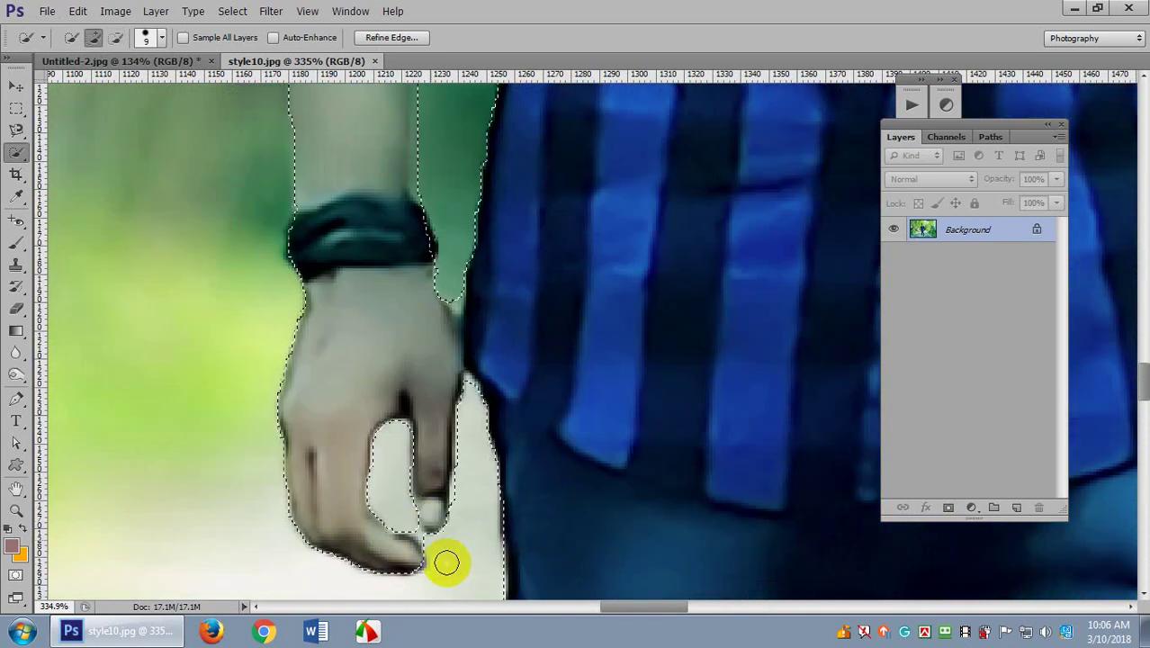
scroll(487, 577, "down", 8)
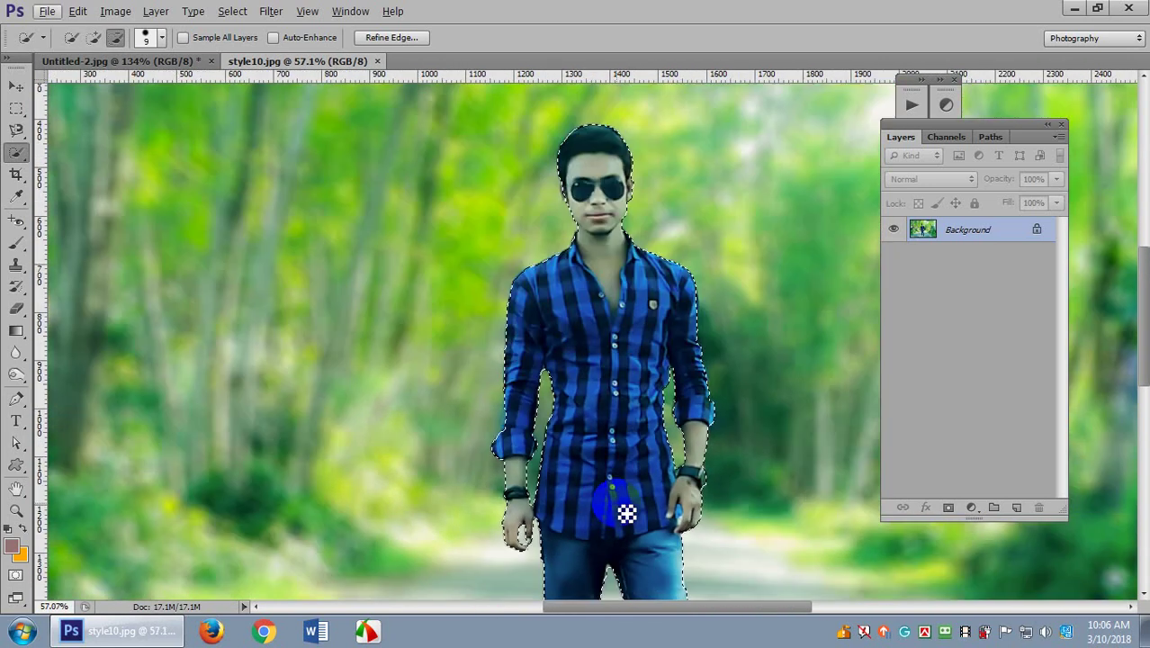
Touch up the quick selection's edge around the man's face and ear.
scroll(610, 294, "down", 2)
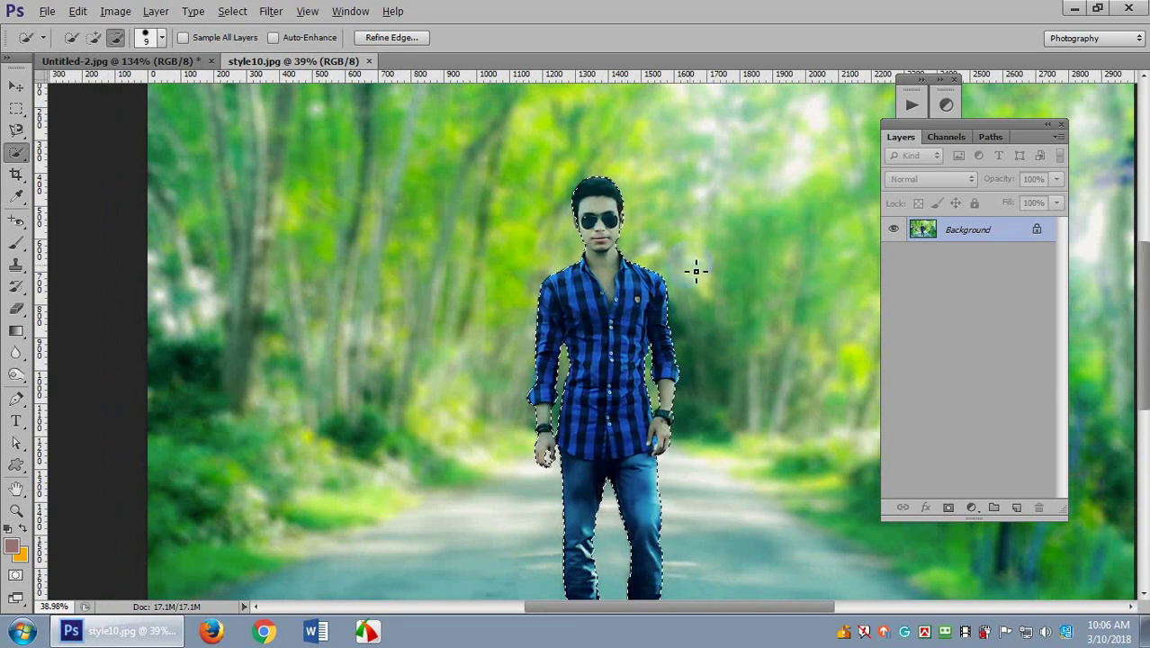
scroll(717, 274, "up", 4)
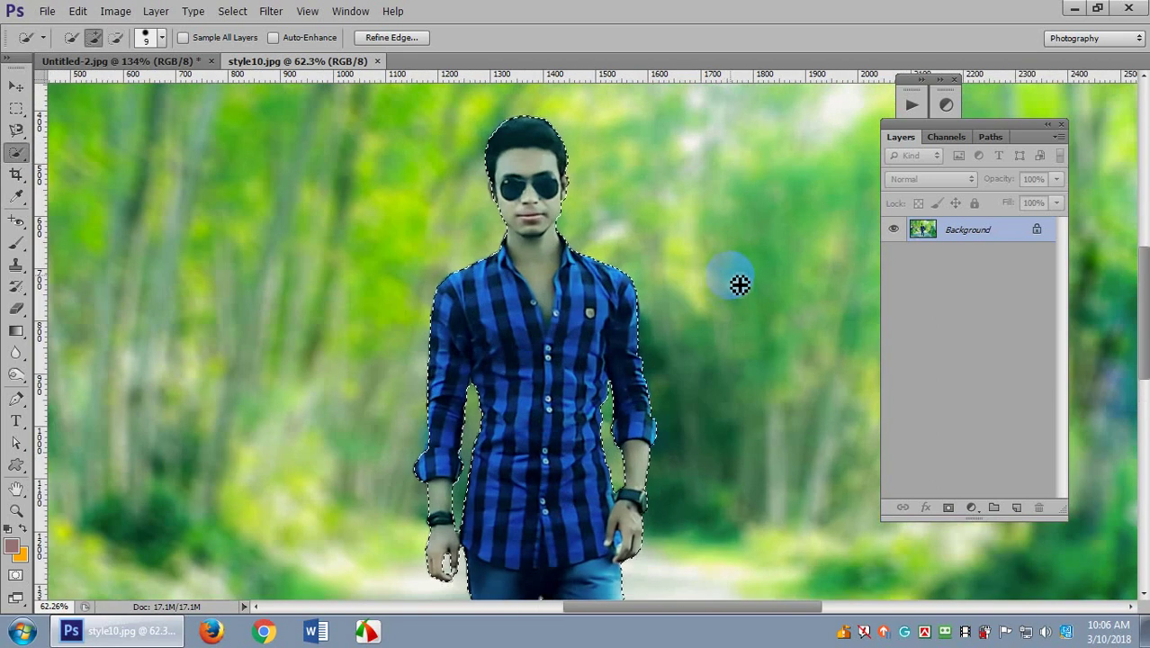
scroll(592, 226, "up", 3)
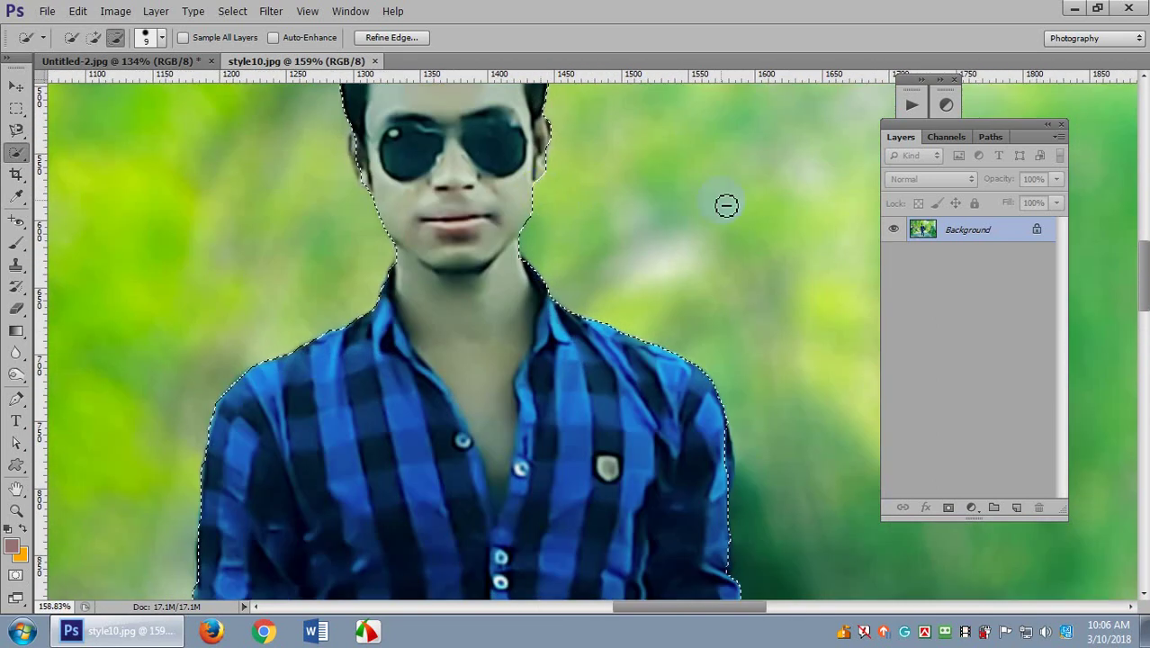
mouse_move(560, 295)
left_mouse_down()
mouse_move(768, 264)
mouse_move(783, 403)
left_mouse_up()
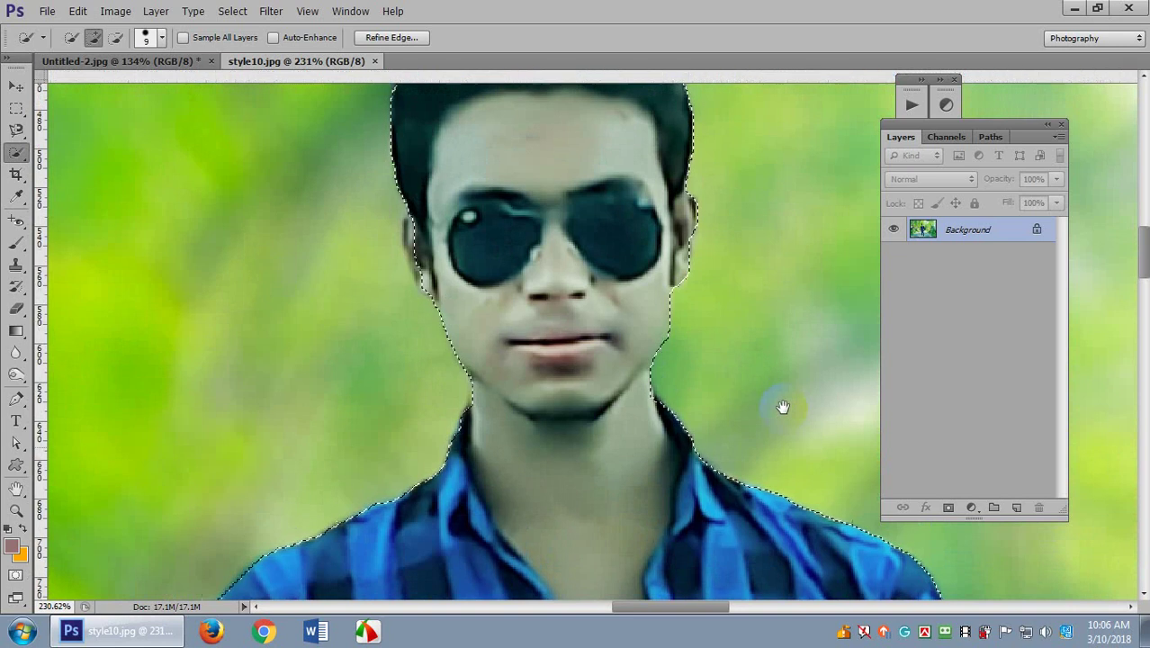
mouse_move(470, 250)
left_mouse_down()
mouse_move(414, 226)
mouse_move(425, 273)
mouse_move(458, 292)
mouse_move(539, 265)
left_mouse_up()
scroll(549, 288, "down", 3)
left_click_drag(531, 315, 570, 324)
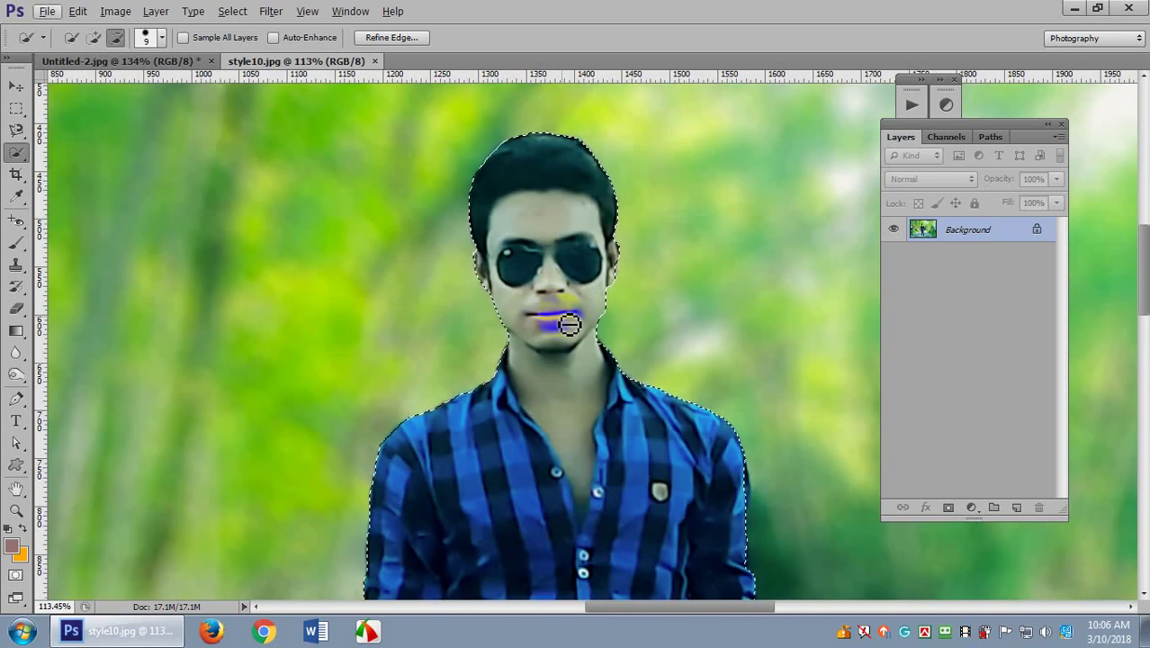
Clear the selection around the man and switch to Google Chrome.
key("alt")
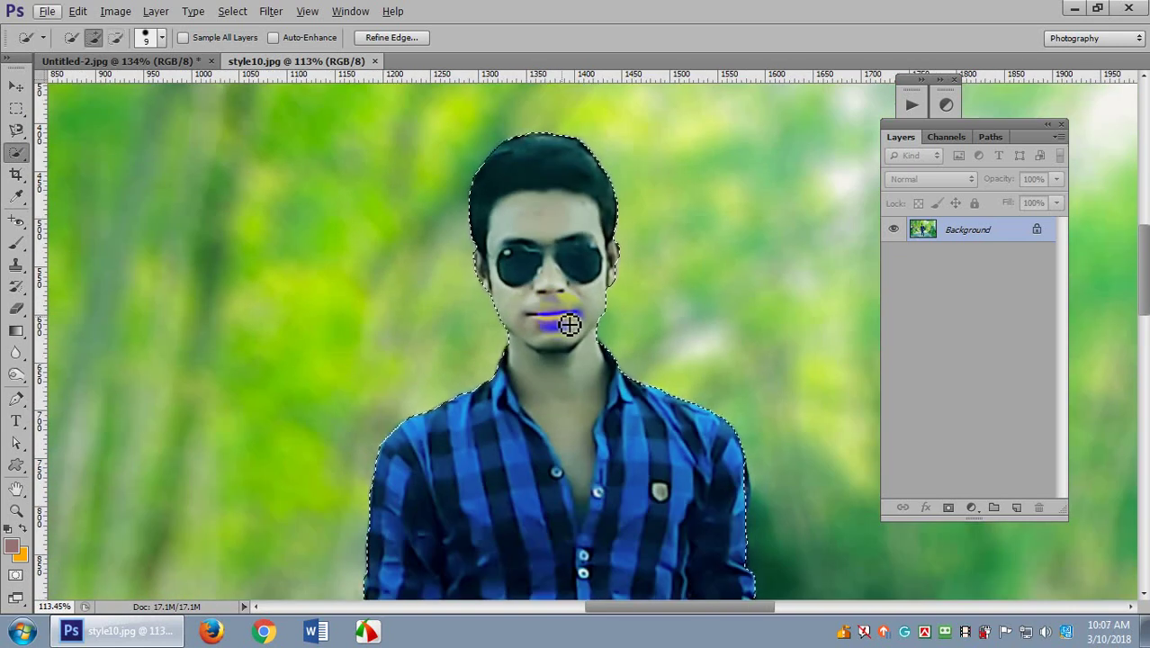
scroll(570, 323, "down", 5)
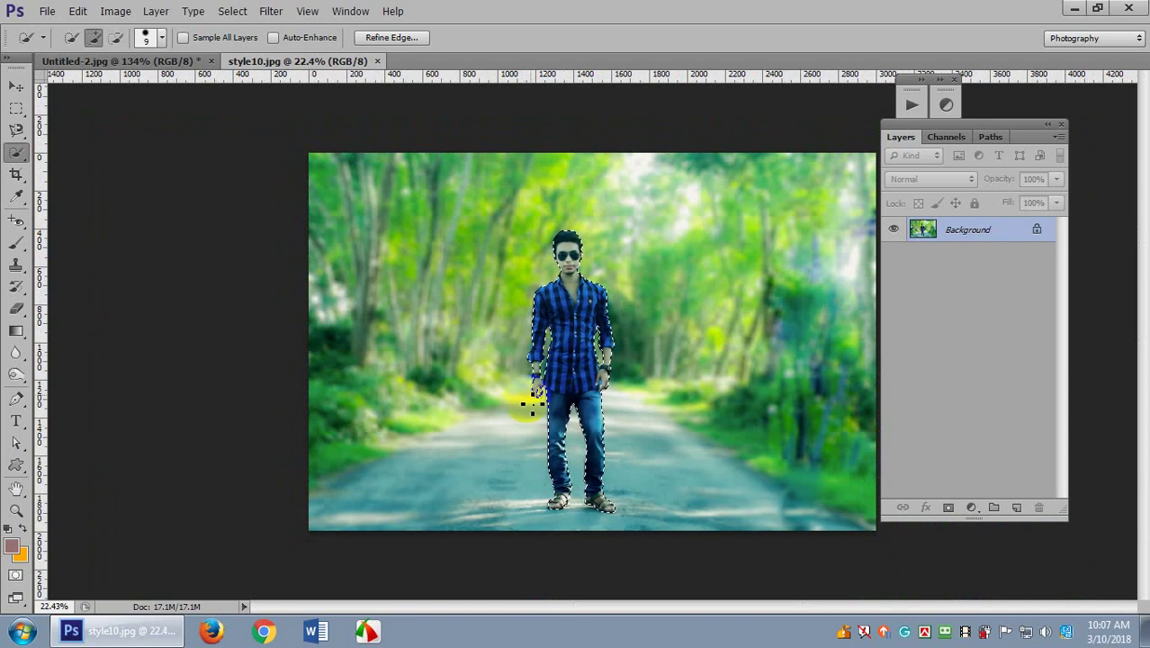
left_click(267, 632)
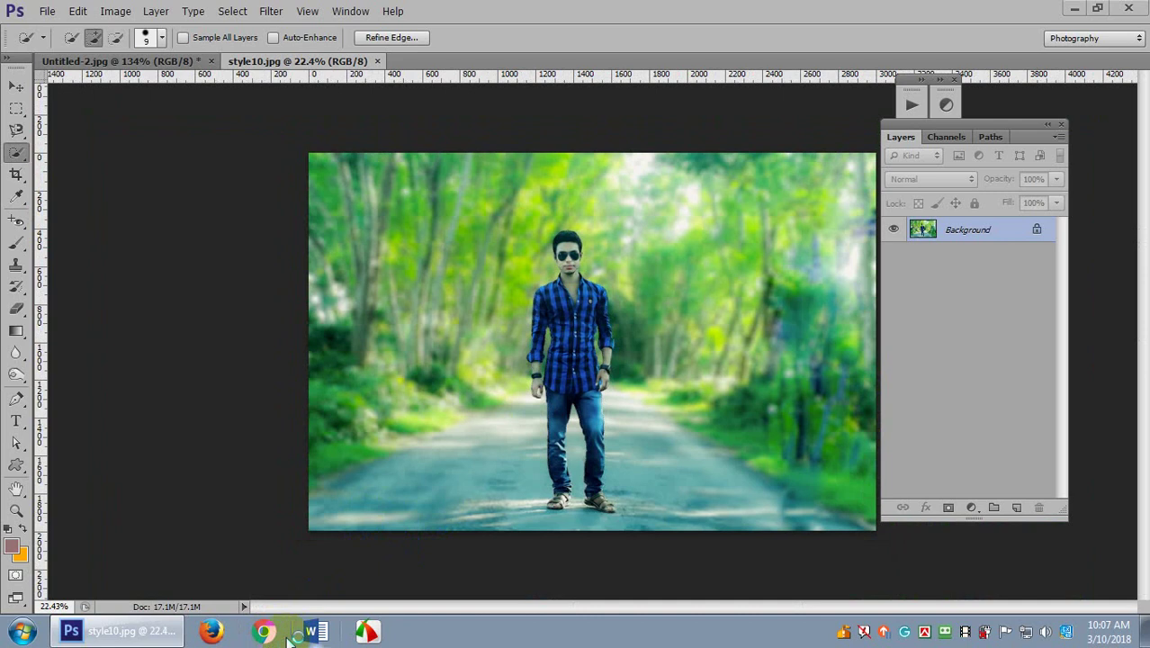
Bring Chrome to the front and search Google Images for "natural picture".
left_click(280, 545)
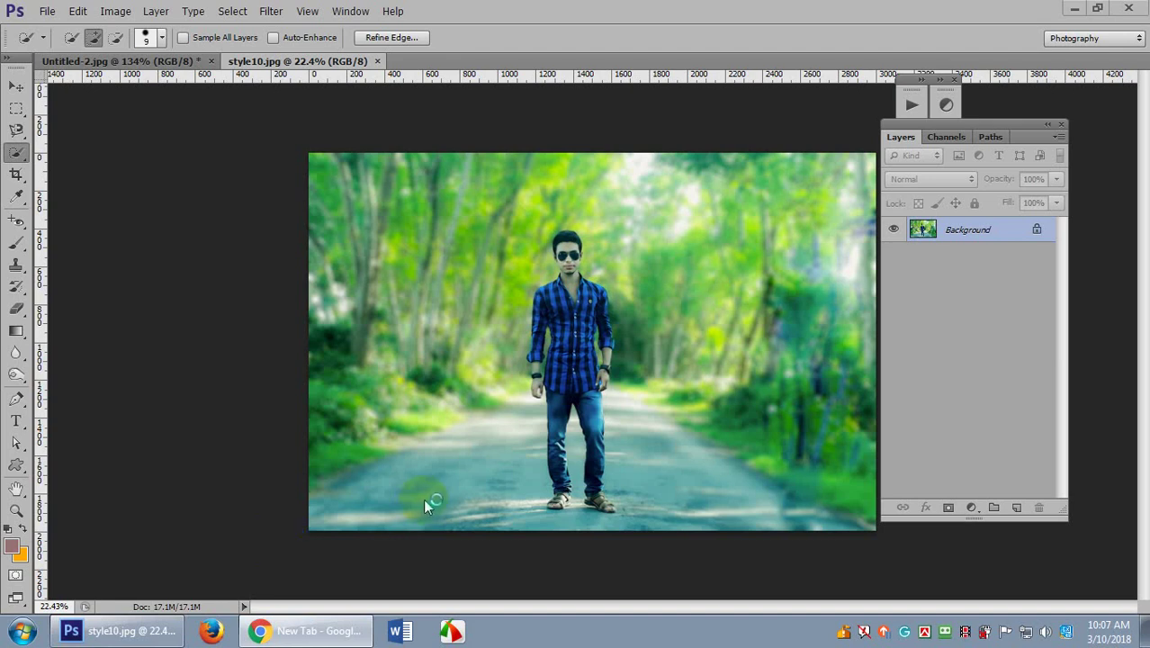
left_click(402, 367)
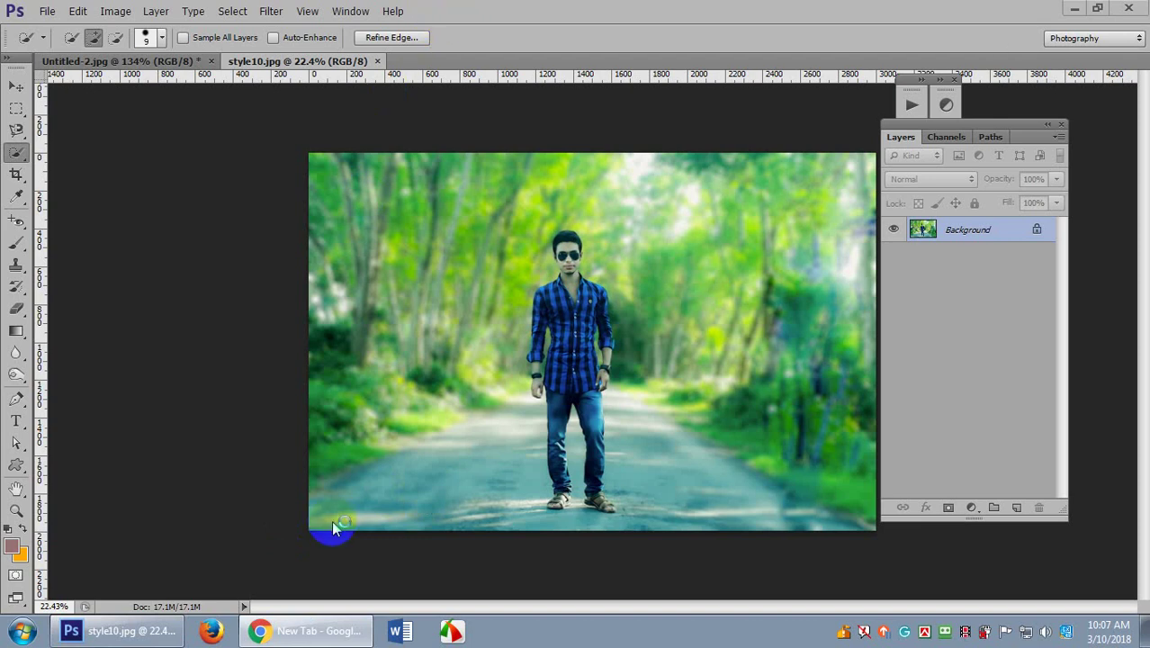
left_click(326, 638)
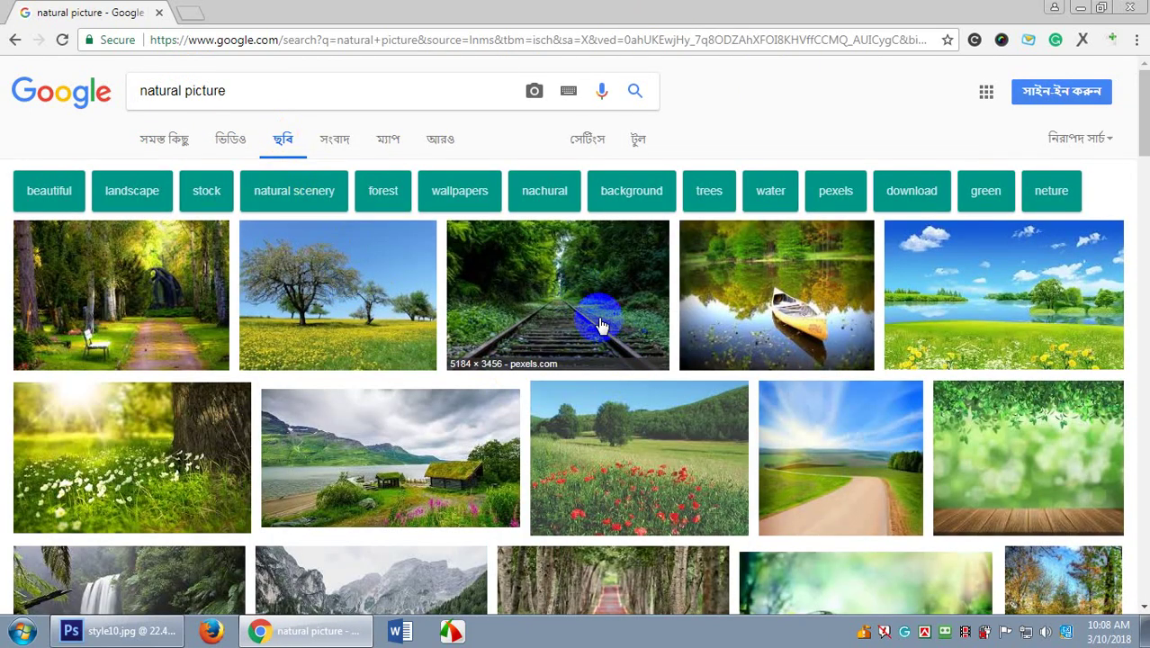
Compare the previews of the park path and railway track photos and browse the other nature image results.
left_click(185, 315)
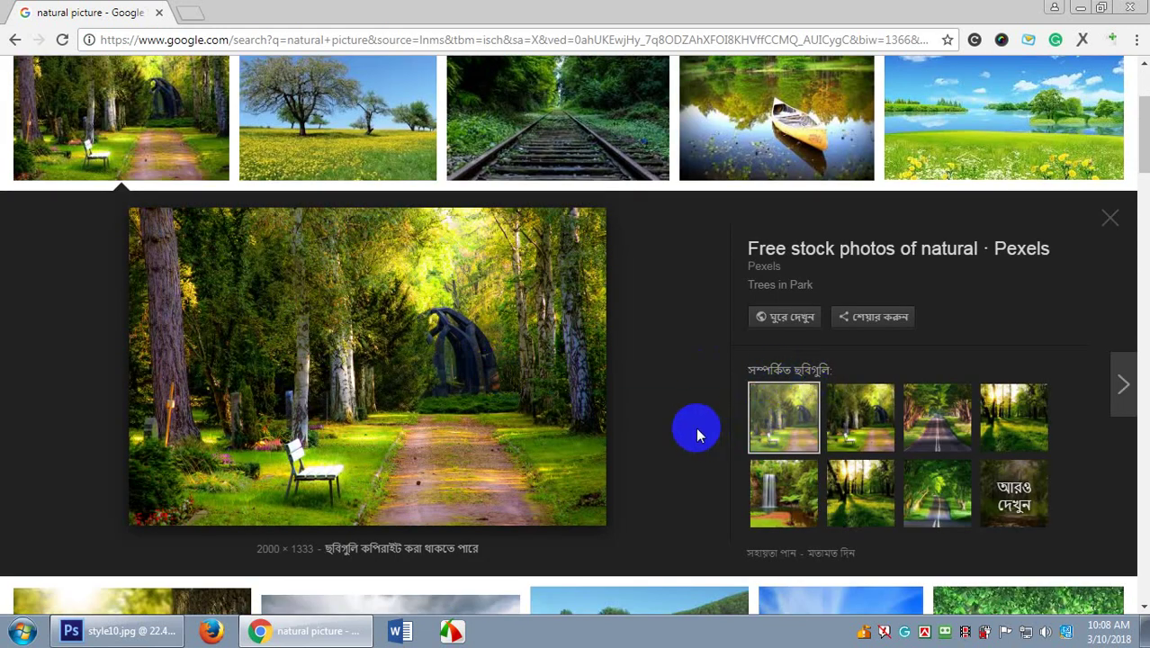
scroll(668, 380, "up", 1)
left_click(594, 234)
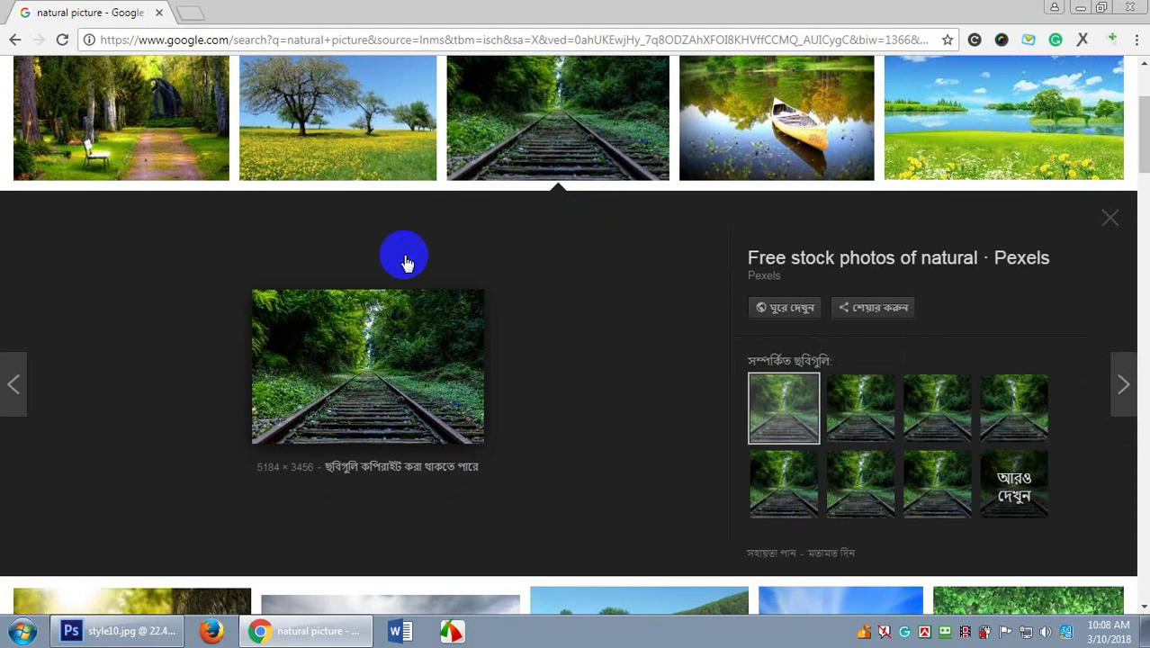
left_click(180, 102)
scroll(437, 381, "down", 4)
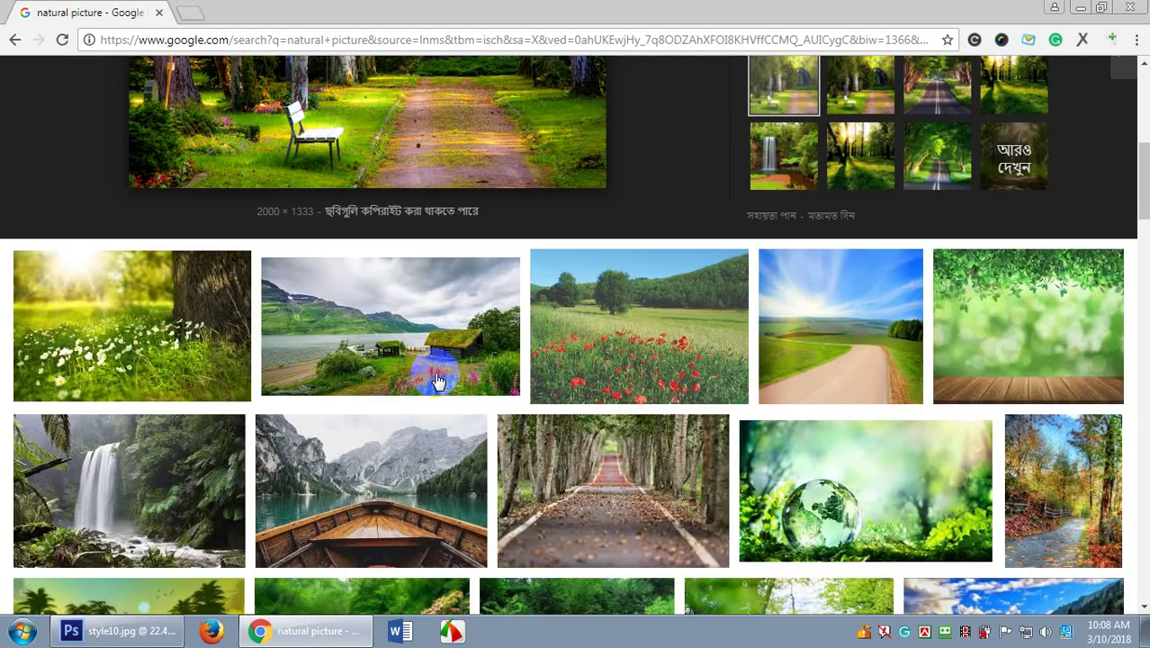
scroll(437, 381, "down", 1)
scroll(463, 385, "up", 1)
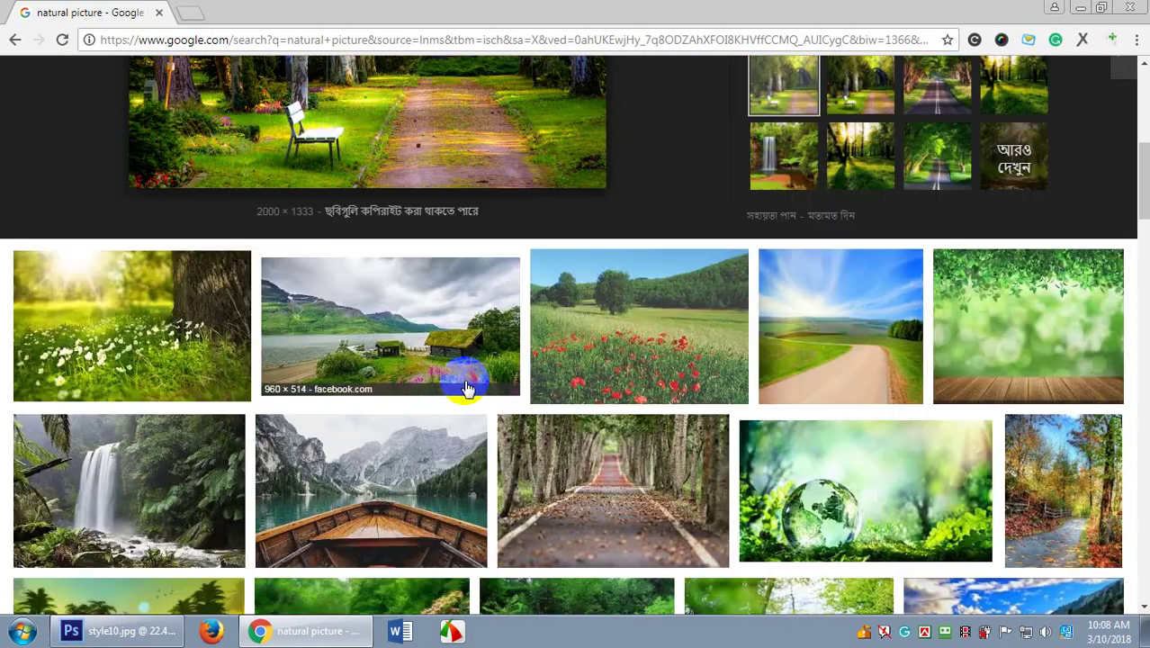
scroll(466, 388, "down", 4)
scroll(467, 378, "up", 8)
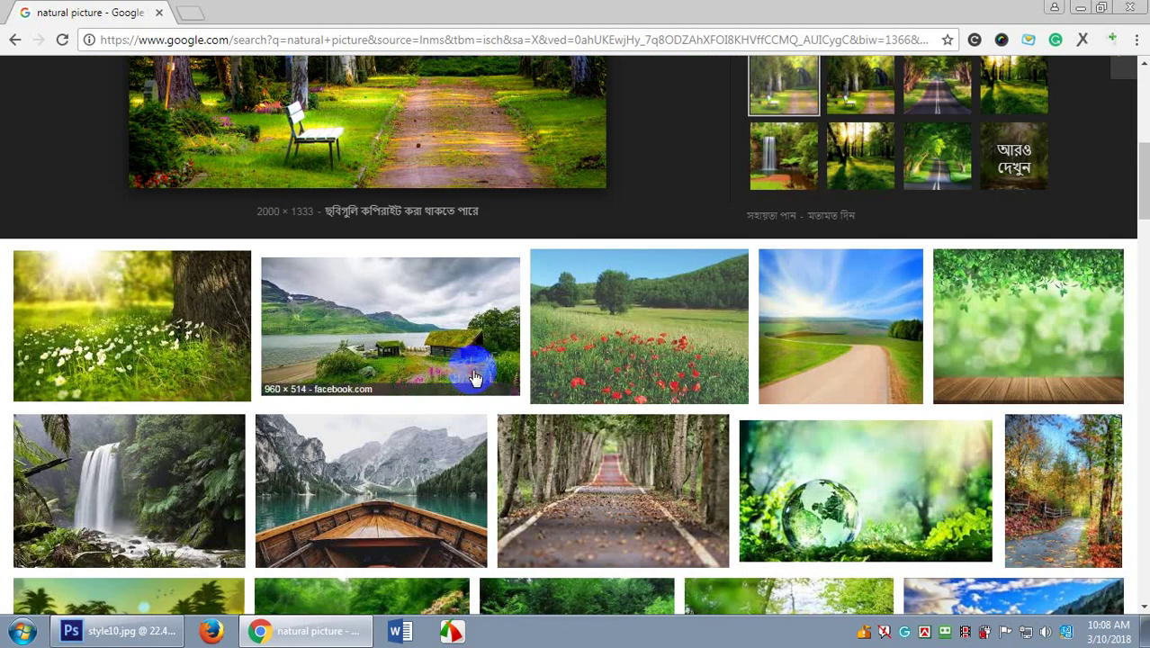
Open the park path photo's page on Pexels and save the image to the Desktop as pexels-photo-257360.jpeg.
left_click(445, 238)
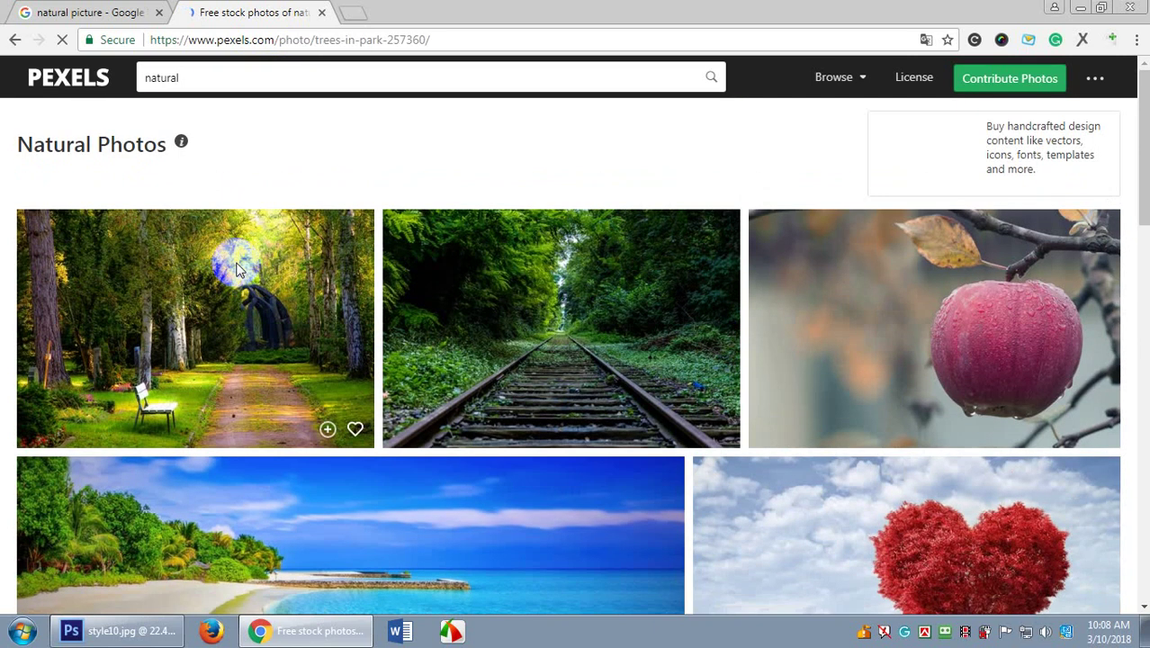
scroll(433, 279, "down", 1)
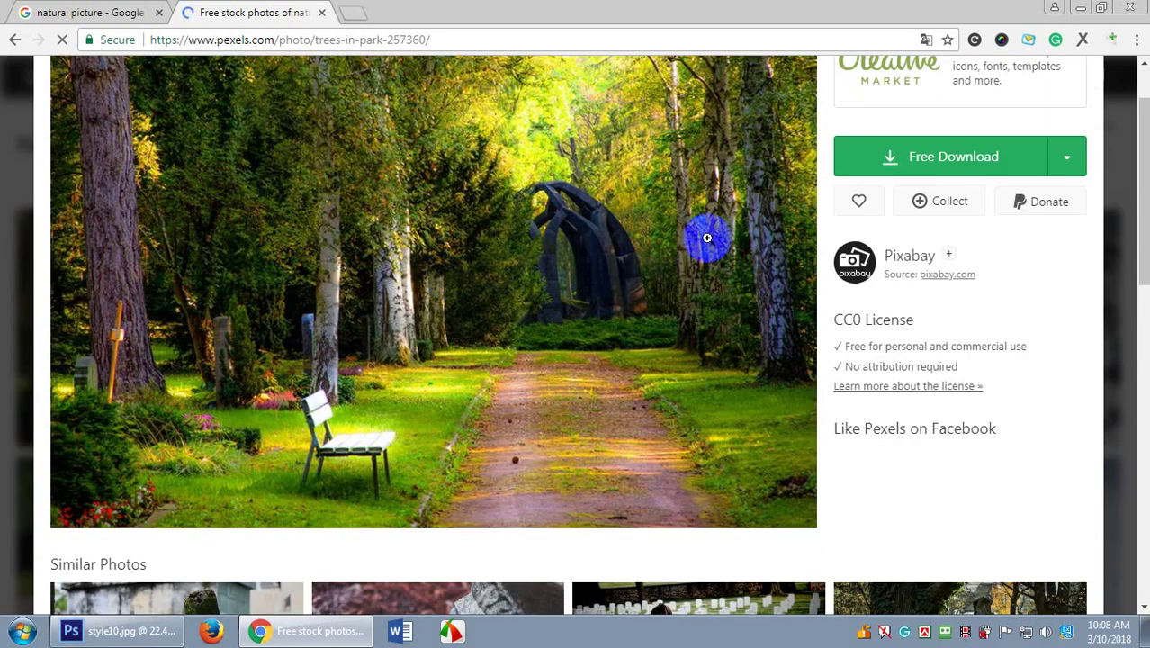
right_click(518, 213)
left_click(568, 259)
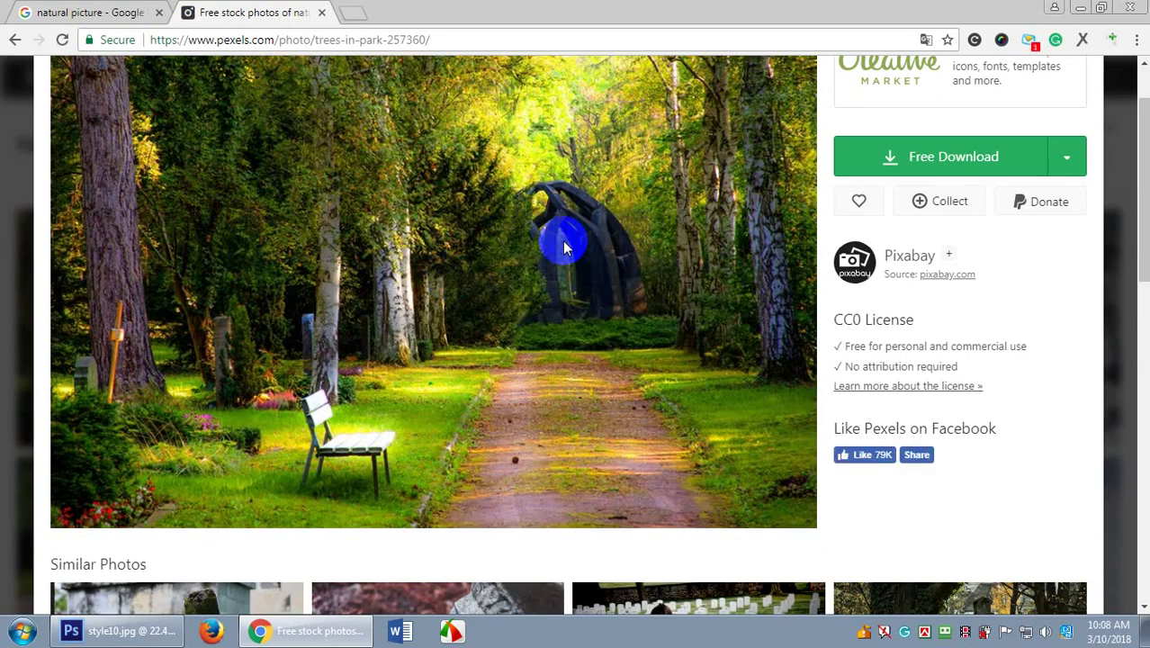
right_click(427, 177)
key("v")
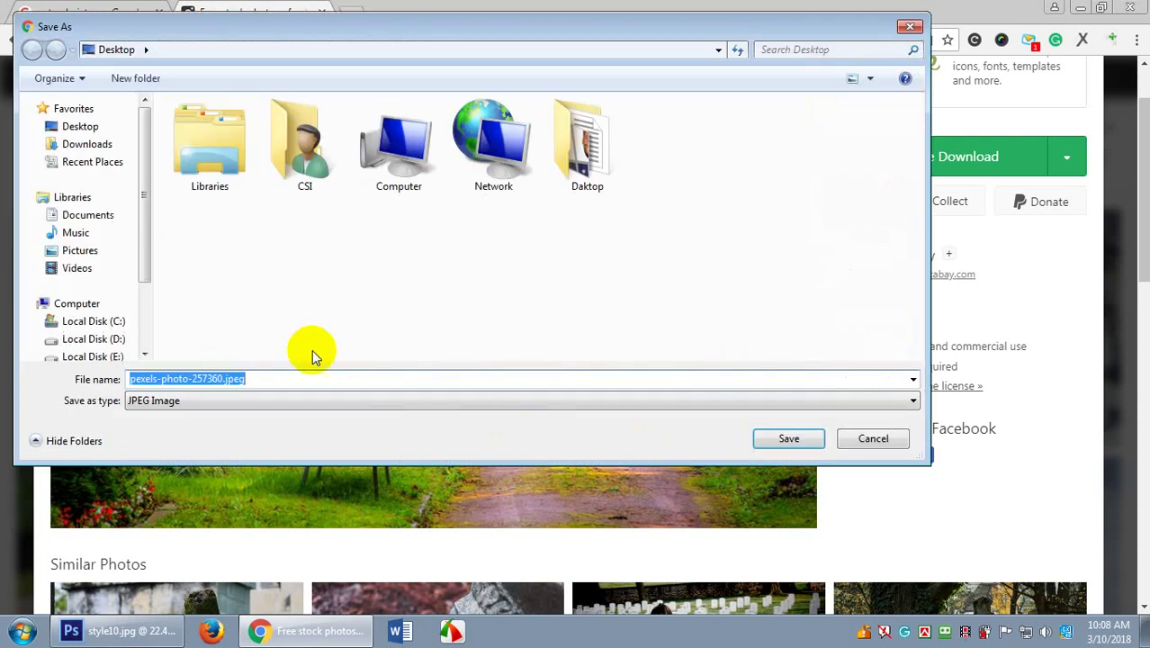
left_click(79, 126)
left_click(774, 441)
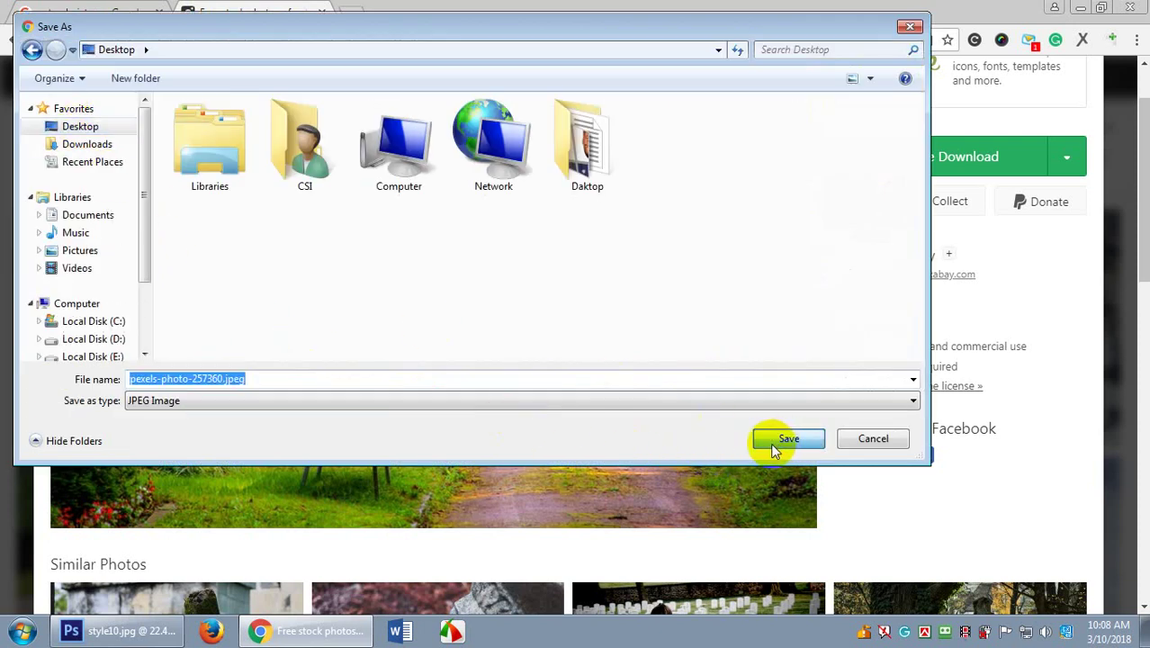
Switch to Photoshop and open pexels-photo-257360.jpeg from the Desktop.
left_click(131, 634)
left_click(45, 10)
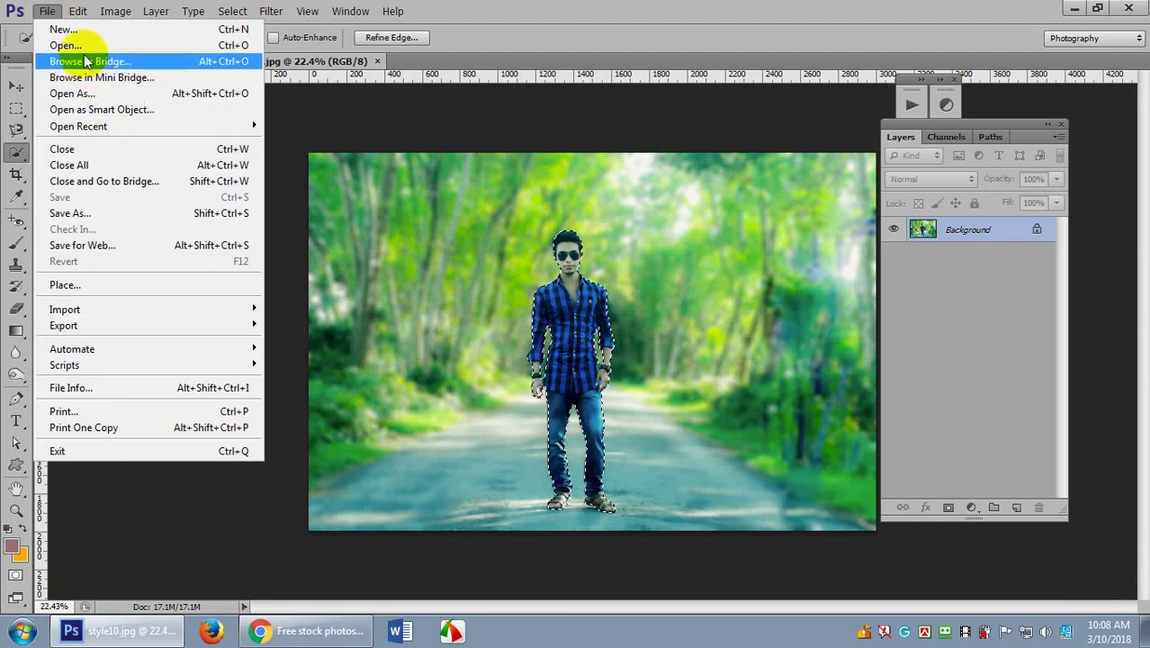
key("Escape")
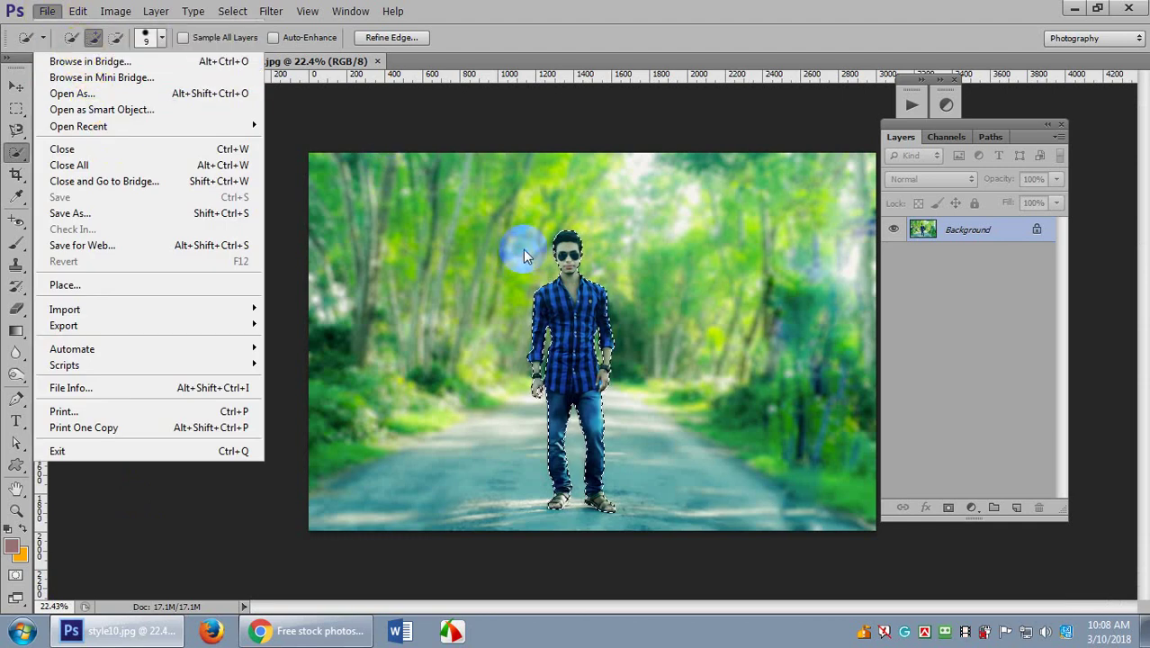
key("ctrl+o")
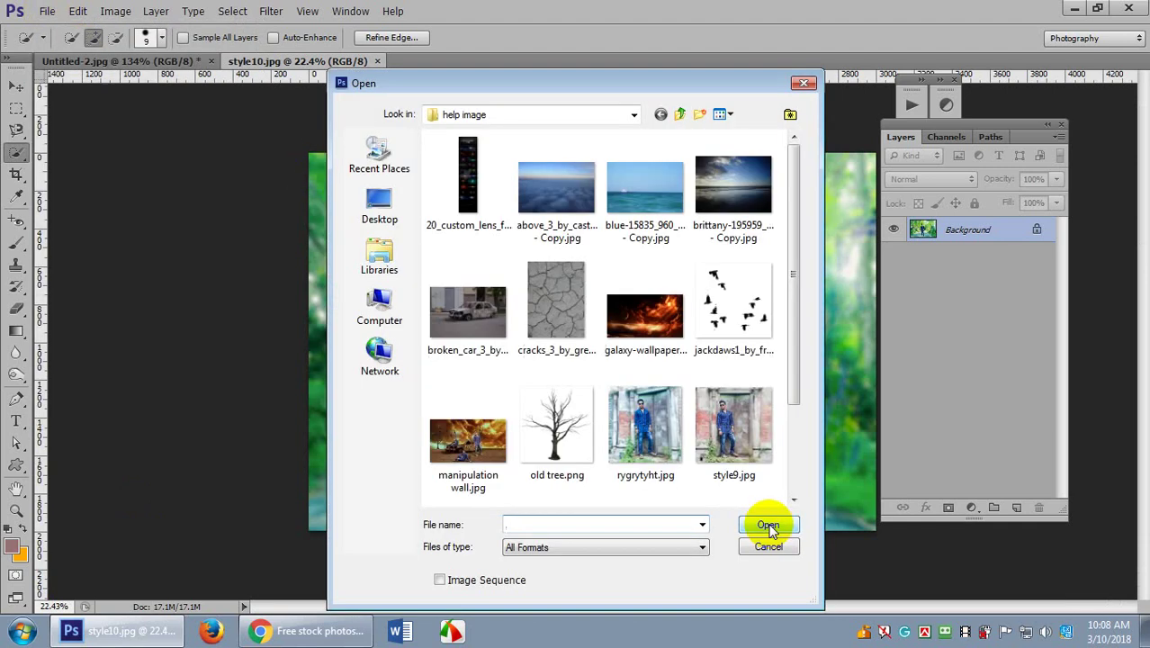
left_click(379, 206)
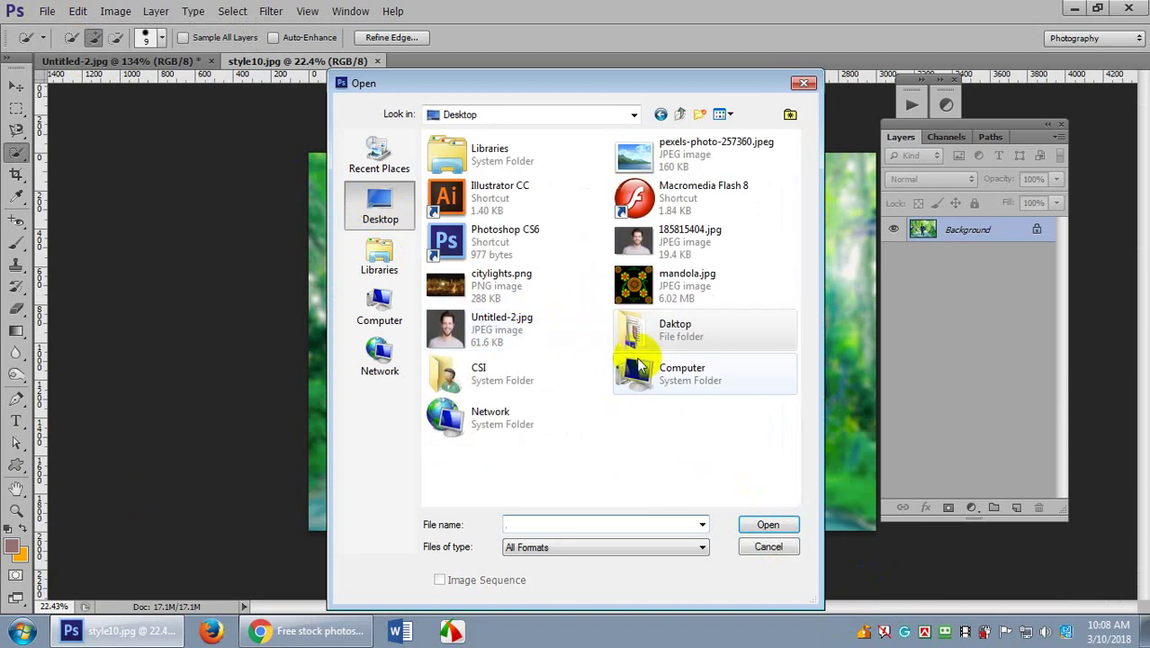
left_click(632, 364)
double_click(687, 171)
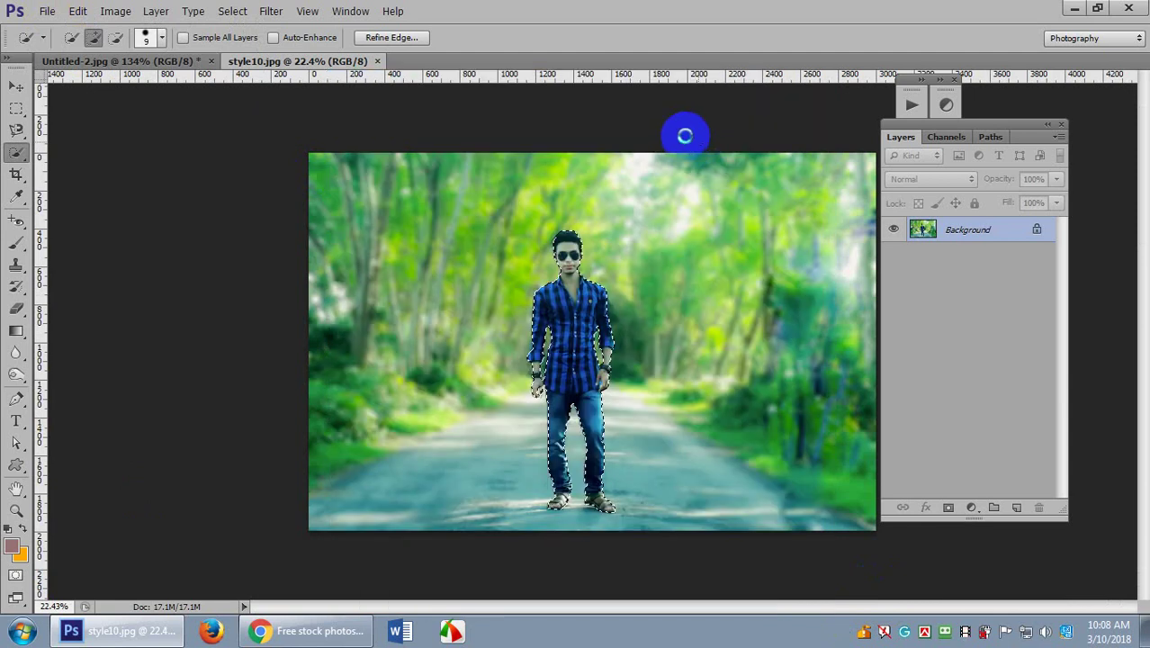
Examine the opened park photo and compare it with style10.jpg.
left_click_drag(321, 81, 481, 67)
scroll(622, 297, "down", 1)
scroll(667, 364, "up", 2)
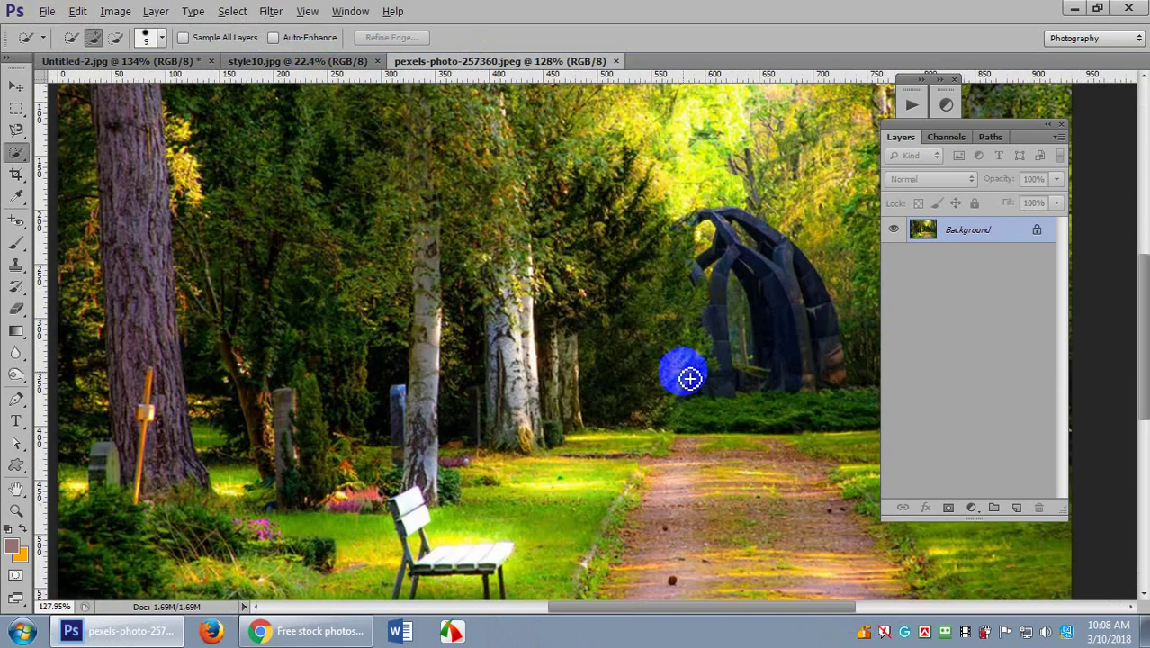
scroll(686, 387, "down", 2)
scroll(696, 396, "up", 2)
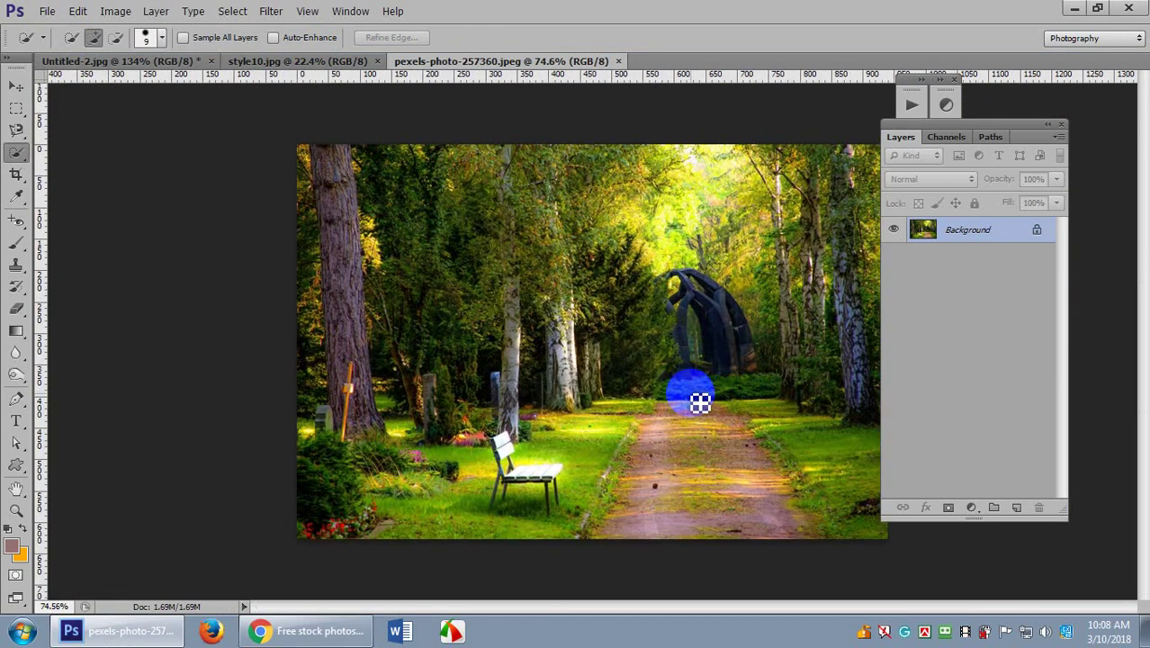
left_click(329, 65)
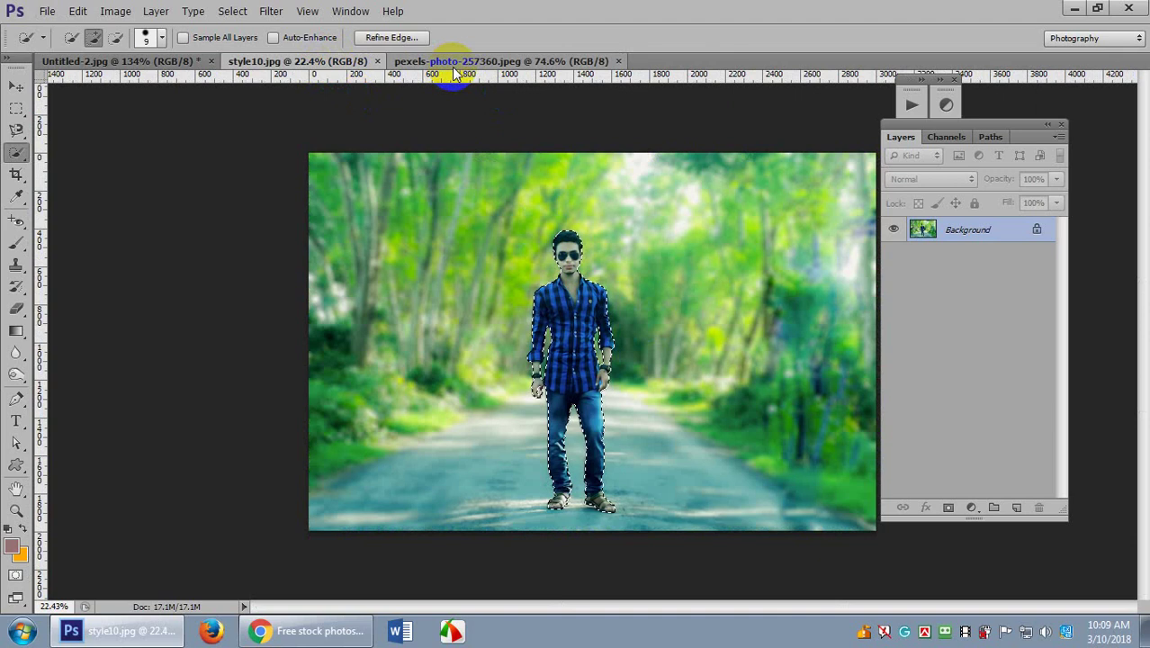
left_click(453, 67)
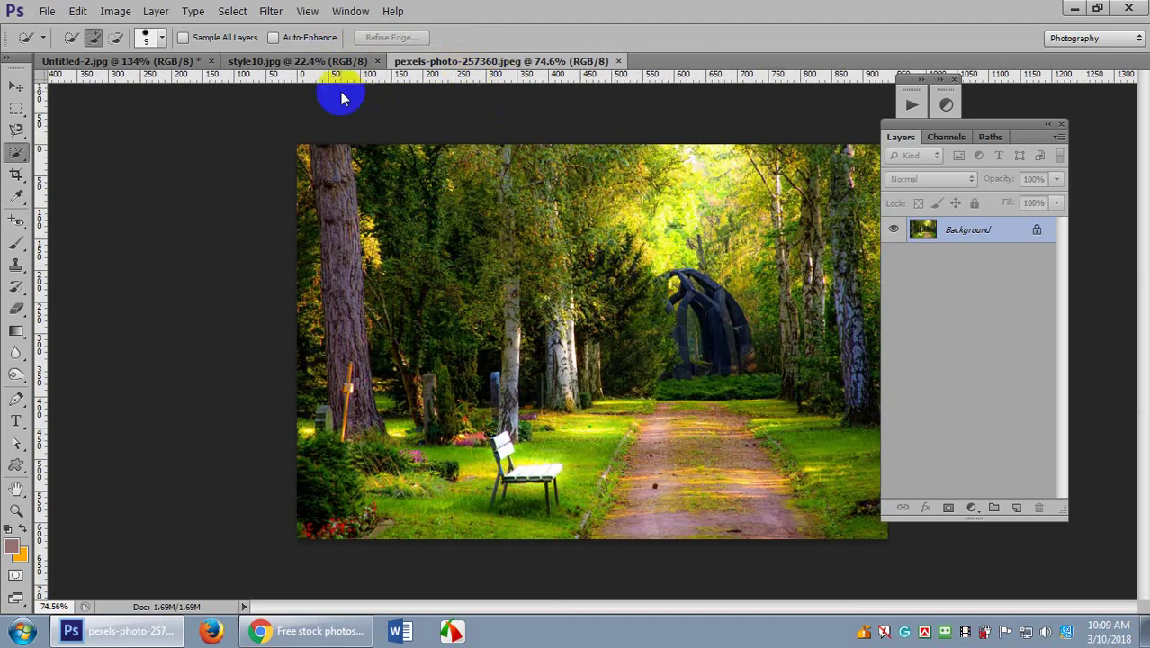
Transfer the selected man from style10.jpg into the park photo with the Move tool and shift him towards the image's centre.
left_click(322, 62)
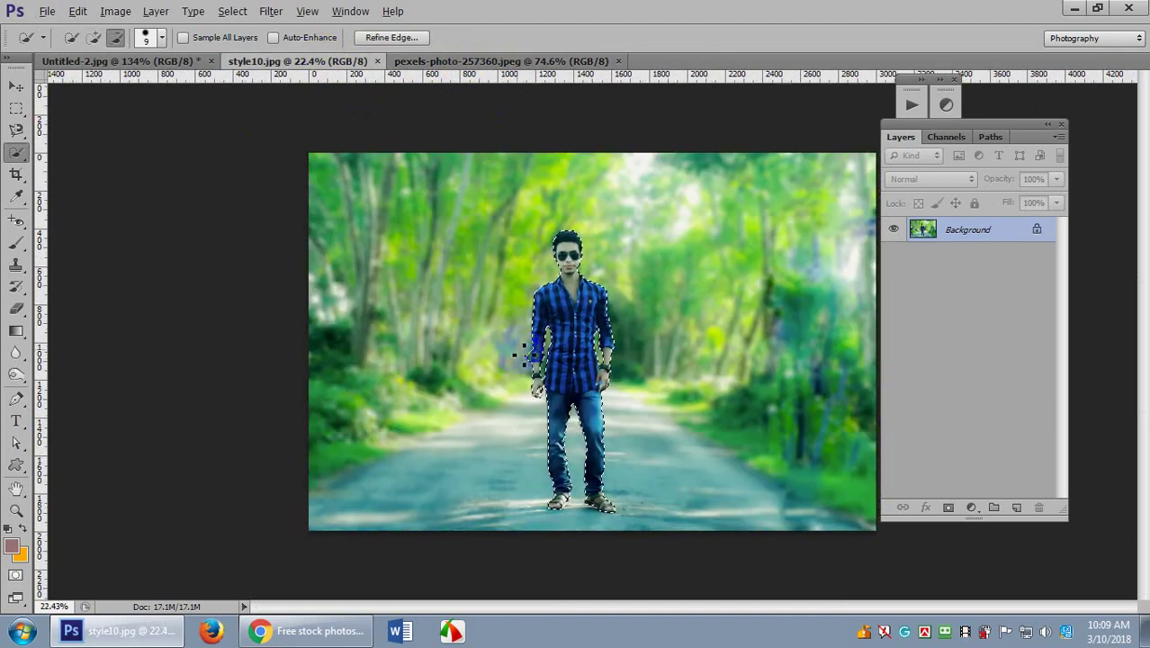
scroll(524, 356, "up", 1)
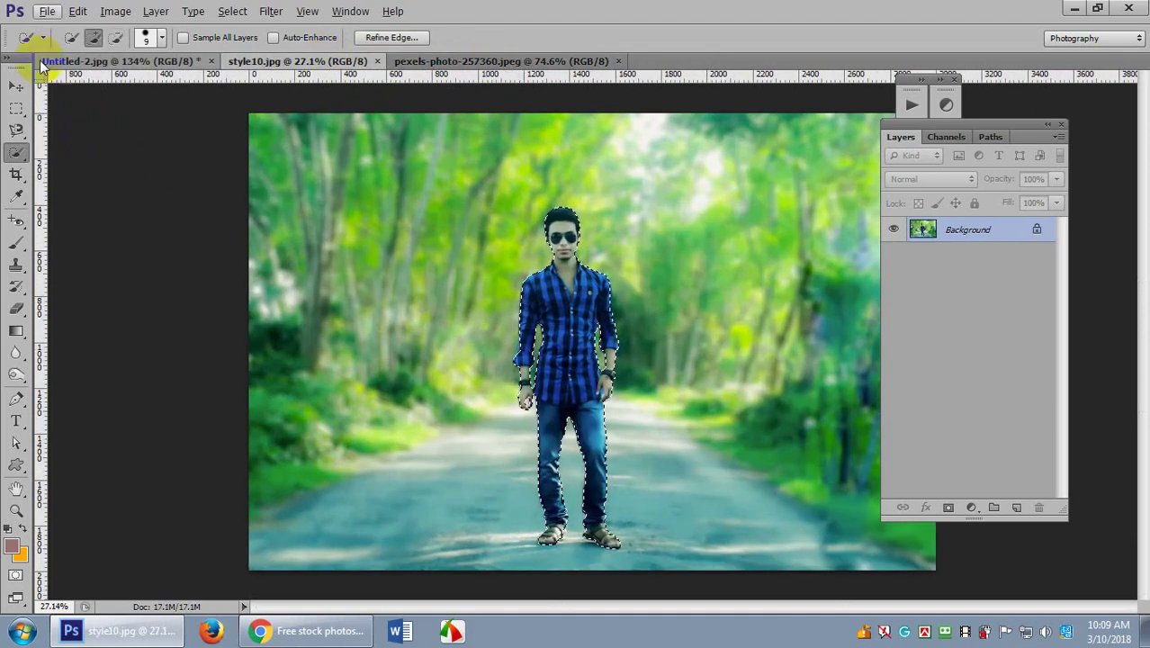
left_click(17, 87)
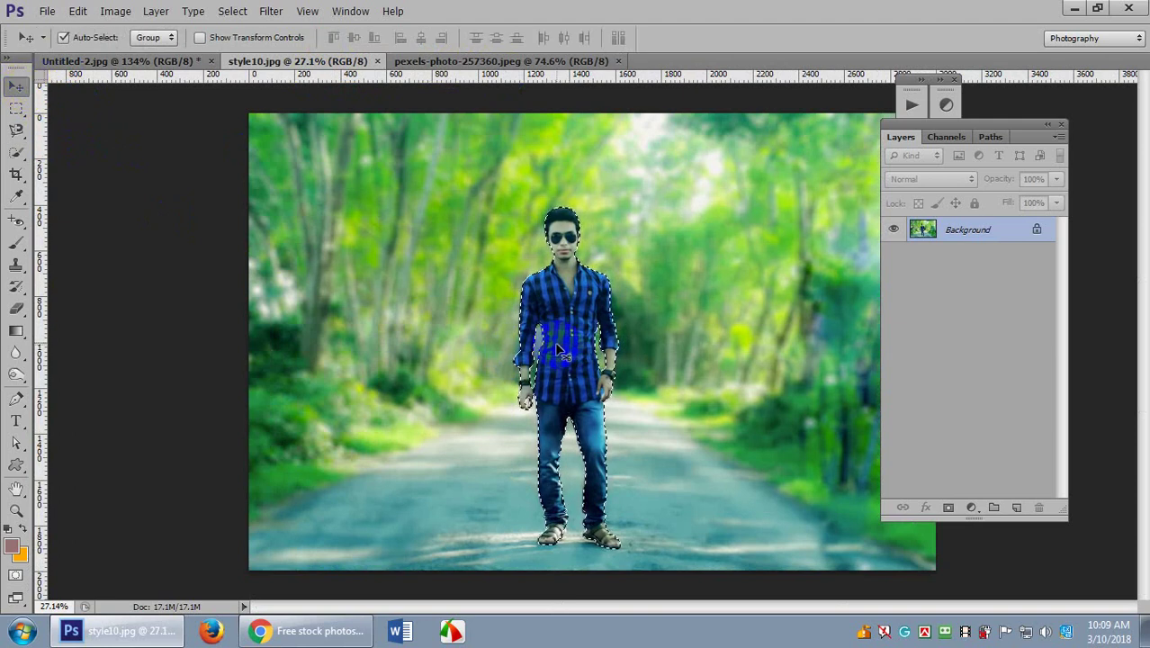
left_click_drag(557, 349, 685, 360)
key("ctrl+minus")
key("ctrl+minus")
key("ctrl+minus")
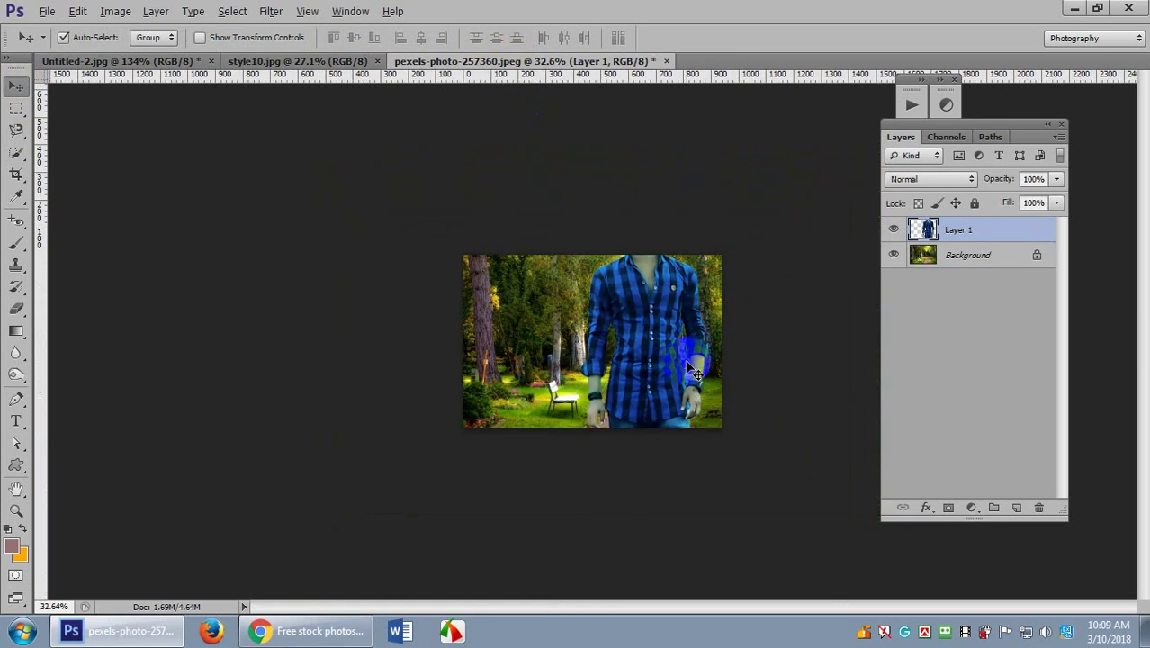
key("alt")
scroll(692, 369, "down", 1)
scroll(693, 369, "up", 2)
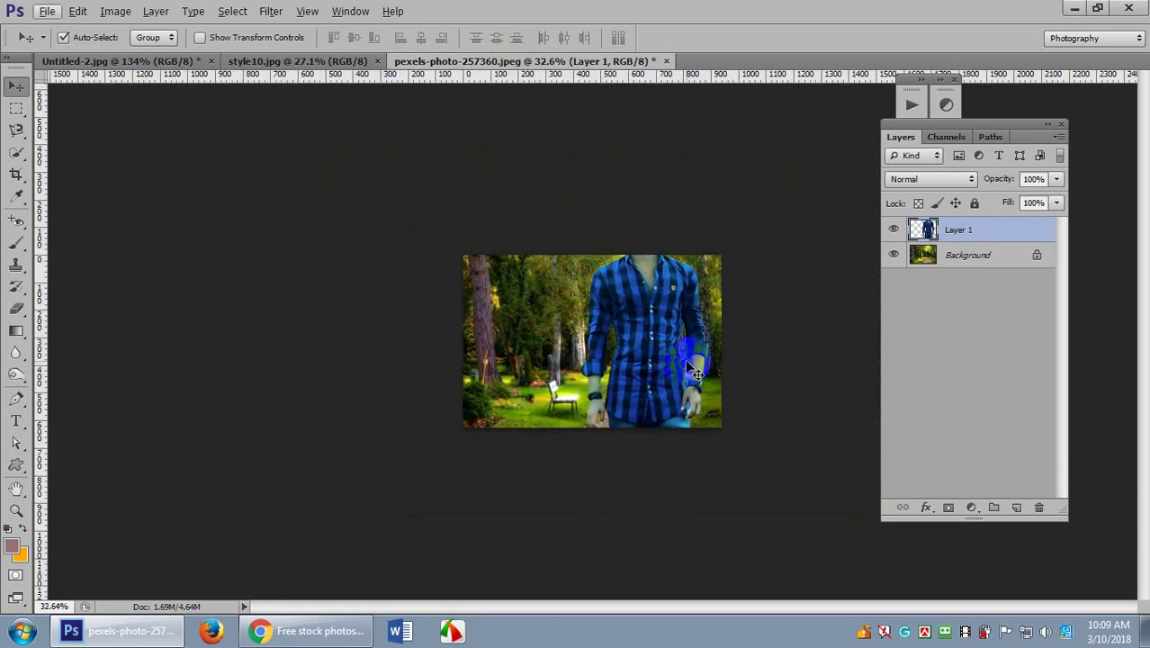
left_click_drag(668, 351, 608, 335)
key("ctrl+t")
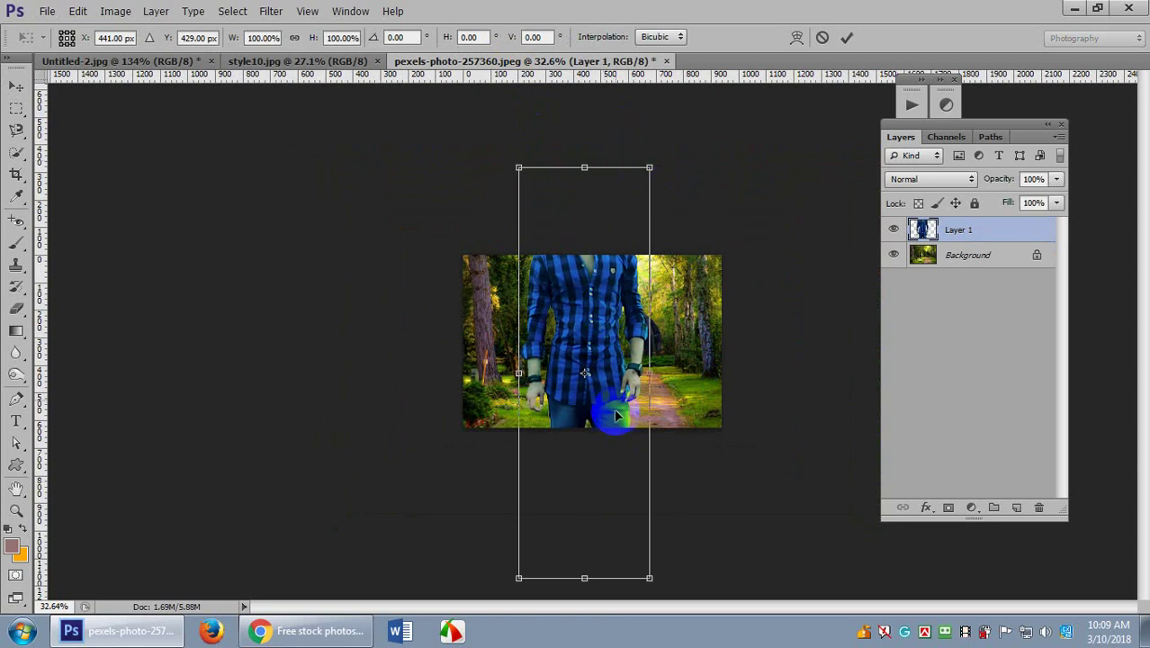
left_click_drag(586, 166, 582, 202)
key("Return")
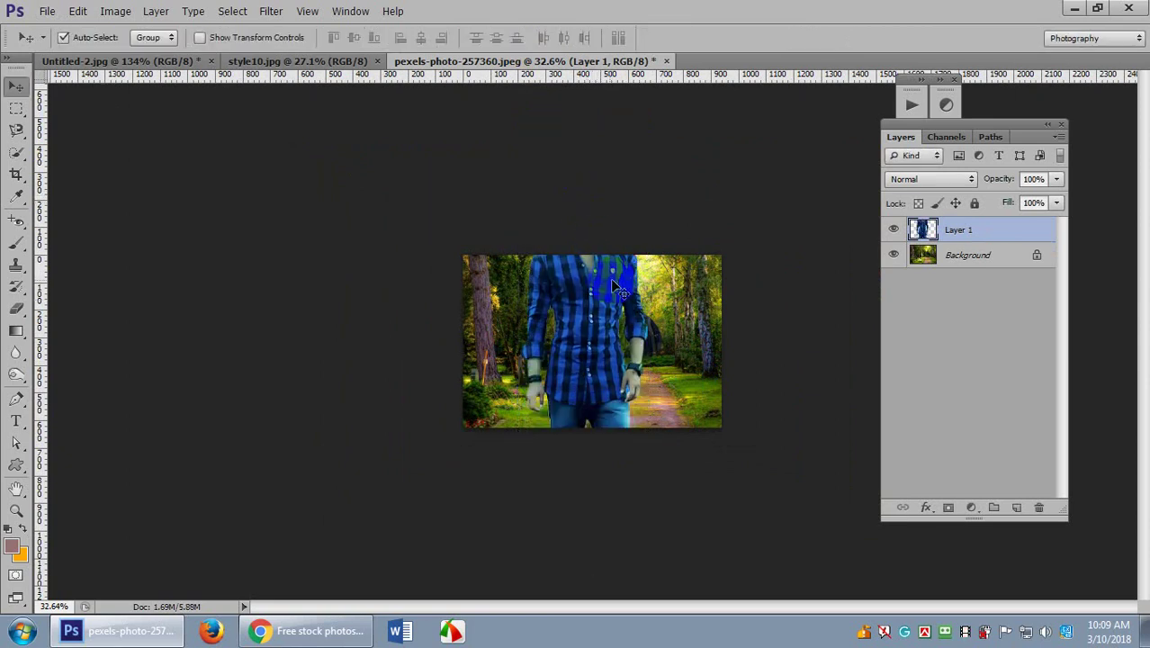
left_click_drag(592, 267, 592, 268)
Scale the man's layer proportionally to 33.47% and stand him on the park path.
key("ctrl+t")
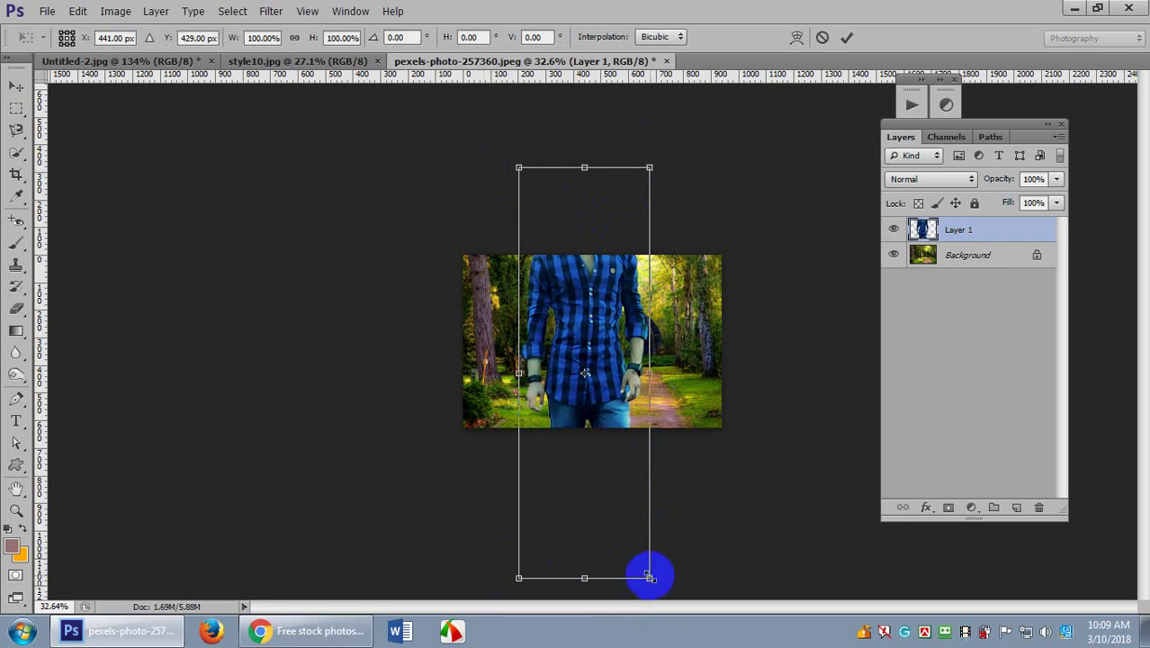
left_click_drag(651, 577, 665, 372)
key("ctrl+plus")
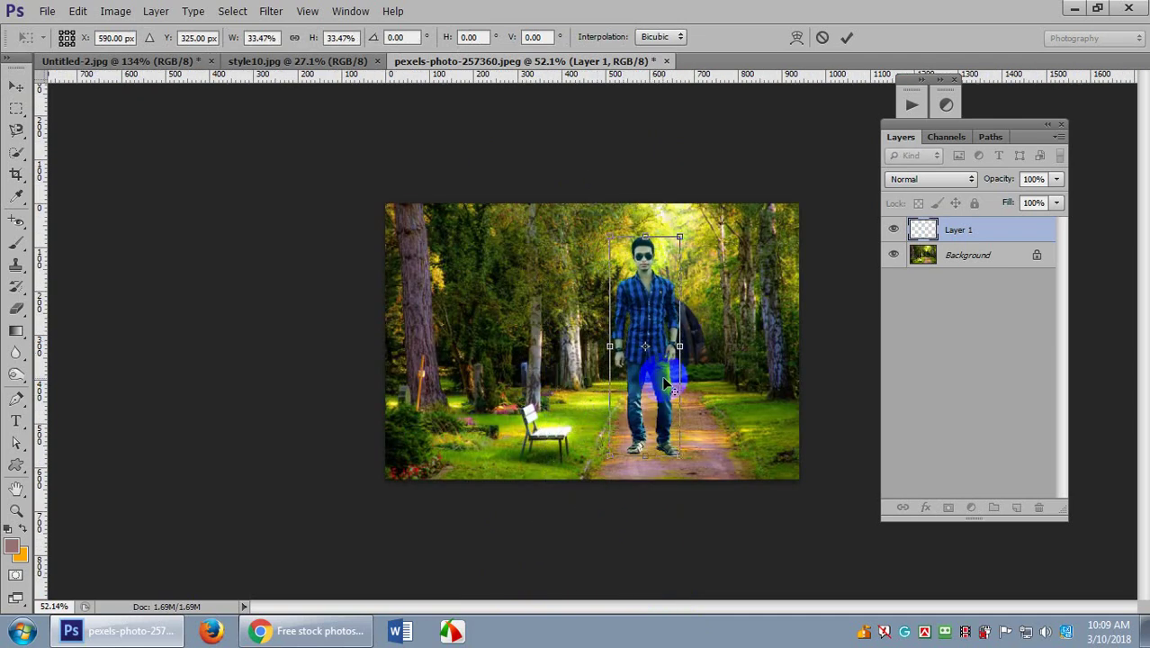
key("ctrl+plus")
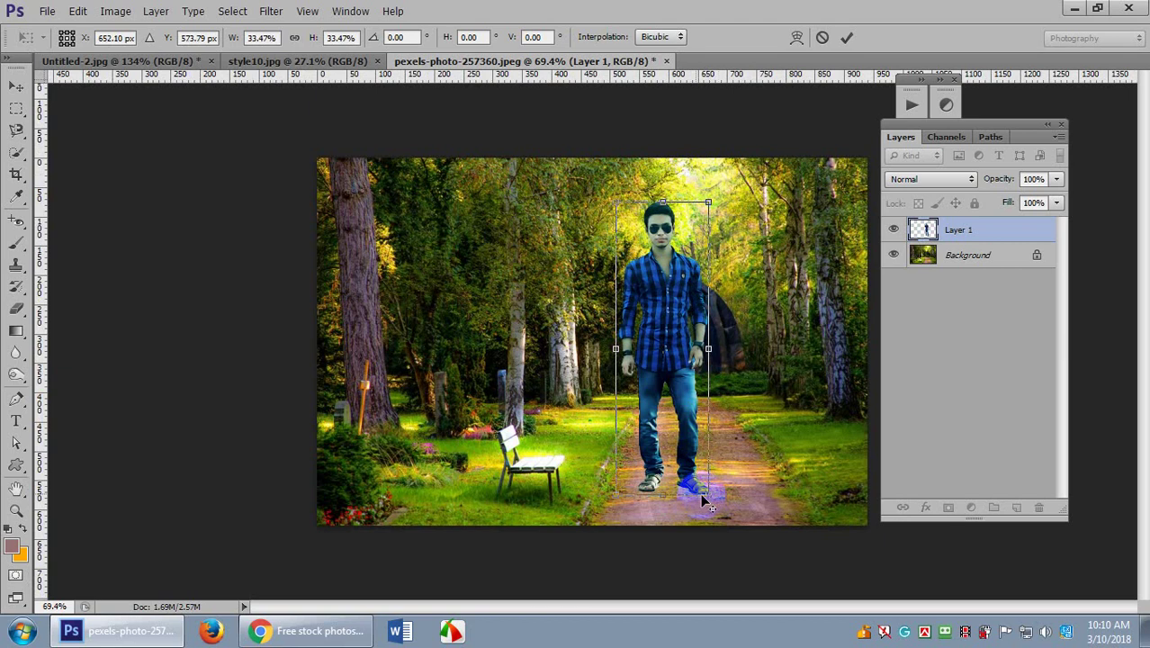
left_click_drag(648, 351, 686, 354)
key("Return")
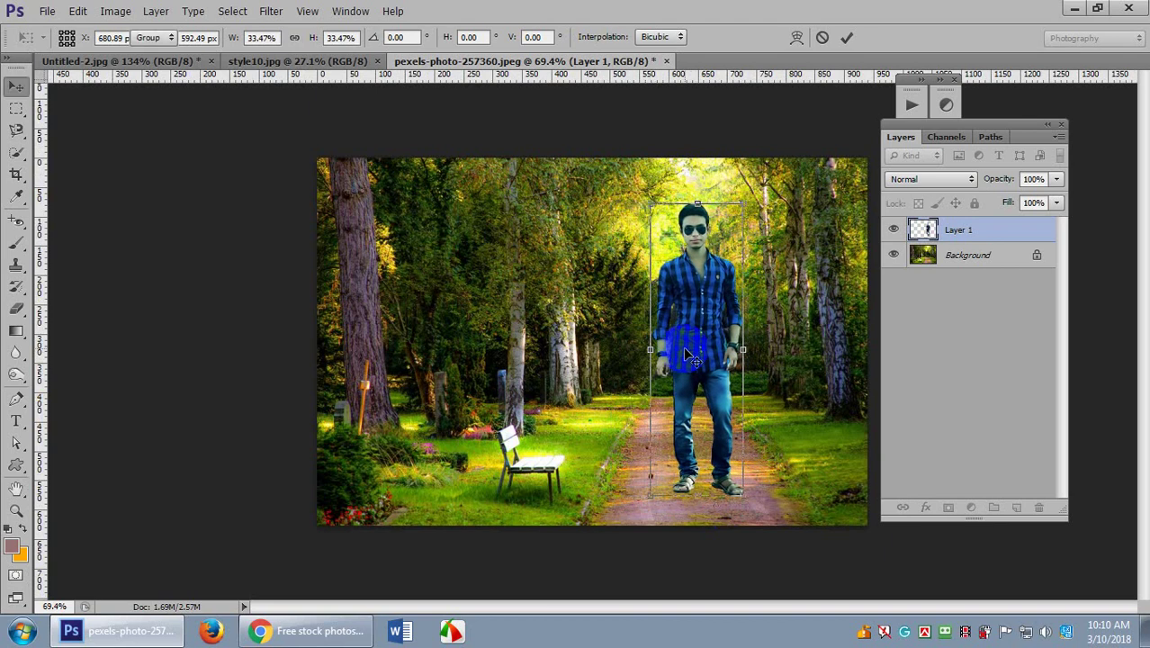
Enlarge the man's layer to about 108.7% and reposition him on the park path.
scroll(686, 353, "up", 2)
scroll(686, 356, "down", 3)
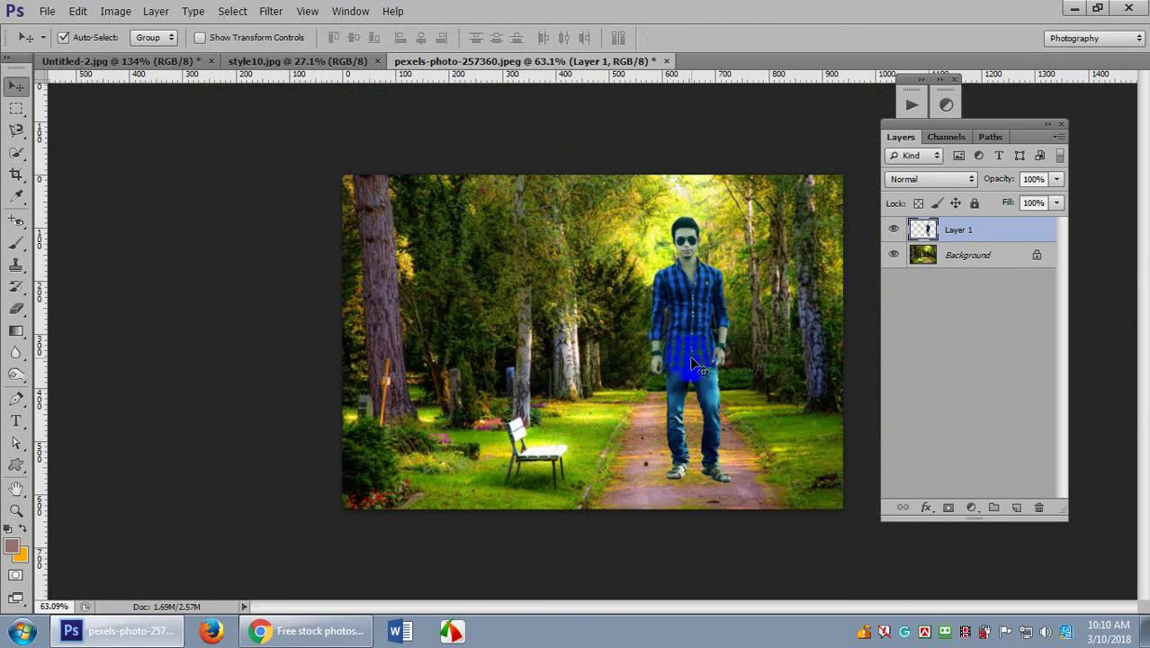
scroll(698, 365, "up", 2)
key("ctrl+t")
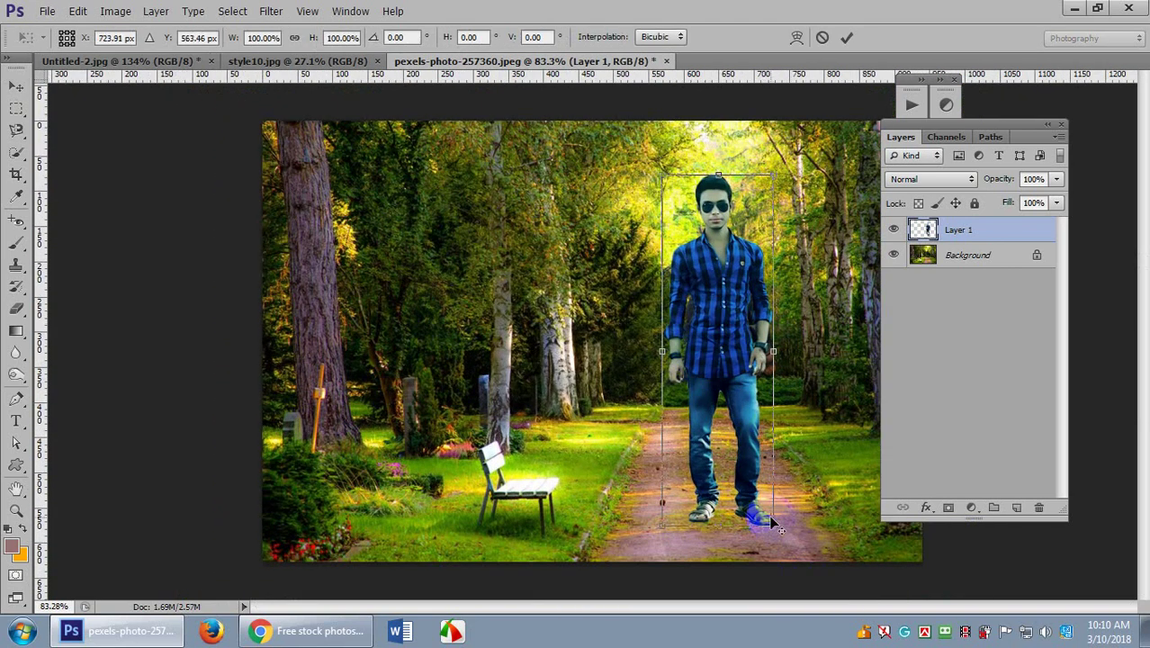
mouse_move(774, 529)
left_mouse_down()
mouse_move(796, 552)
mouse_move(750, 514)
mouse_move(784, 540)
mouse_move(772, 532)
left_mouse_up()
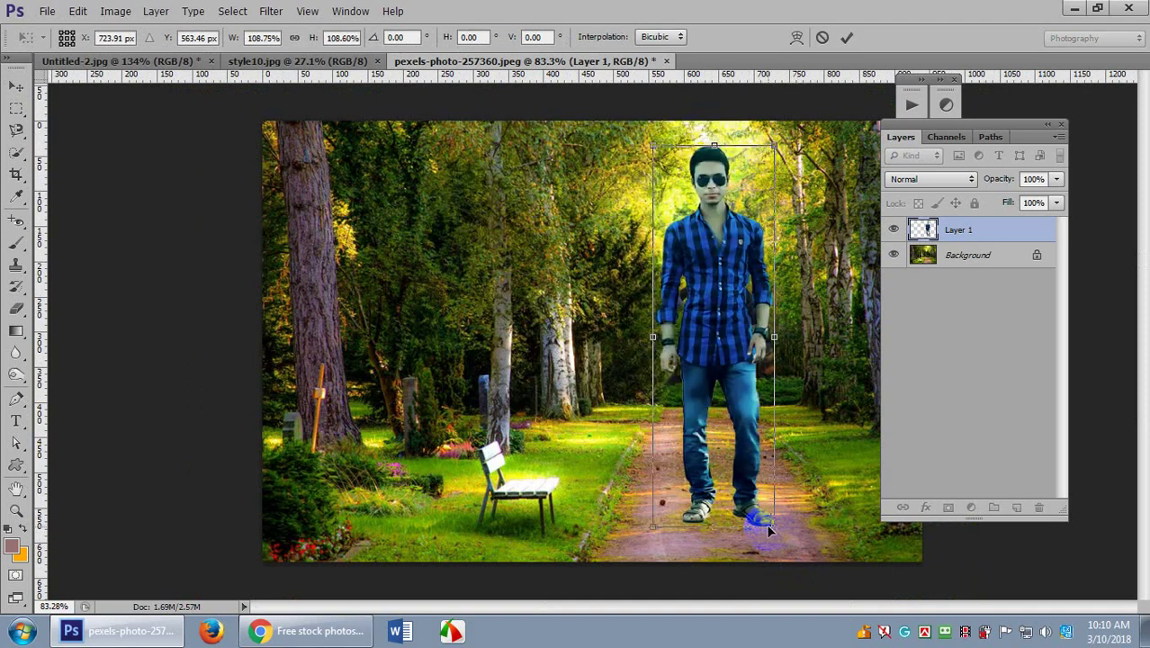
left_click_drag(714, 364, 710, 382)
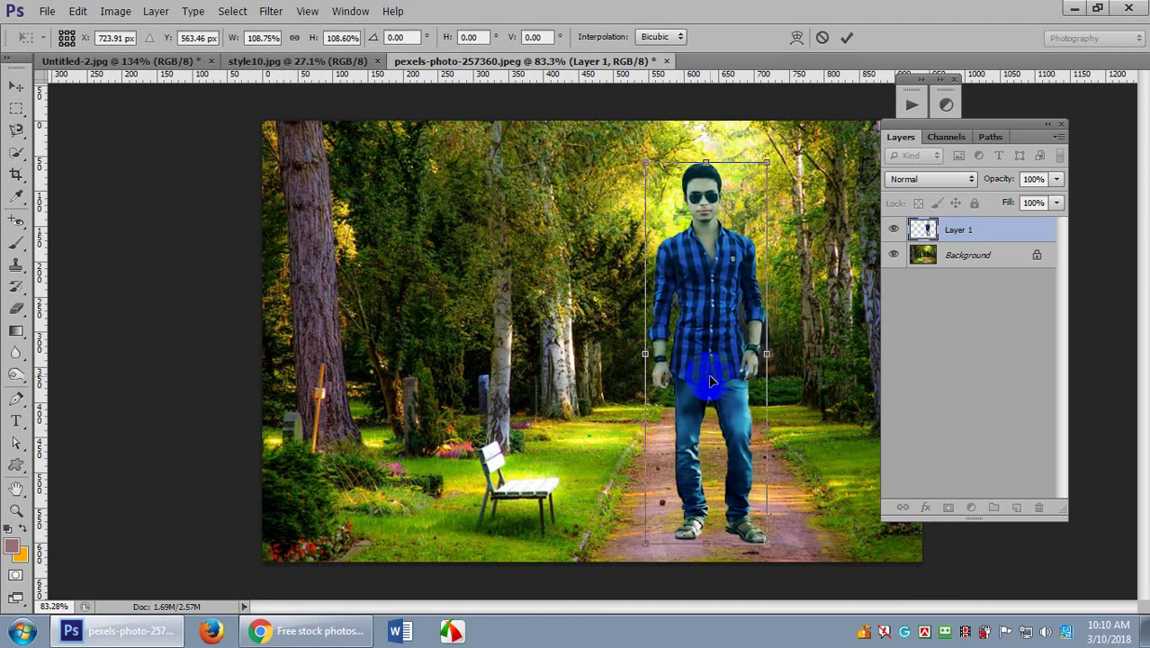
key("Return")
scroll(711, 385, "down", 3)
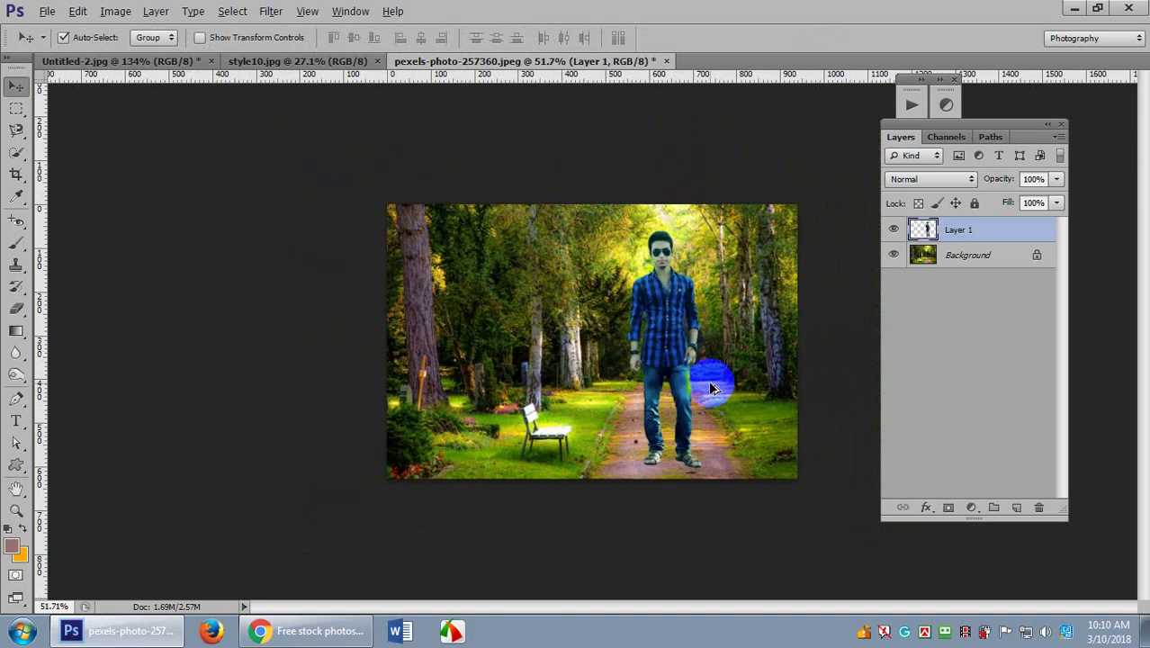
Check the man's feet against the path, shifting him slightly up the path and back down.
scroll(732, 540, "up", 4)
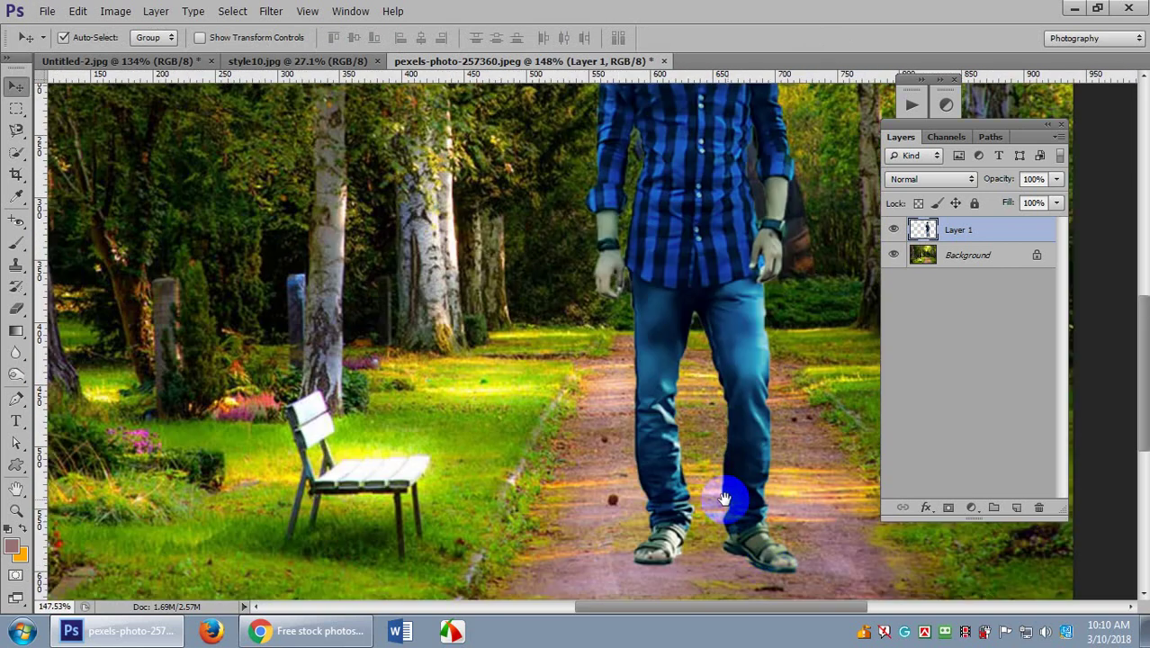
scroll(724, 498, "up", 2)
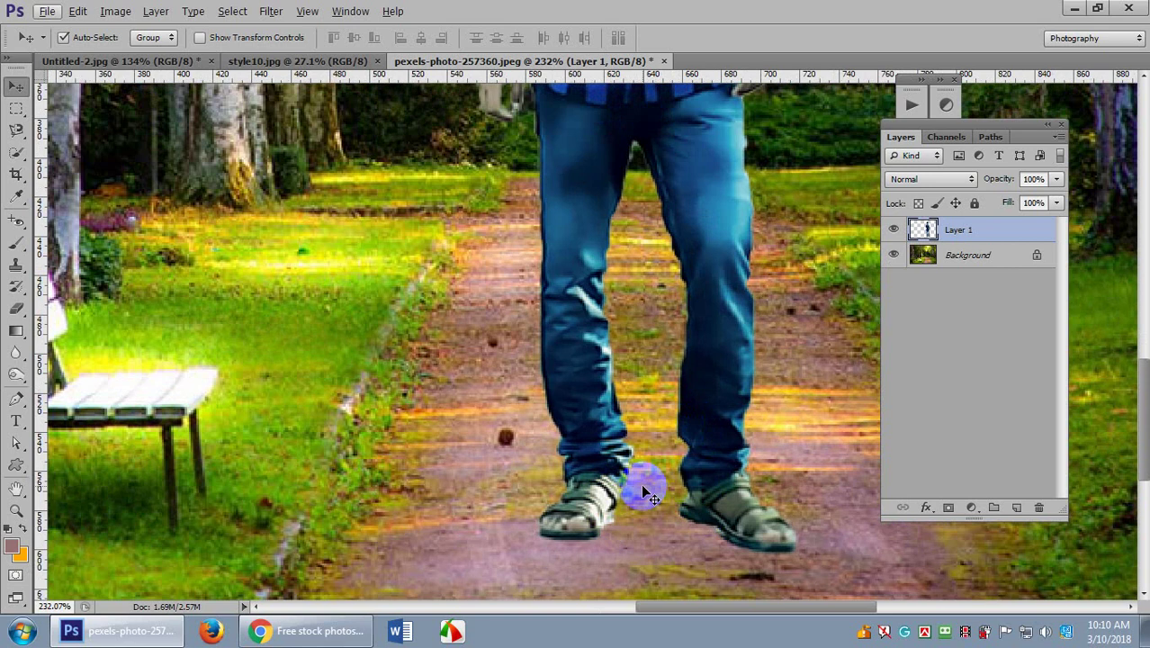
scroll(644, 495, "down", 4)
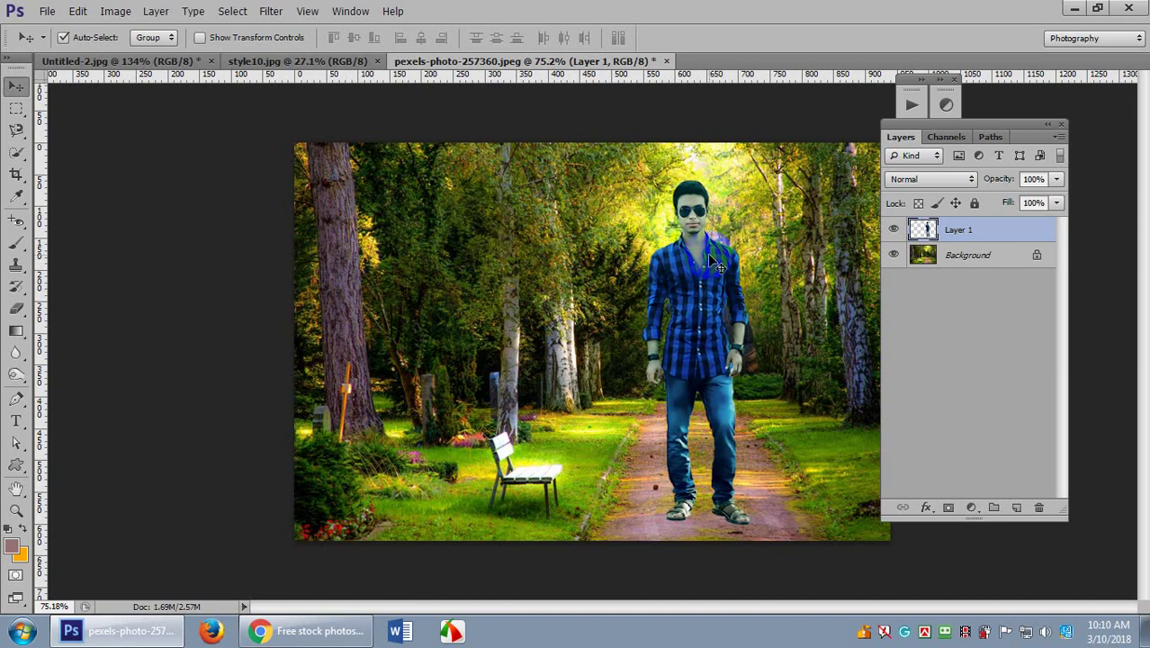
mouse_move(708, 261)
left_mouse_down()
mouse_move(703, 217)
mouse_move(710, 249)
left_mouse_up()
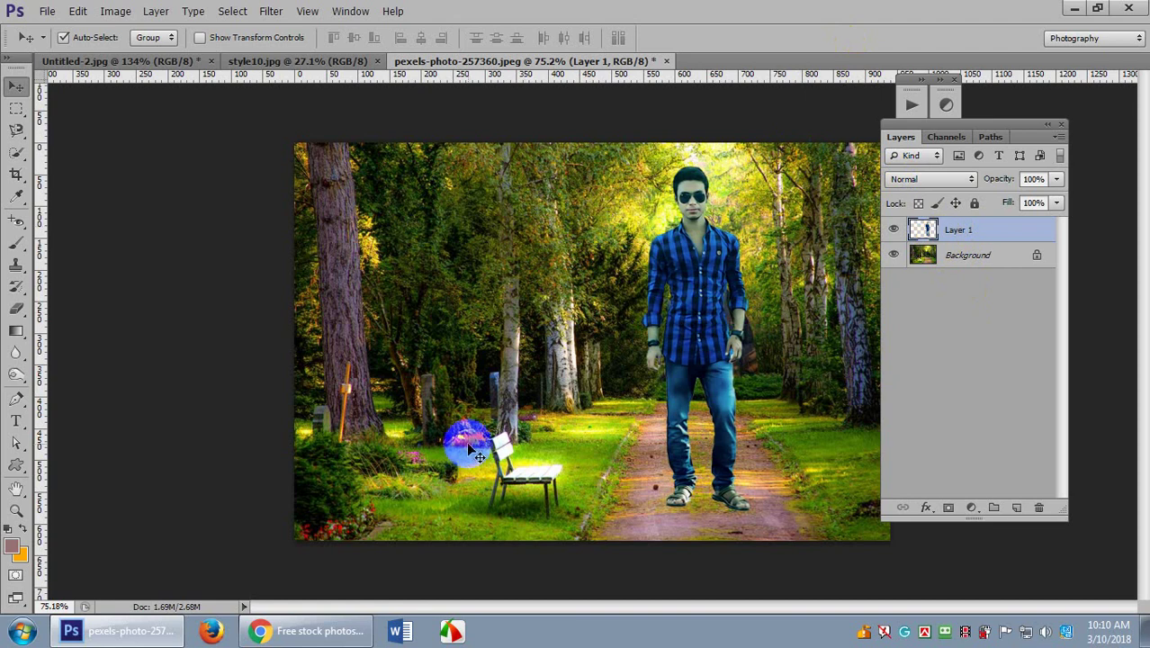
left_click_drag(725, 270, 726, 286)
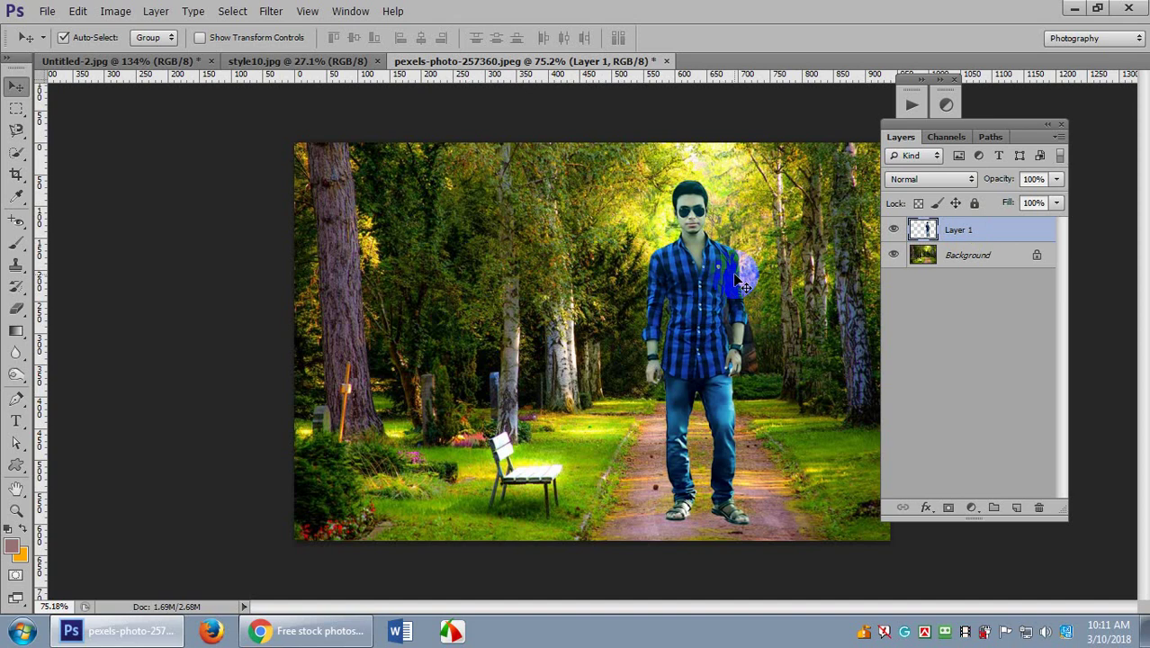
scroll(734, 263, "up", 3)
scroll(734, 263, "down", 4)
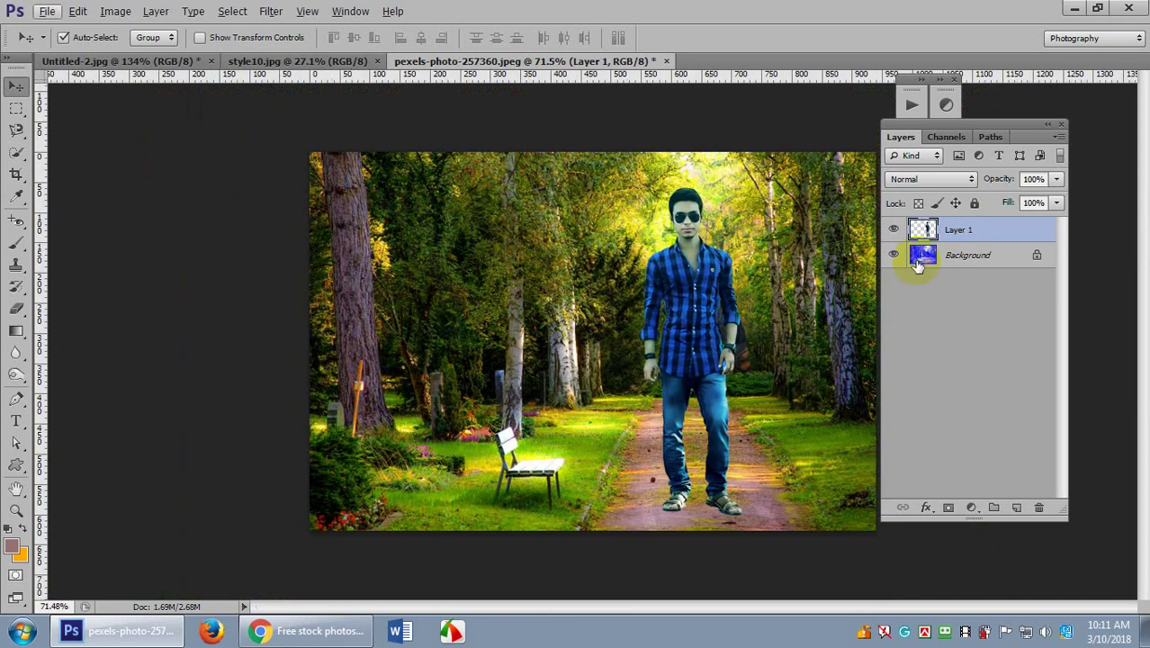
Start cropping the park photo and clear the crop's fixed width and height so its proportions are unconstrained.
left_click(16, 174)
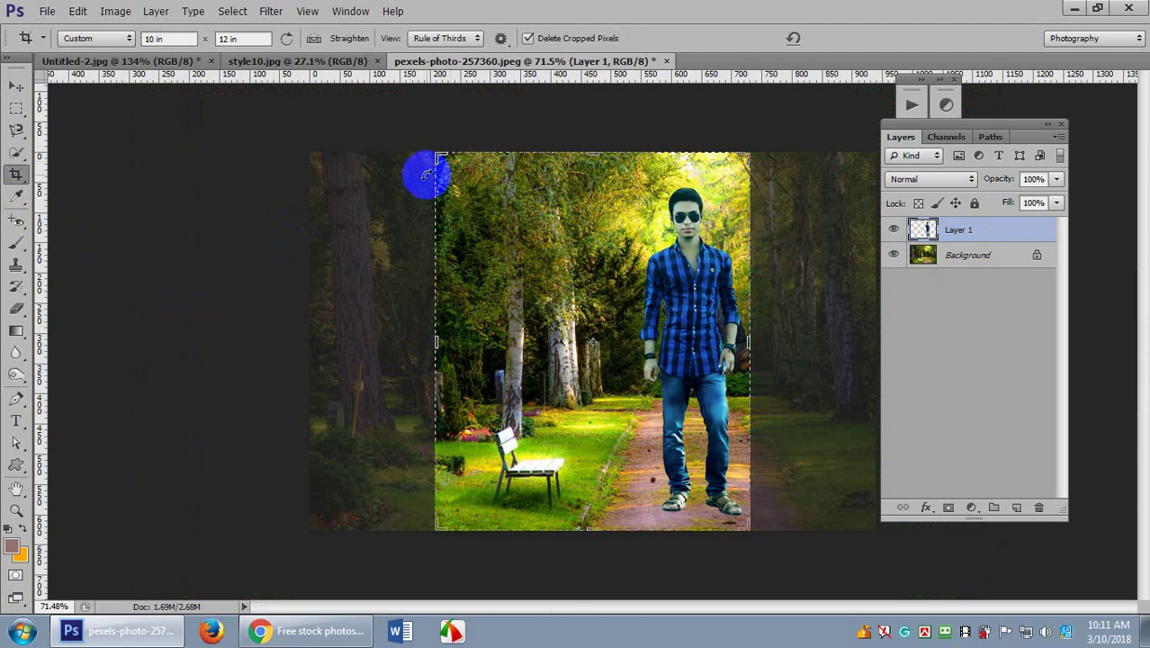
left_click(169, 39)
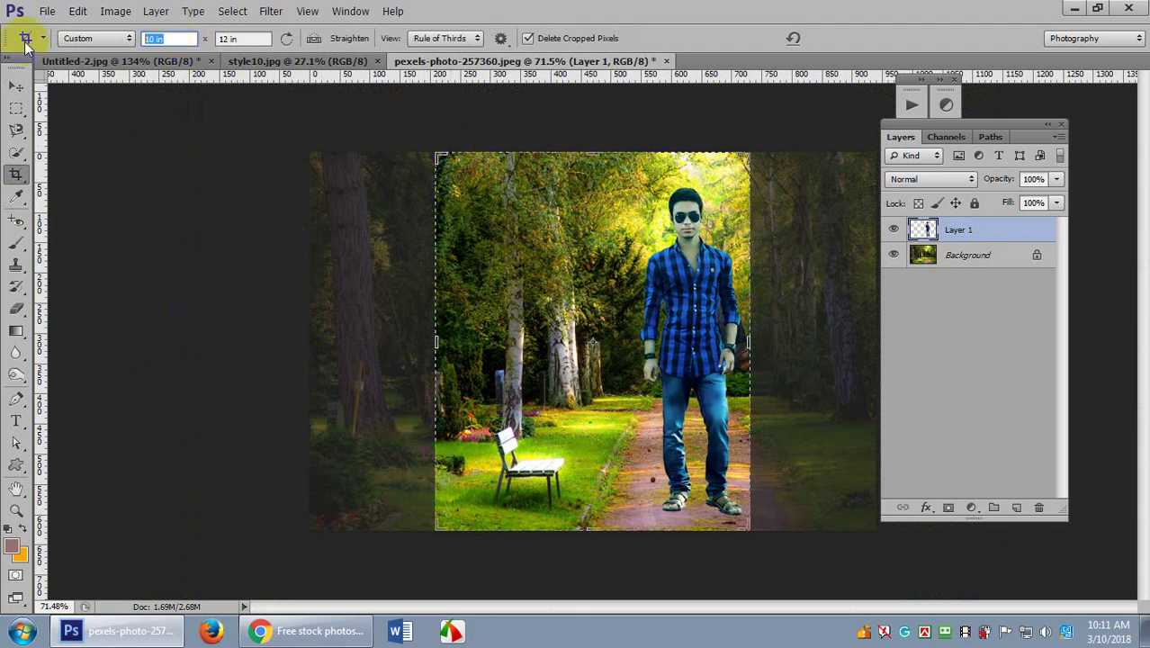
key("BackSpace")
left_click(244, 38)
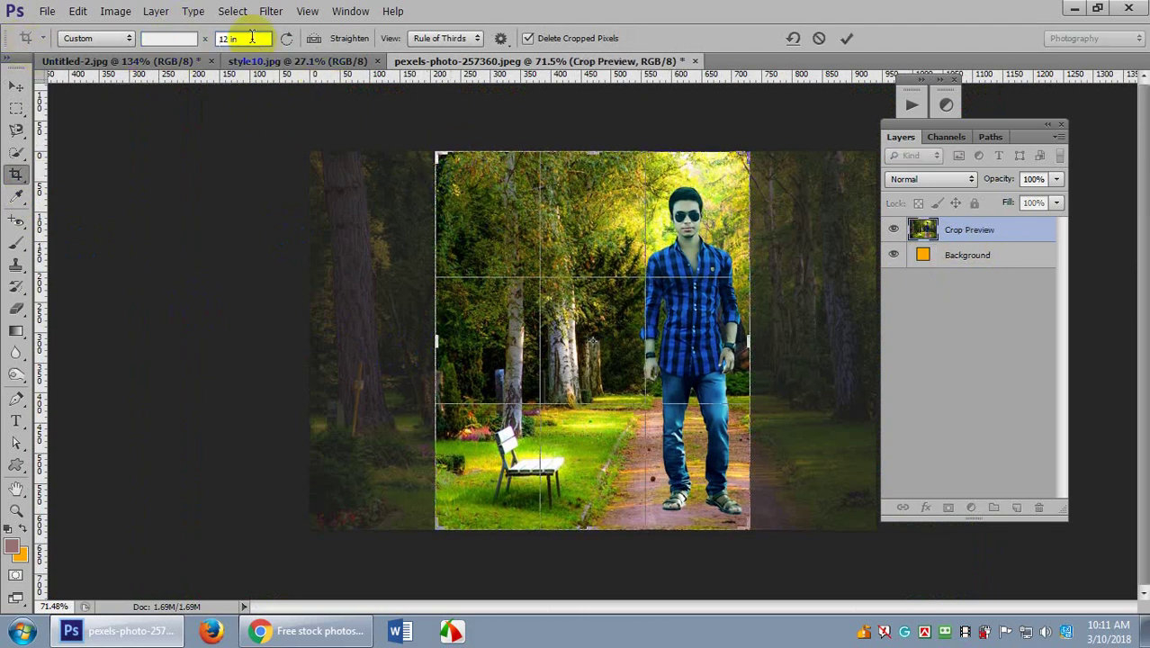
key("BackSpace")
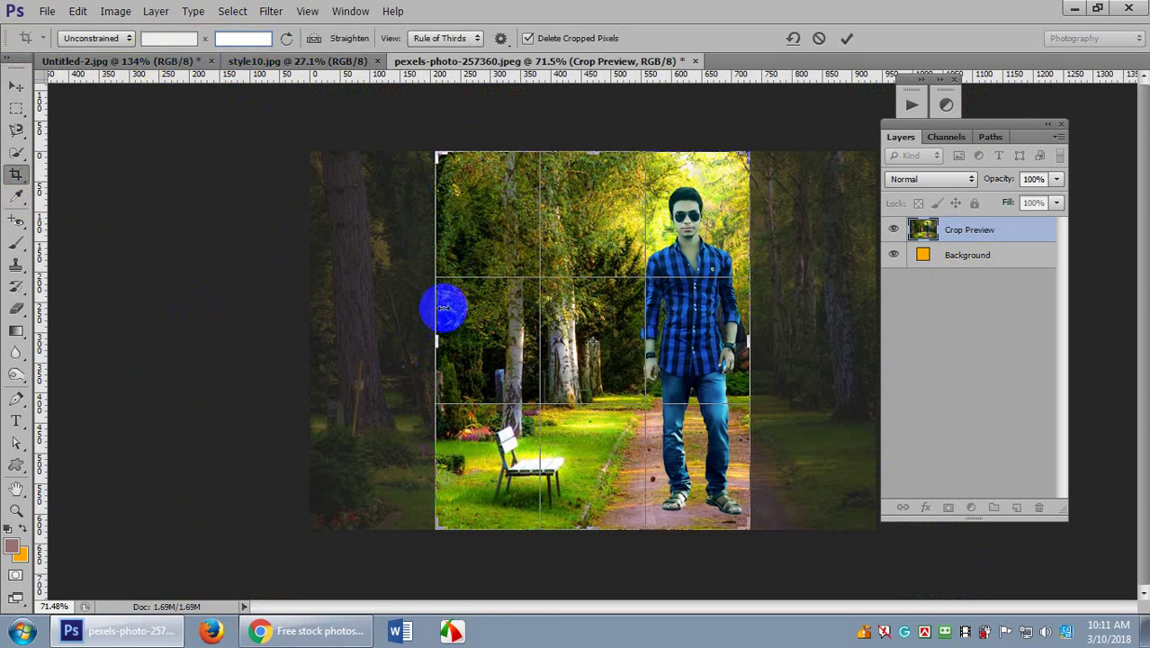
Crop the photo to an upright frame centred on the man and path, cutting away the bench and large tree.
left_click_drag(439, 341, 476, 345)
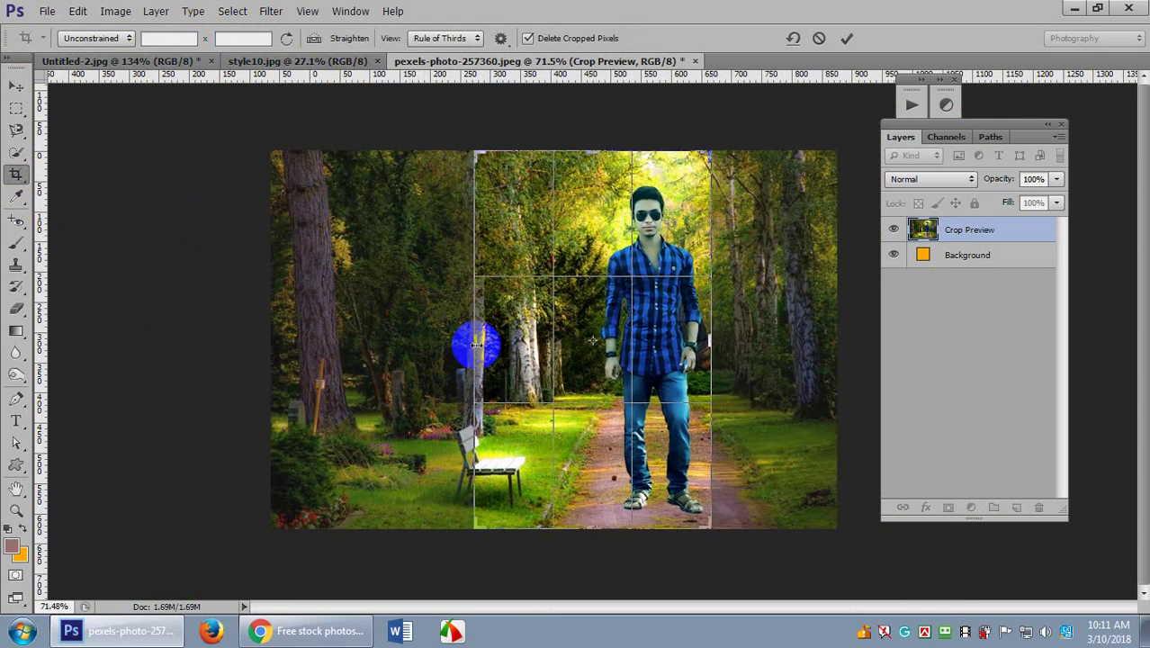
left_click_drag(711, 345, 770, 344)
left_click_drag(419, 342, 440, 342)
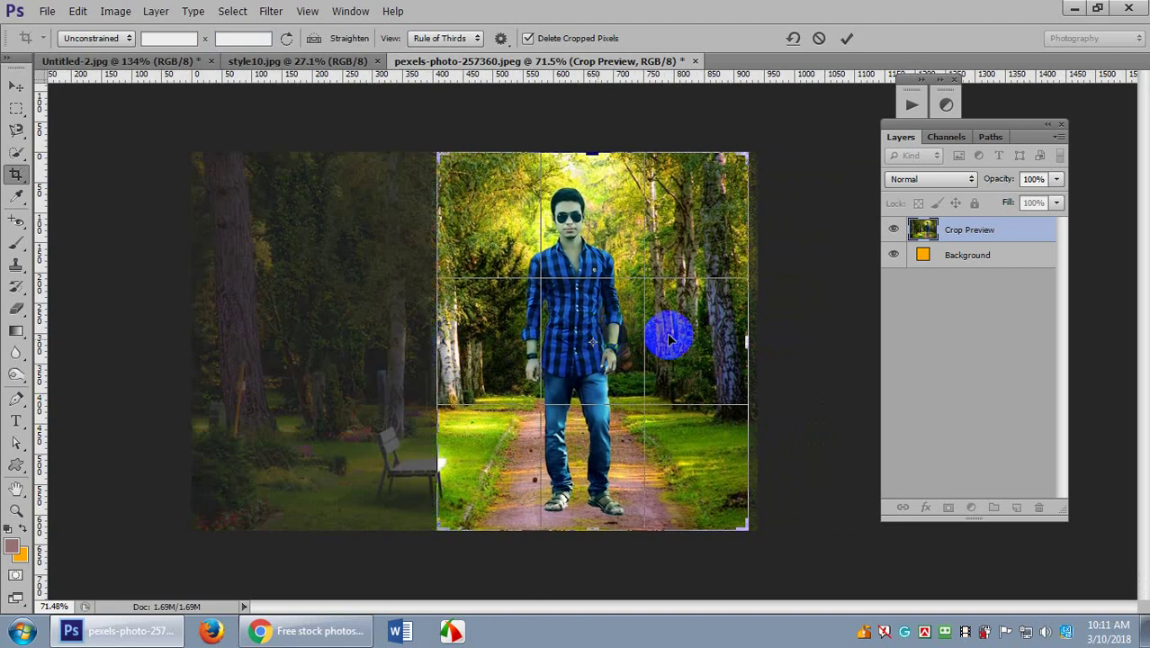
double_click(668, 330)
Scale the man's layer proportionally to about 84.5% and place him in the middle of the path.
left_click(15, 85)
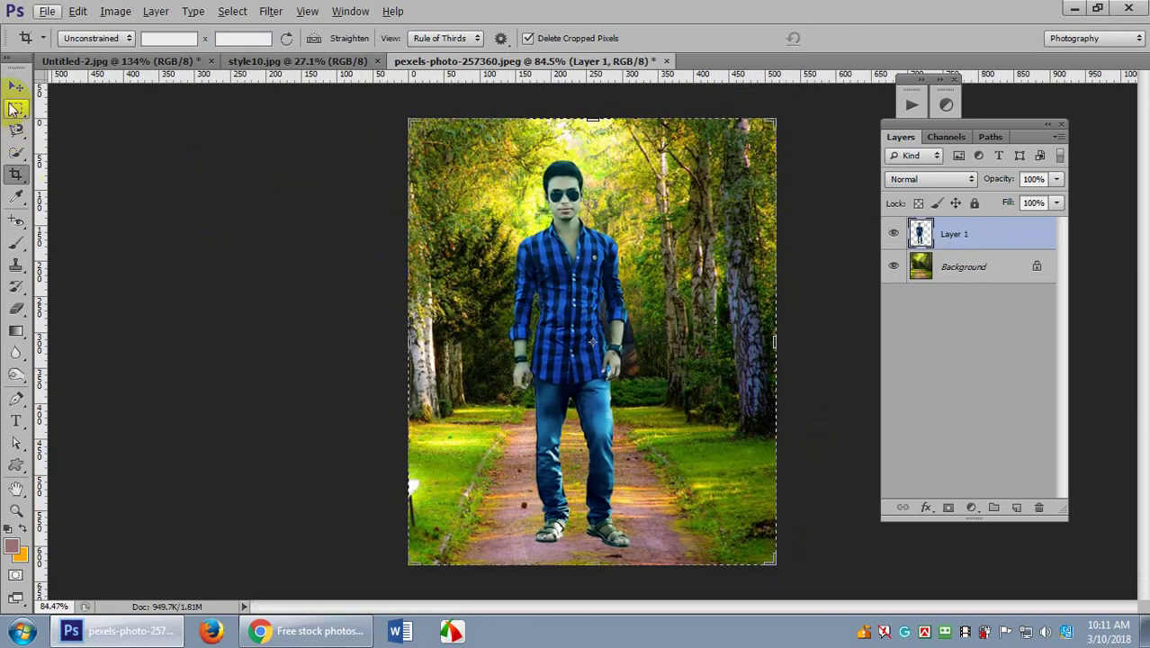
left_click(945, 232)
left_click_drag(630, 281, 564, 275)
key("ctrl+t")
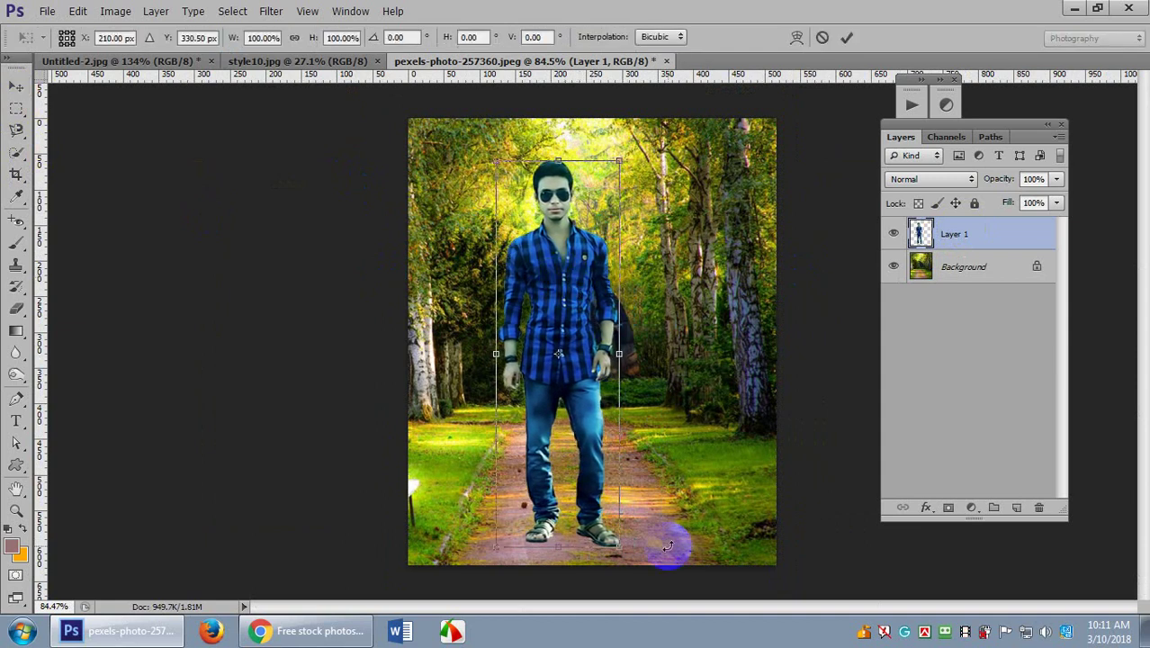
left_click_drag(618, 549, 596, 527)
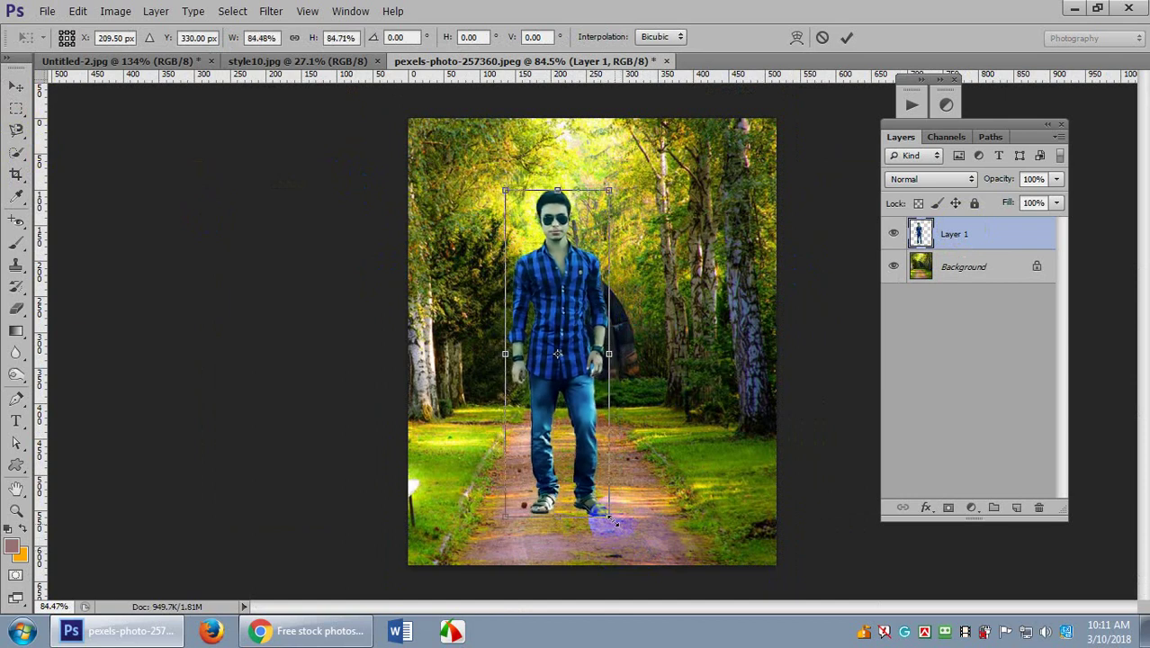
left_click_drag(590, 432, 597, 443)
key("Return")
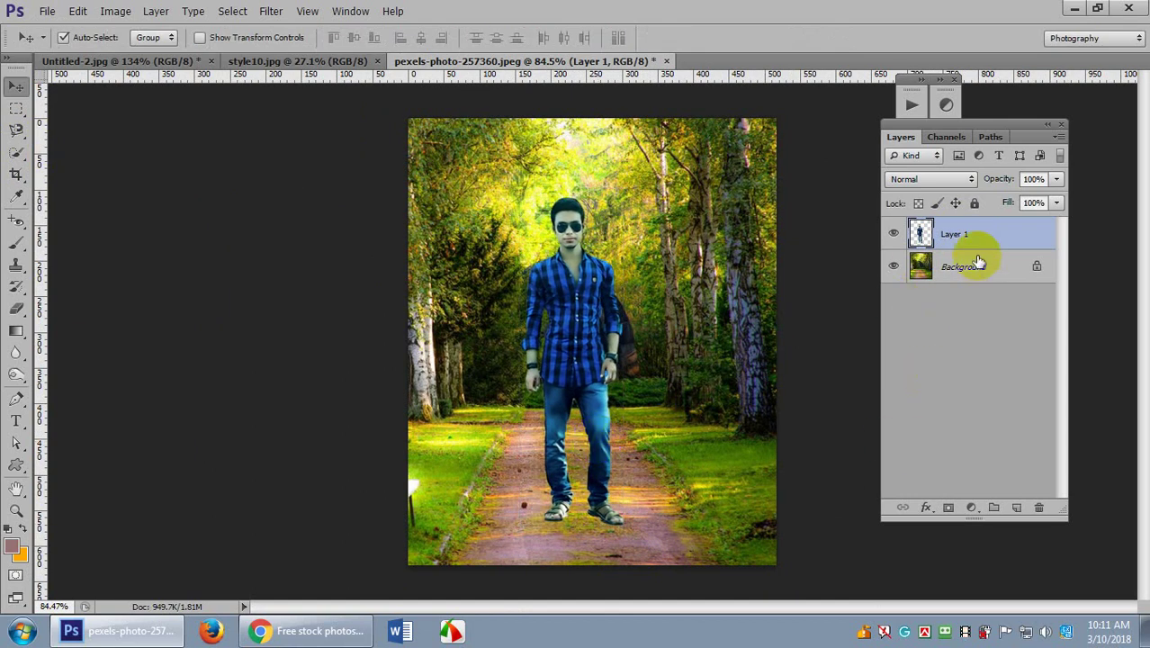
Apply a Lens Blur with a radius of 21 to the Background layer, trying a radius of 65 first.
left_click(961, 282)
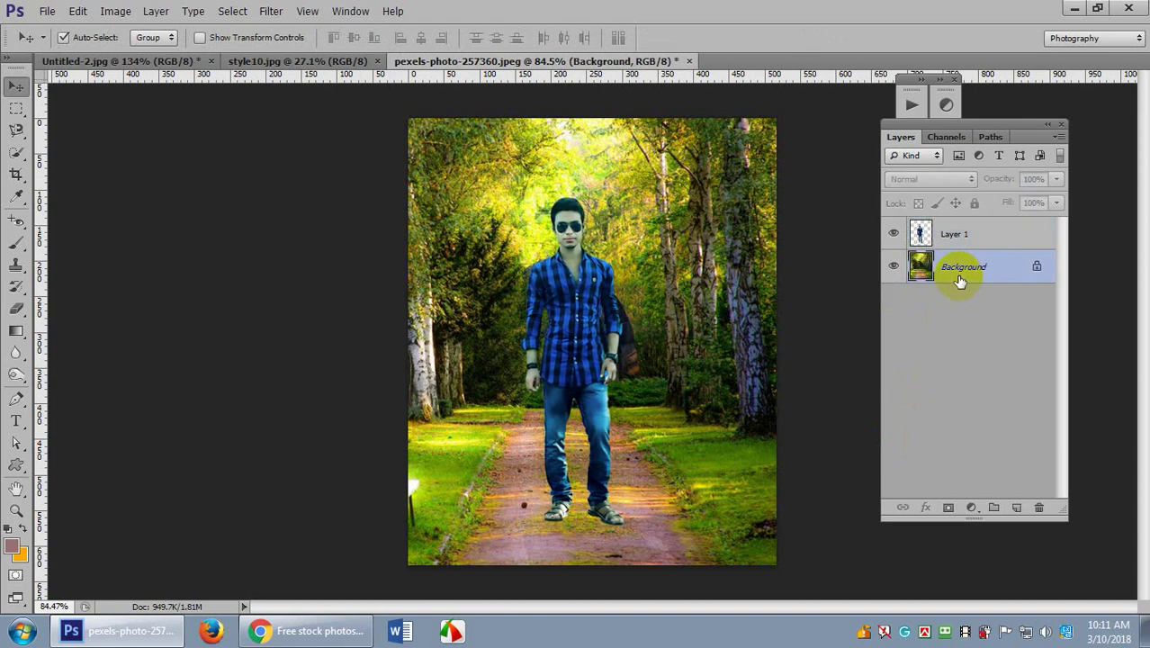
left_click(265, 16)
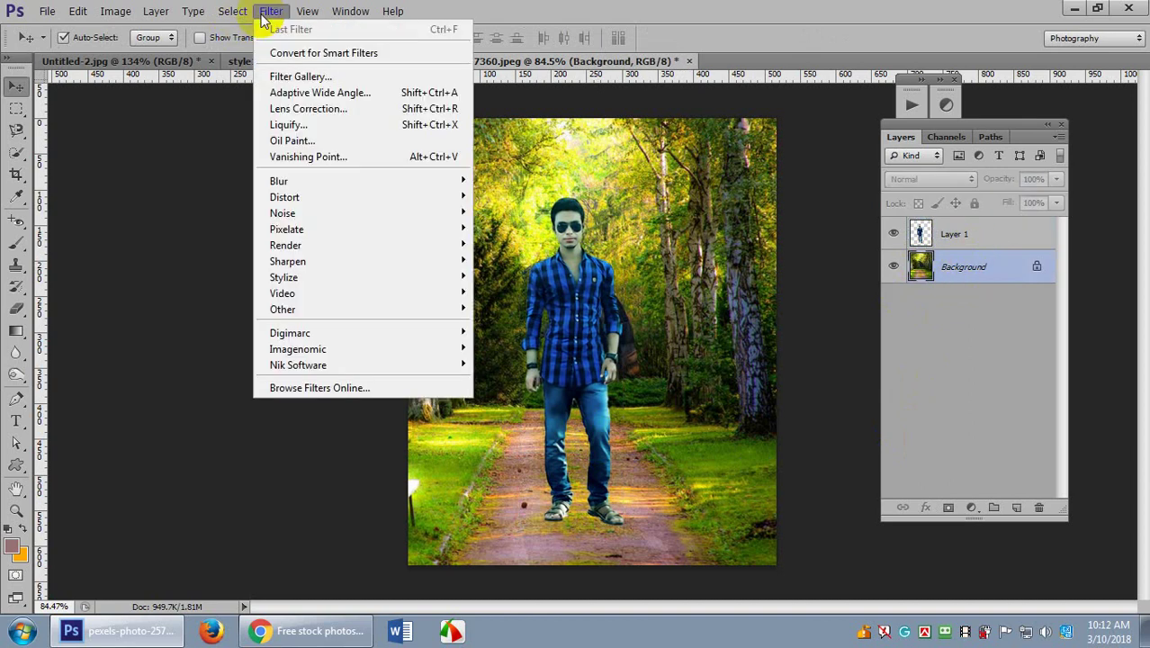
mouse_move(285, 186)
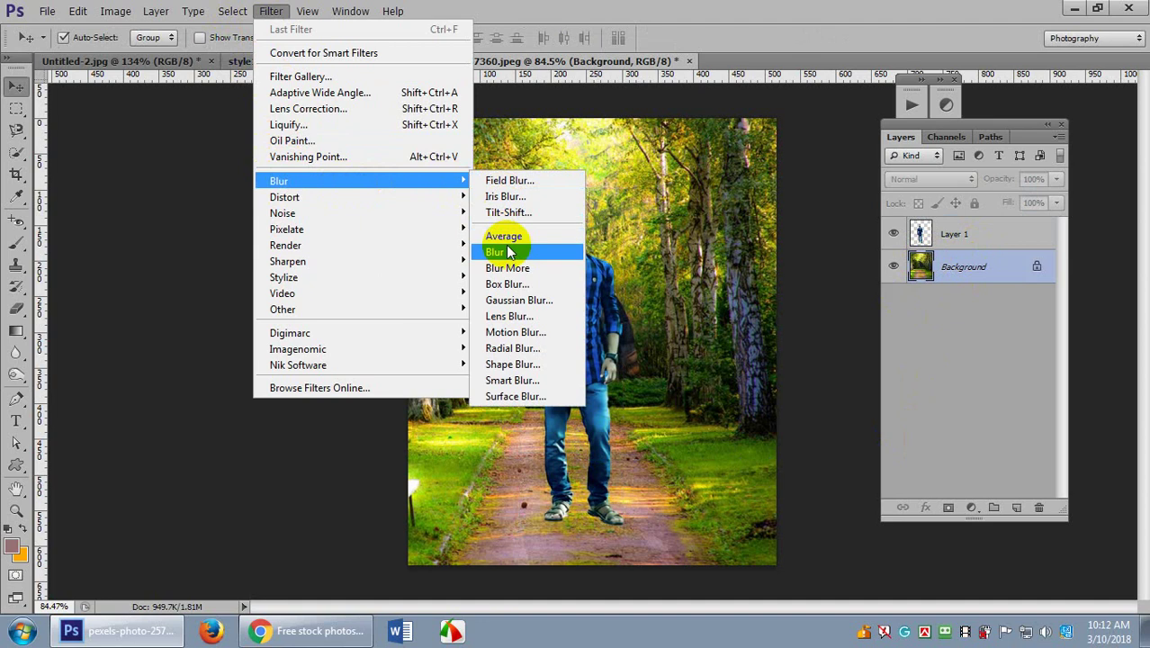
left_click(511, 319)
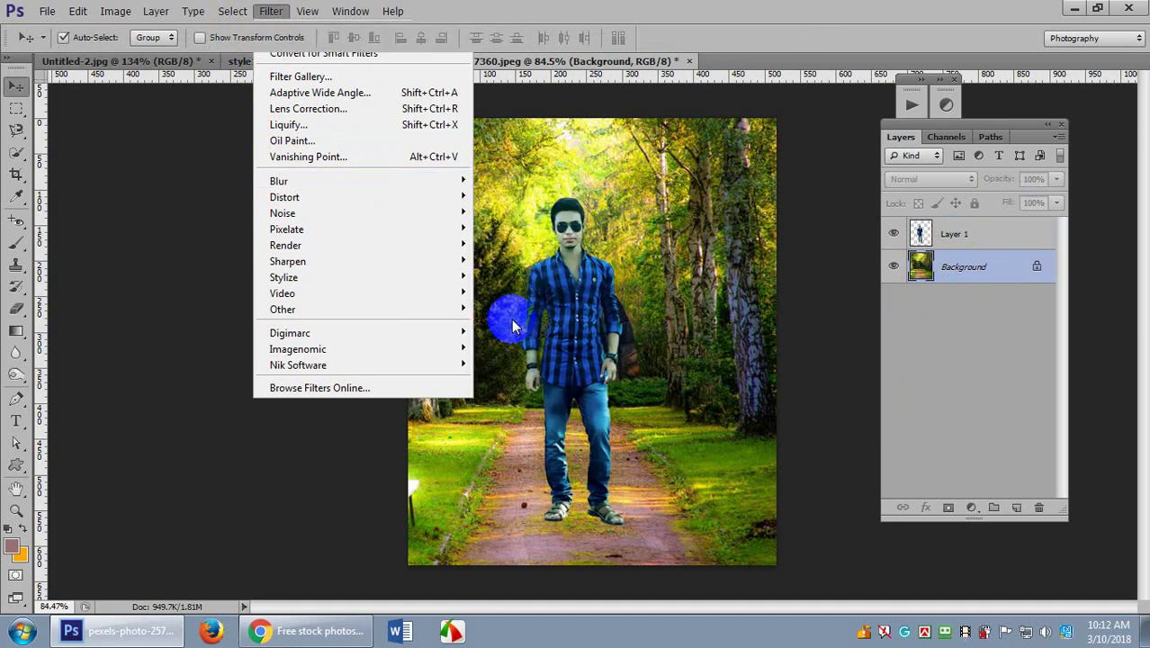
left_click(428, 329)
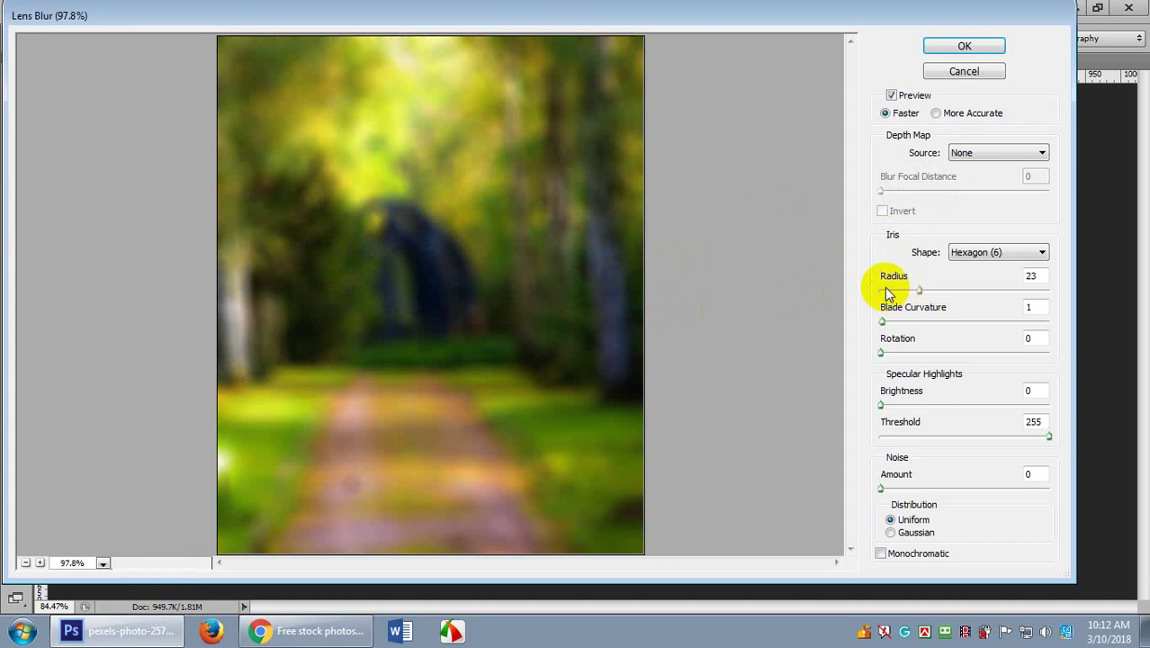
left_click_drag(919, 290, 991, 290)
left_click(538, 225)
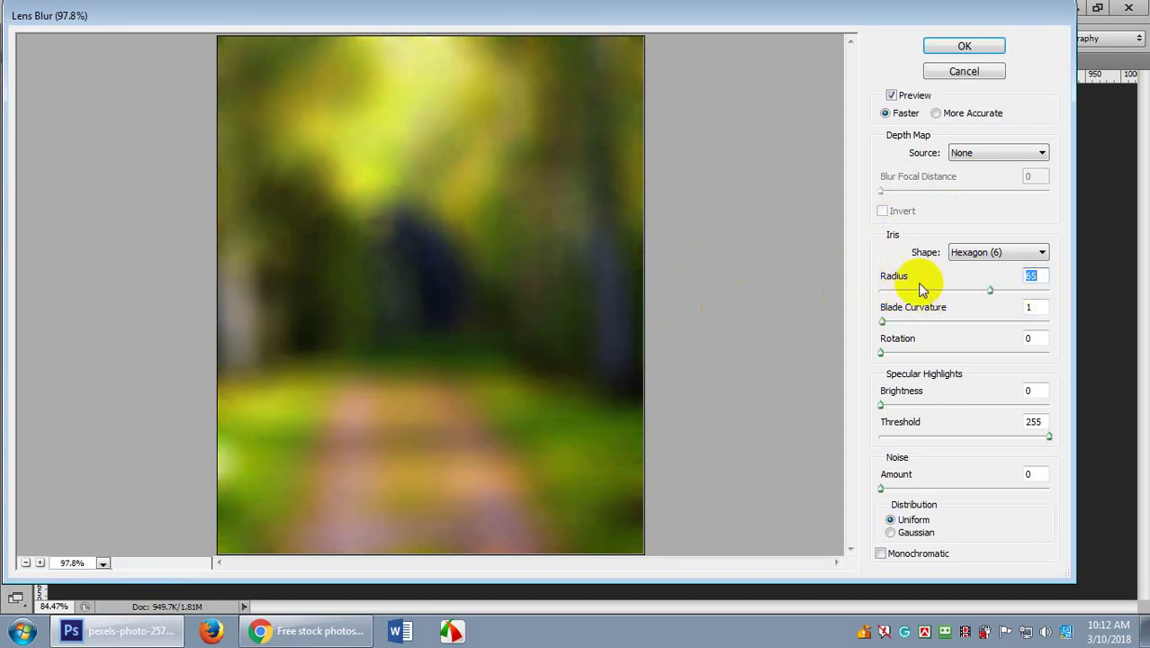
mouse_move(917, 286)
left_mouse_down()
mouse_move(903, 291)
mouse_move(917, 291)
left_mouse_up()
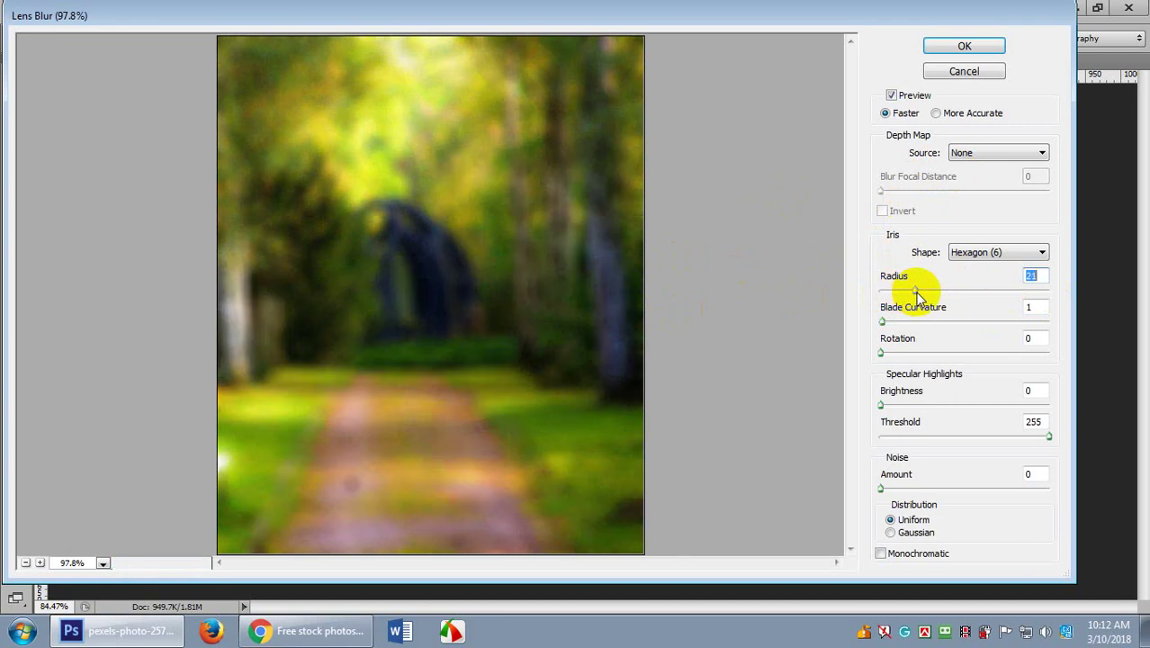
left_click(466, 289)
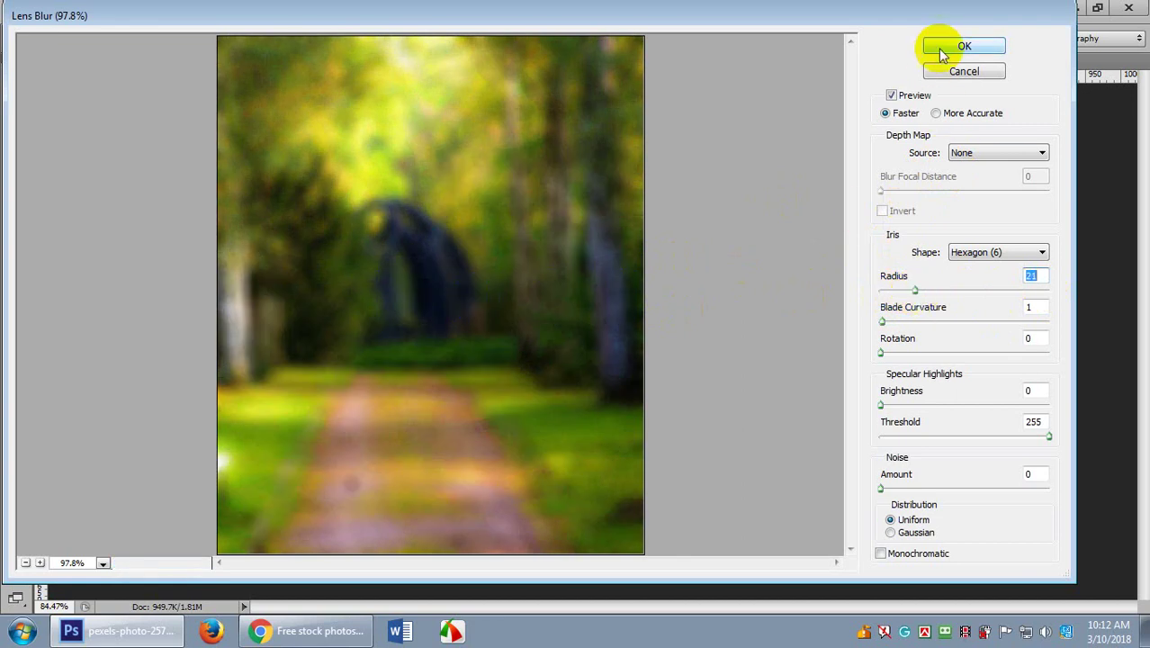
left_click(986, 44)
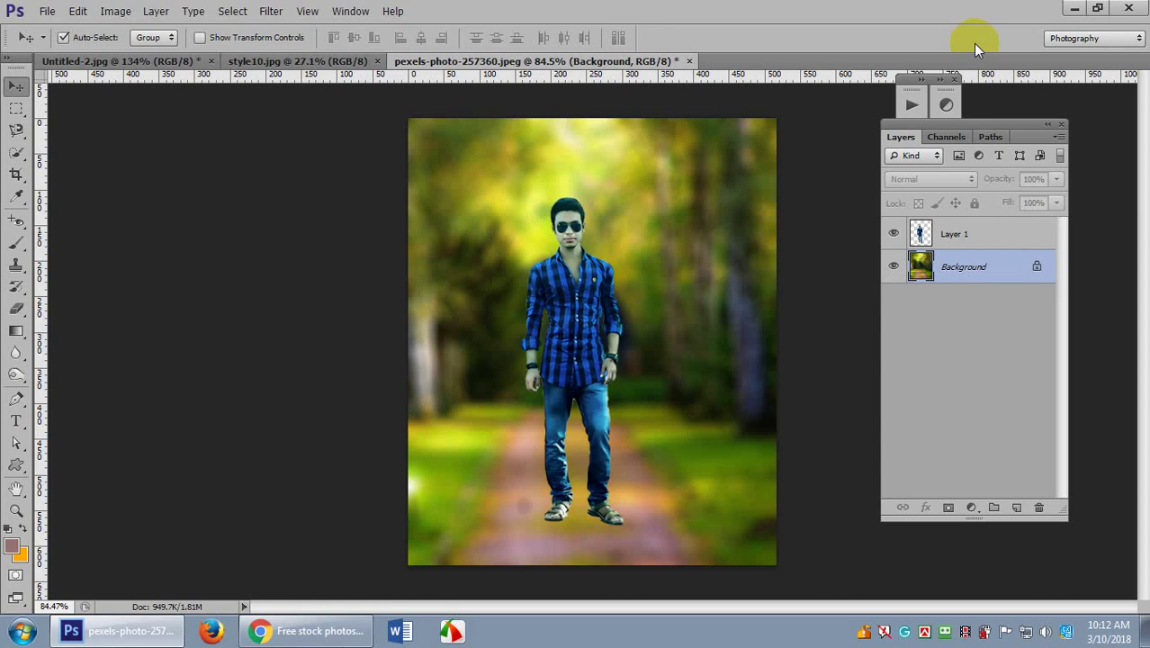
Nudge the man's layer slightly, and undo both that move and the Background layer's Lens Blur.
left_click(927, 235)
left_click_drag(573, 272, 601, 376)
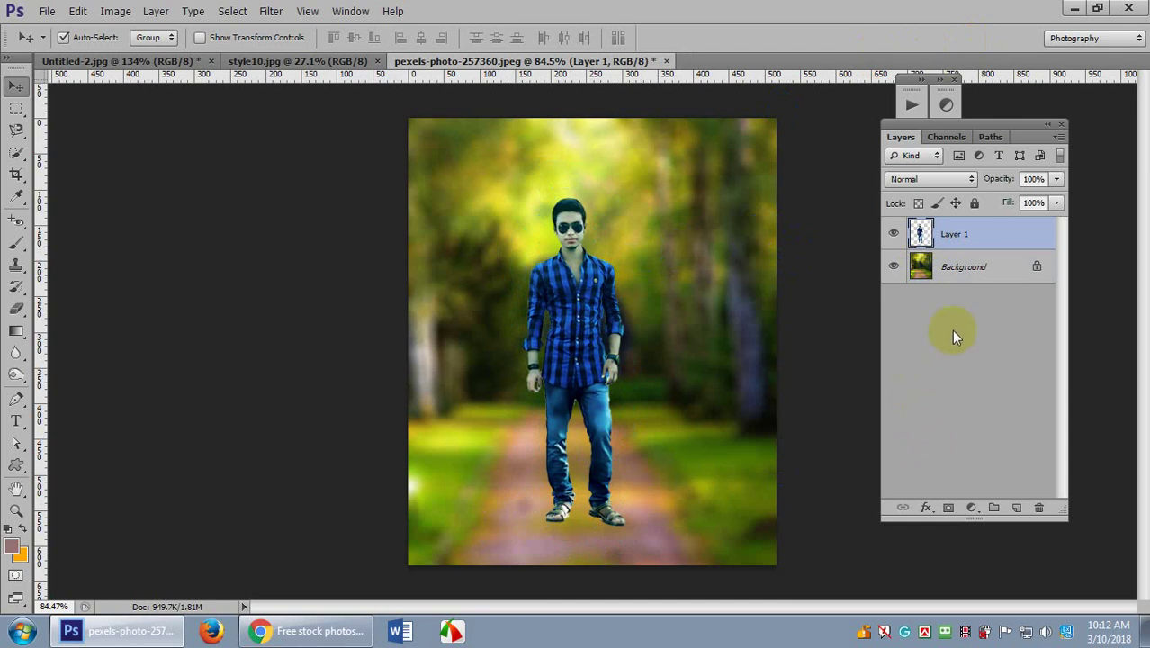
key("ctrl+alt+z")
key("ctrl+alt+z")
key("ctrl+alt+z")
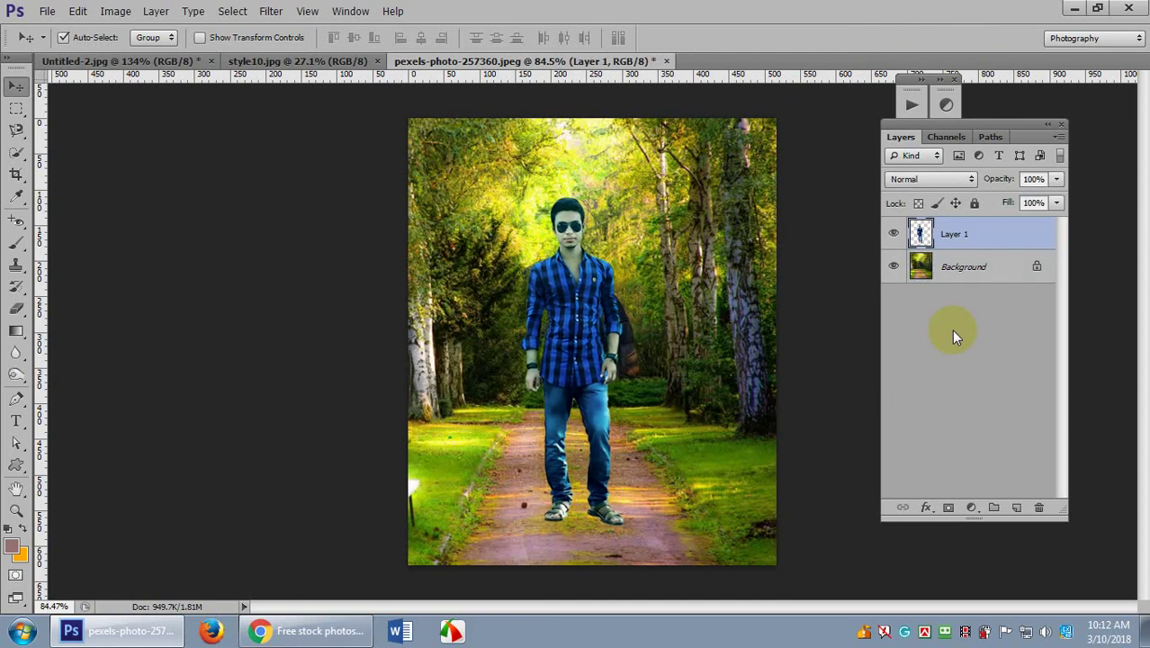
left_click(271, 11)
mouse_move(424, 186)
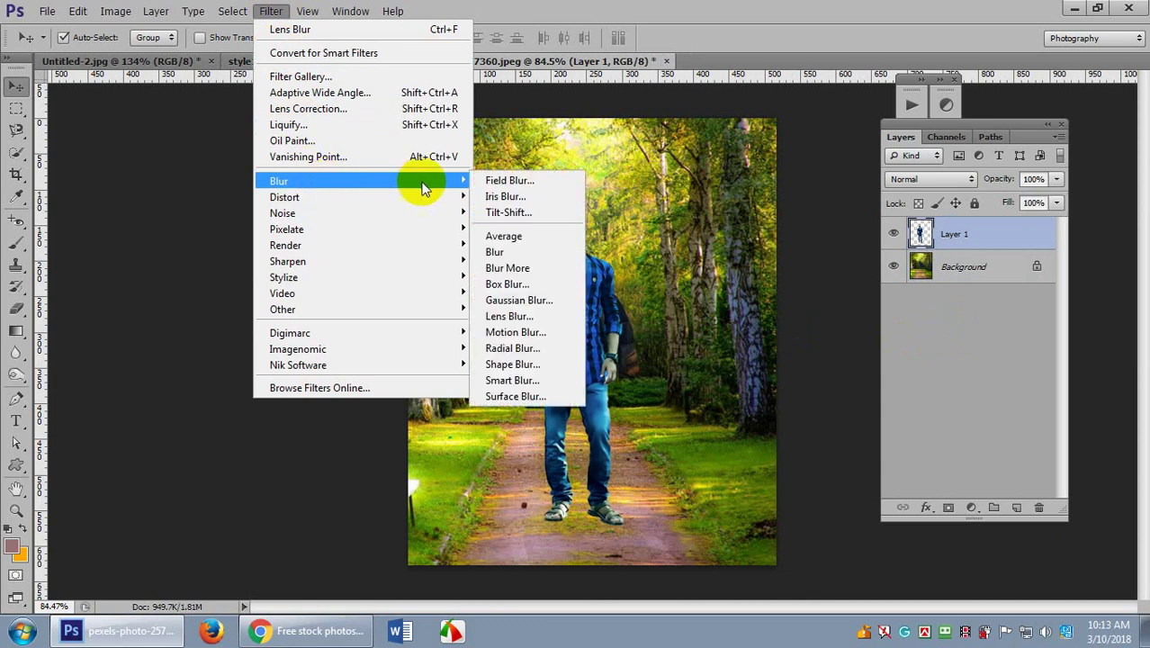
left_click(517, 216)
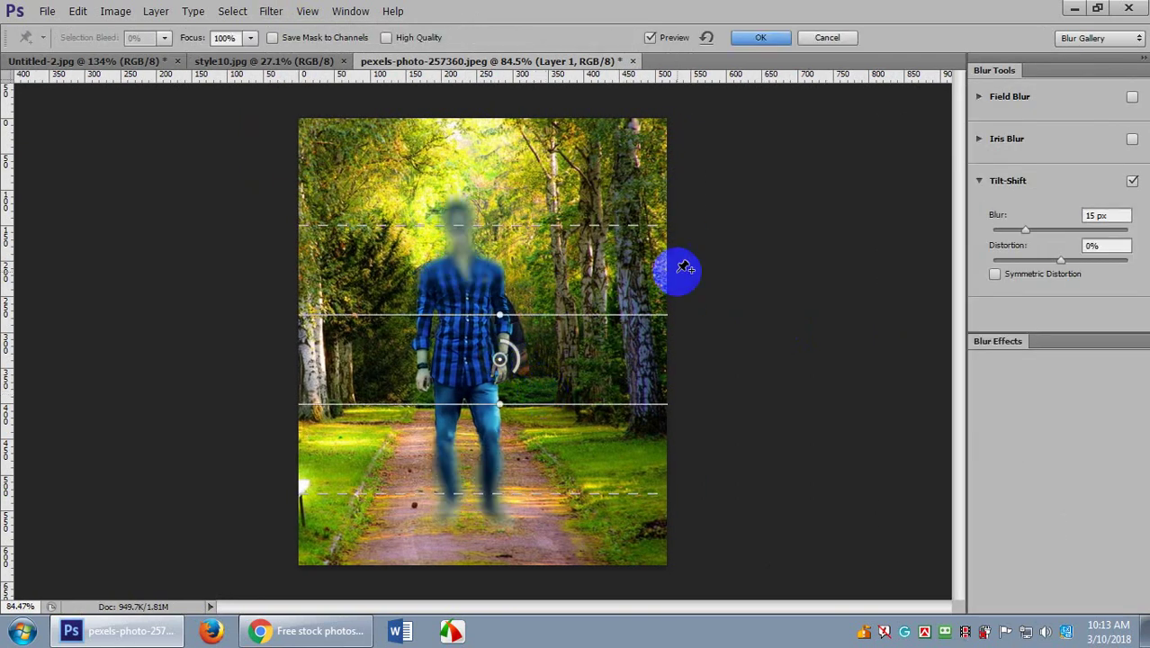
left_click(829, 38)
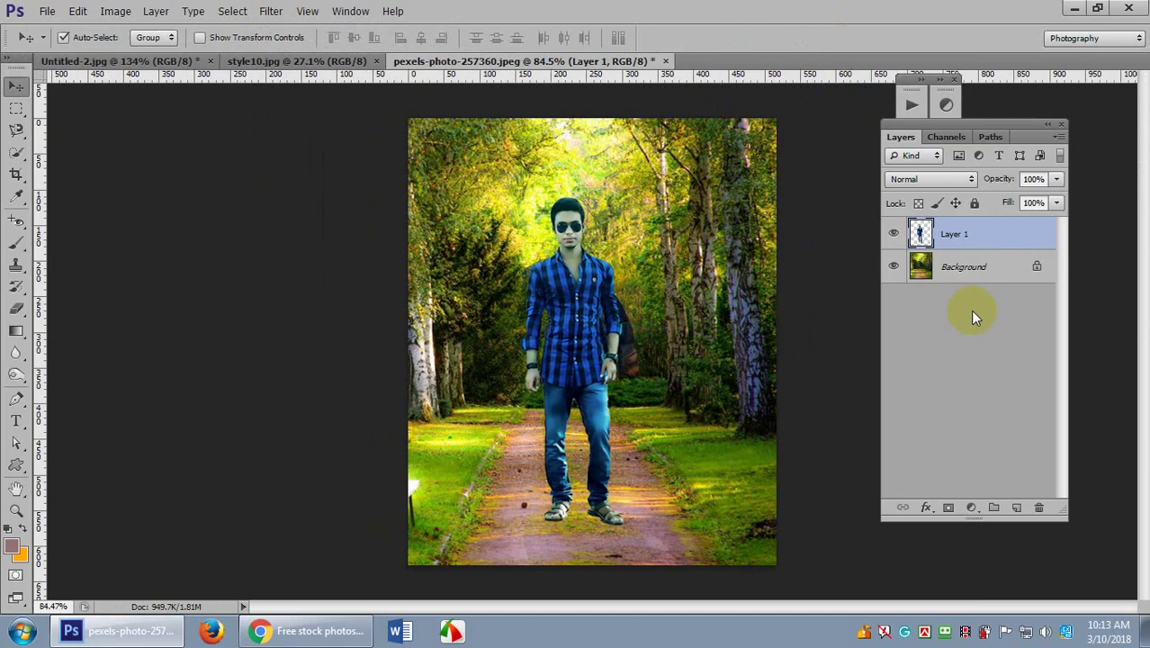
Start a Tilt-Shift blur on the Background layer and centre its sharp band on the path just below the man's feet.
left_click(968, 270)
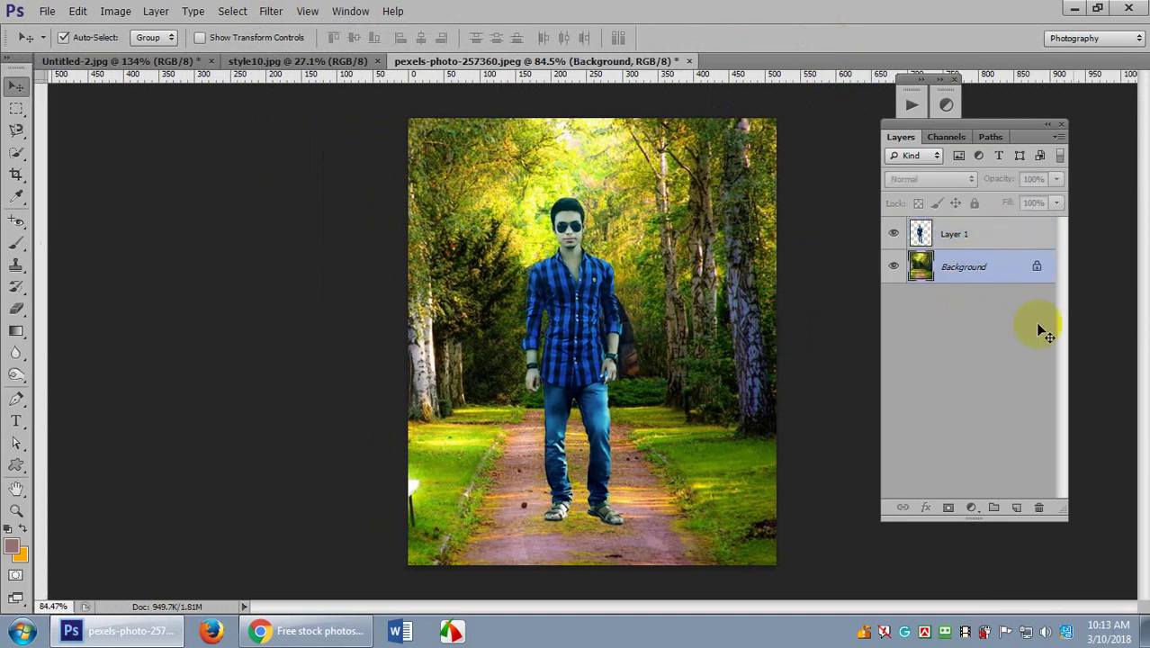
left_click(271, 11)
mouse_move(321, 179)
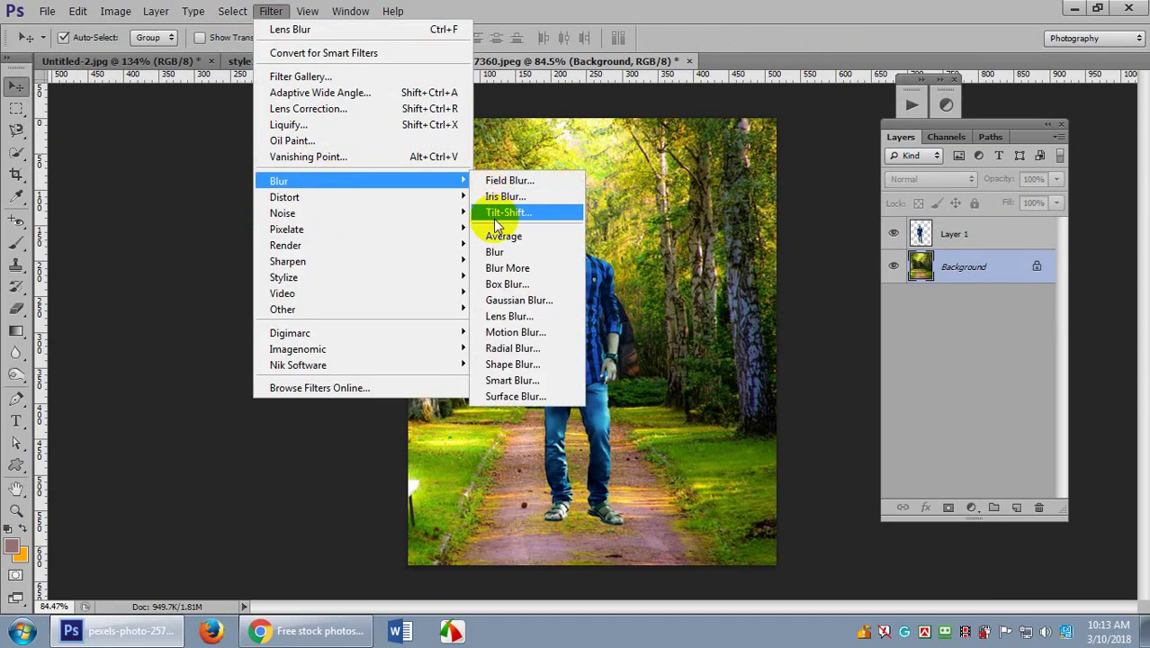
left_click(495, 214)
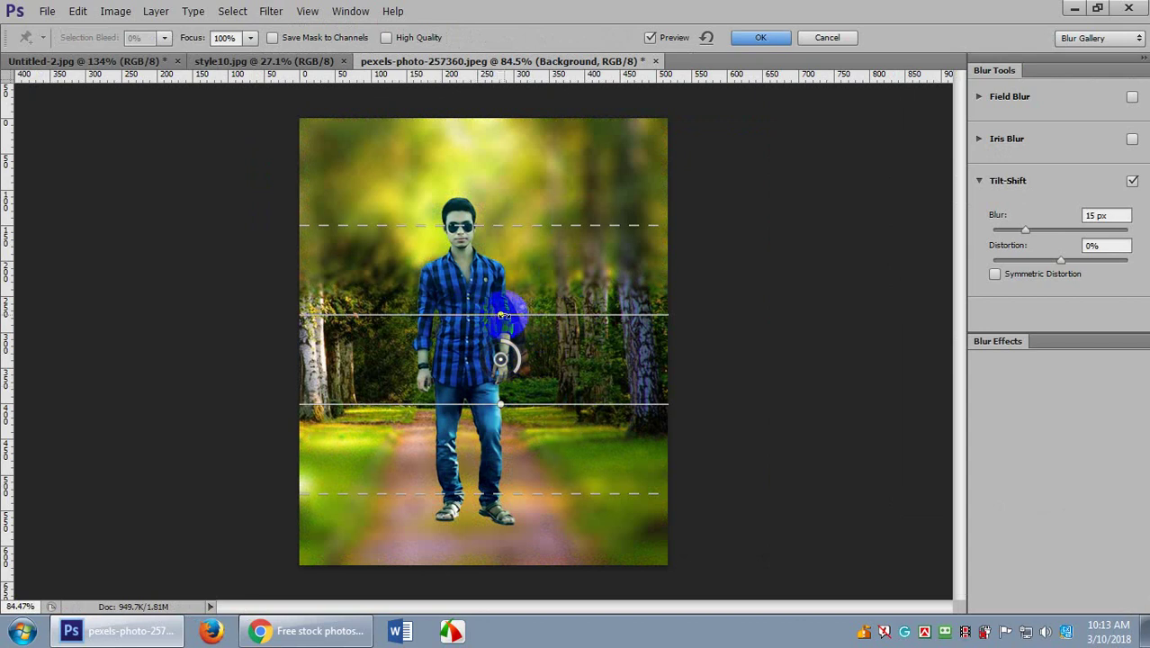
left_click_drag(501, 364, 502, 543)
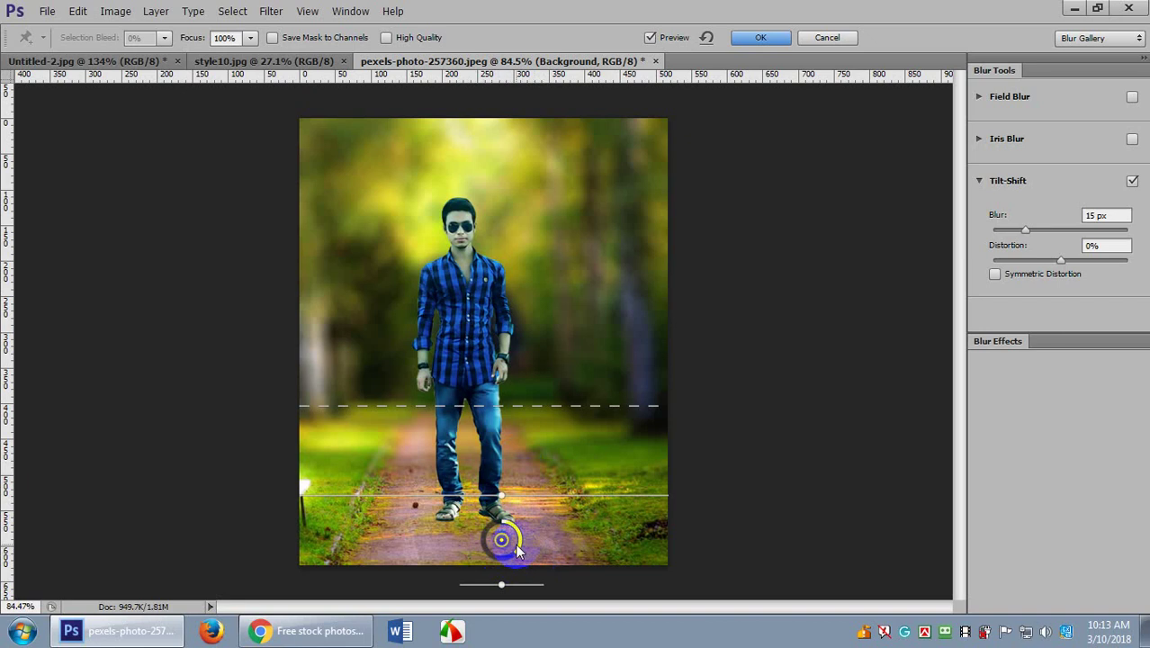
Set the Tilt-Shift blur to 9 px, lower the upper transition line to the man's shins, and apply the filter.
left_click_drag(517, 551, 526, 551)
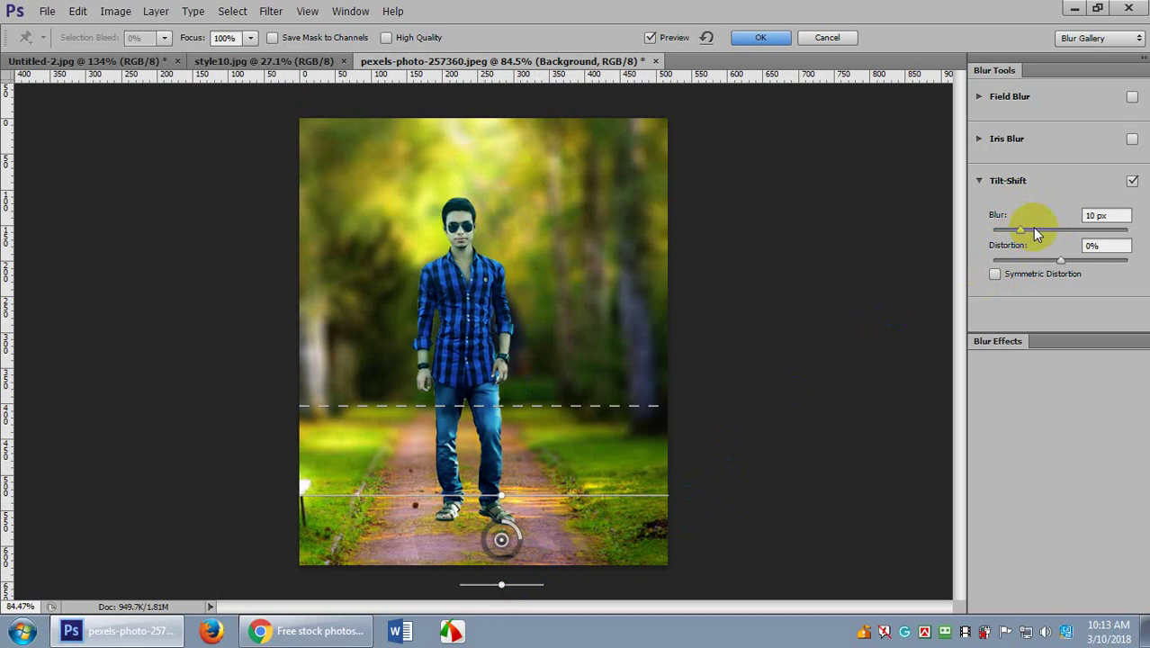
left_click_drag(1033, 227, 1128, 235)
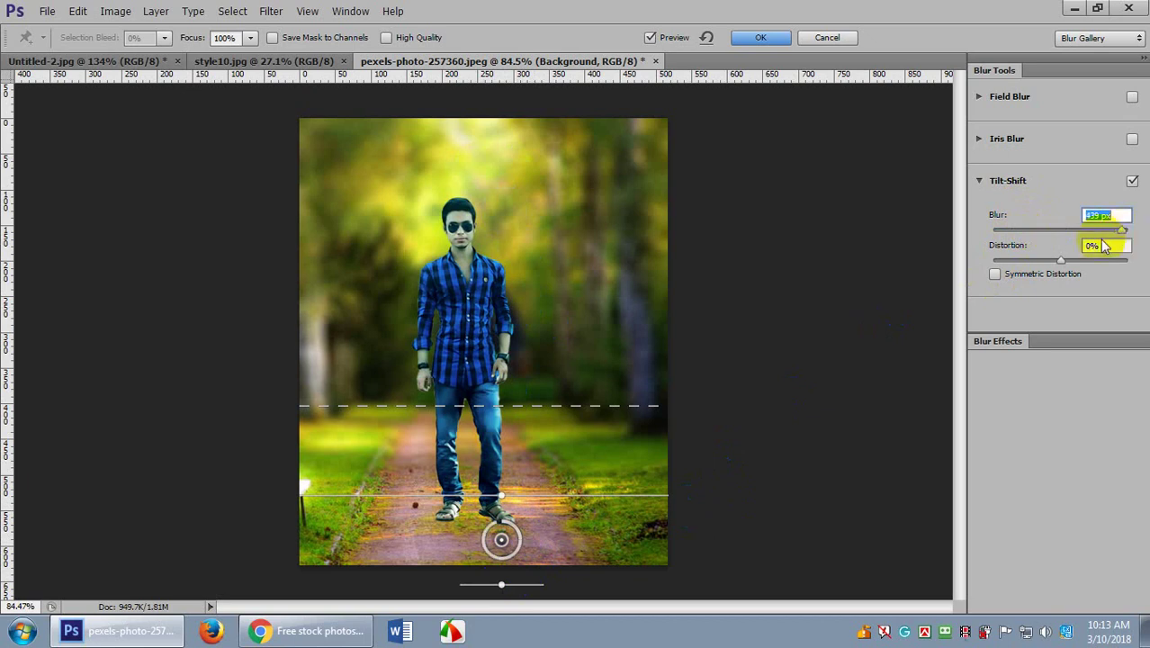
left_click(1028, 232)
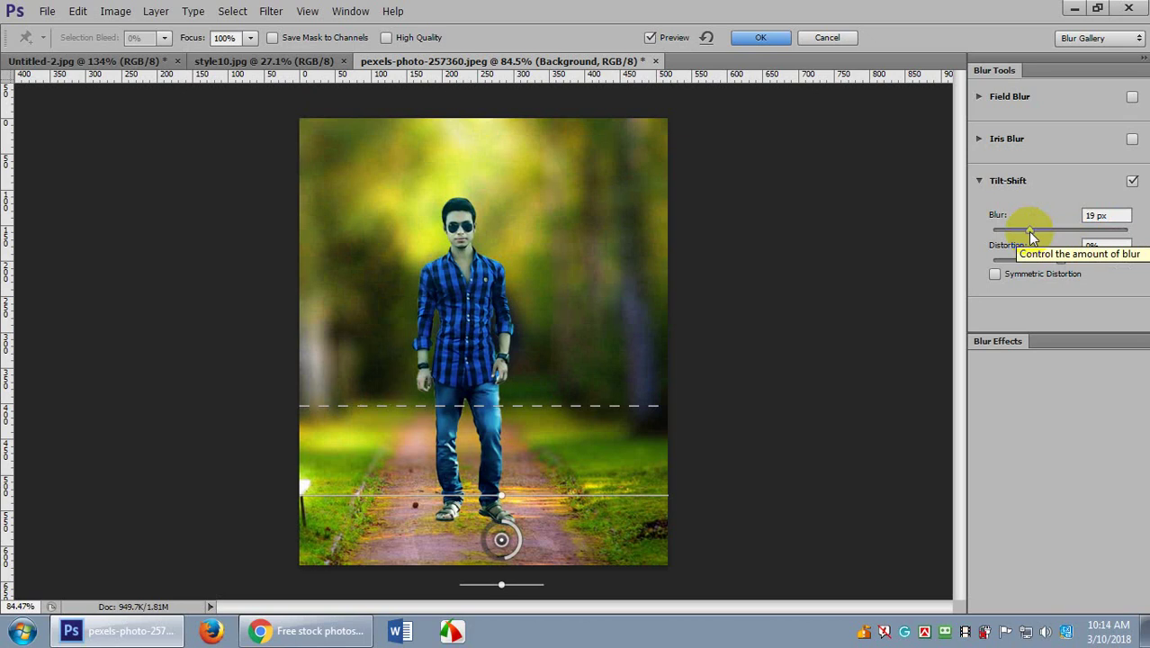
left_click_drag(1028, 231, 1016, 233)
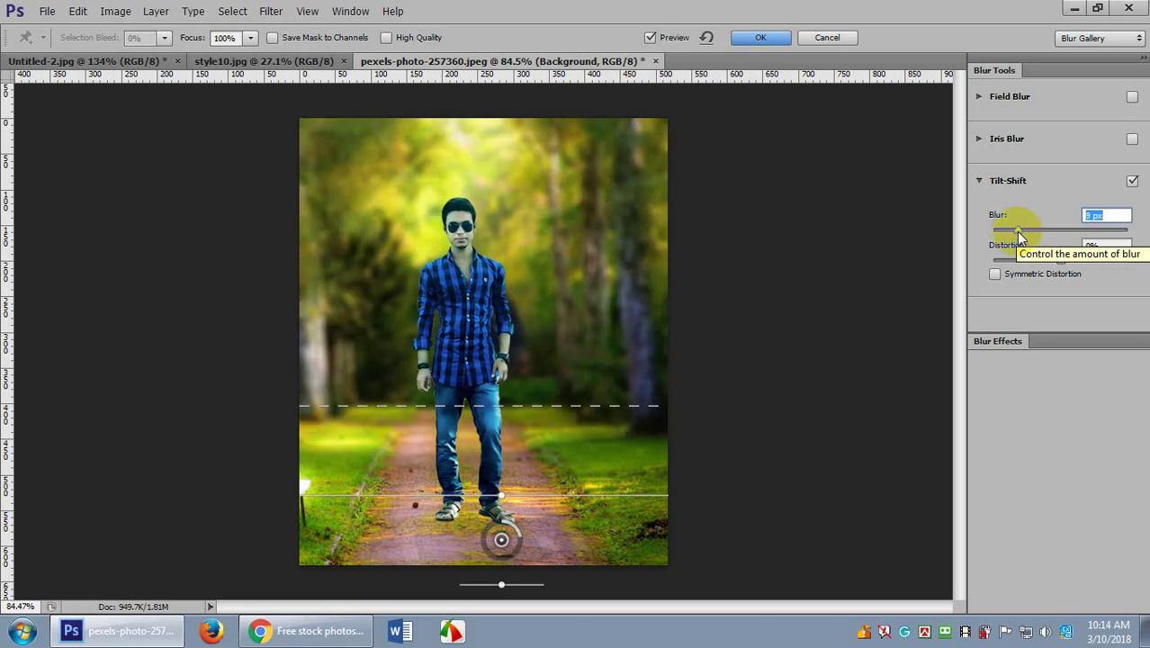
left_click_drag(1011, 234, 1008, 232)
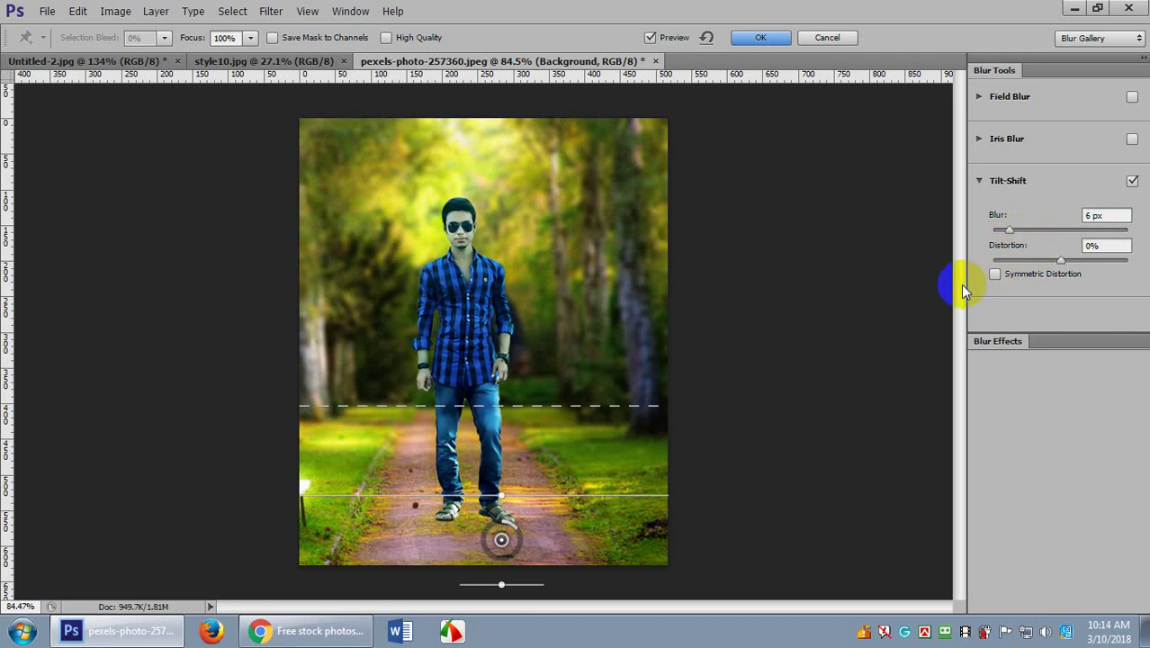
left_click(1022, 231)
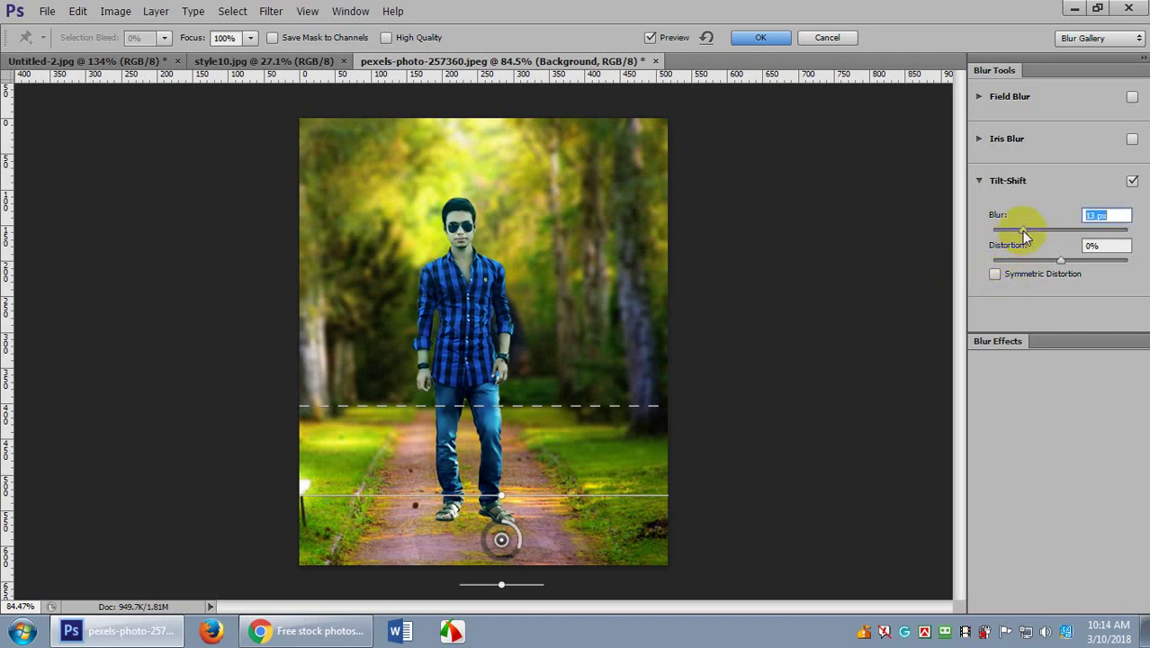
left_click_drag(1022, 232, 1015, 234)
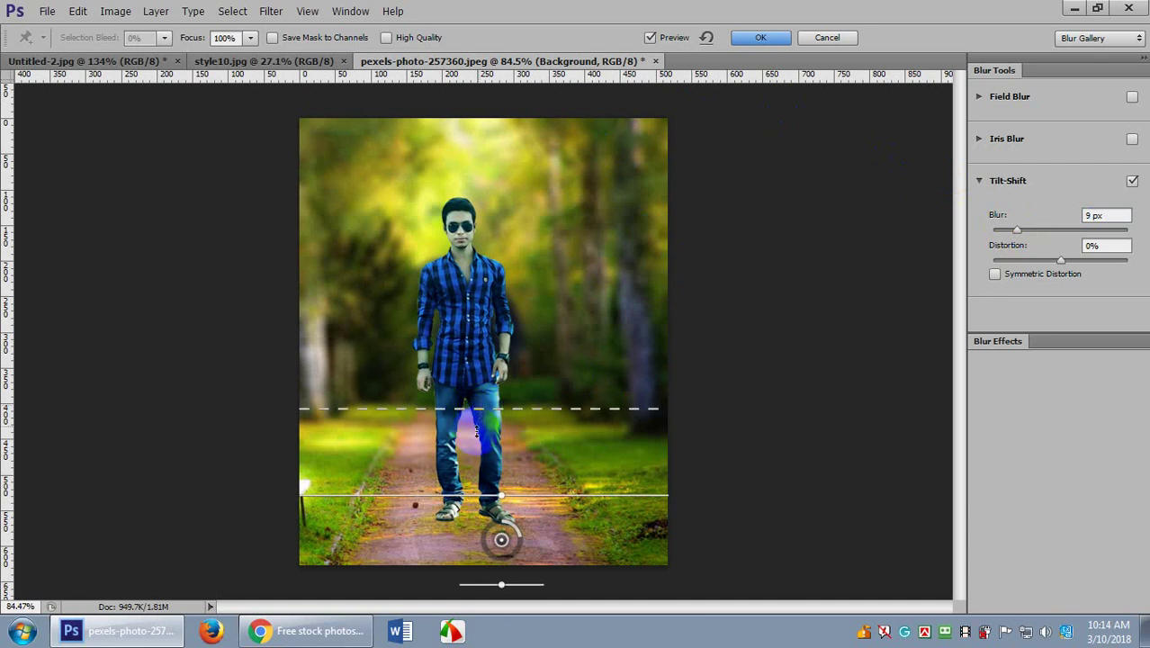
left_click_drag(464, 407, 527, 450)
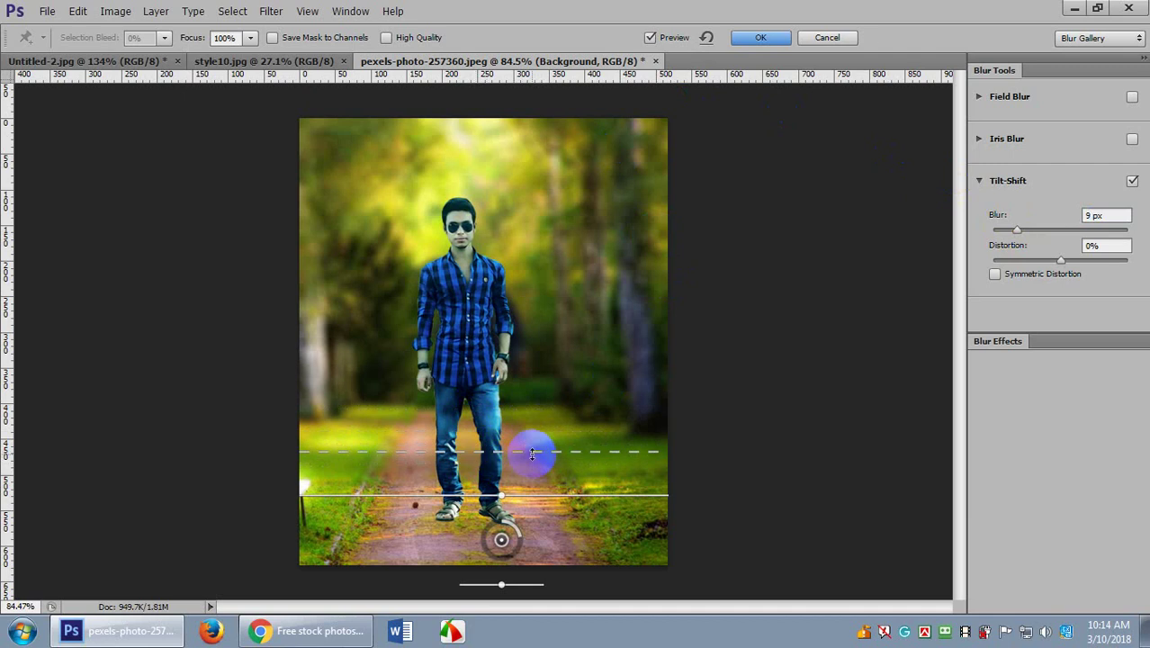
left_click(764, 39)
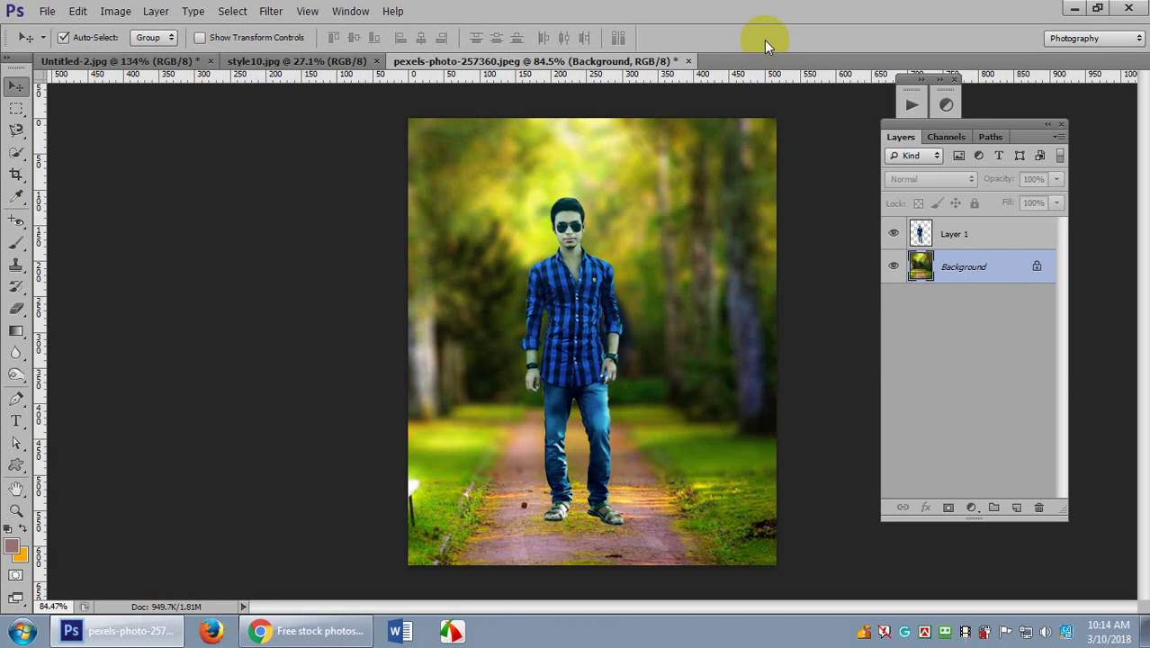
Move the man's layer to the left and slightly down on the path.
left_click(973, 236)
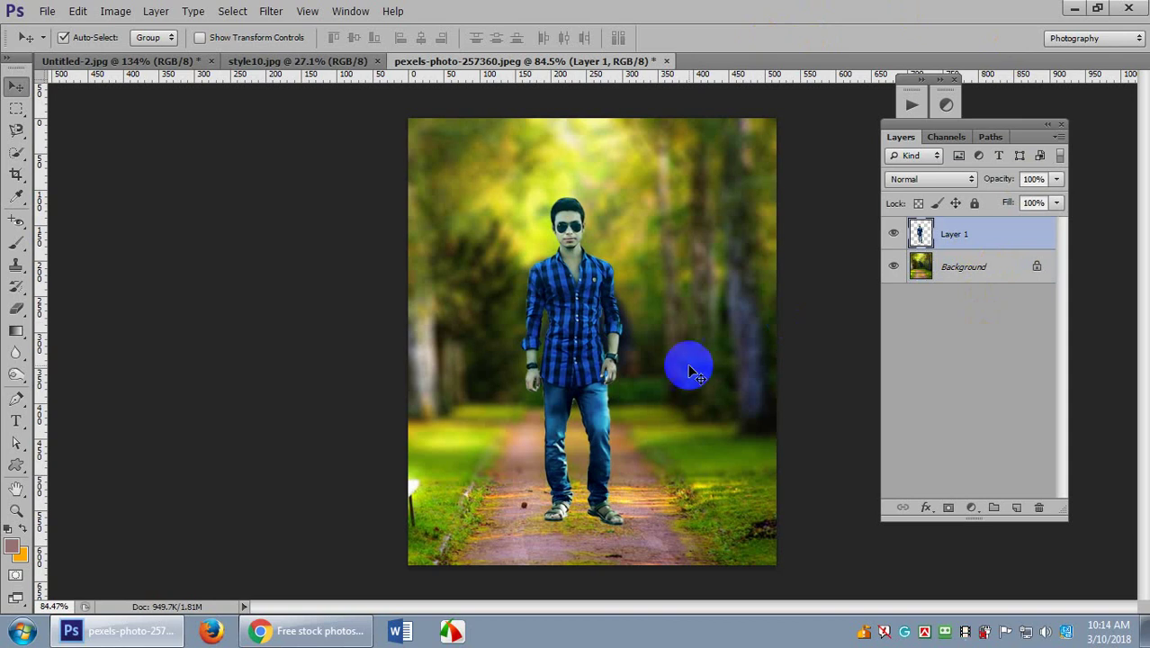
scroll(632, 493, "up", 3)
scroll(532, 531, "down", 4)
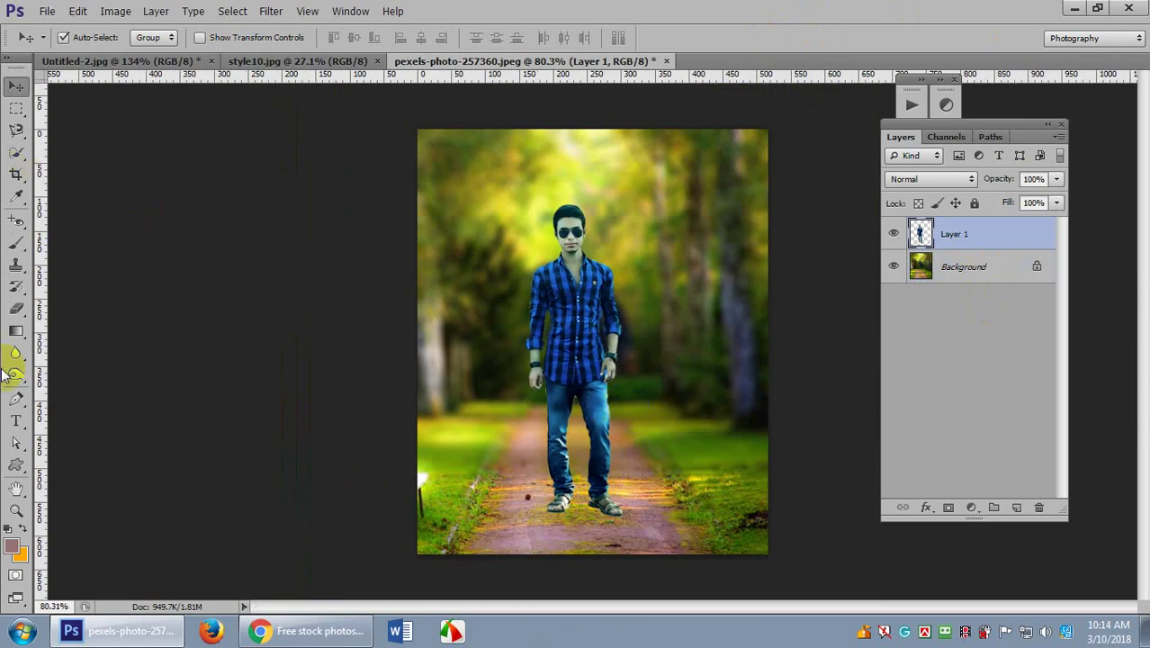
left_click(123, 347)
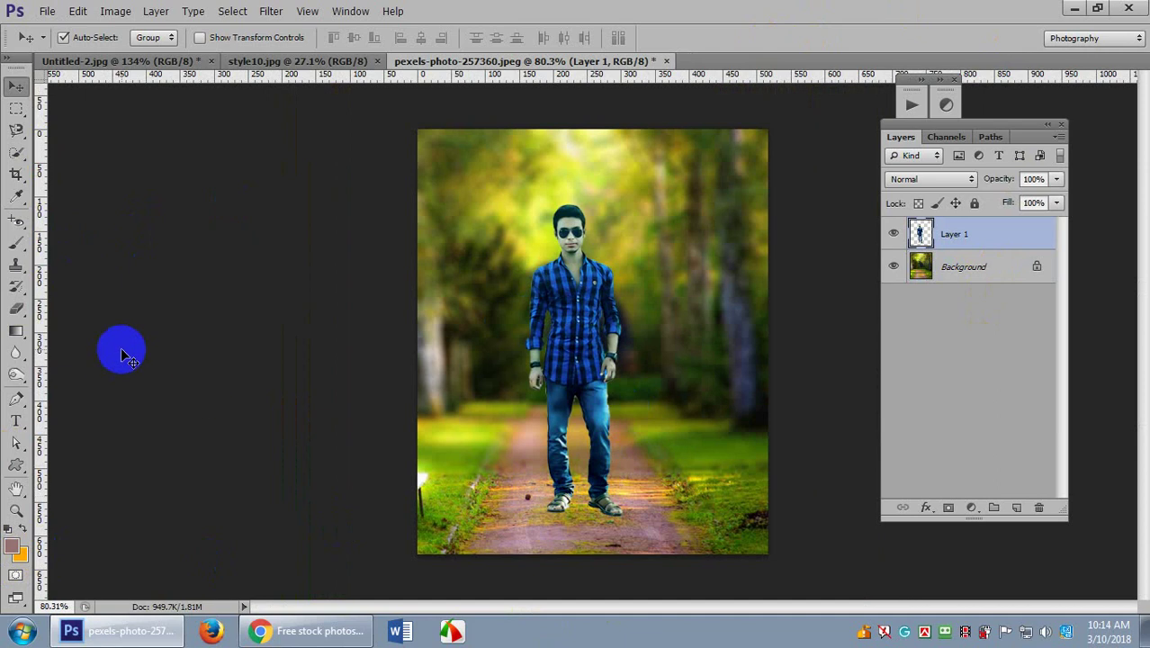
left_click(84, 220)
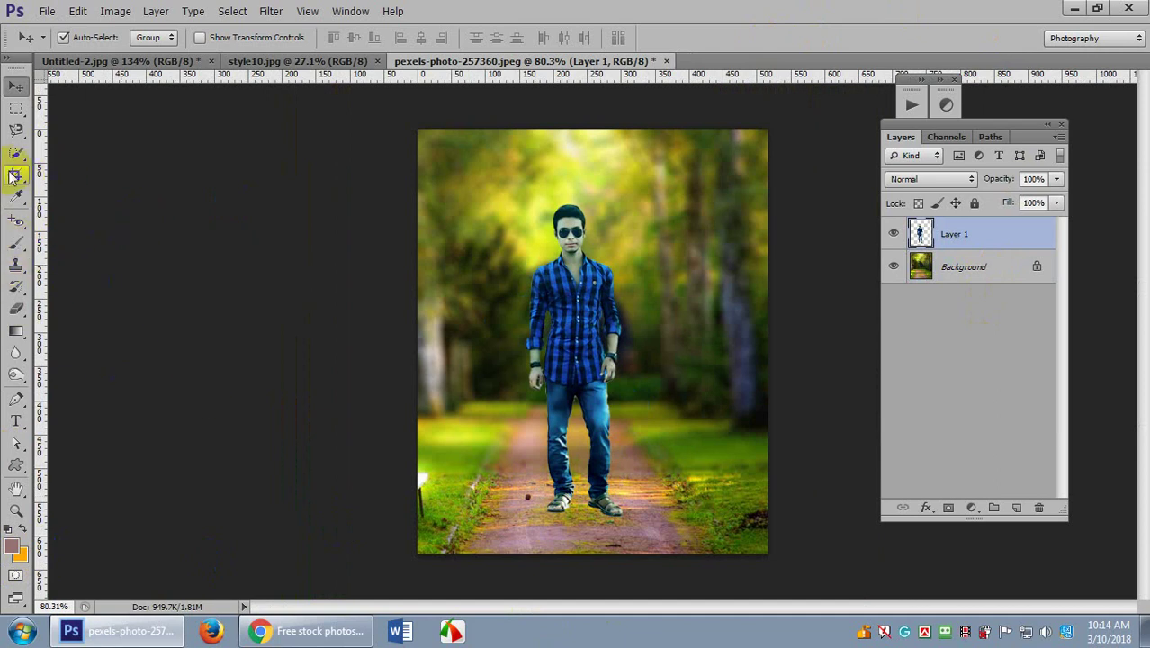
left_click(650, 275, "ctrl")
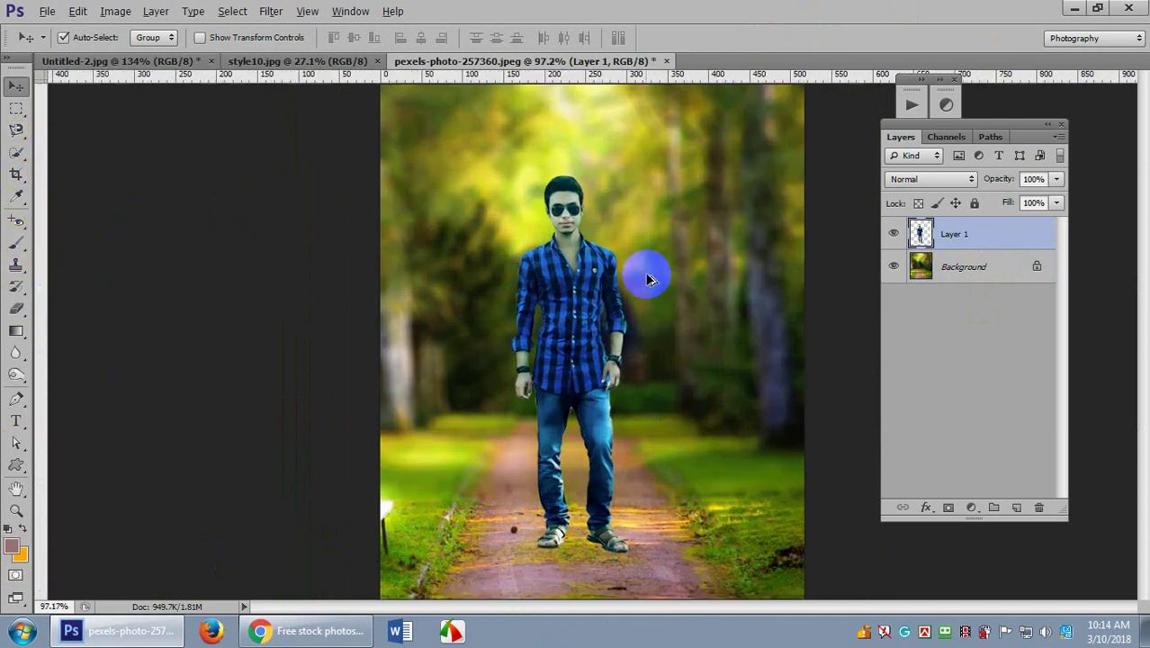
left_click(567, 344, "ctrl")
scroll(567, 344, "down", 4)
left_click_drag(576, 356, 536, 364)
left_click_drag(599, 345, 690, 236)
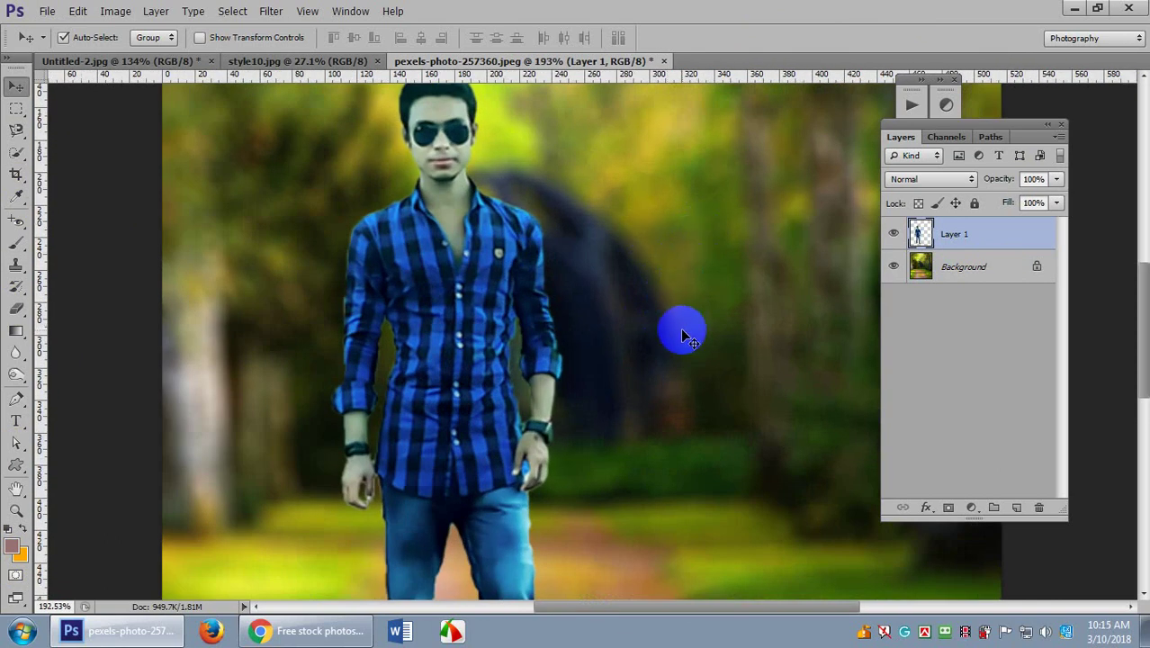
Examine the composite up close and as a whole, checking the man's edges against the blurred background.
scroll(686, 341, "down", 4)
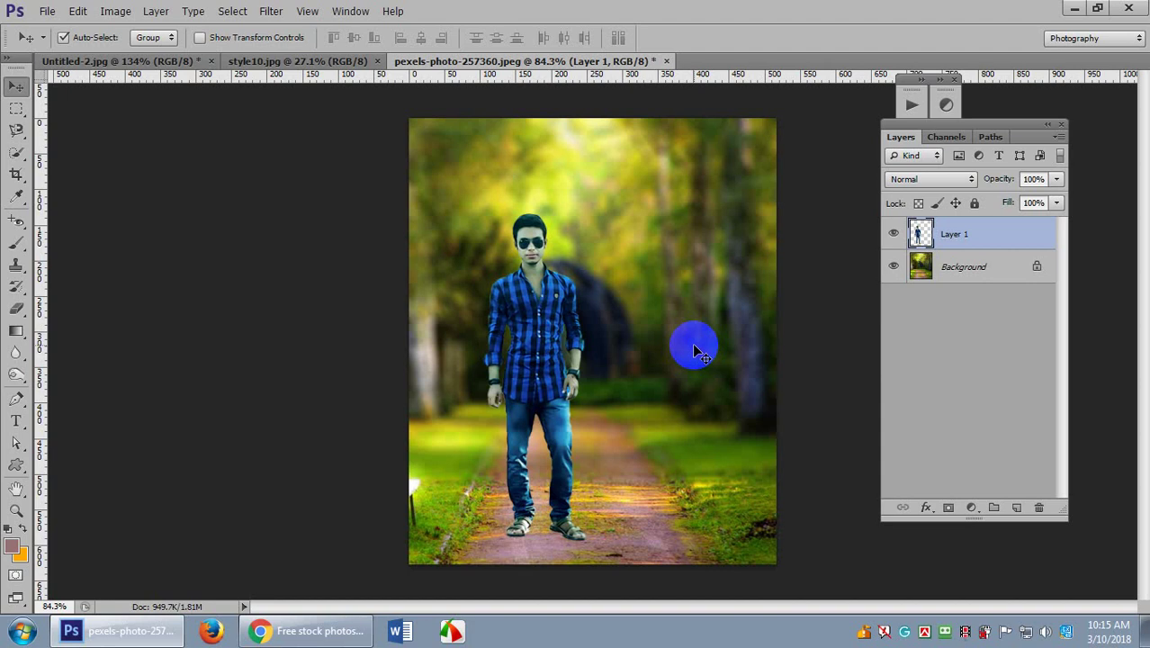
scroll(692, 344, "up", 2)
scroll(687, 342, "down", 2)
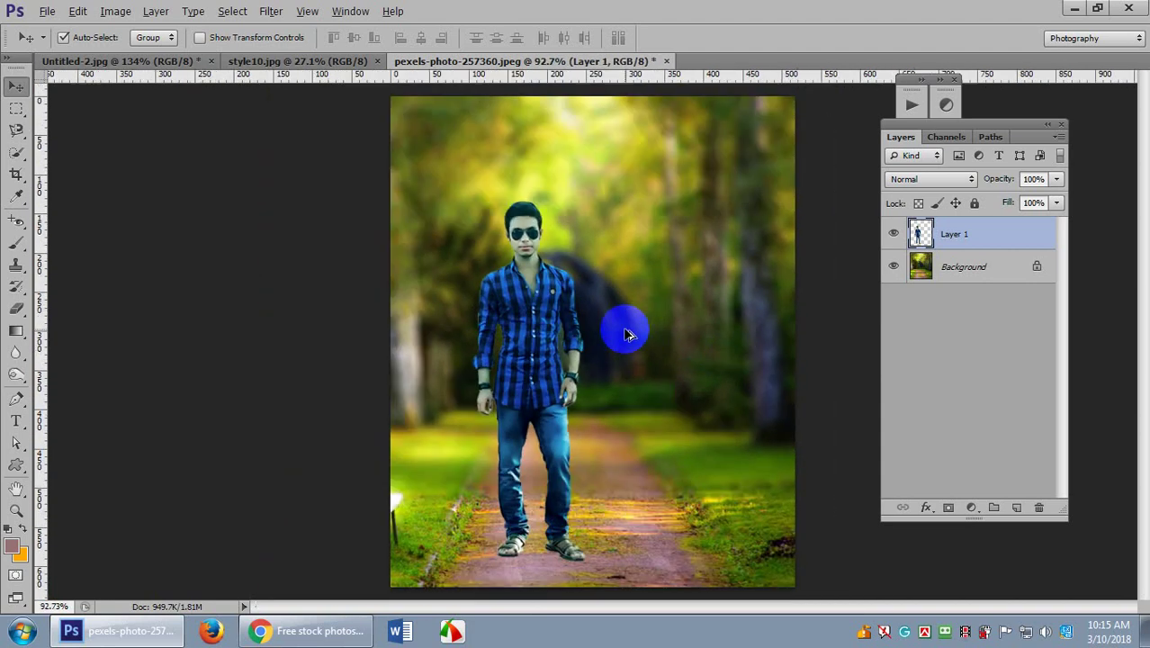
key("alt")
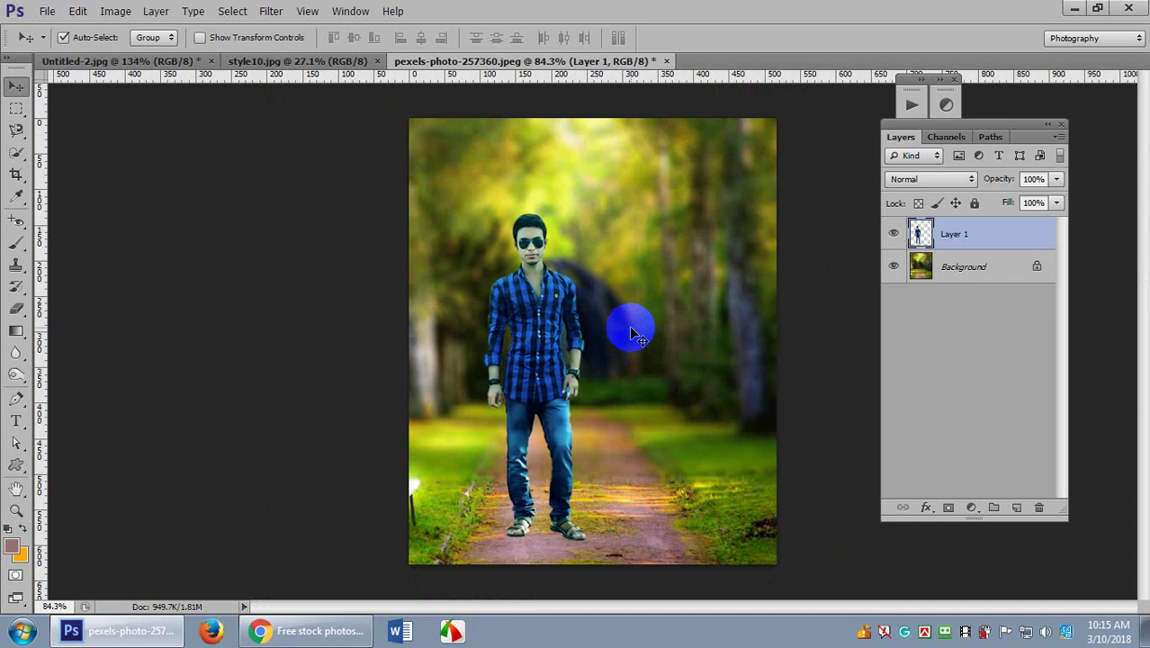
scroll(630, 328, "up", 2)
scroll(630, 329, "down", 2)
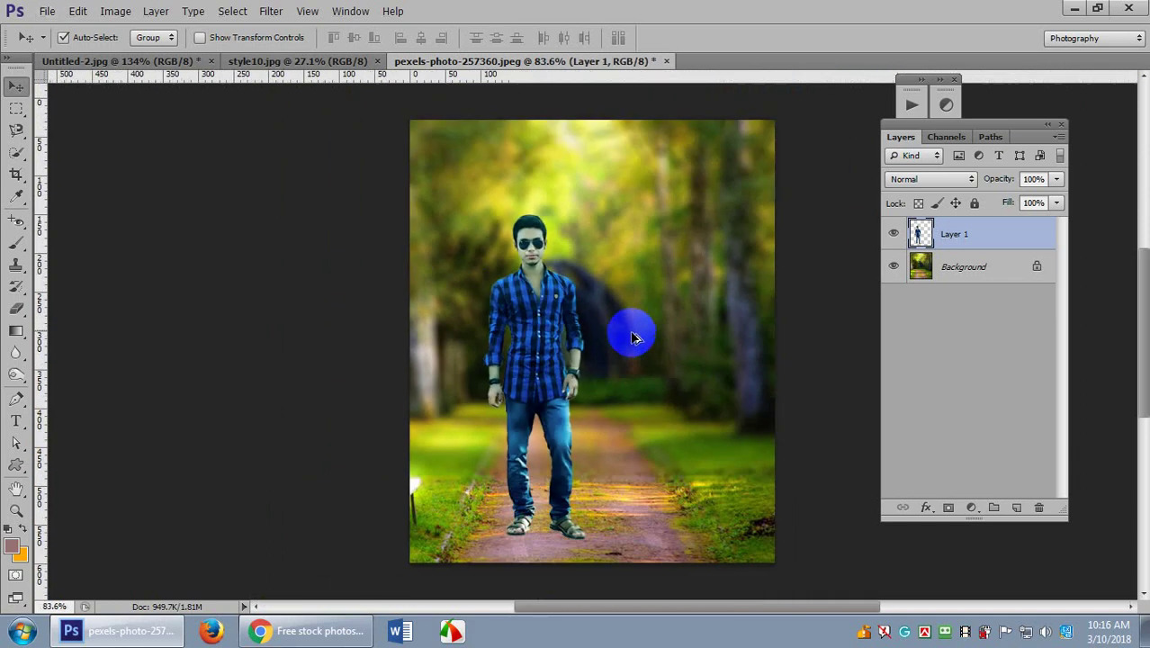
scroll(633, 344, "up", 1)
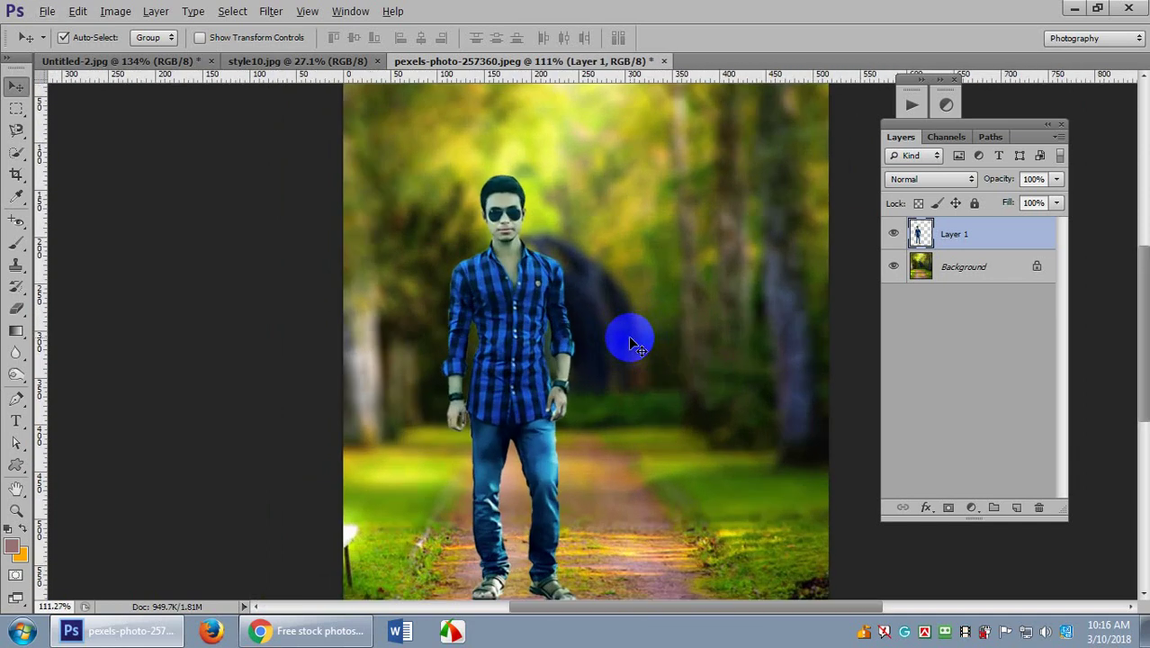
scroll(635, 345, "down", 3)
key("alt")
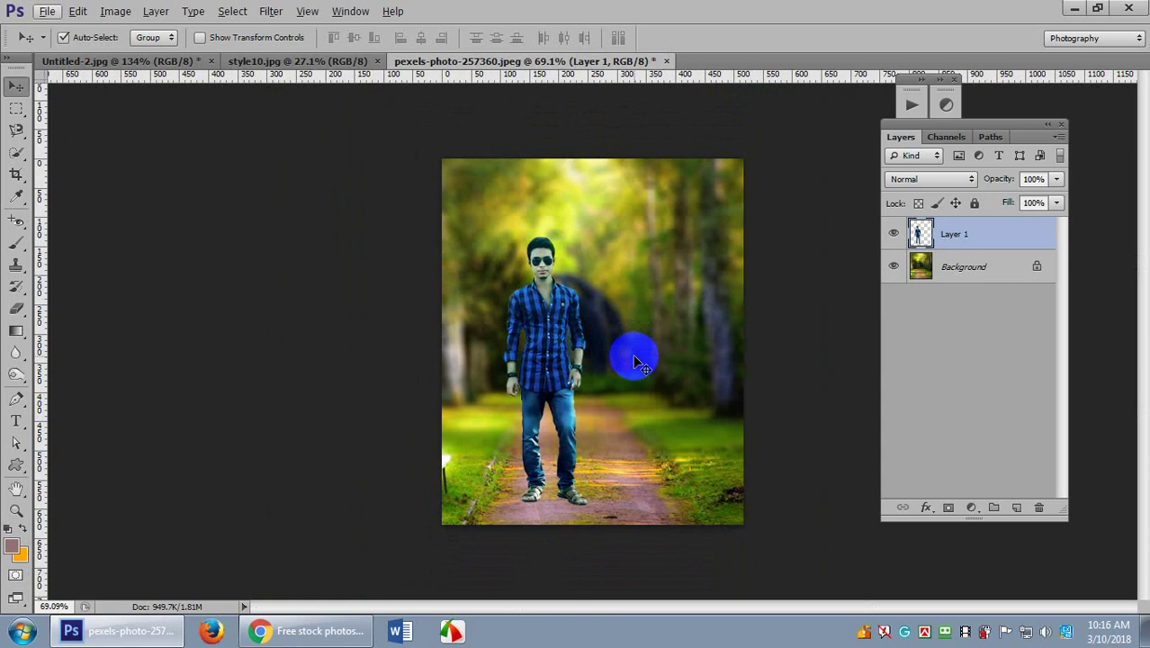
scroll(638, 369, "up", 2)
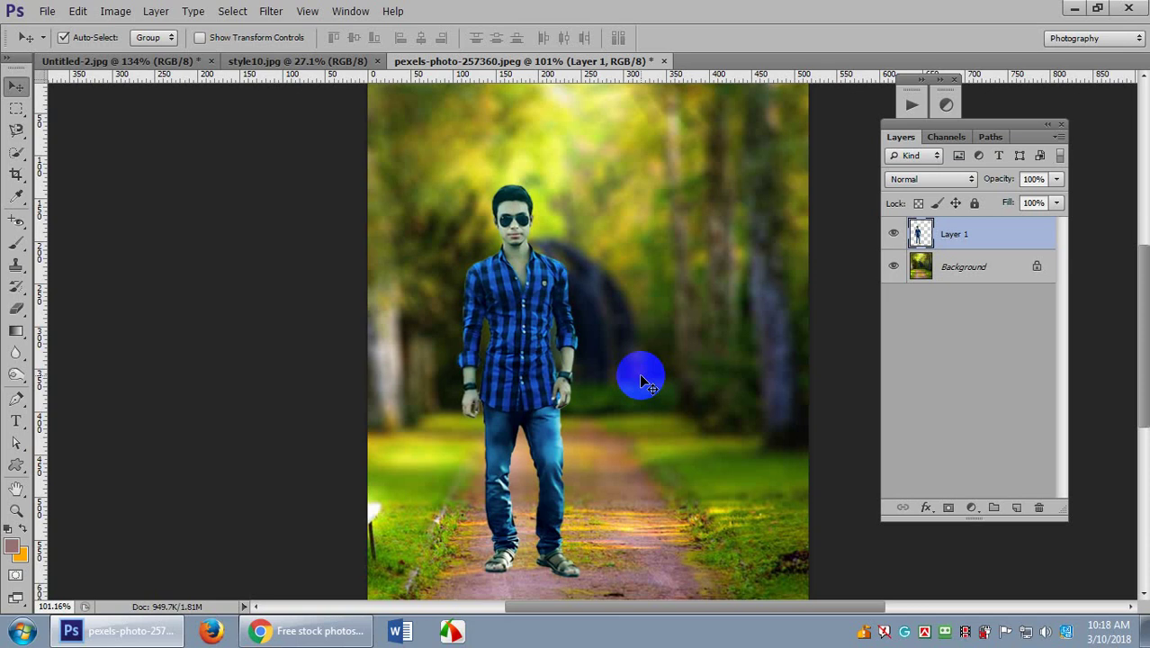
scroll(639, 373, "up", 4)
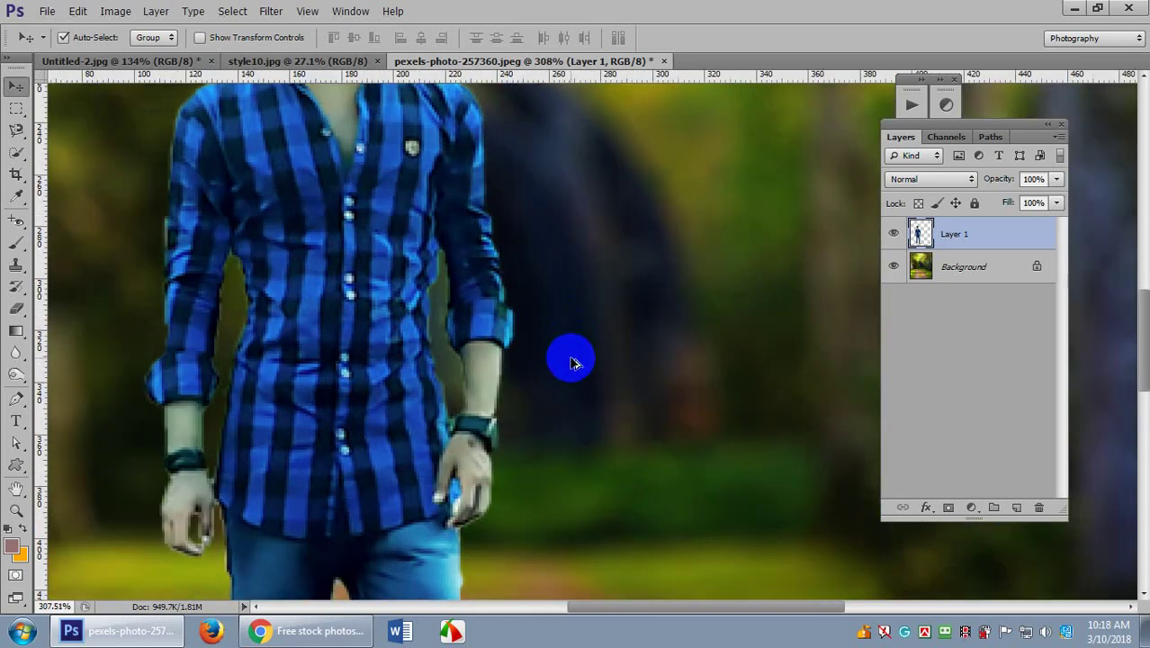
scroll(570, 360, "down", 5)
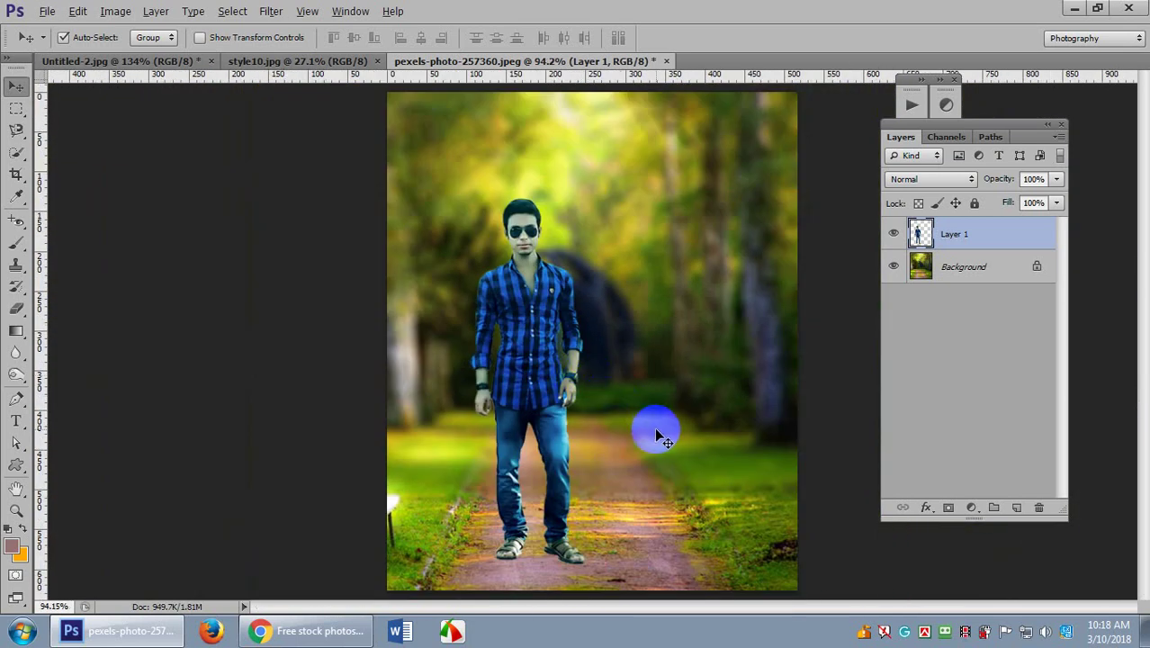
scroll(656, 437, "up", 3)
key("alt")
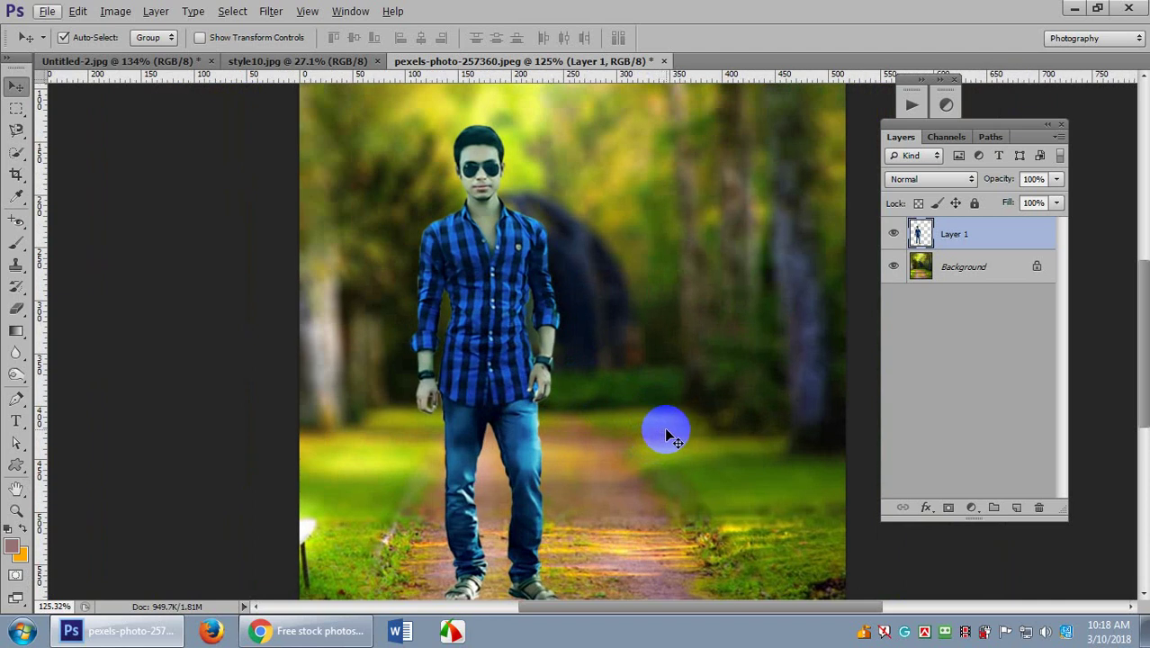
scroll(671, 423, "down", 3)
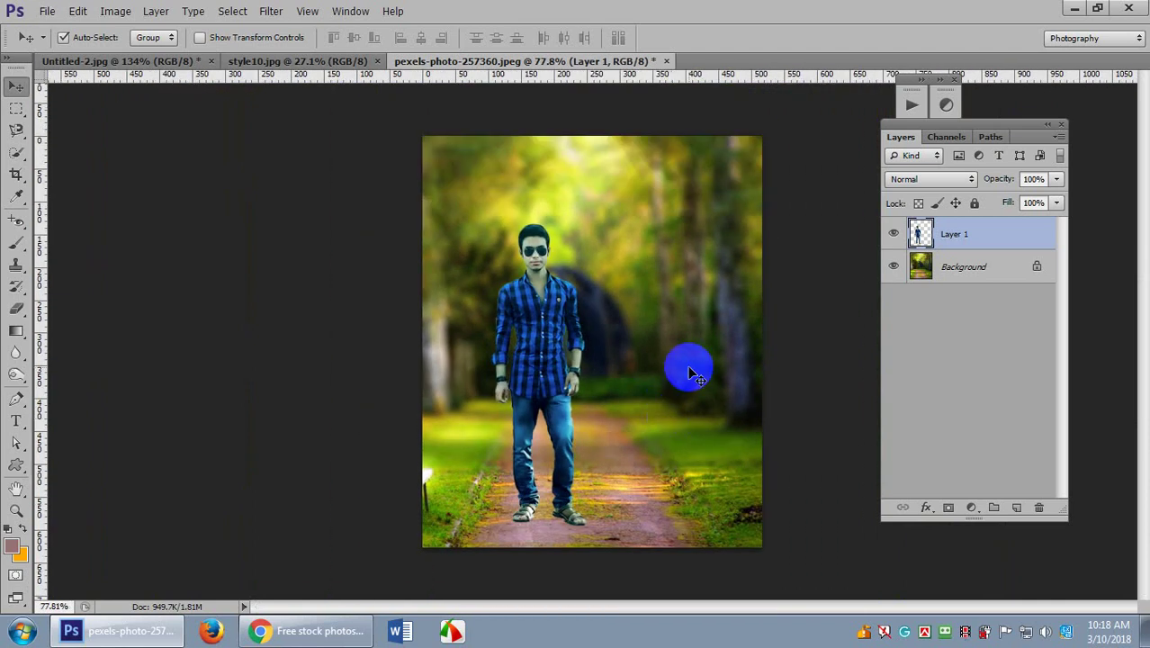
scroll(689, 372, "up", 1)
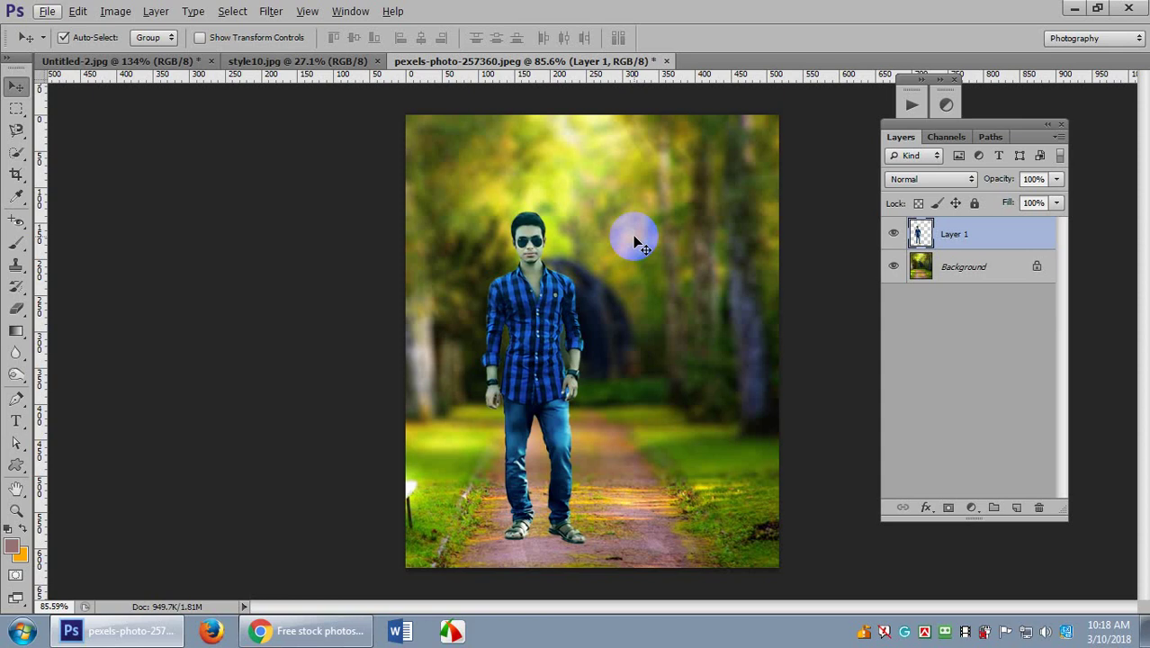
Apply a Color Balance to the man's layer with midtone levels of +51 cyan-red and -55 yellow-blue, keeping magenta-green at 0.
key("ctrl+b")
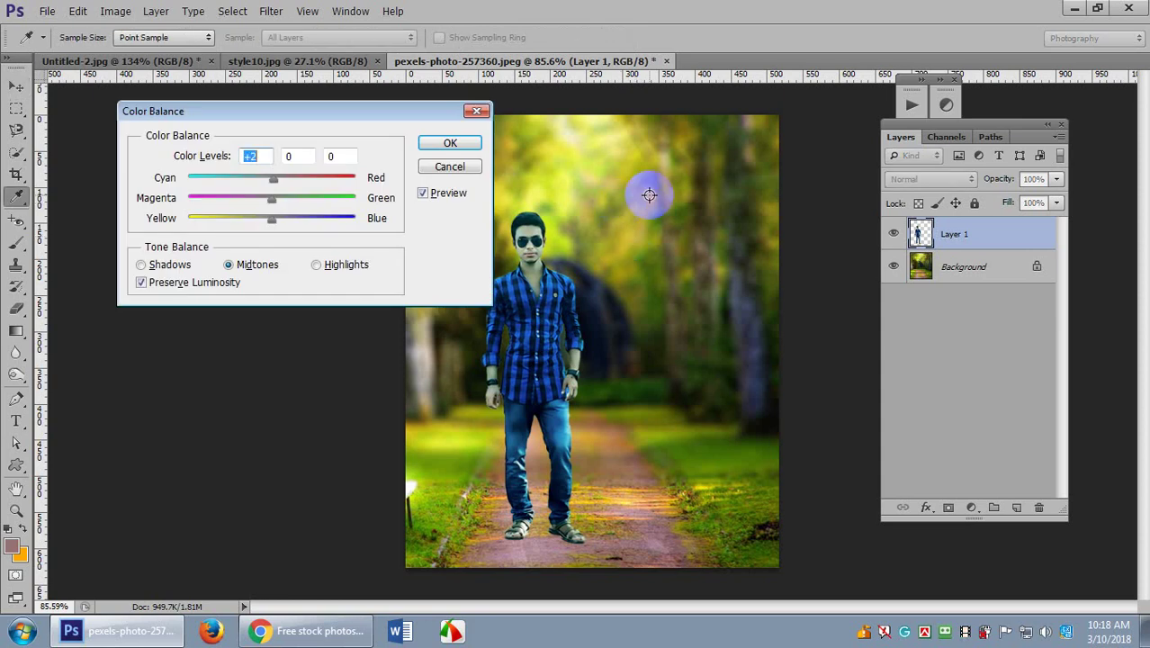
key("Up")
key("Up")
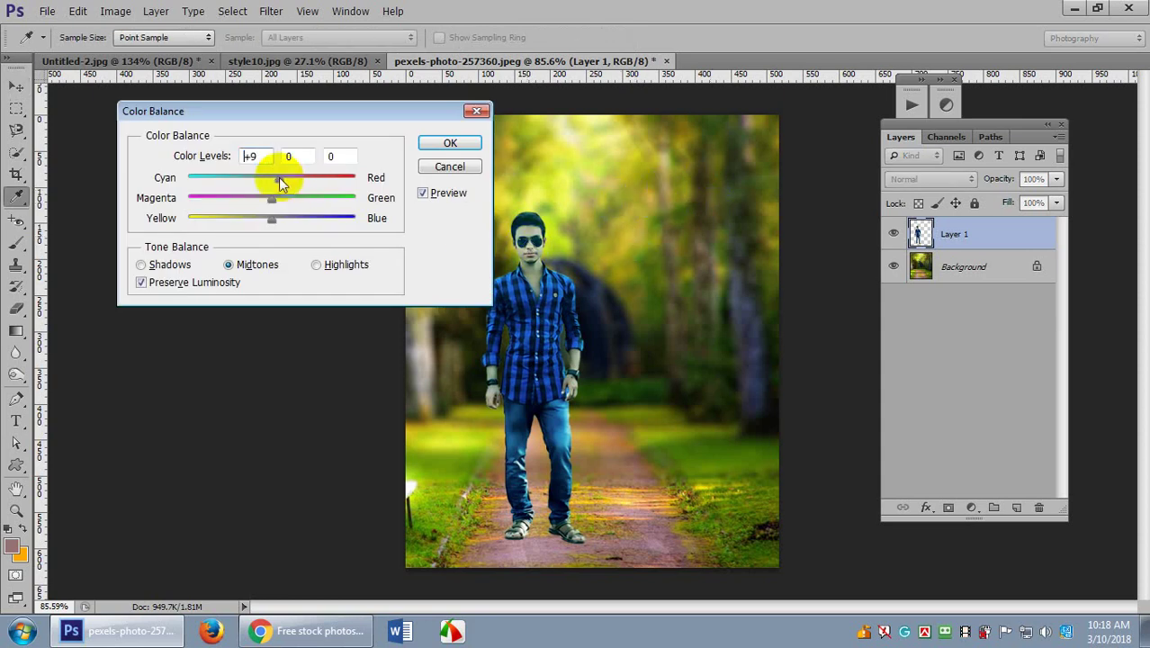
left_click_drag(276, 179, 316, 183)
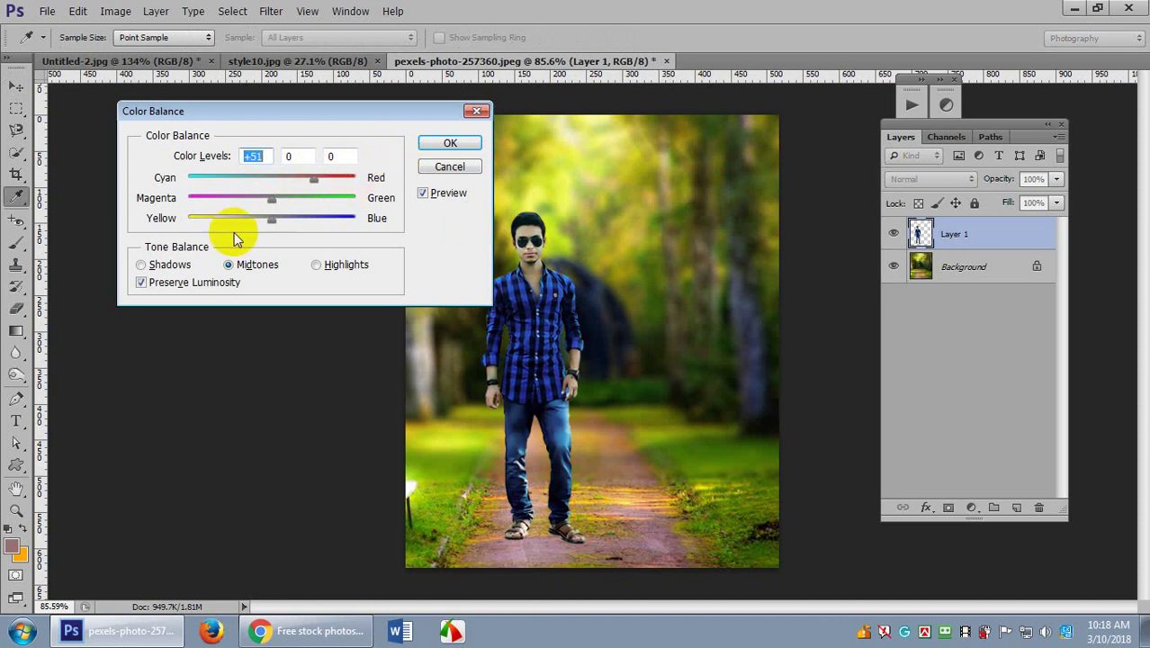
left_click_drag(272, 220, 226, 227)
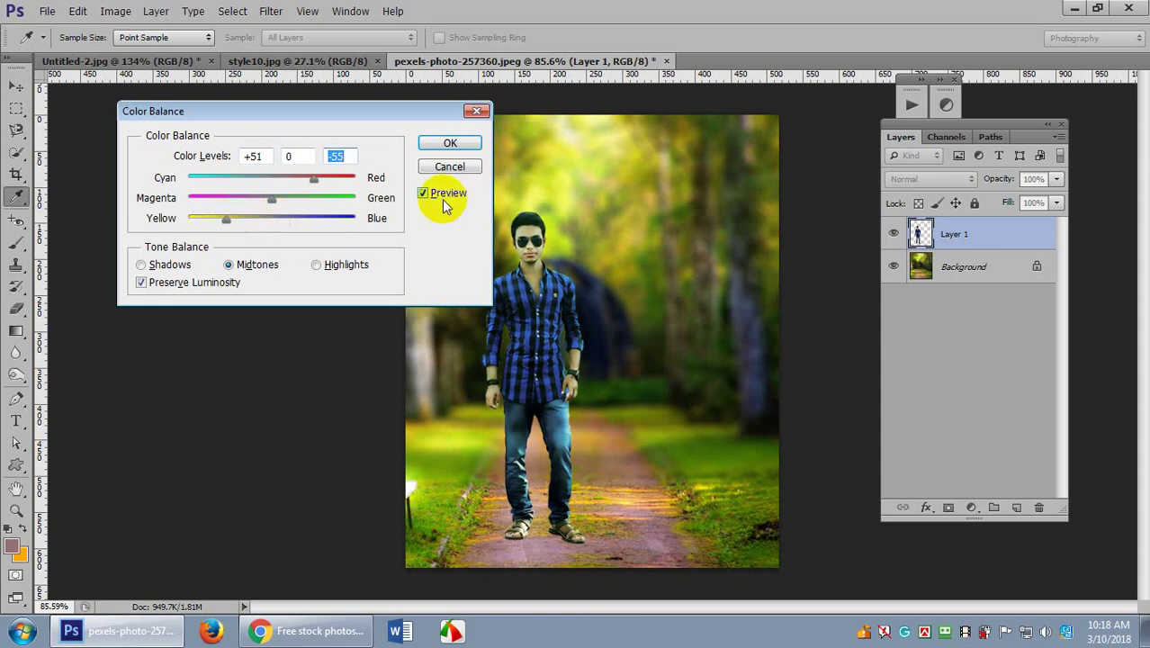
left_click(521, 237)
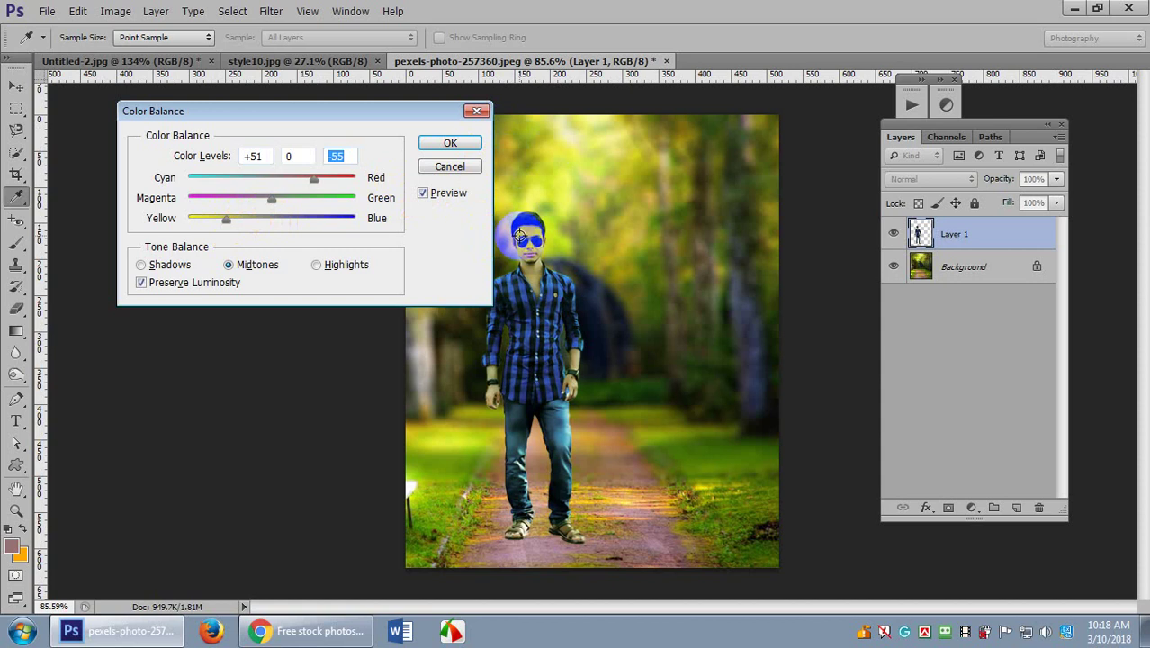
left_click(447, 145)
key("v")
scroll(594, 278, "up", 4)
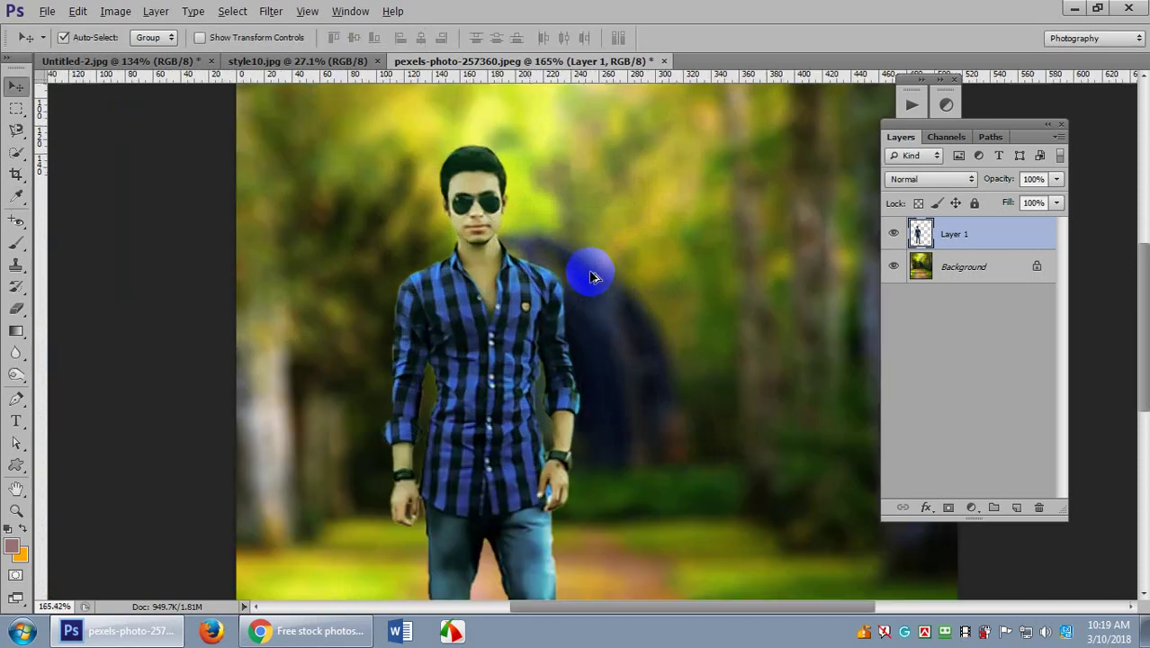
scroll(594, 278, "down", 4)
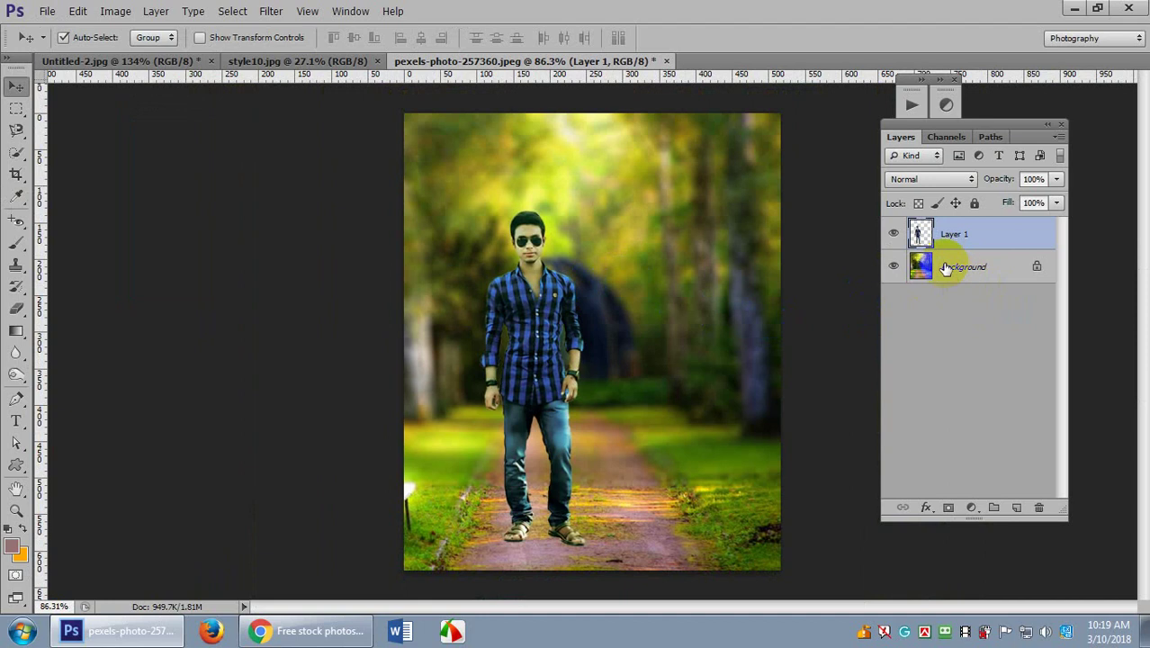
mouse_move(864, 254)
left_mouse_down()
mouse_move(568, 279)
mouse_move(816, 314)
mouse_move(860, 296)
left_mouse_up()
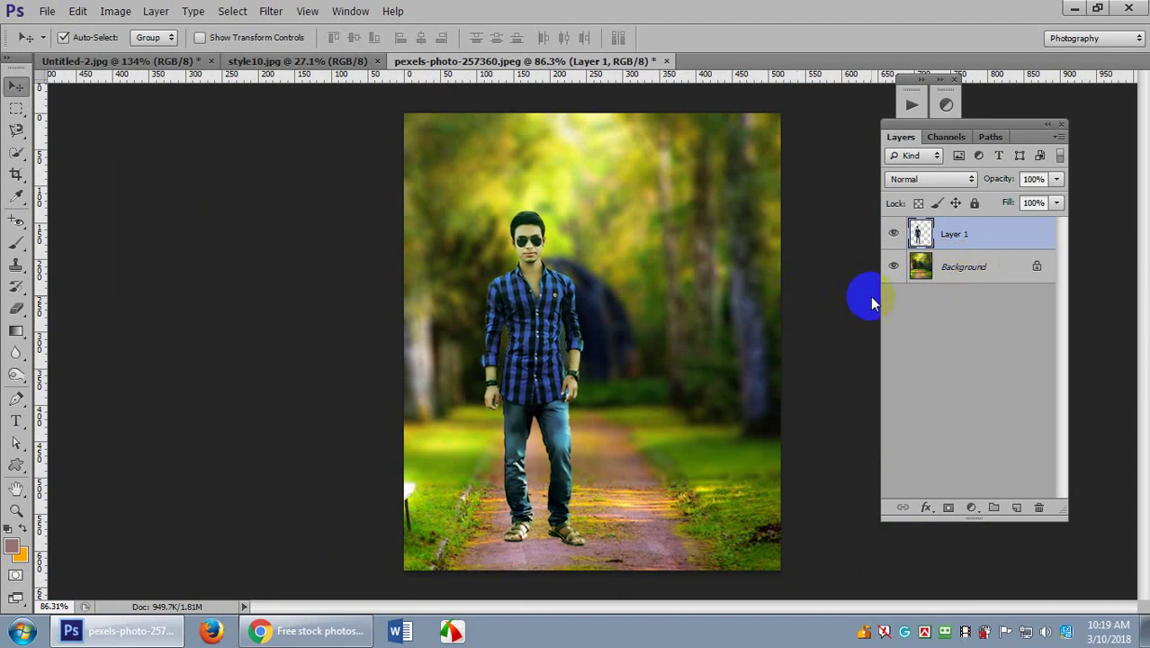
Apply Hue/Saturation to the Background layer with Hue +16 and Saturation +27.
left_click(966, 270)
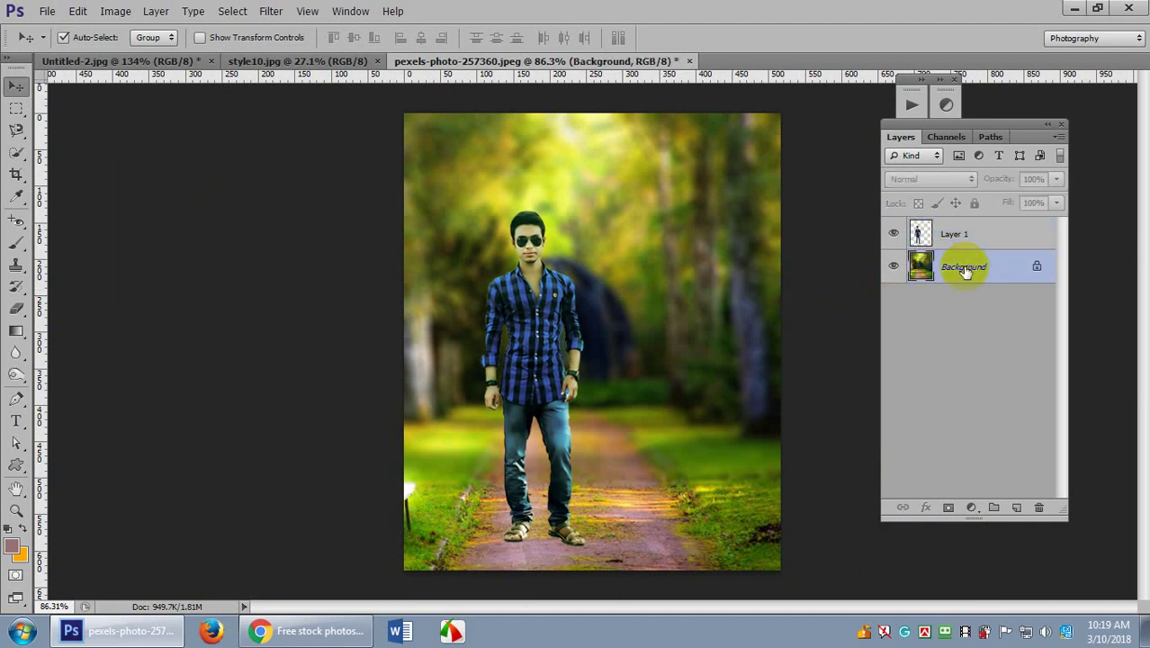
key("ctrl+u")
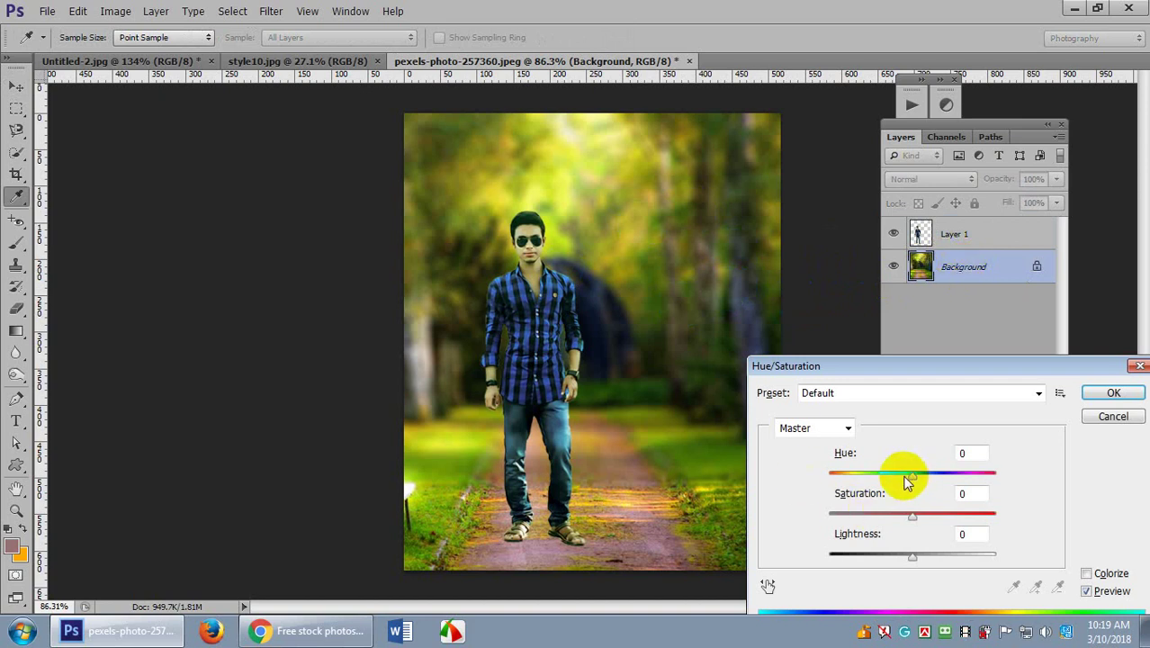
mouse_move(911, 480)
left_mouse_down()
mouse_move(796, 478)
mouse_move(1001, 484)
mouse_move(847, 475)
mouse_move(779, 488)
mouse_move(868, 471)
mouse_move(931, 486)
mouse_move(907, 486)
left_mouse_up()
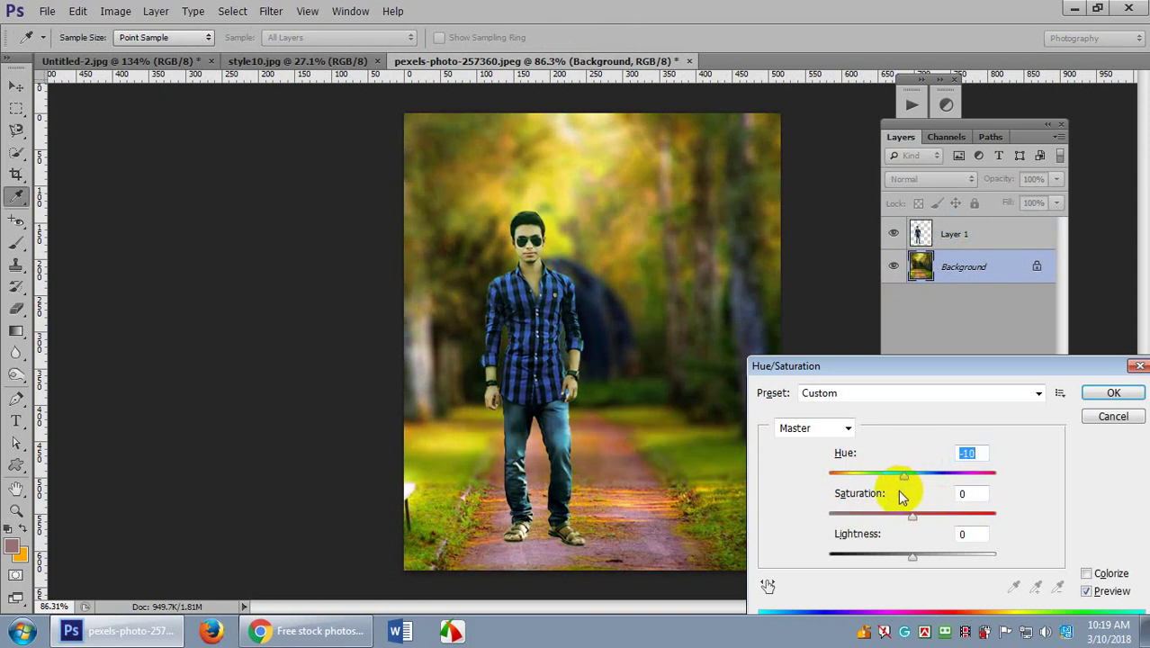
left_click_drag(912, 475, 948, 478)
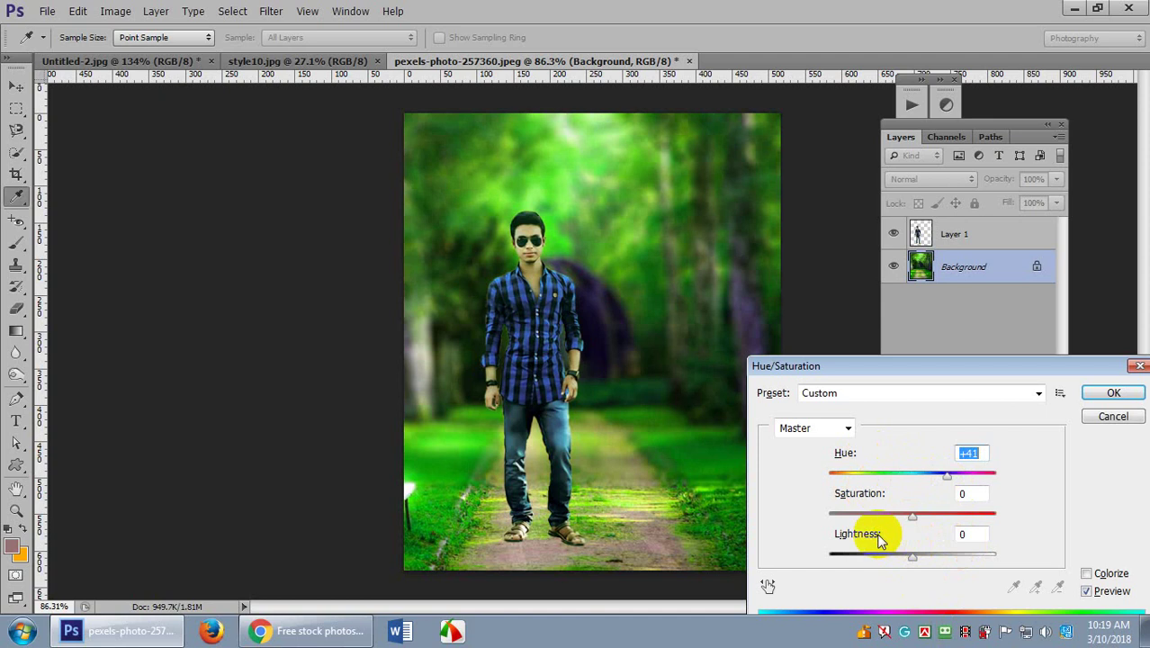
left_click_drag(821, 367, 816, 287)
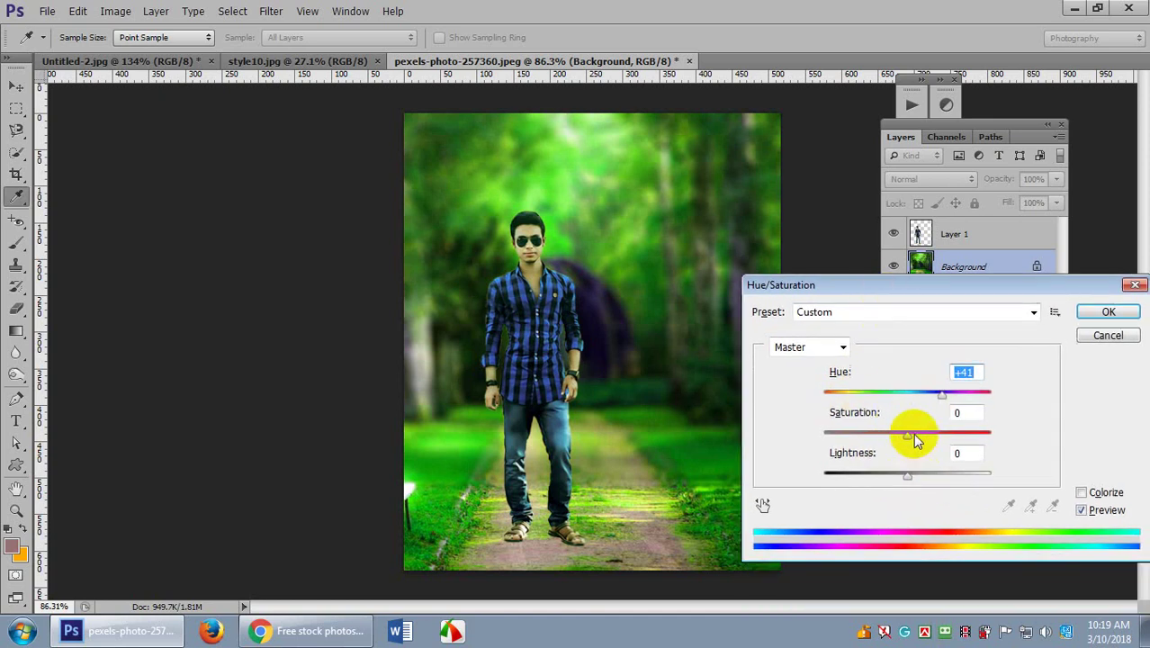
left_click_drag(908, 435, 984, 438)
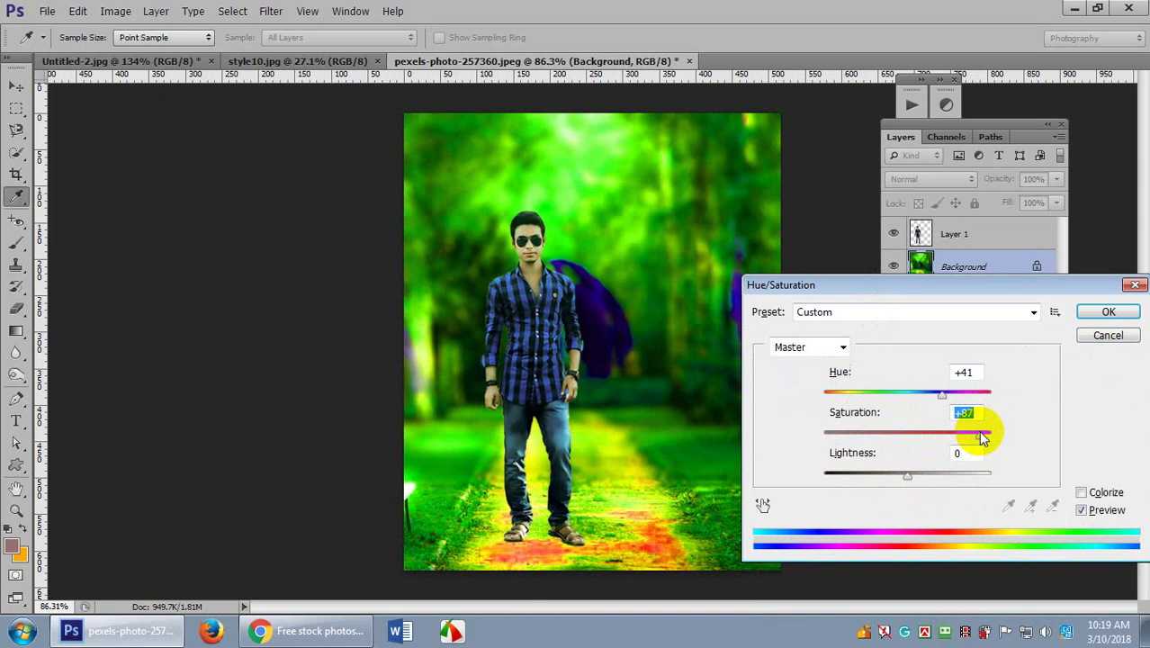
left_click_drag(984, 438, 1111, 428)
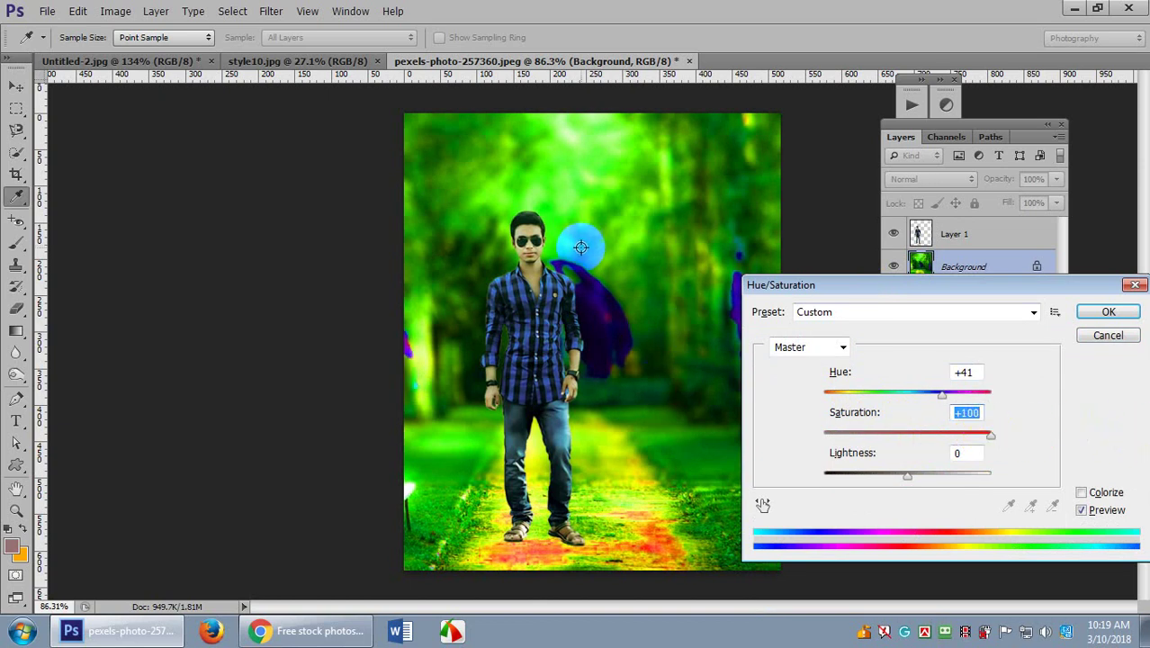
left_click_drag(937, 434, 913, 436)
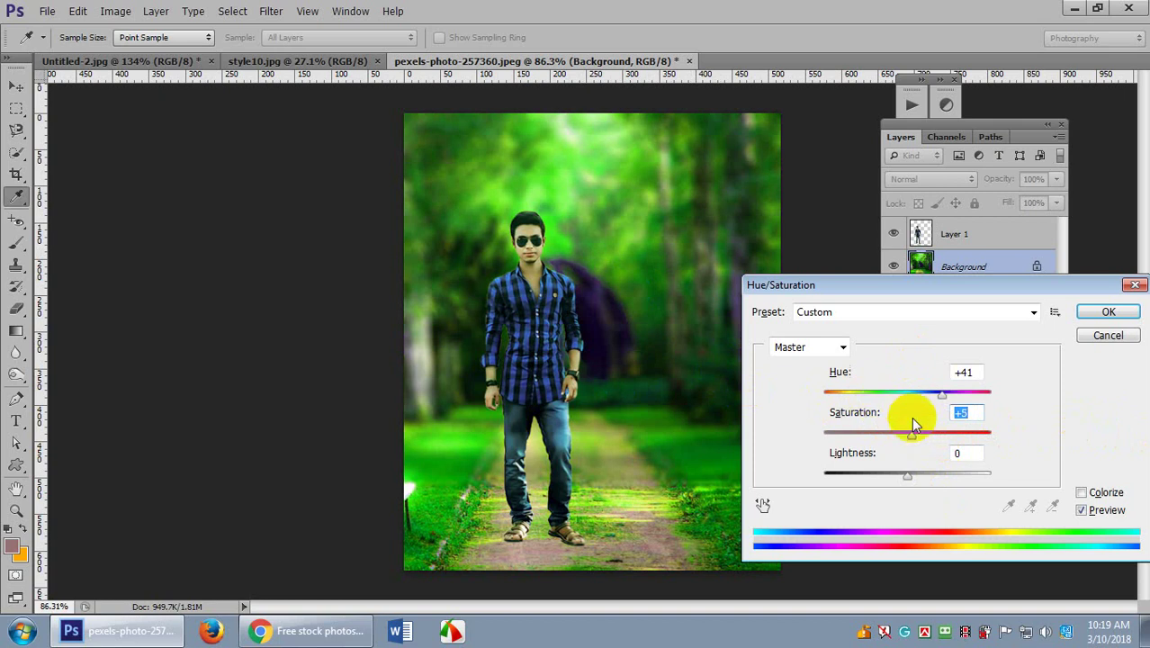
mouse_move(940, 393)
left_mouse_down()
mouse_move(901, 391)
mouse_move(925, 387)
mouse_move(922, 399)
left_mouse_up()
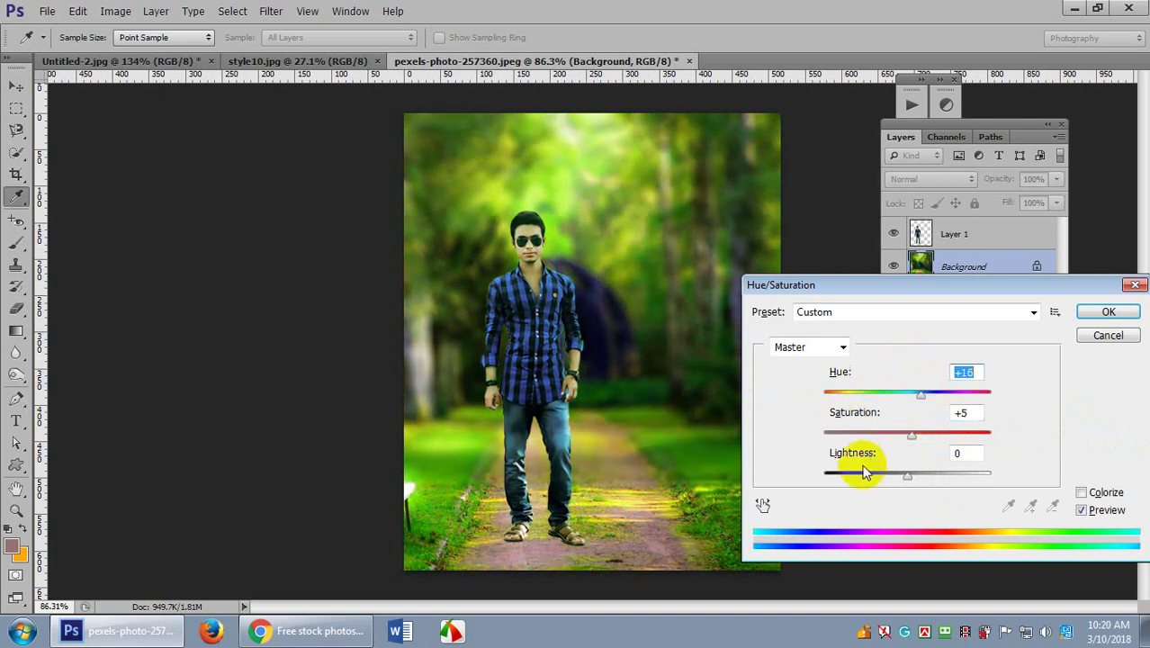
left_click_drag(918, 438, 932, 441)
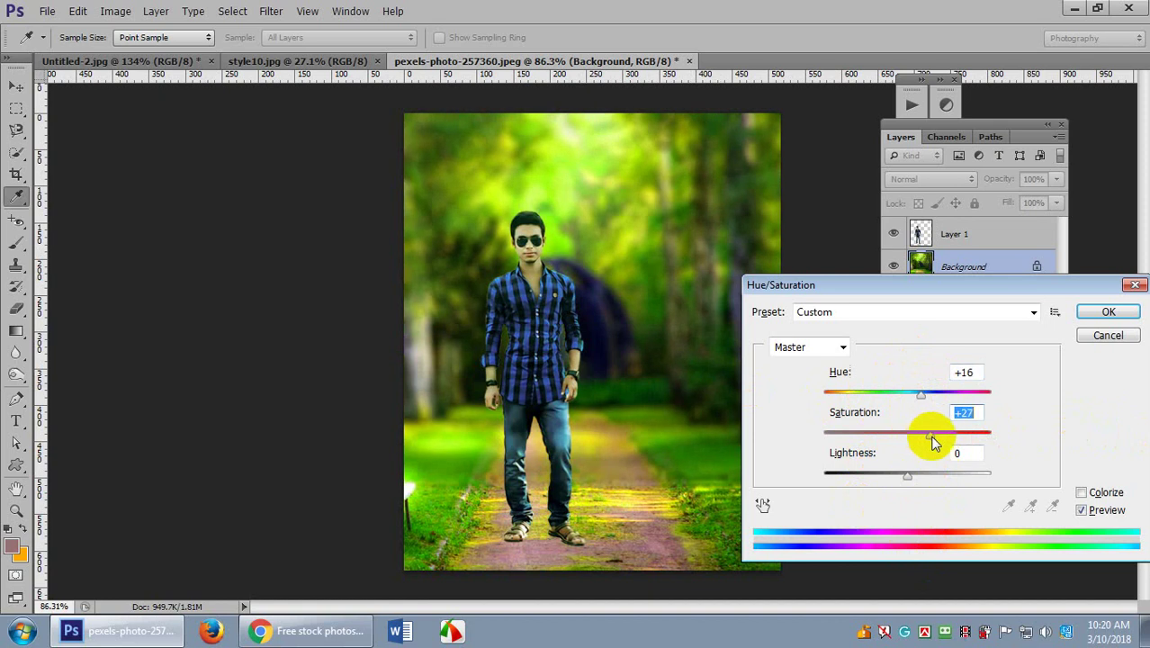
left_click(1113, 314)
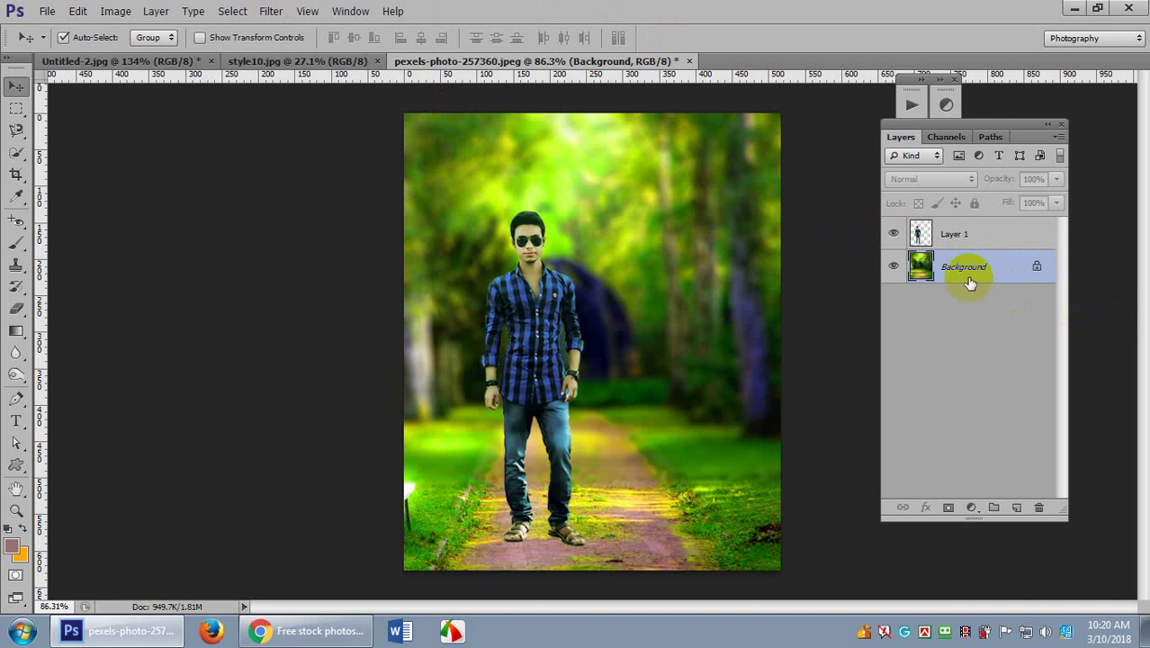
Render a 50-300mm Zoom lens flare near the upper-left corner of the Background layer, with its brightness raised slightly.
left_click(272, 11)
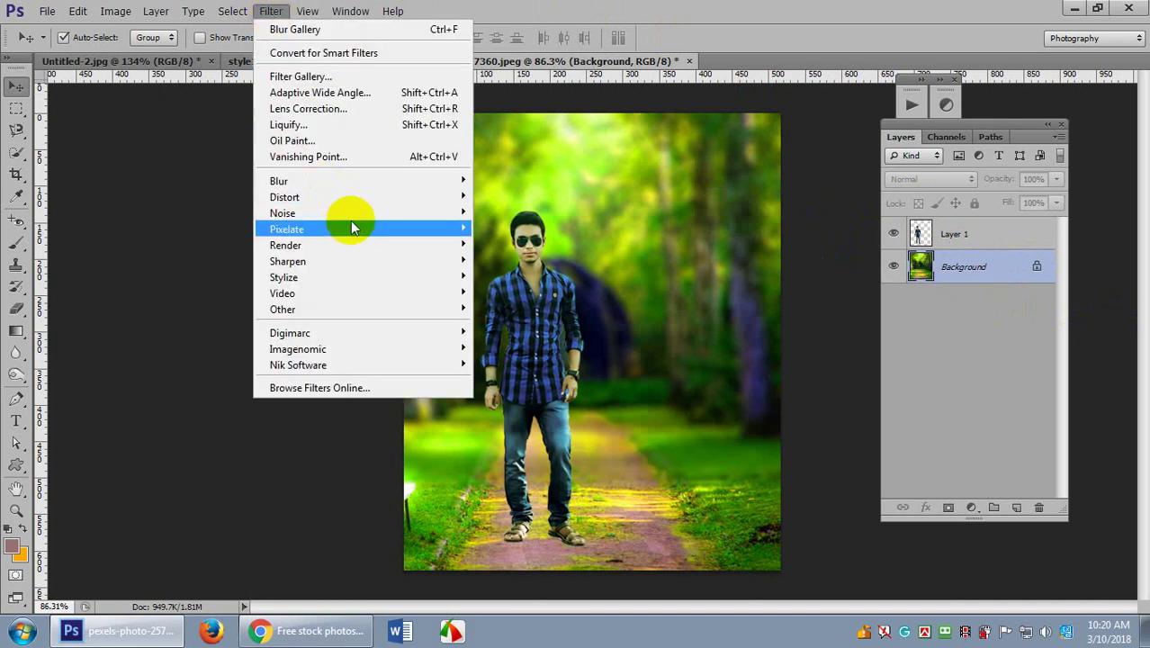
mouse_move(334, 246)
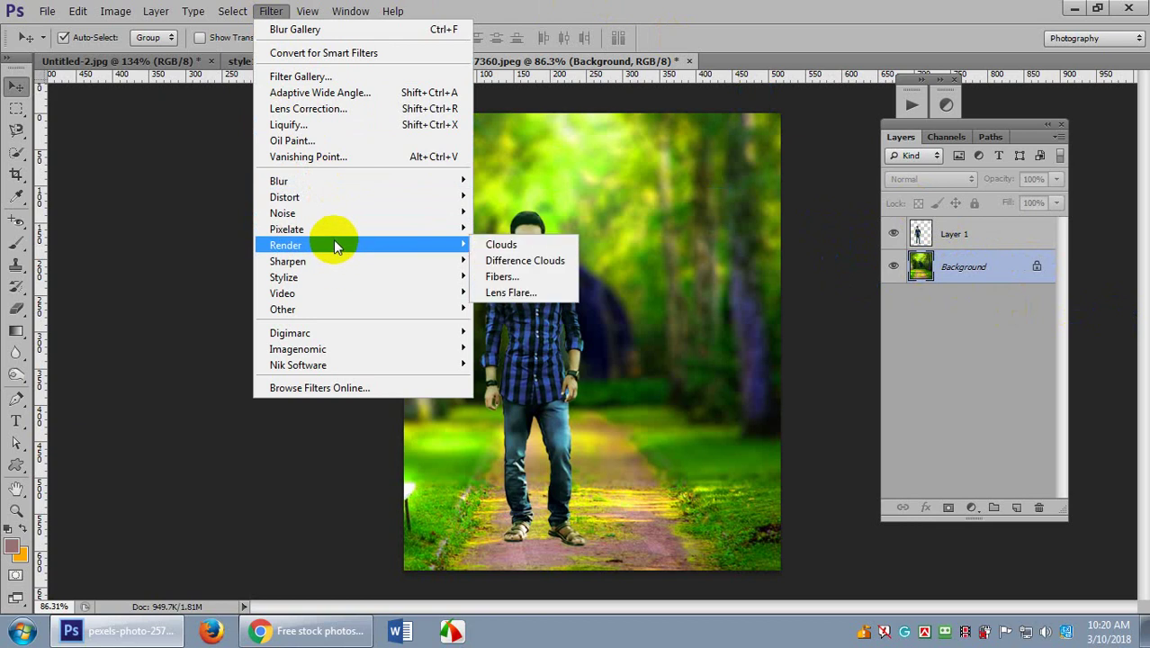
left_click(527, 293)
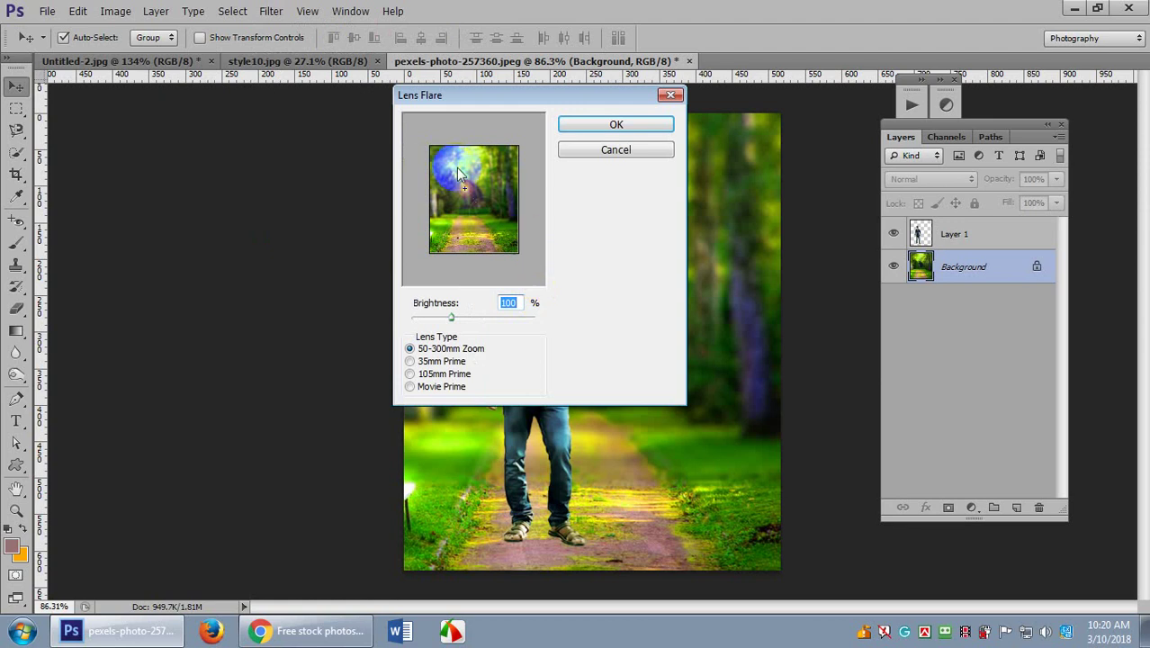
left_click_drag(464, 192, 438, 158)
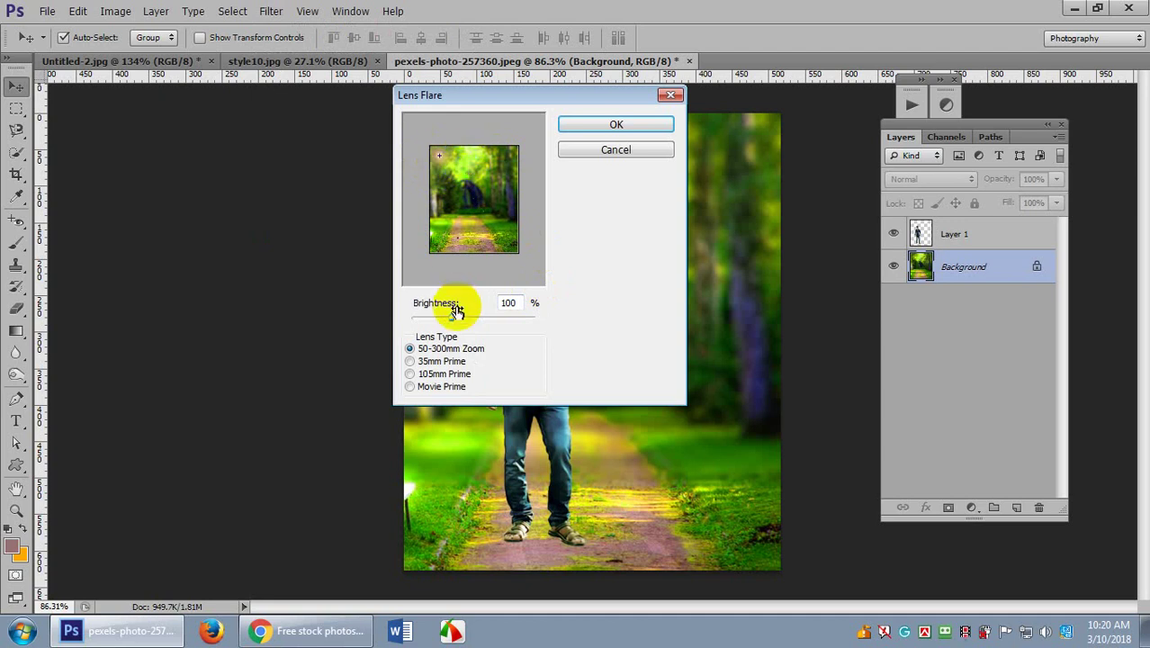
mouse_move(462, 315)
left_mouse_down()
mouse_move(544, 326)
mouse_move(464, 333)
mouse_move(492, 331)
mouse_move(477, 338)
mouse_move(472, 320)
left_mouse_up()
left_click(616, 126)
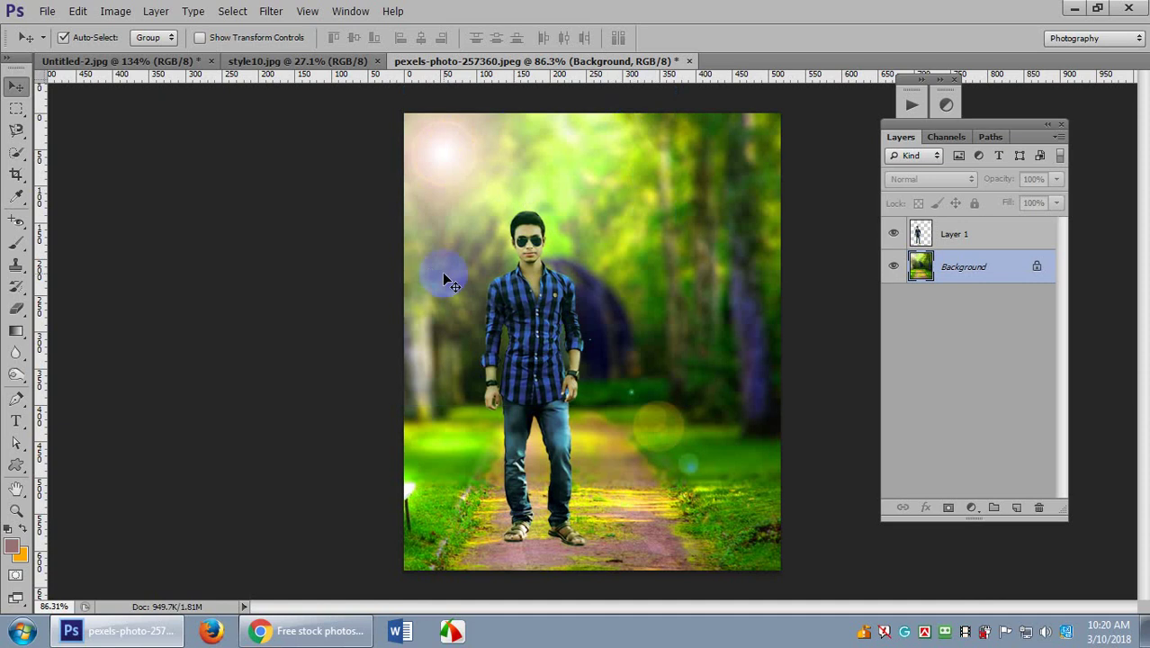
Examine the composite as a whole and up close, checking the lens flare, the man's shirt and his edges.
scroll(603, 247, "up", 1)
scroll(630, 244, "up", 1)
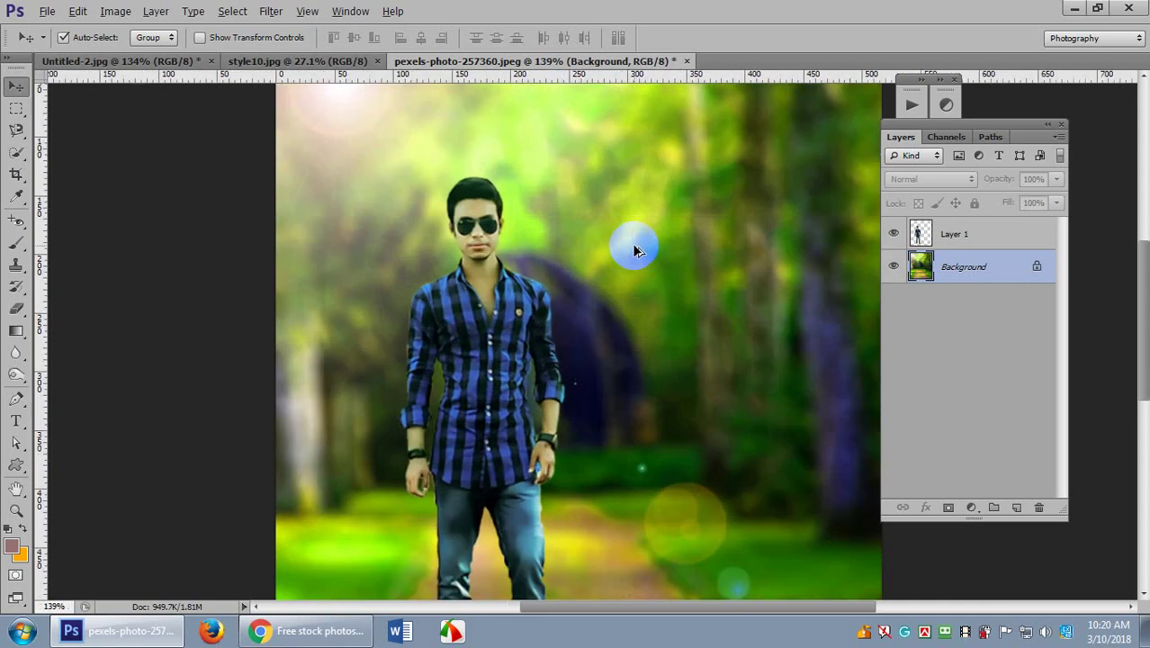
scroll(634, 250, "down", 1)
scroll(673, 244, "down", 1)
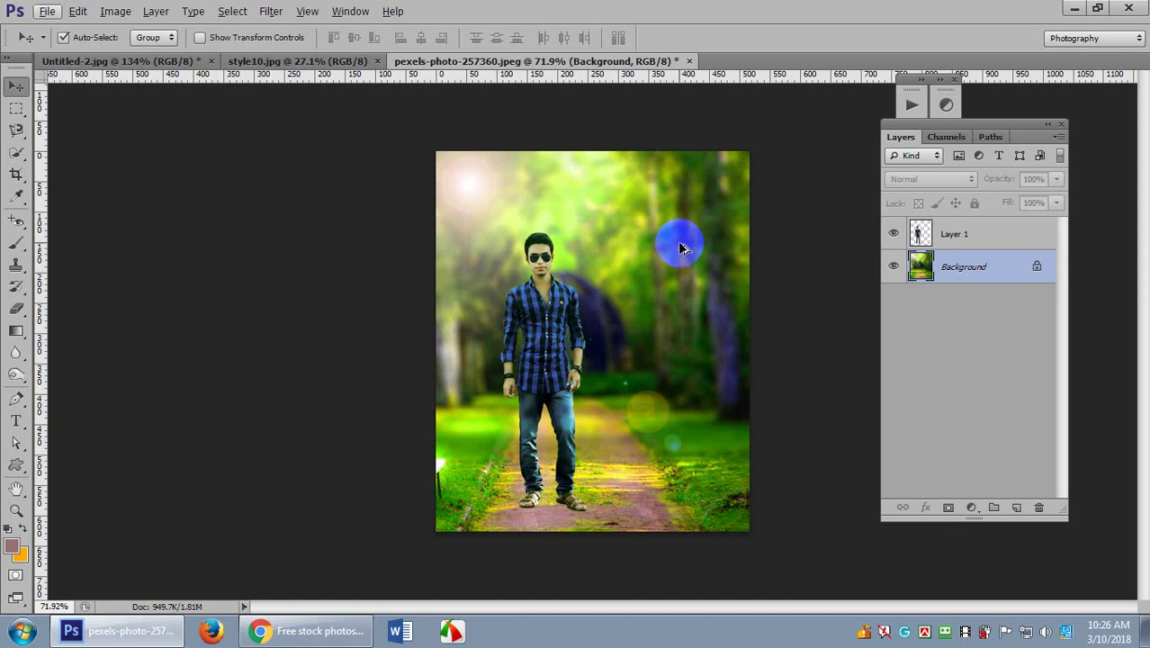
scroll(681, 244, "up", 5)
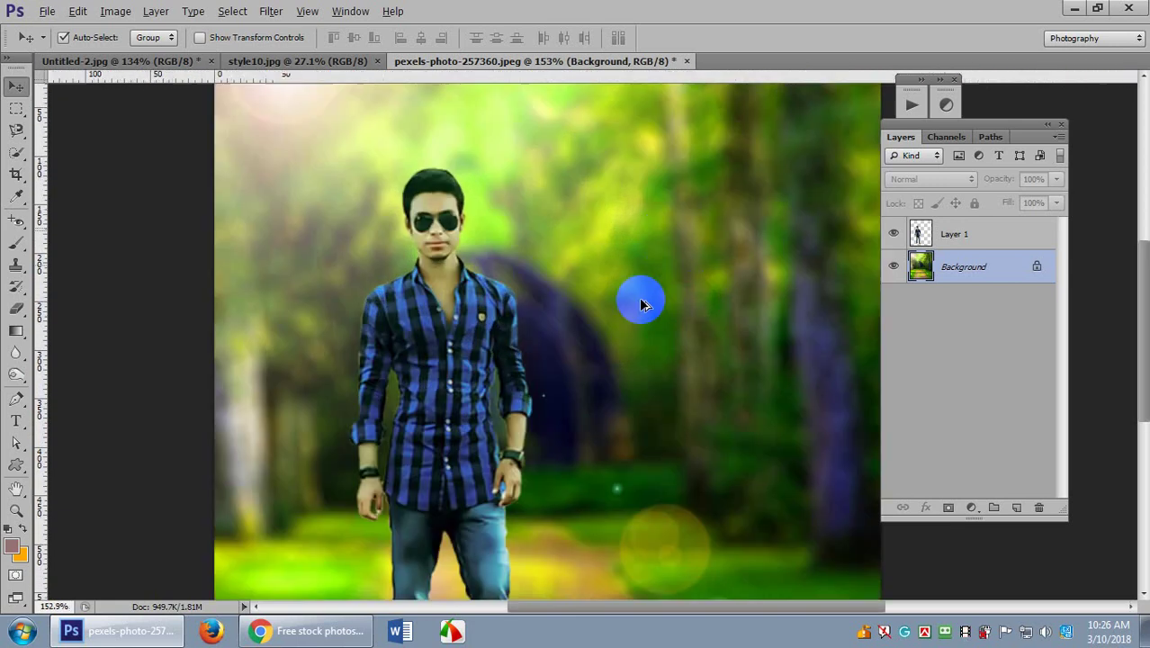
scroll(491, 364, "up", 3)
scroll(486, 378, "down", 3)
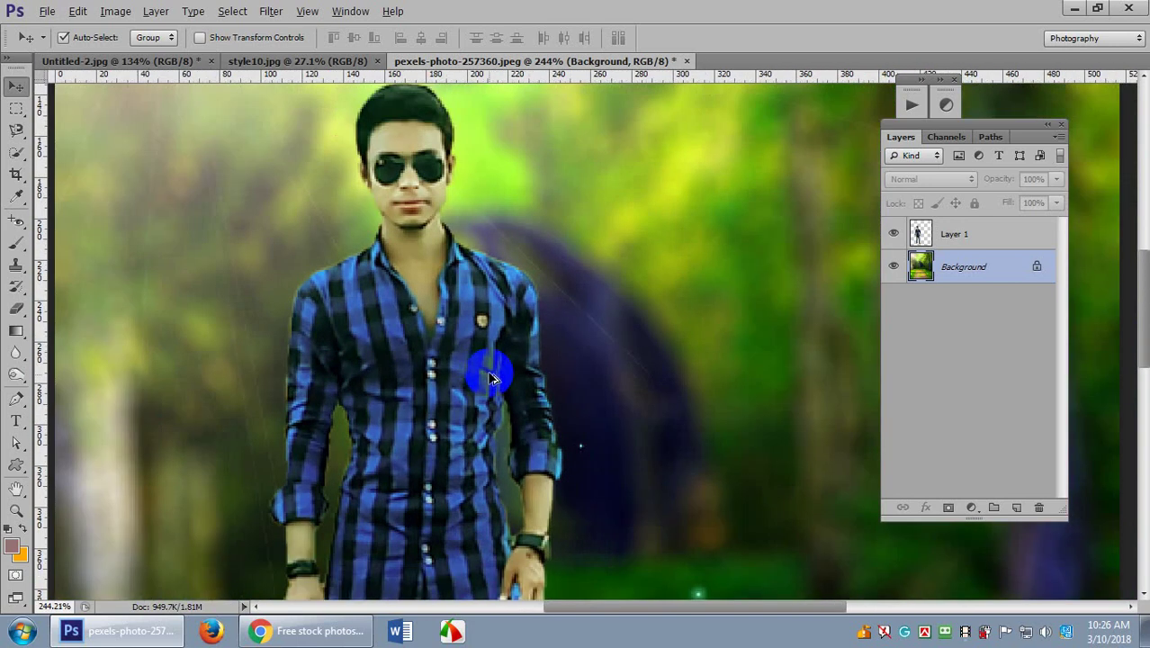
scroll(482, 405, "up", 5)
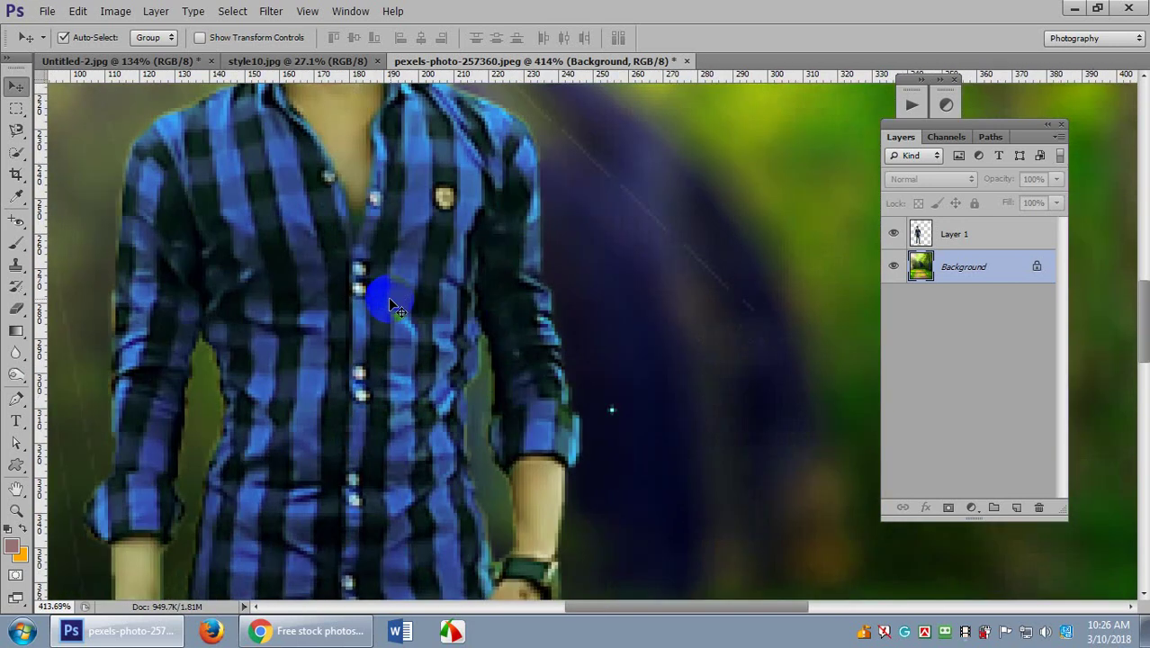
scroll(436, 194, "up", 1)
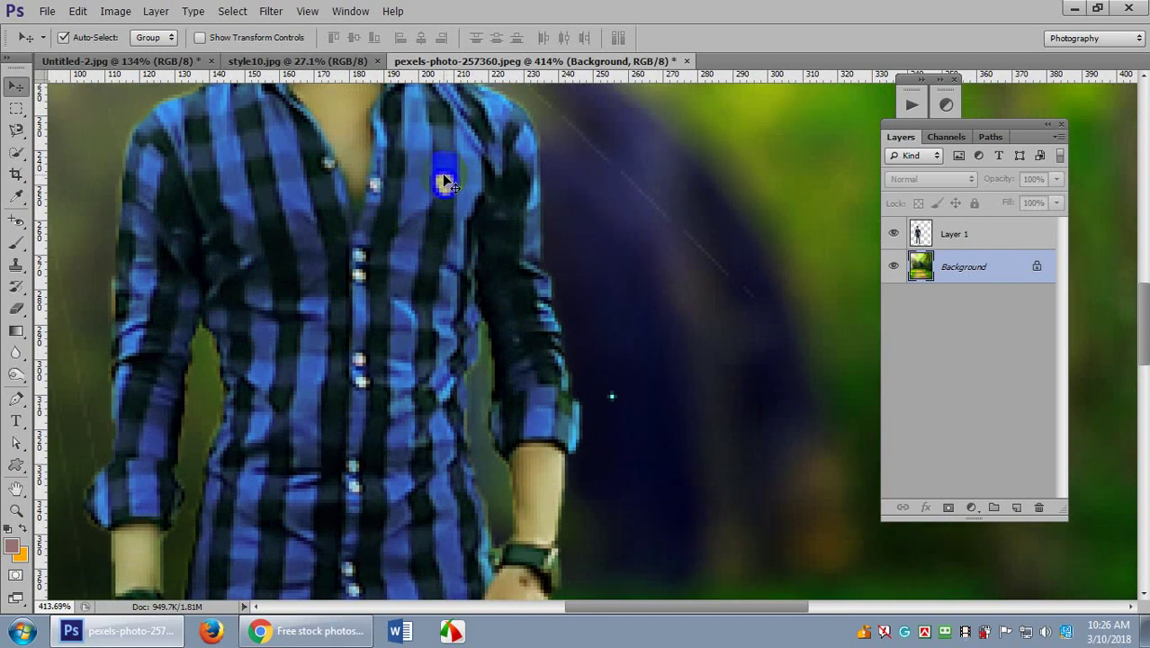
scroll(444, 180, "down", 3)
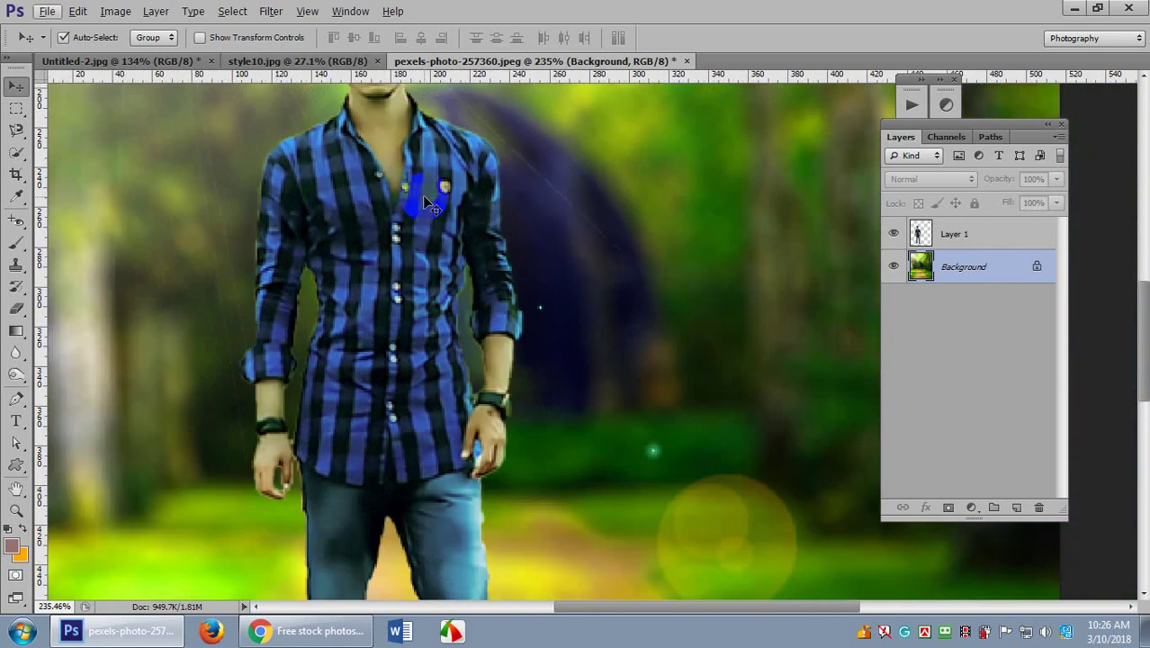
scroll(444, 183, "up", 7)
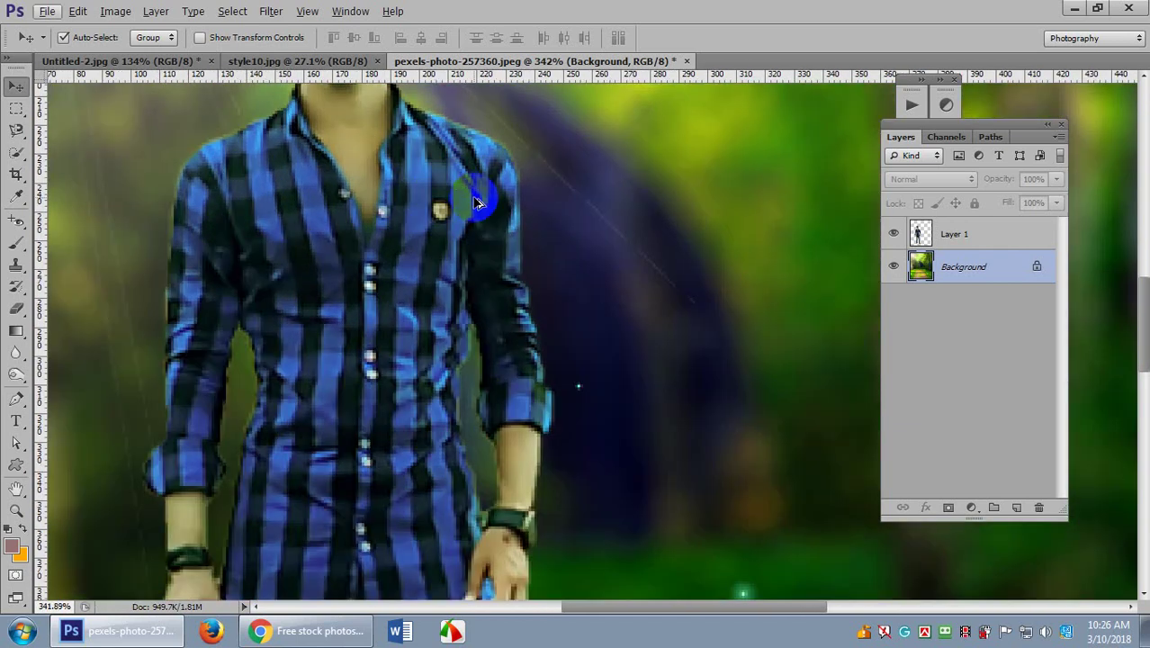
scroll(300, 254, "down", 5)
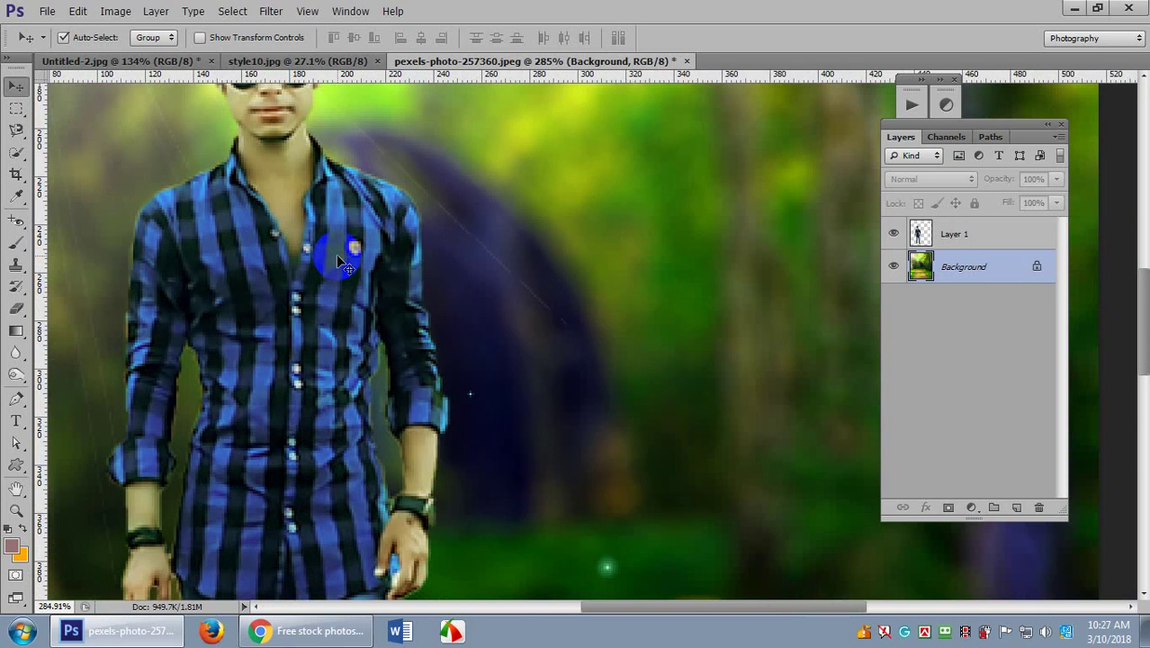
scroll(336, 254, "down", 6)
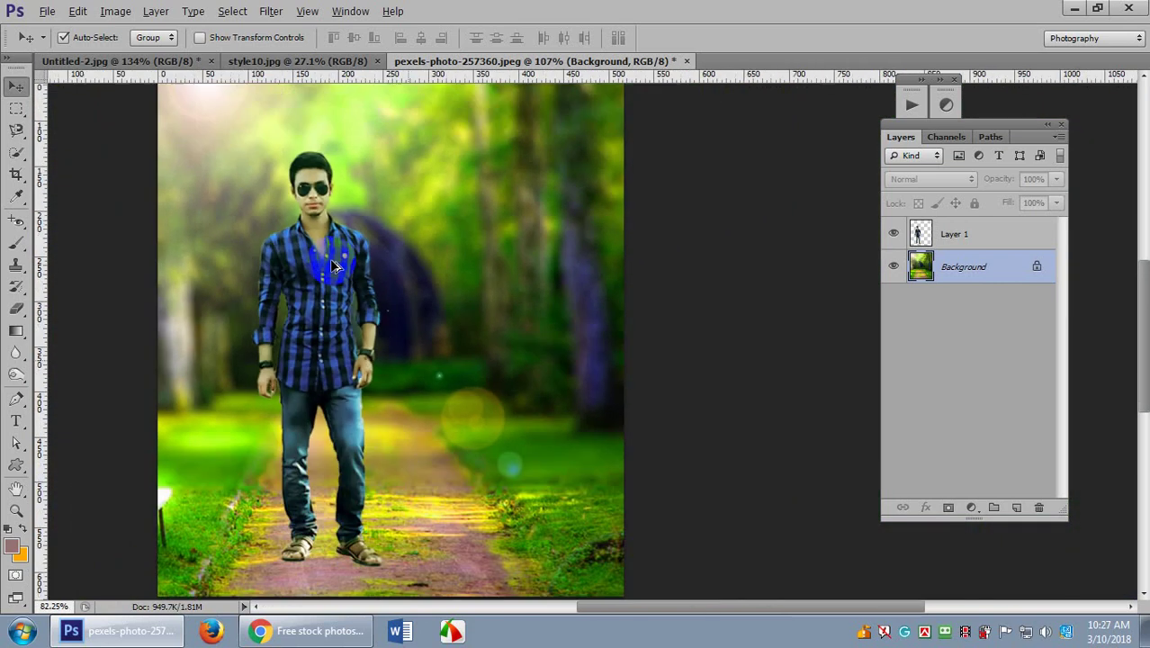
left_click(16, 151)
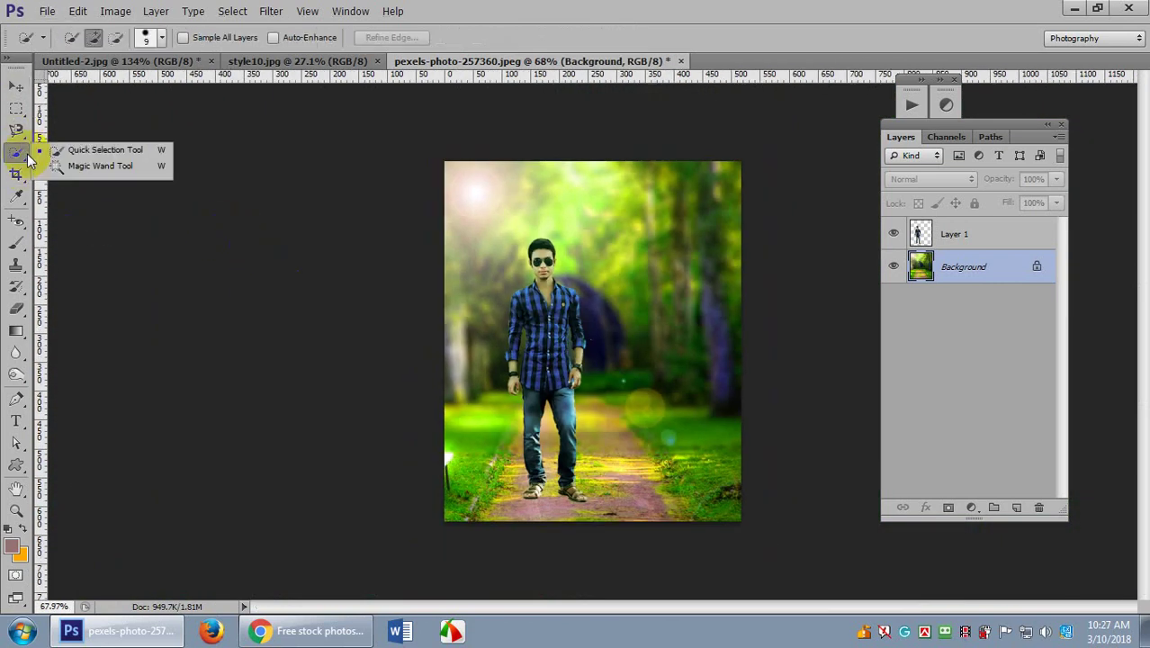
left_click(106, 151)
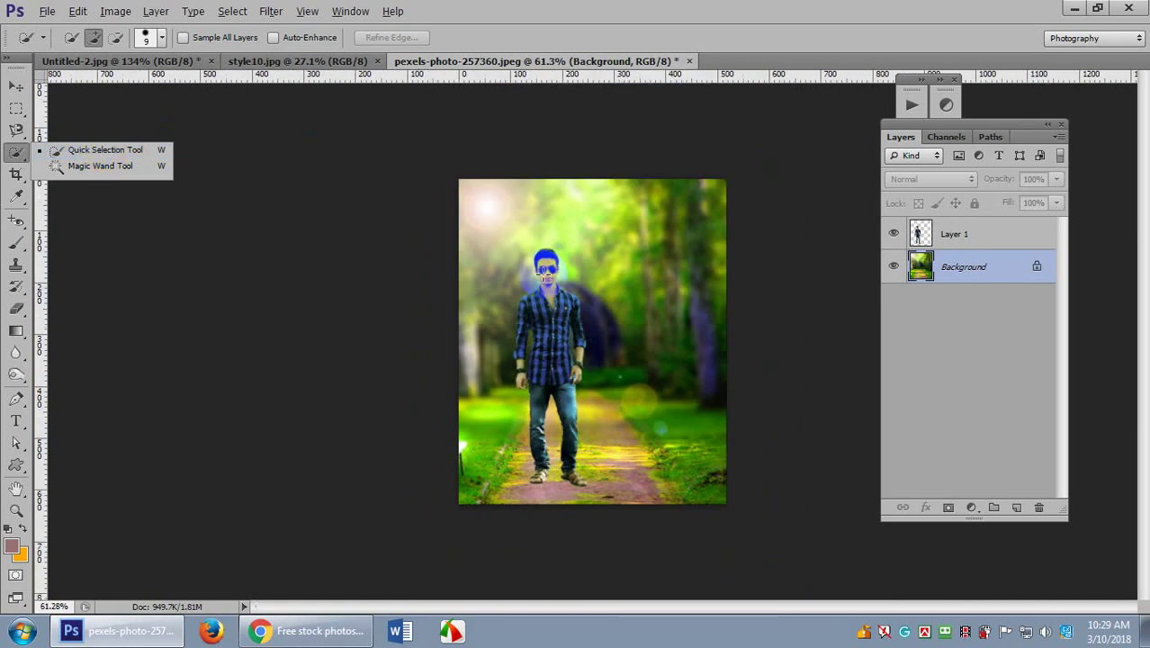
left_click(552, 8)
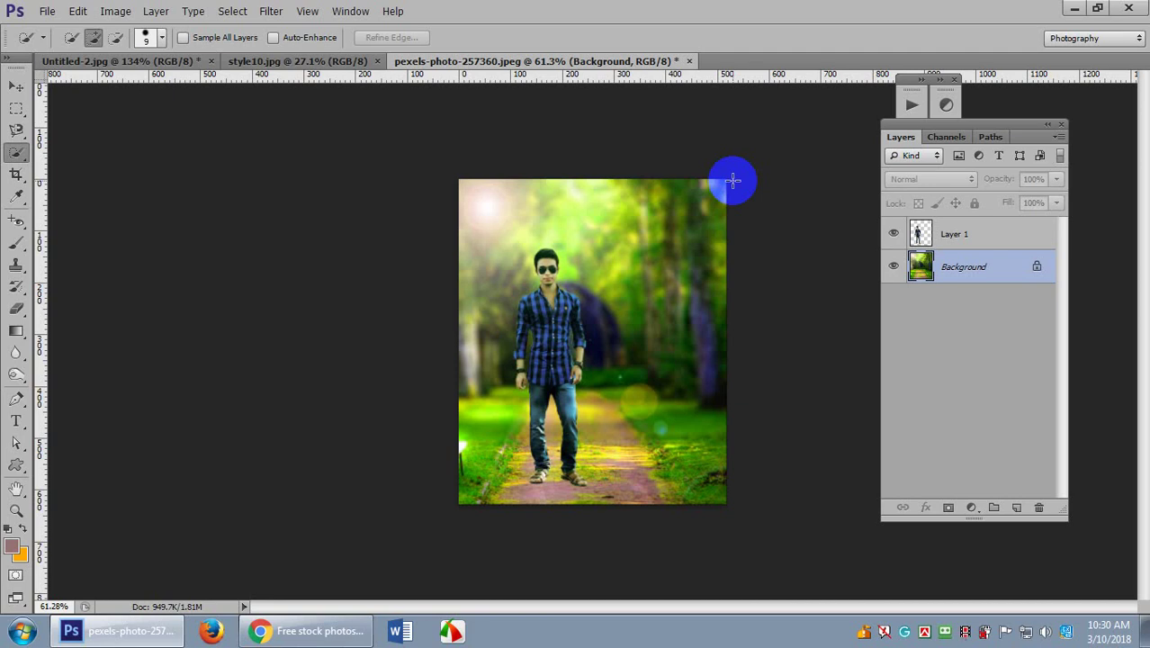
left_click(16, 155)
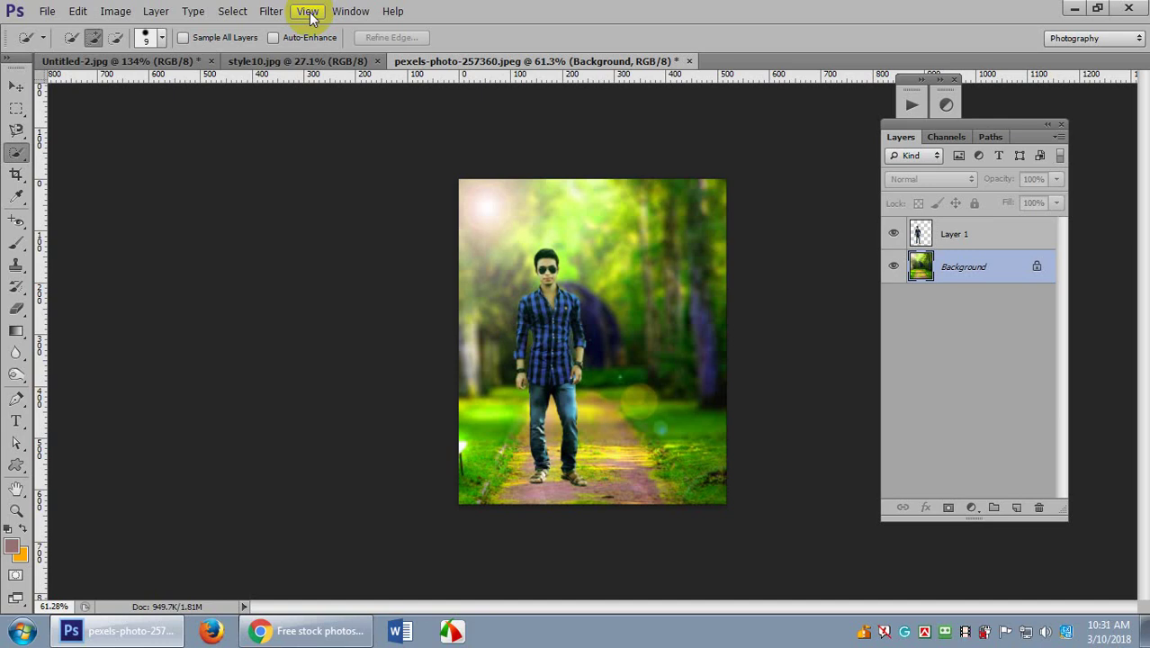
left_click(309, 13)
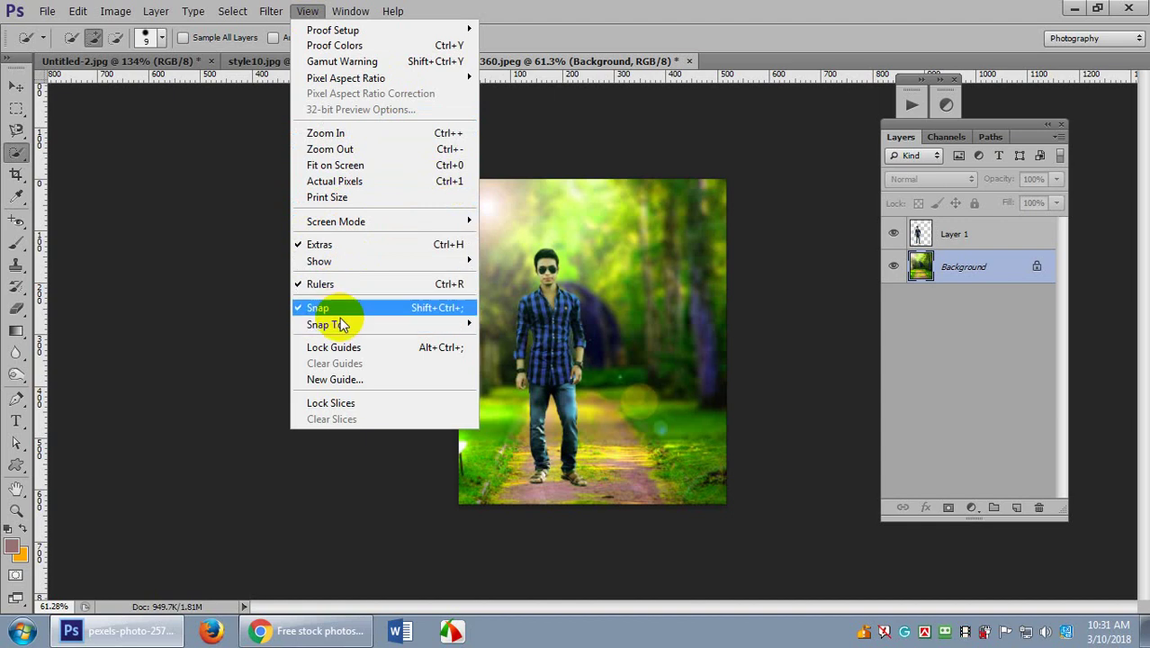
left_click(752, 7)
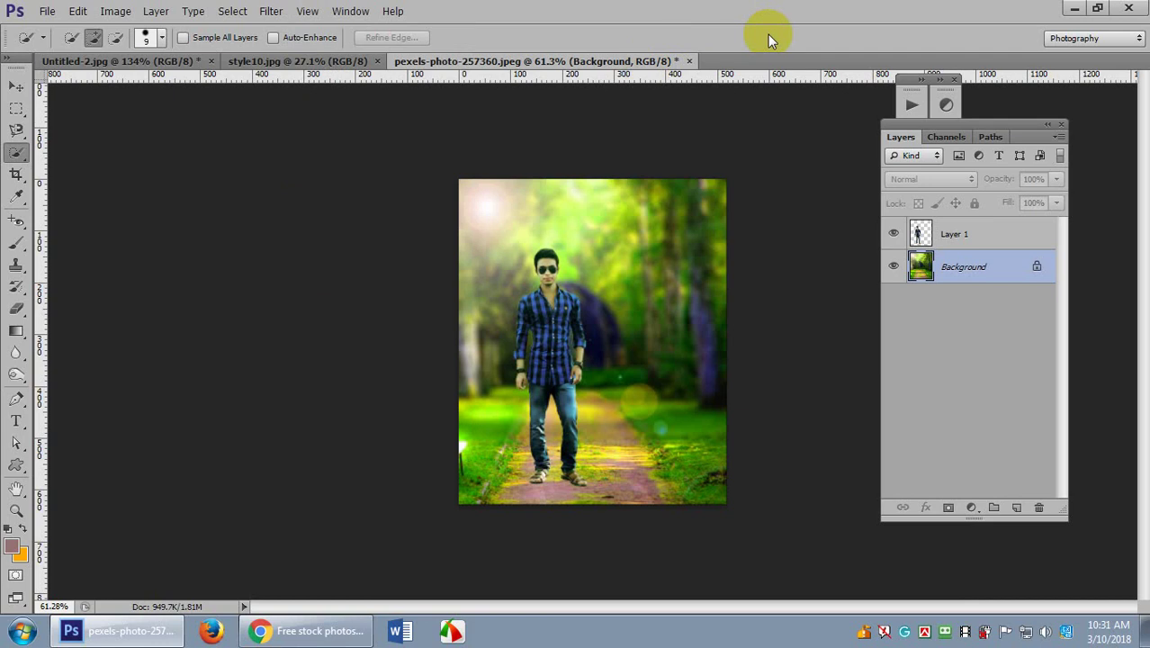
Save a JPEG copy of the composite to the Desktop as FRTURTYR.jpg, using the Baseline ("Standard") format option.
scroll(619, 327, "up", 3)
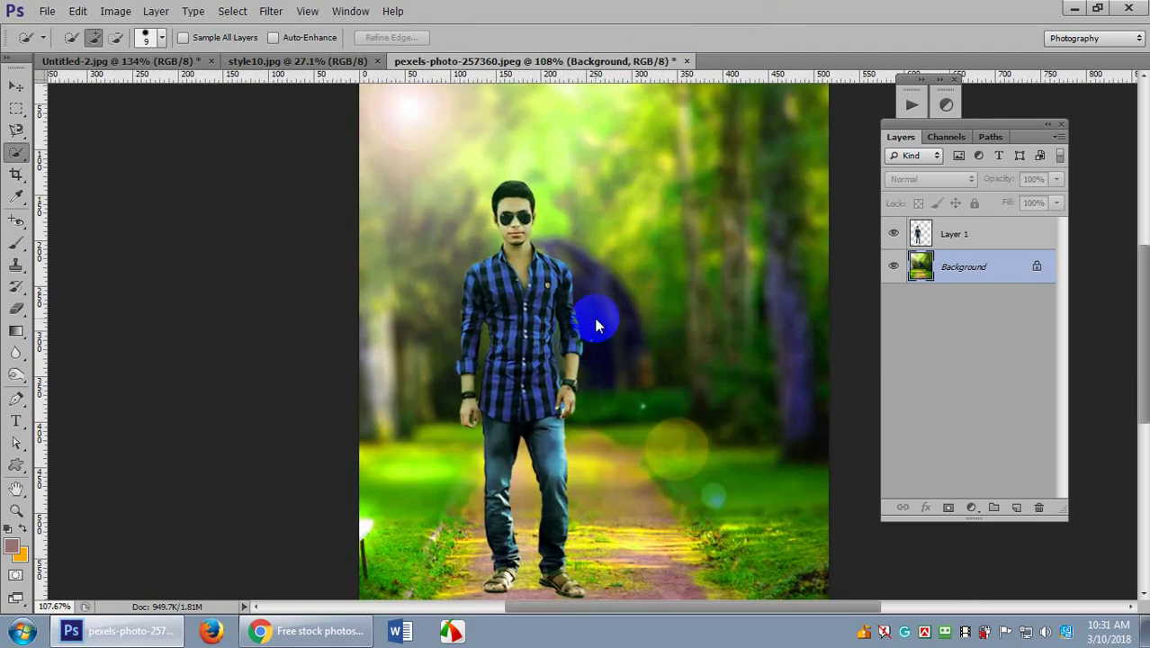
key("ctrl+shift+s")
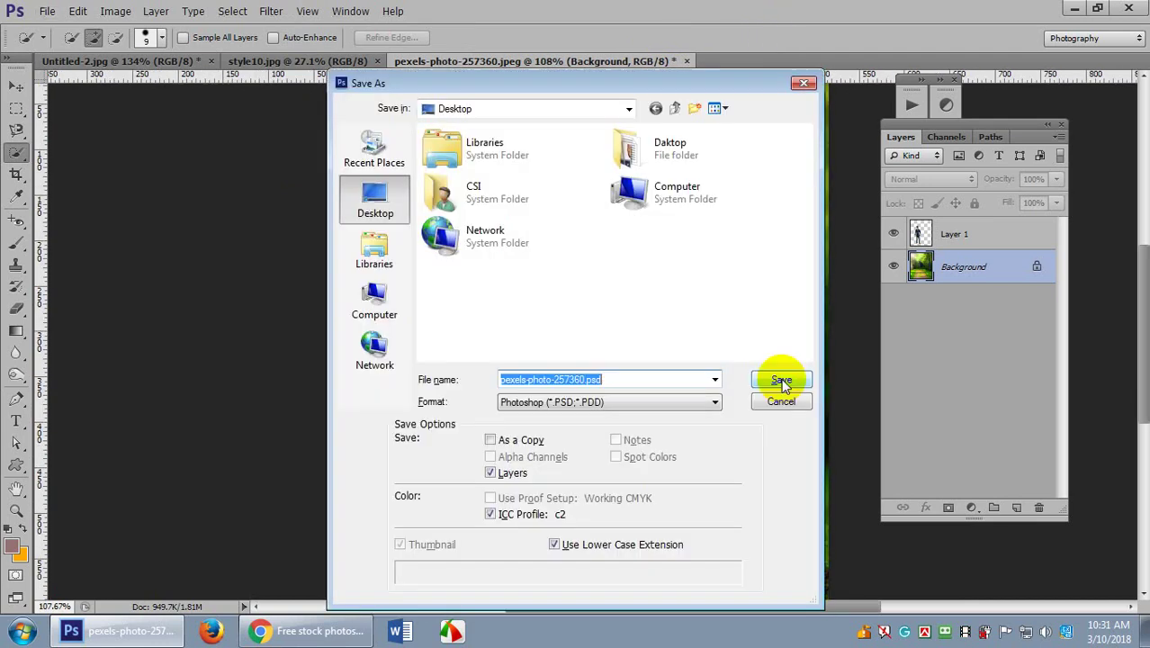
left_click(373, 195)
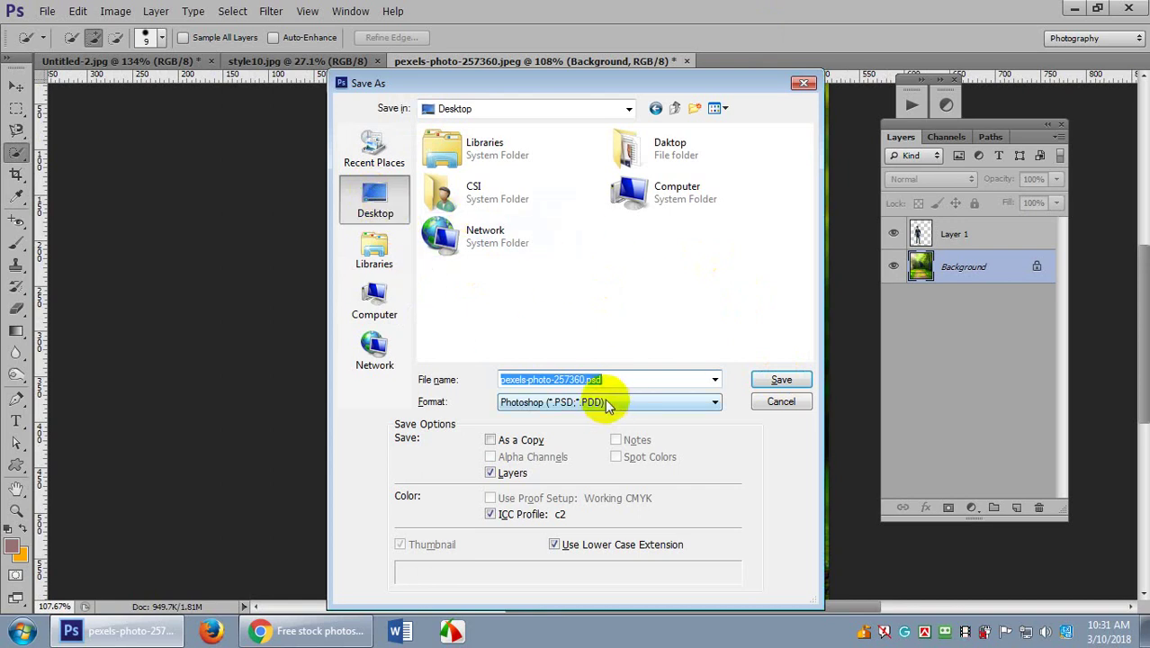
type("FRTURTYR")
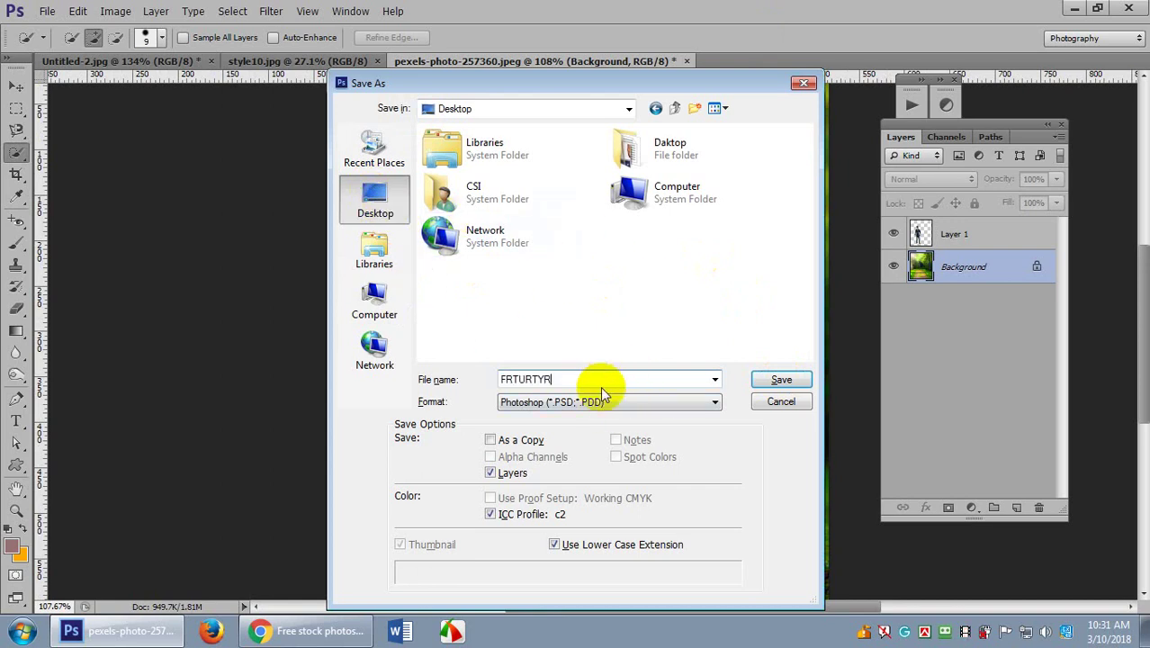
left_click(540, 404)
left_click(543, 404)
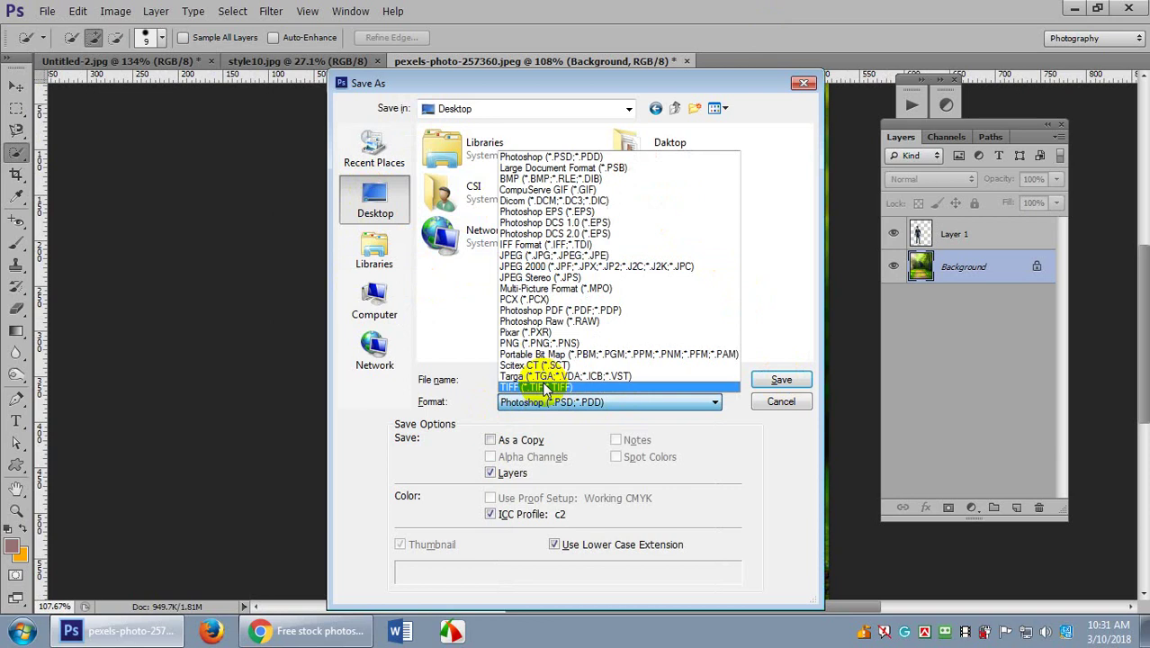
left_click(538, 256)
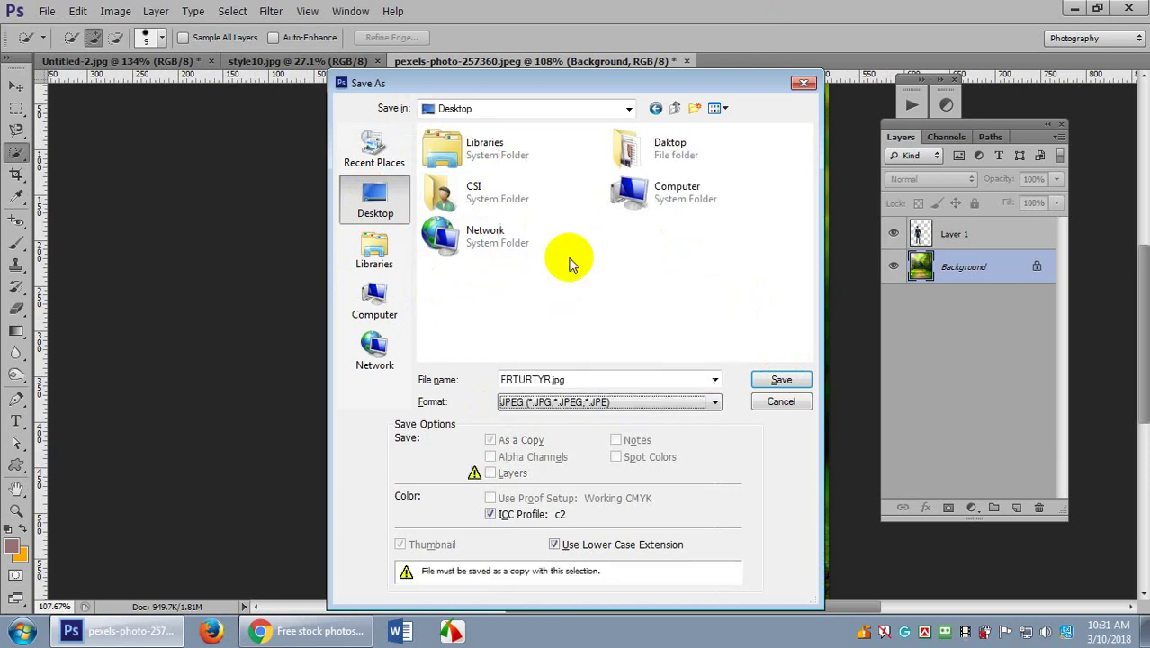
left_click(781, 380)
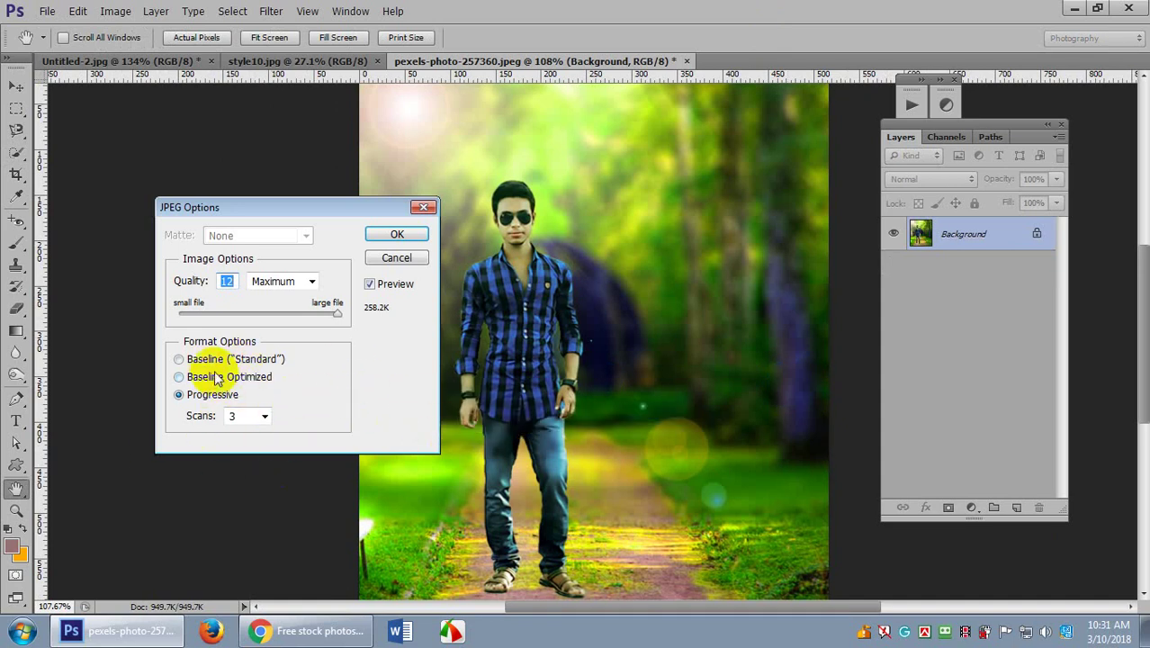
left_click(187, 360)
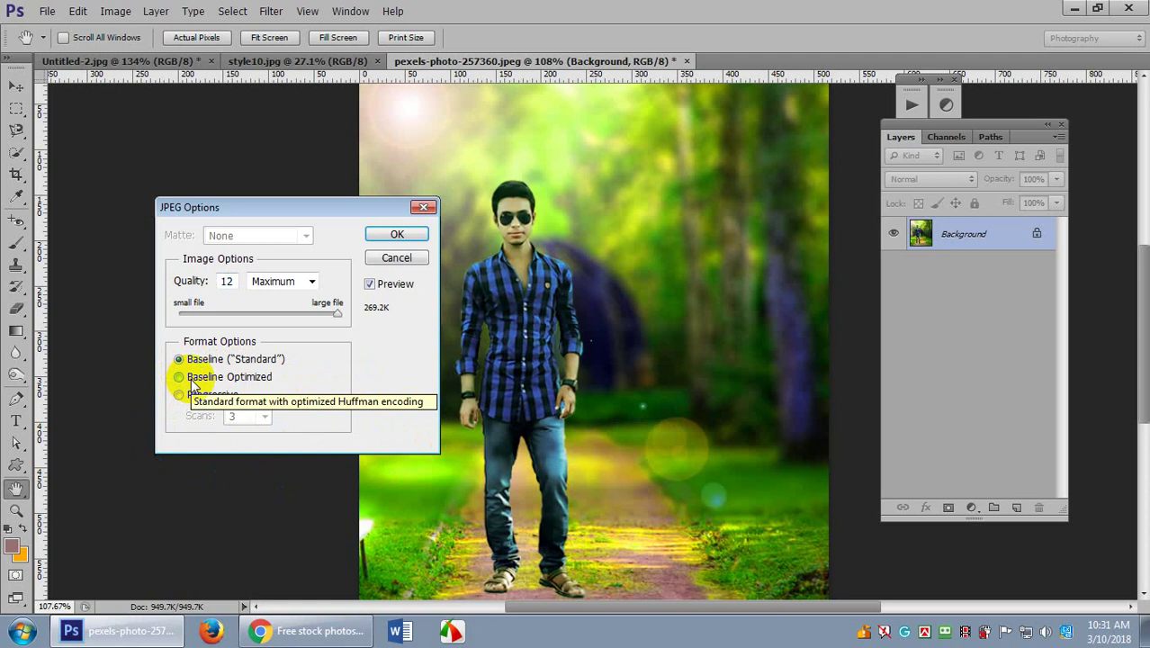
left_click(397, 235)
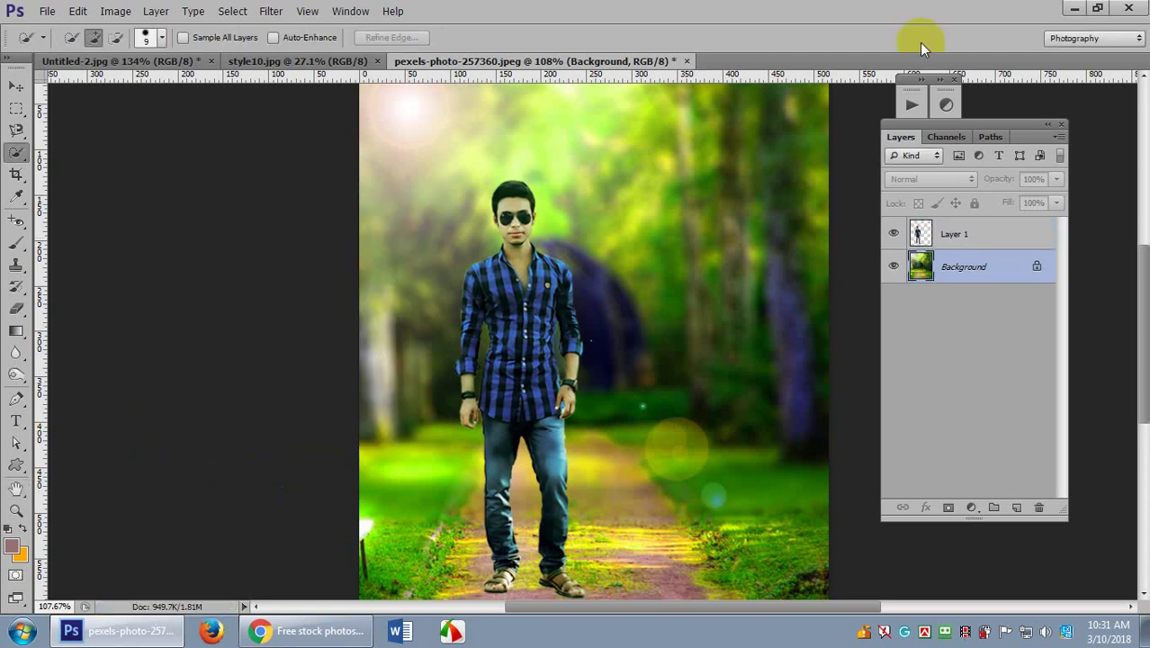
Minimize Photoshop and close the Chrome window showing the Pexels photo page to reach the desktop.
left_click(1075, 8)
left_click(1103, 7)
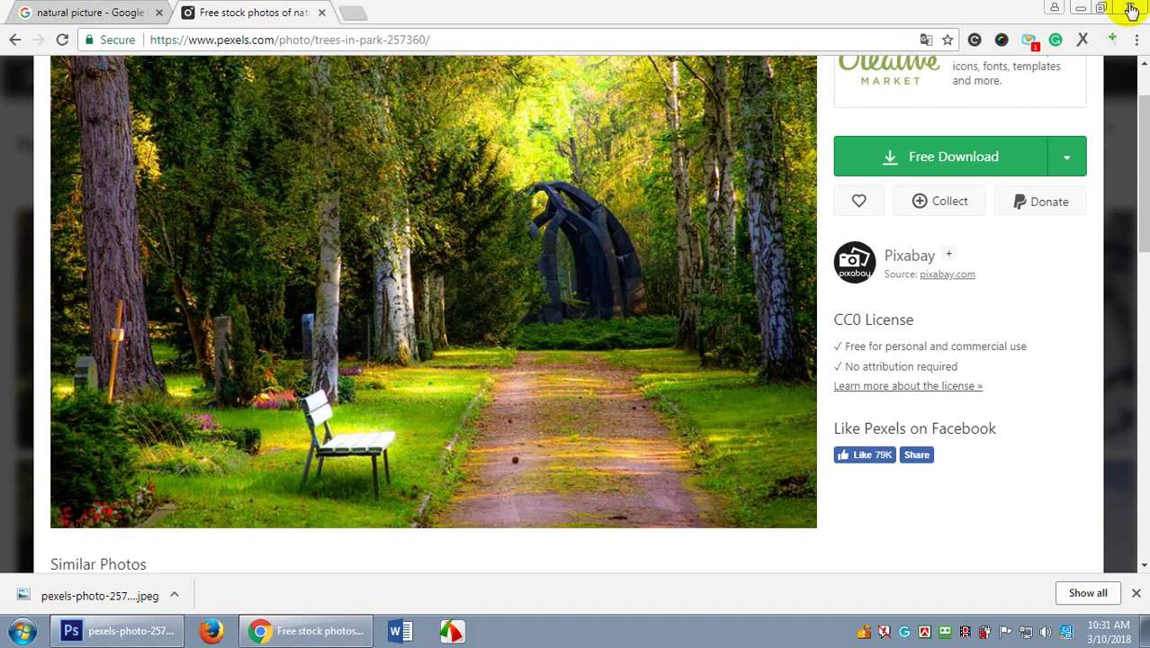
left_click(1136, 7)
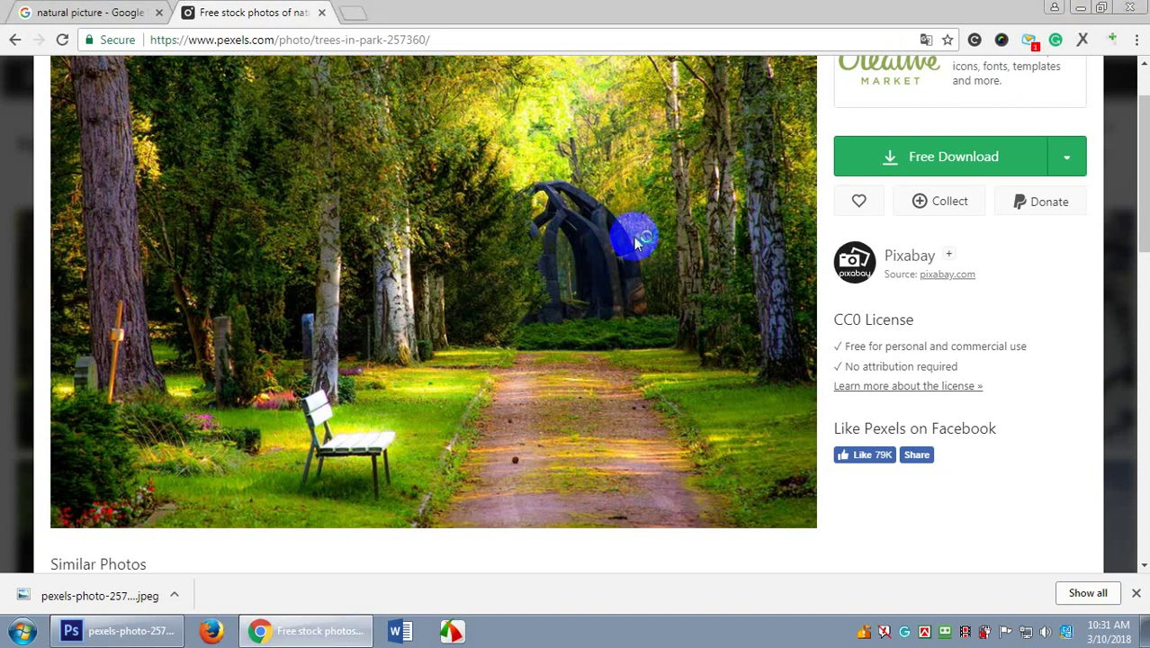
Open FRTURTYR.jpg from the desktop in Windows Photo Viewer, examine it up close and as a whole, and close the viewer.
left_click(97, 385)
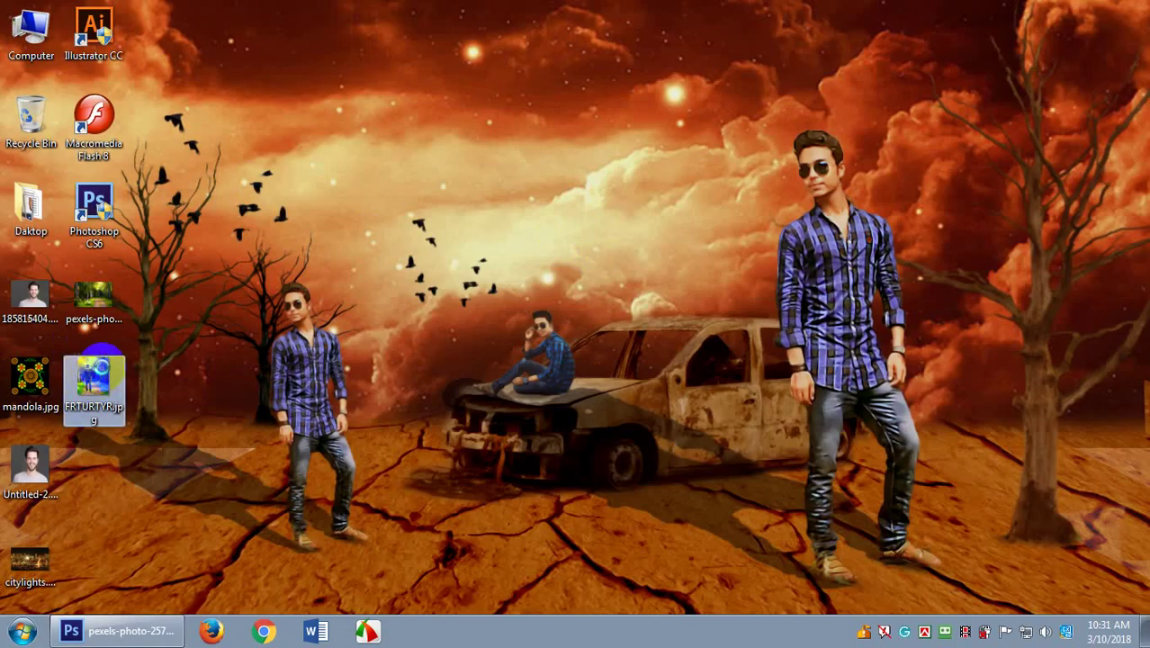
double_click(94, 378)
scroll(533, 207, "up", 3)
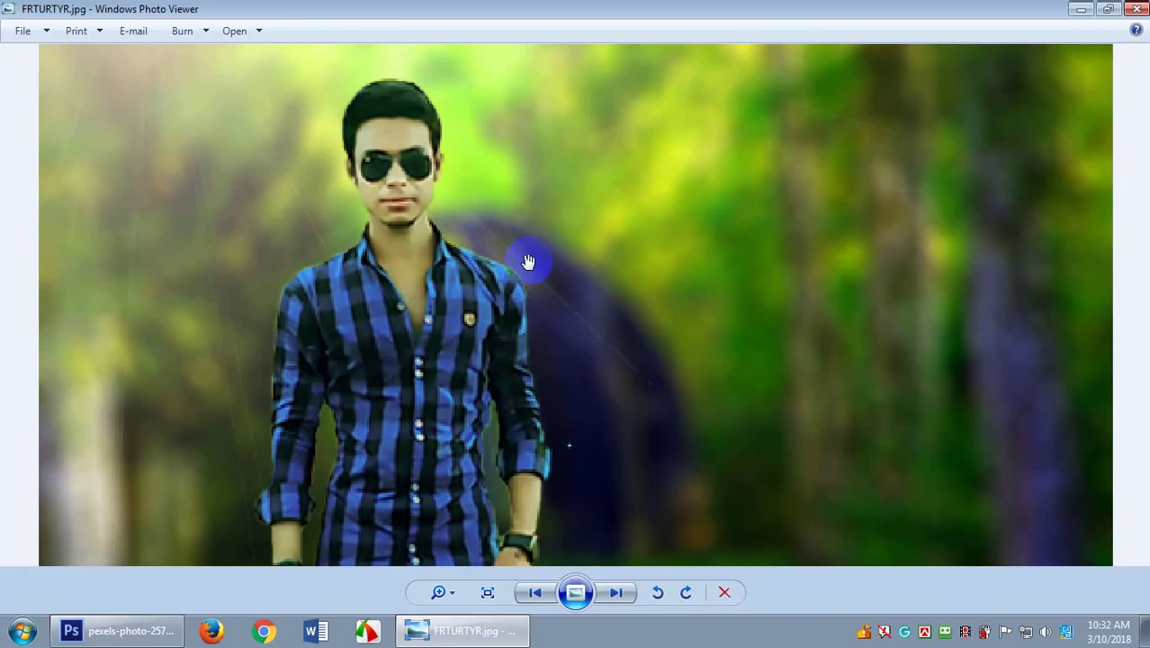
scroll(604, 311, "down", 3)
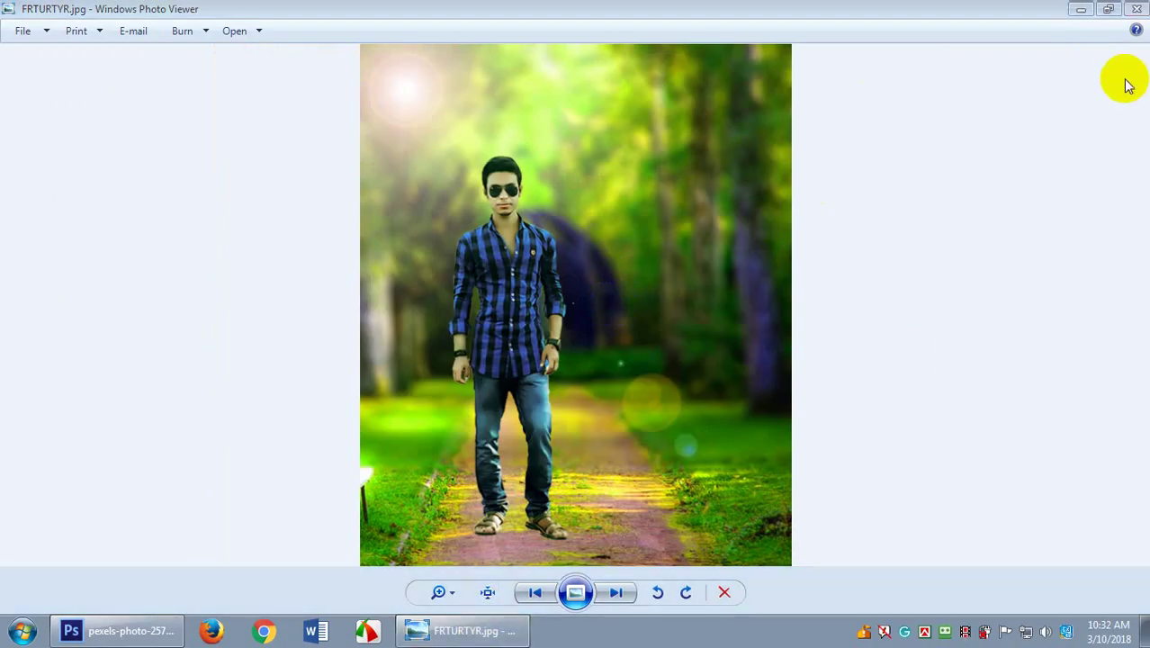
left_click(1137, 8)
left_click(129, 633)
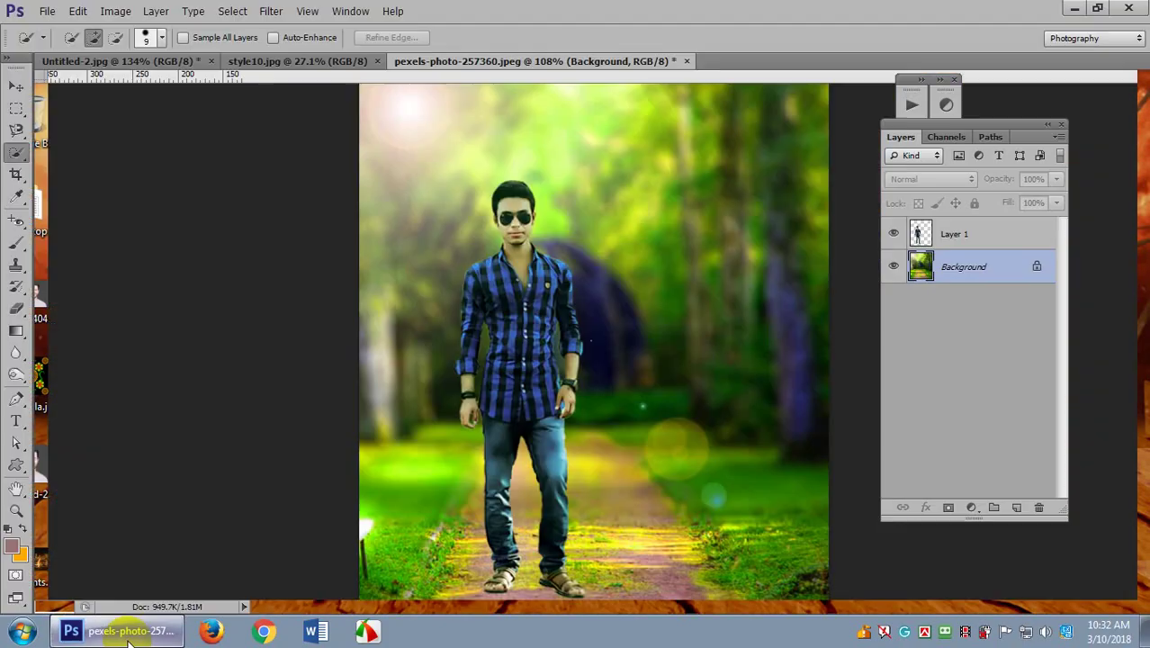
left_click(128, 634)
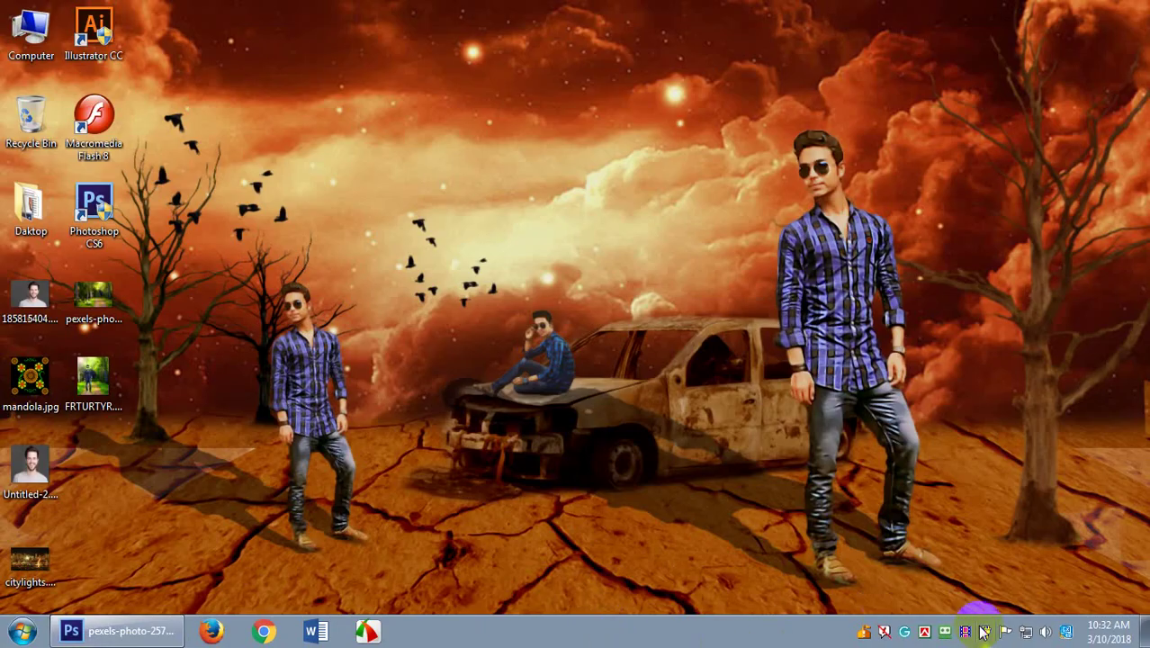